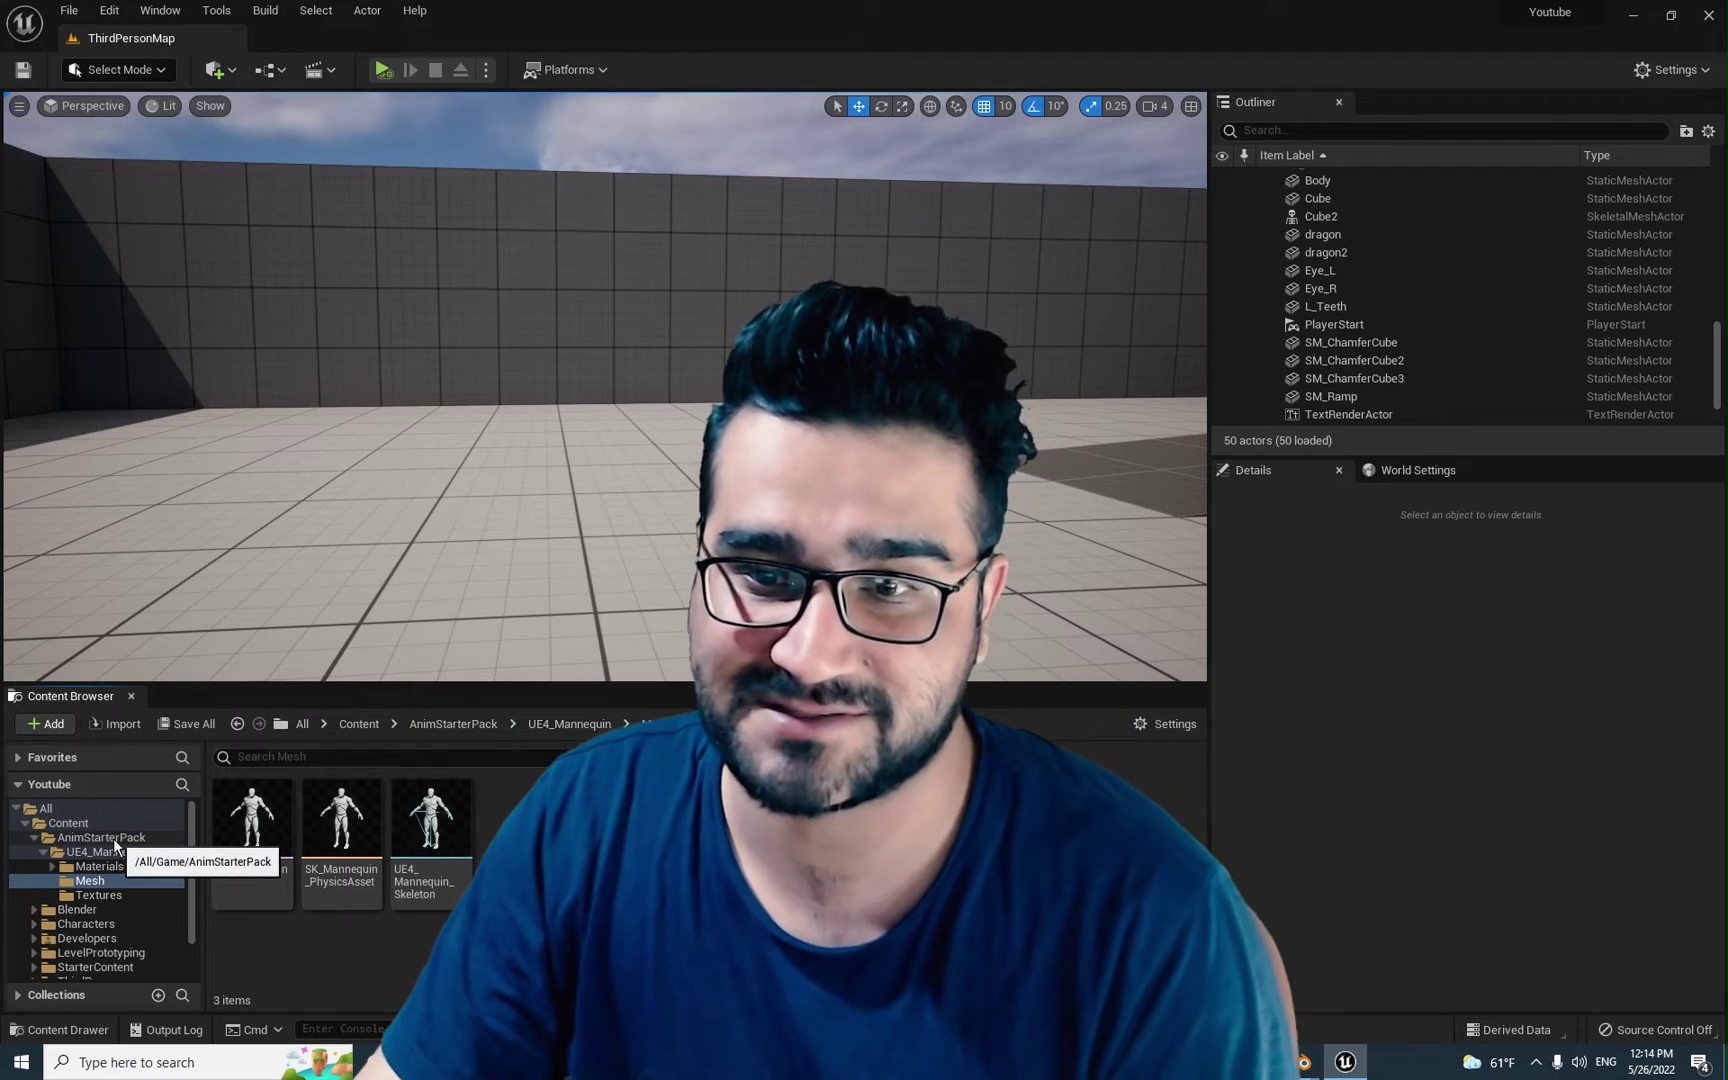
Browse the AnimStarterPack folder's animations and open the dragon_Skeleton asset from the untitled_asset folder.
{"action": "left_click", "coordinate": [110, 838]}
{"action": "scroll", "coordinate": [450, 890], "scroll_direction": "down", "scroll_amount": 5}
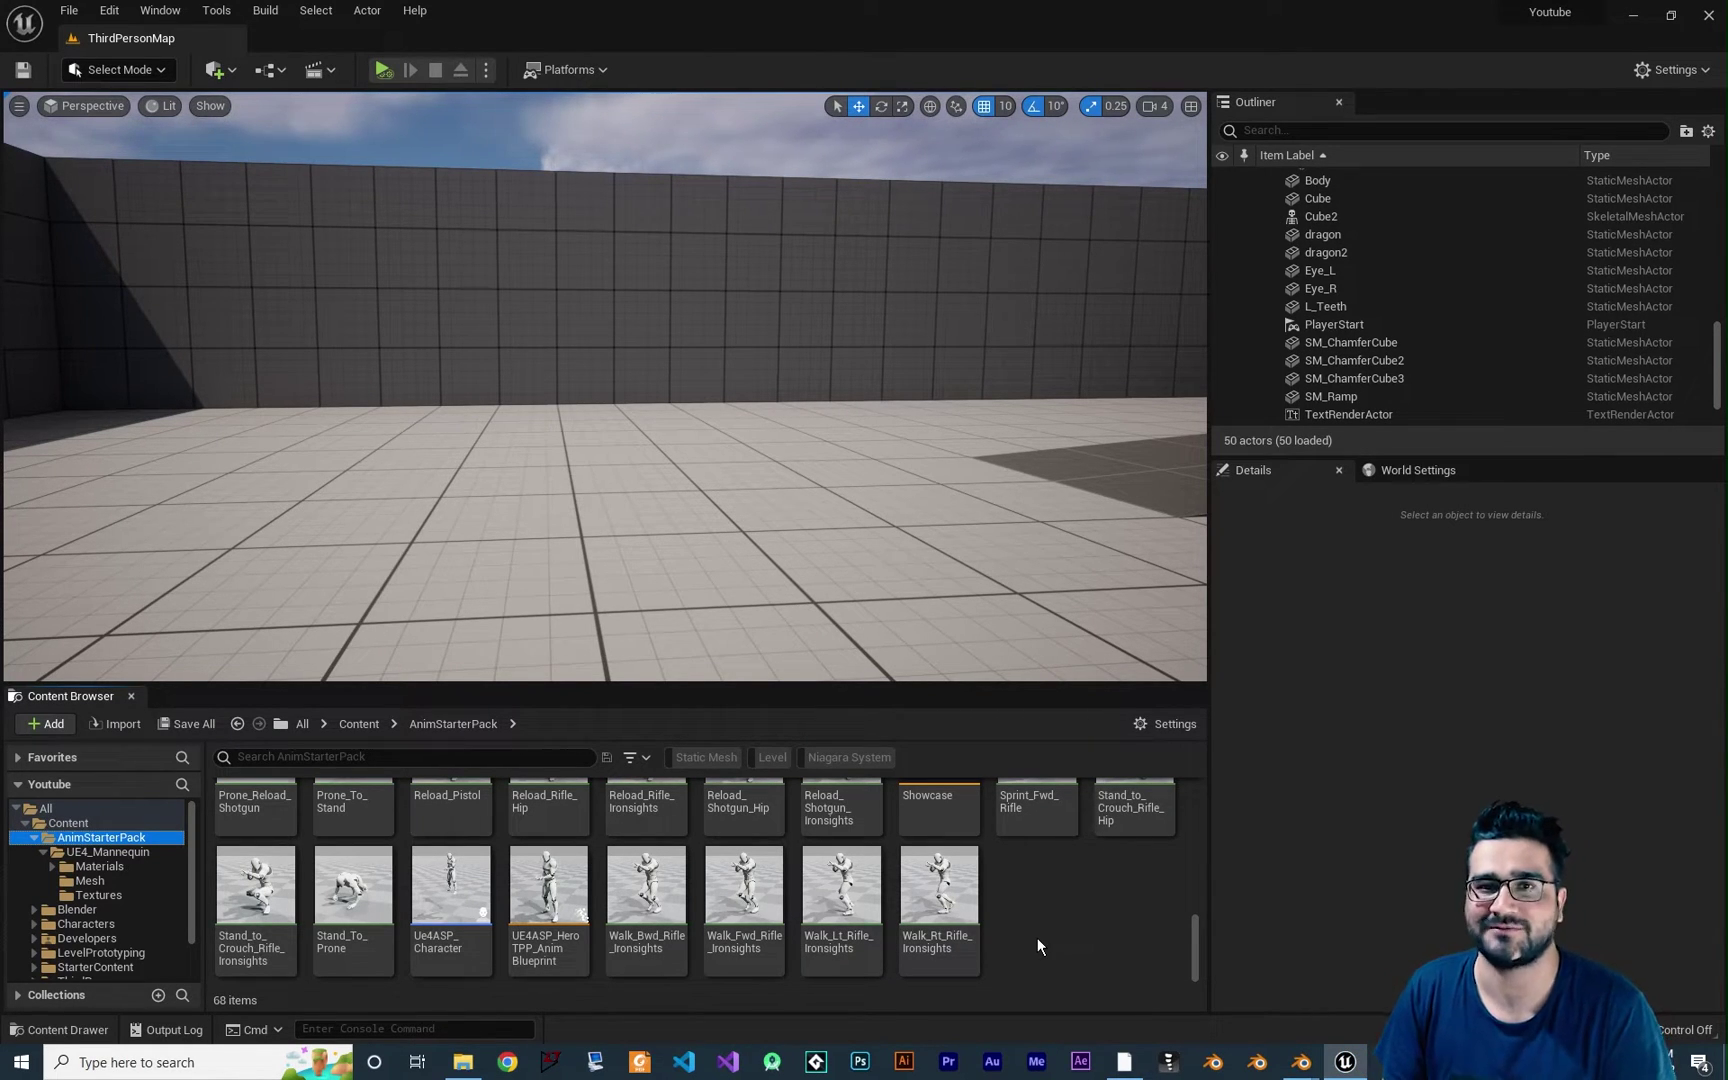
{"action": "scroll", "coordinate": [134, 925], "scroll_direction": "down", "scroll_amount": 2}
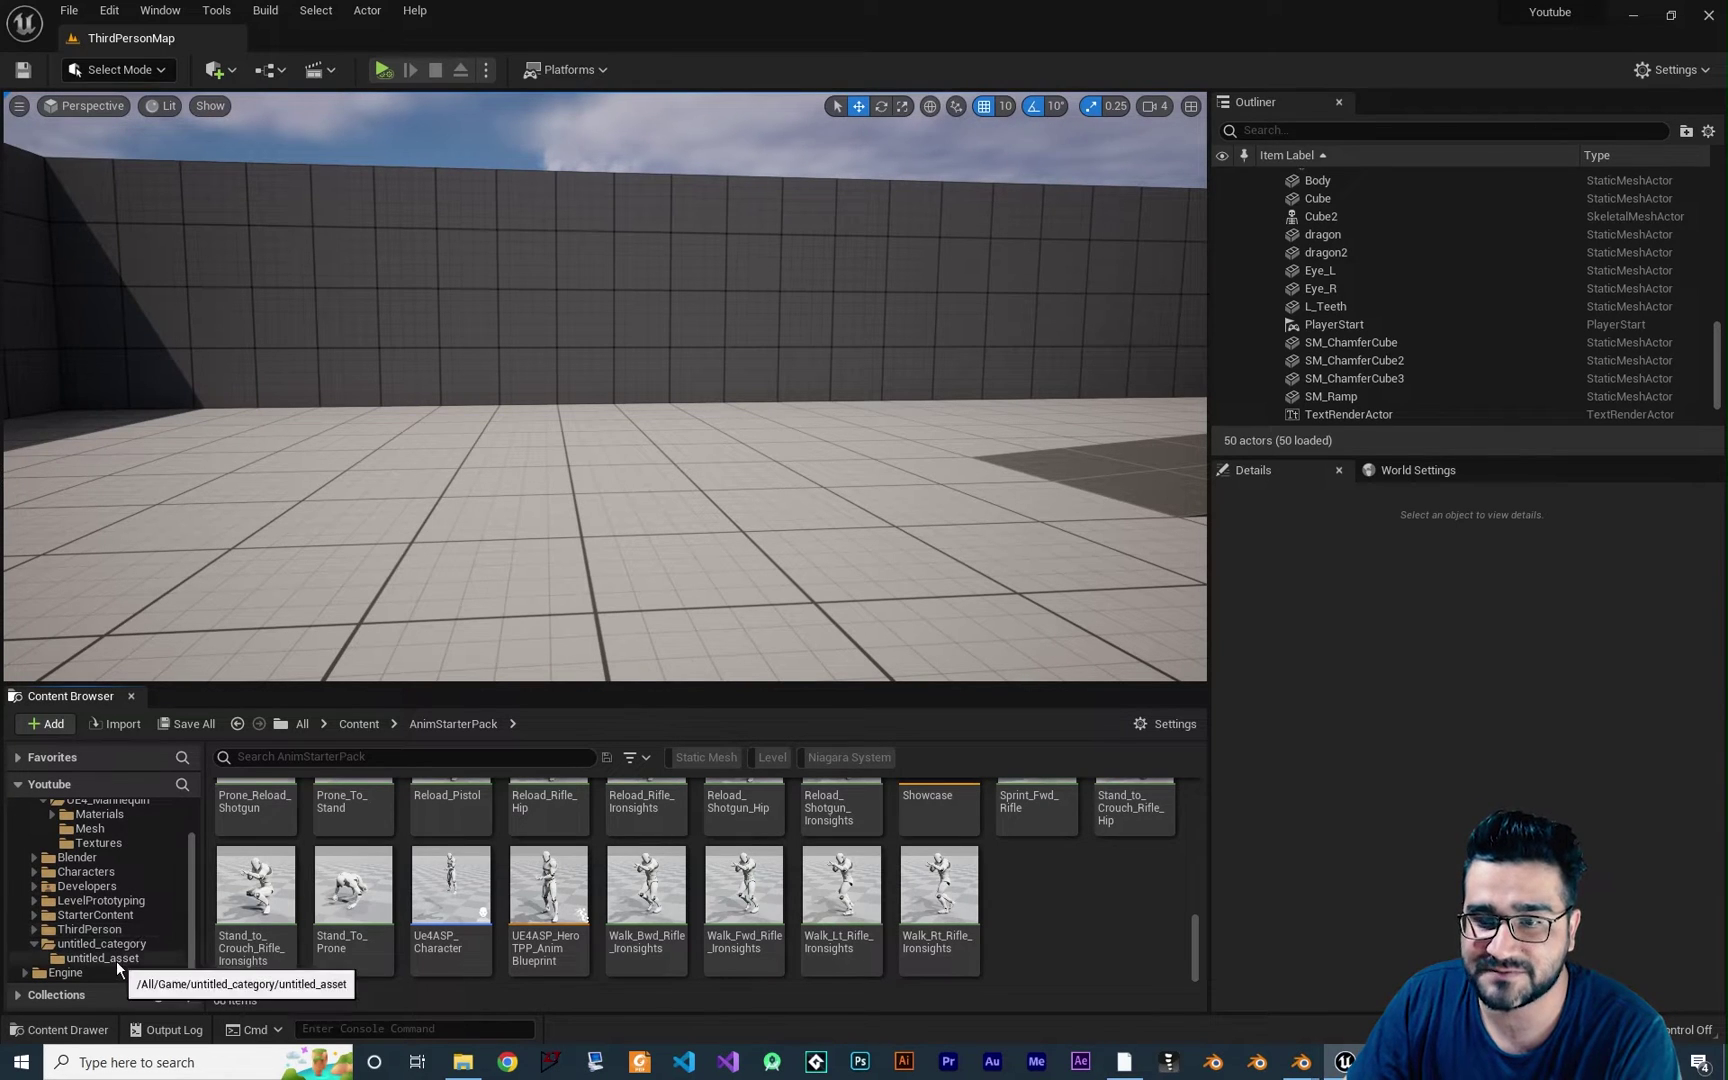
{"action": "left_click", "coordinate": [116, 961]}
{"action": "double_click", "coordinate": [503, 885]}
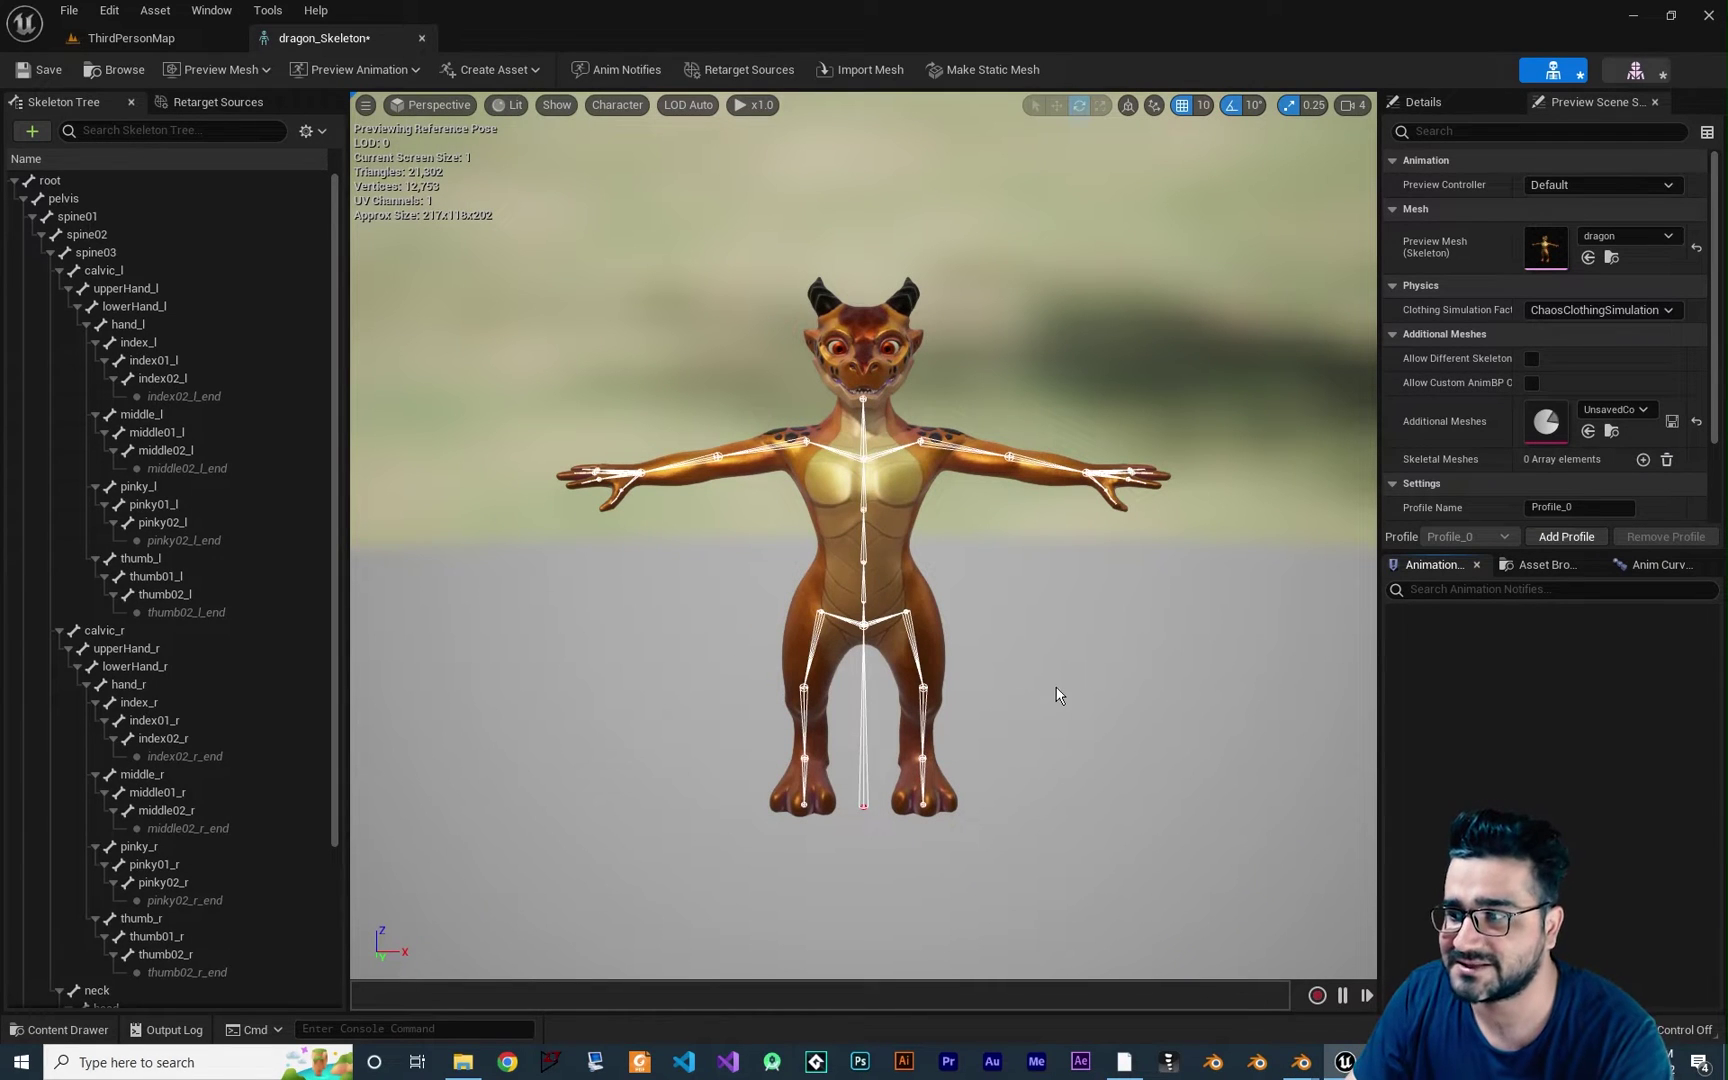
Switch to Blender to view the rigged dragon character, and return to Unreal Editor.
{"action": "mouse_move", "coordinate": [1300, 1062]}
{"action": "left_click", "coordinate": [1242, 1022]}
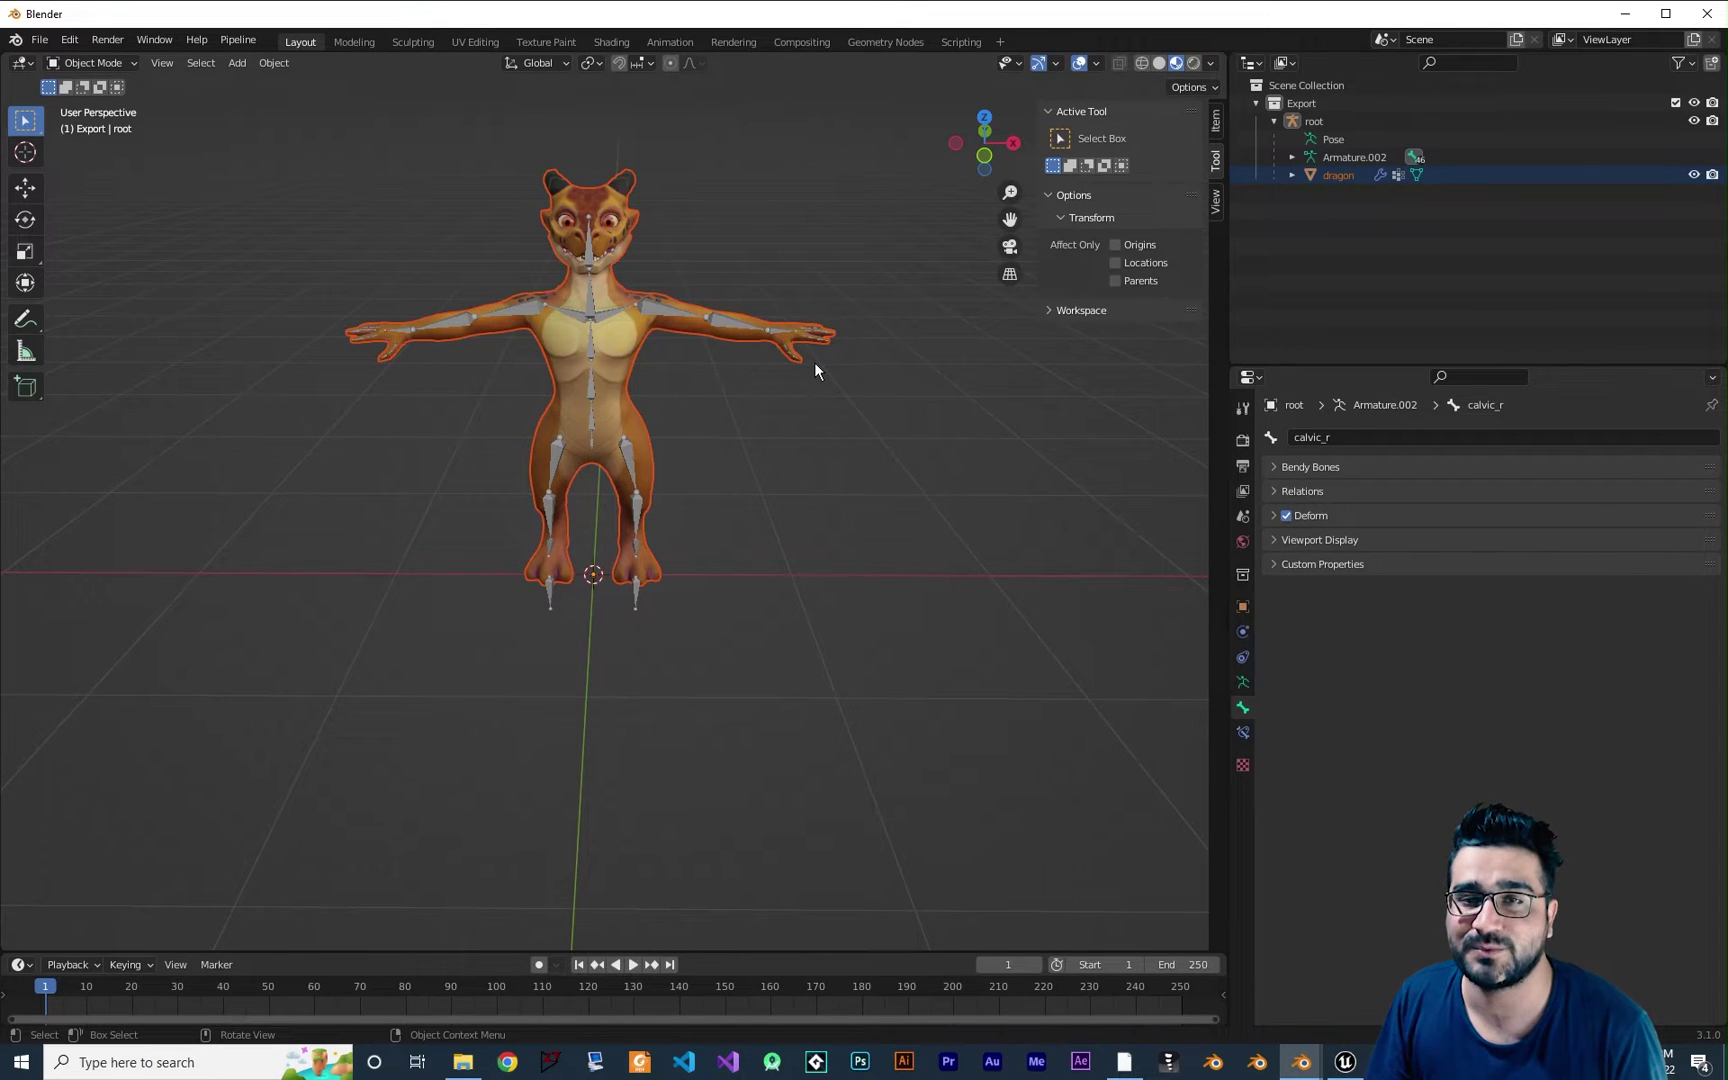
{"action": "left_click", "coordinate": [1344, 1062]}
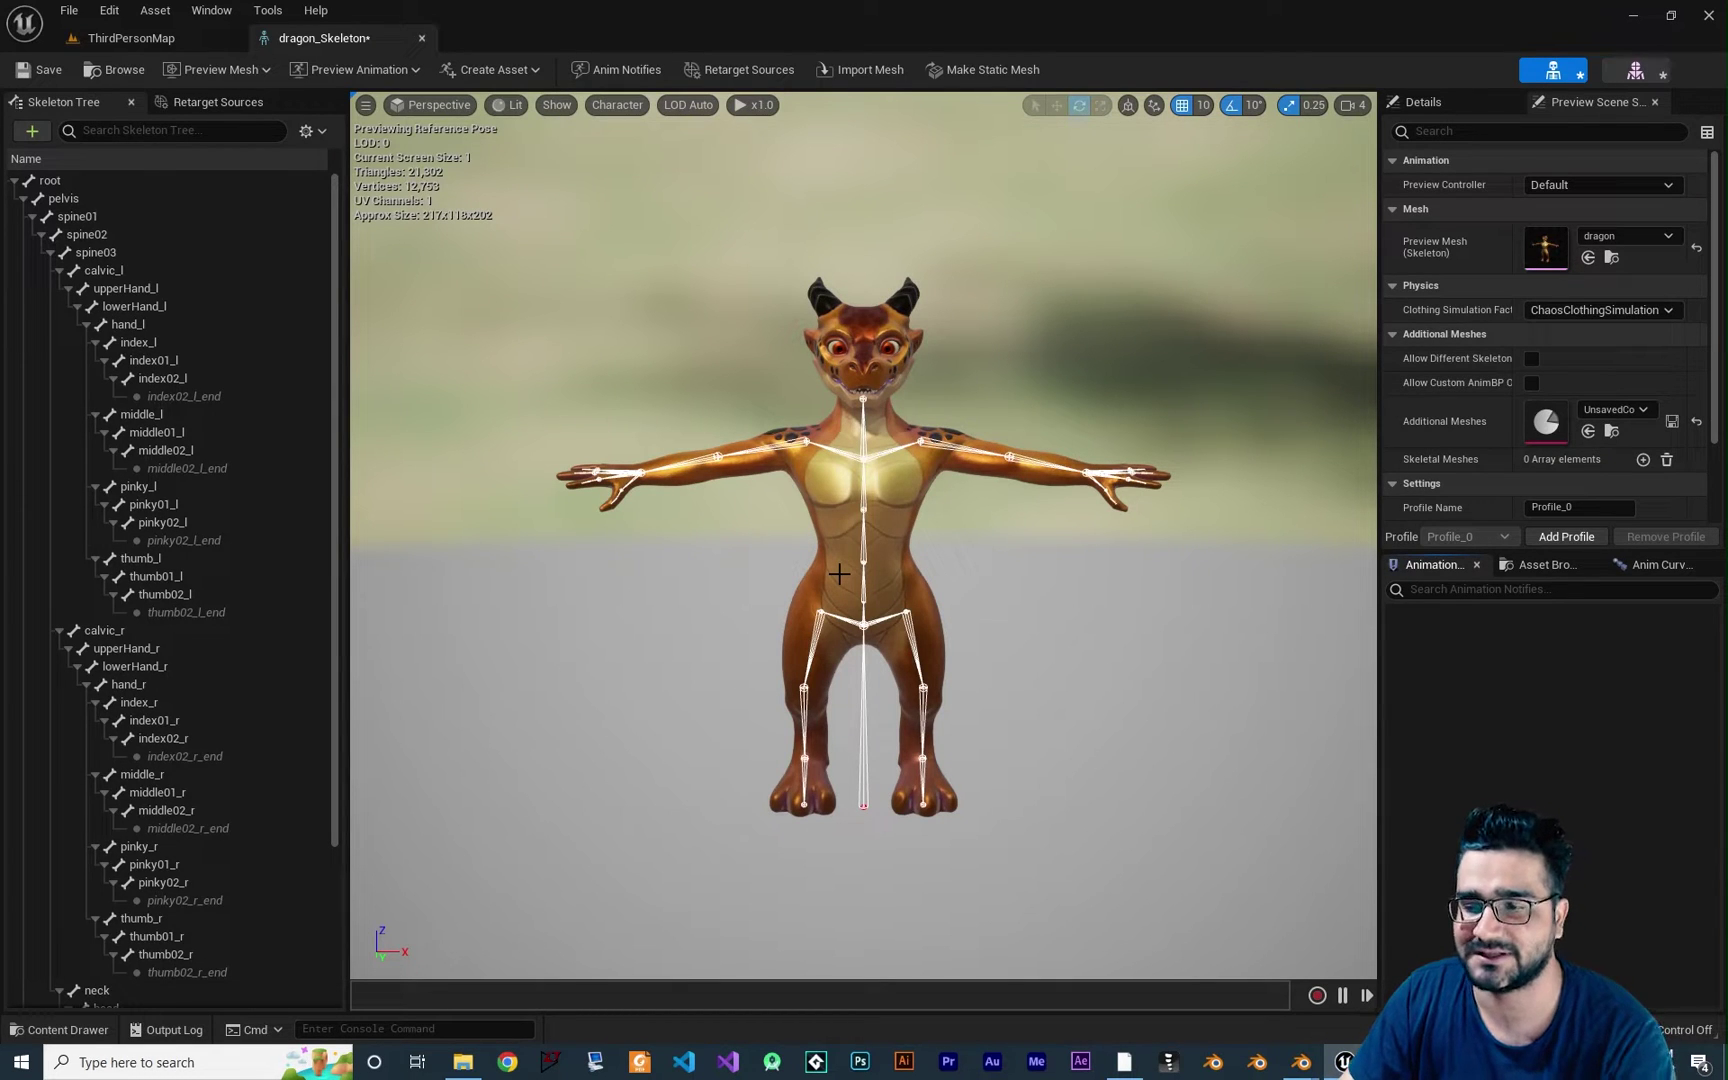
Open Paint with a blank canvas and maximize its window.
{"action": "key", "text": "super+s"}
{"action": "type", "text": "paint"}
{"action": "key", "text": "Return"}
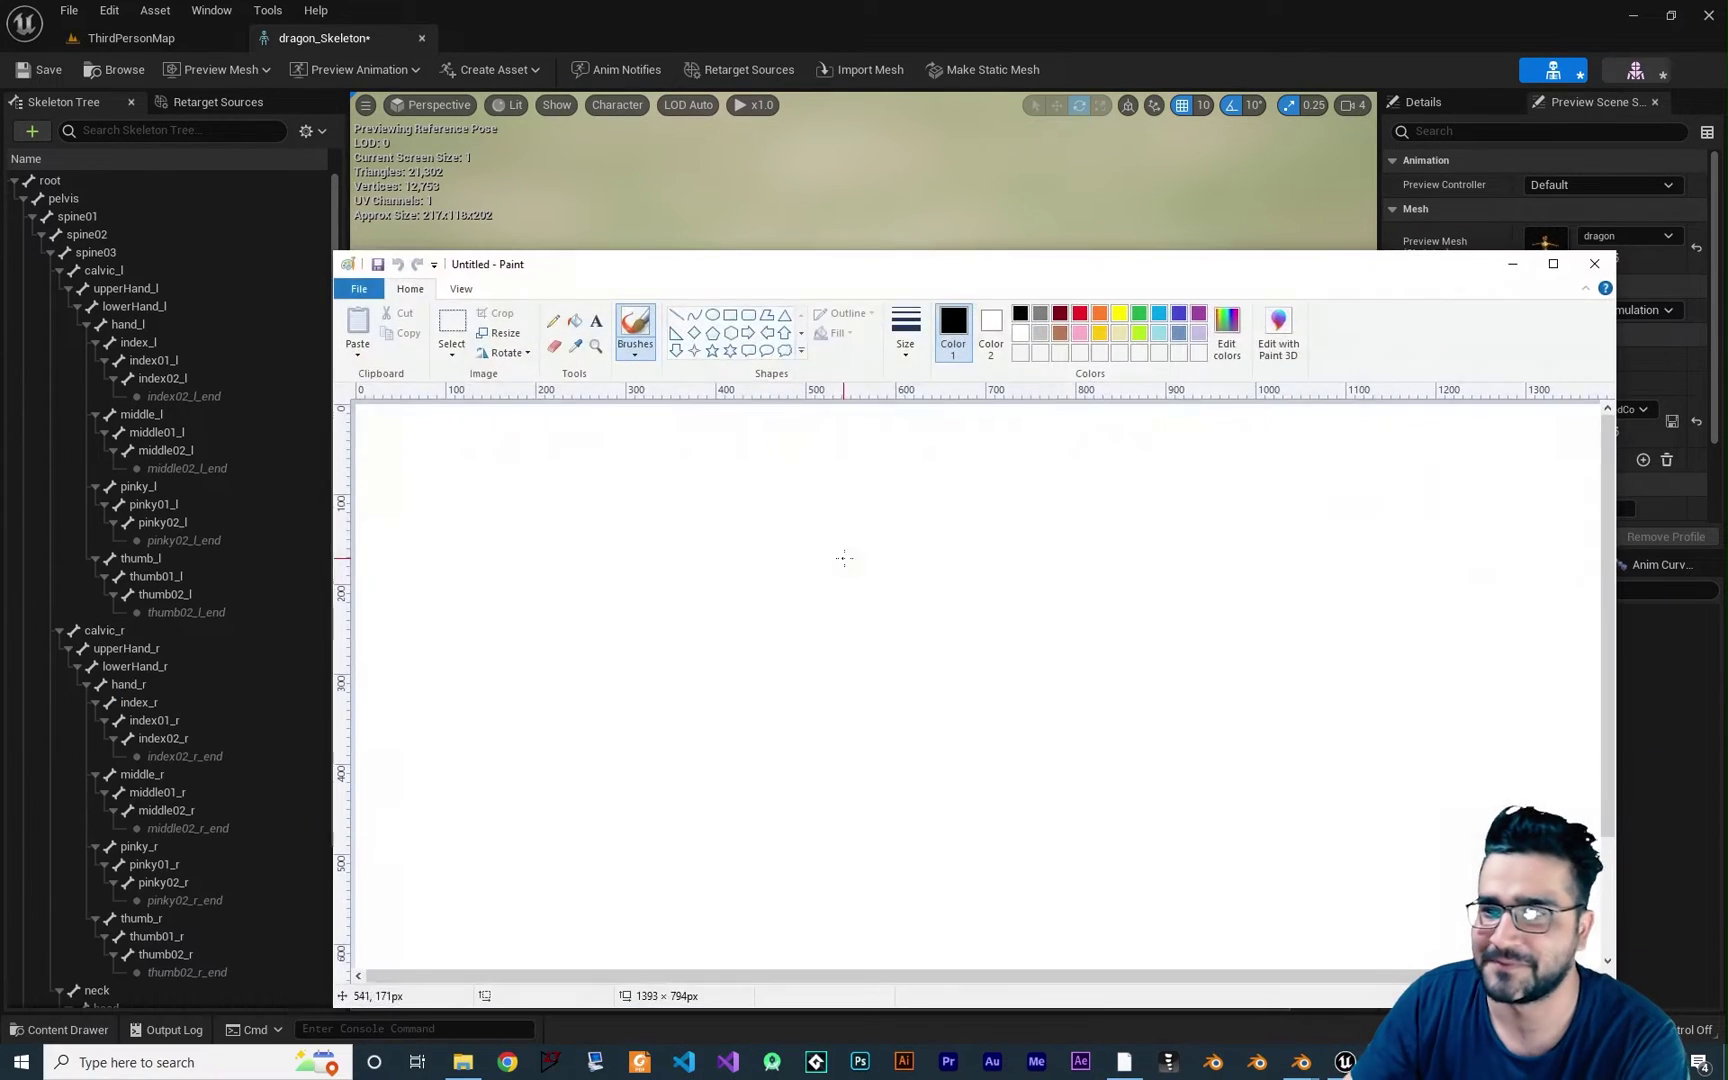
{"action": "double_click", "coordinate": [920, 264]}
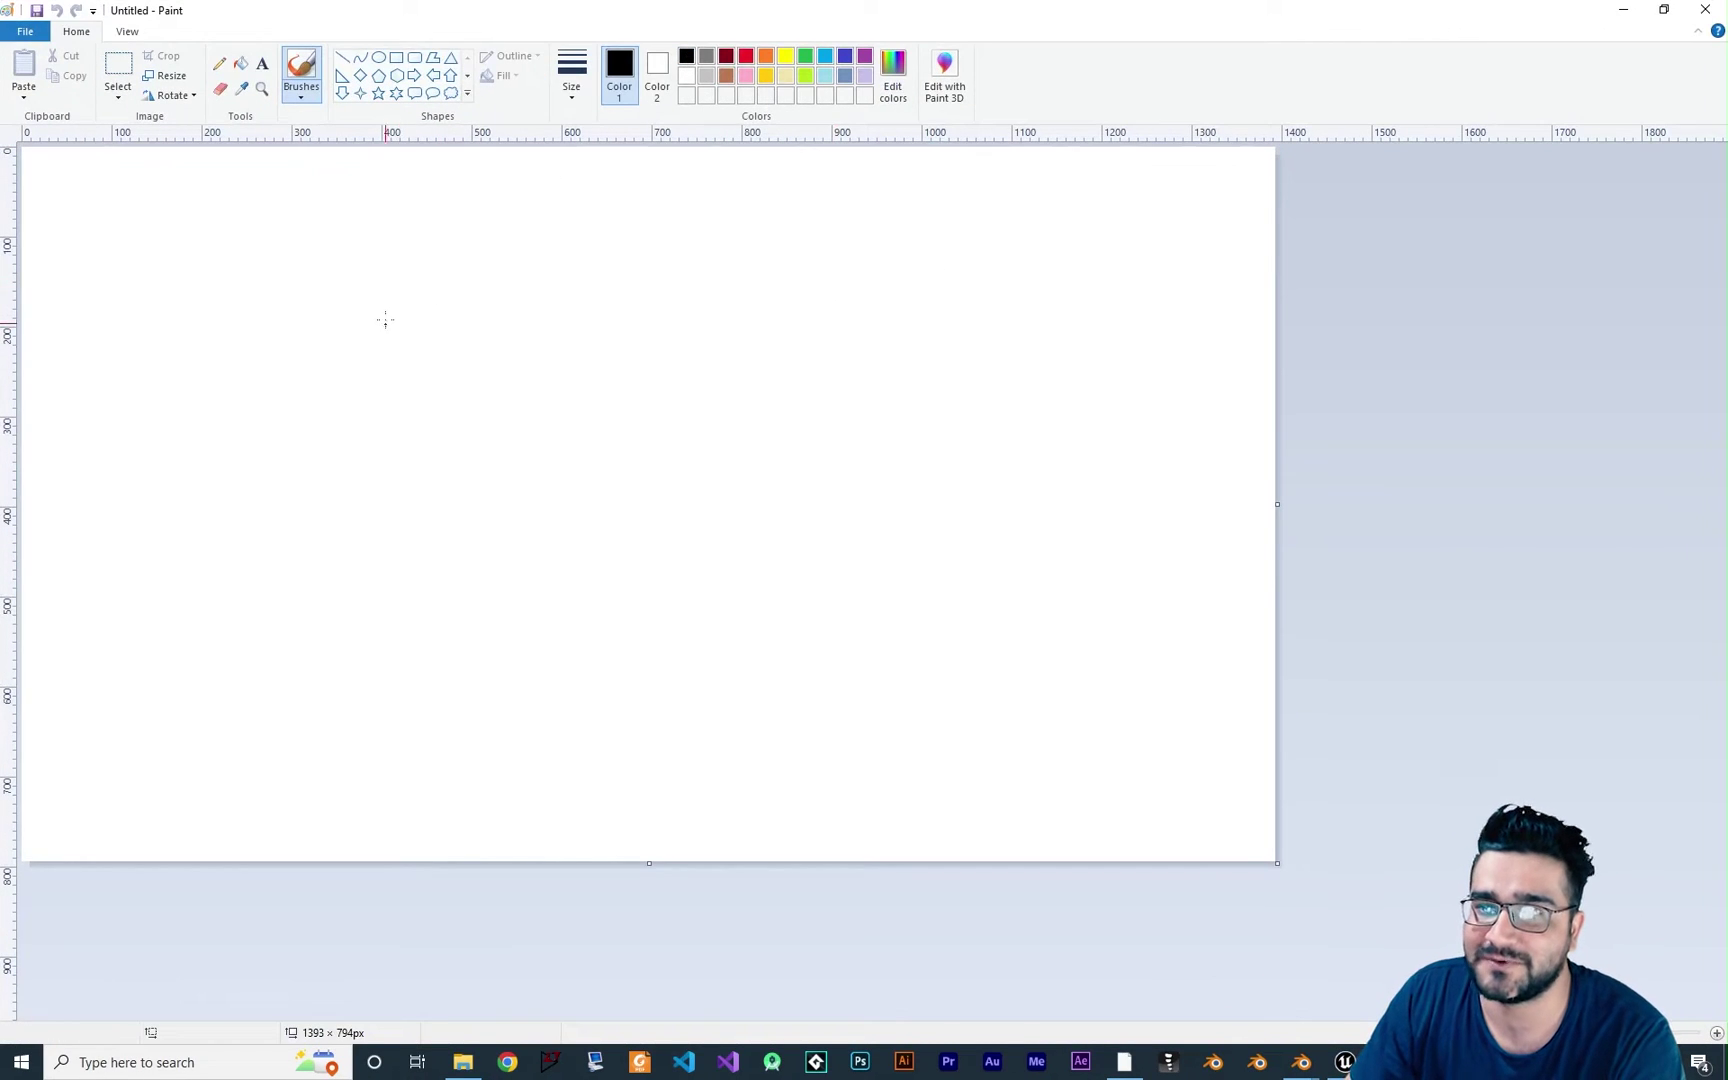
Draw a black stick figure with head, bent arms, torso, spread legs and boxed feet on the canvas's left half.
{"action": "mouse_move", "coordinate": [385, 330]}
{"action": "left_mouse_down"}
{"action": "mouse_move", "coordinate": [400, 322]}
{"action": "mouse_move", "coordinate": [385, 358]}
{"action": "mouse_move", "coordinate": [465, 366]}
{"action": "mouse_move", "coordinate": [509, 408]}
{"action": "left_mouse_up"}
{"action": "mouse_move", "coordinate": [385, 355]}
{"action": "left_mouse_down"}
{"action": "mouse_move", "coordinate": [317, 355]}
{"action": "mouse_move", "coordinate": [290, 400]}
{"action": "left_mouse_up"}
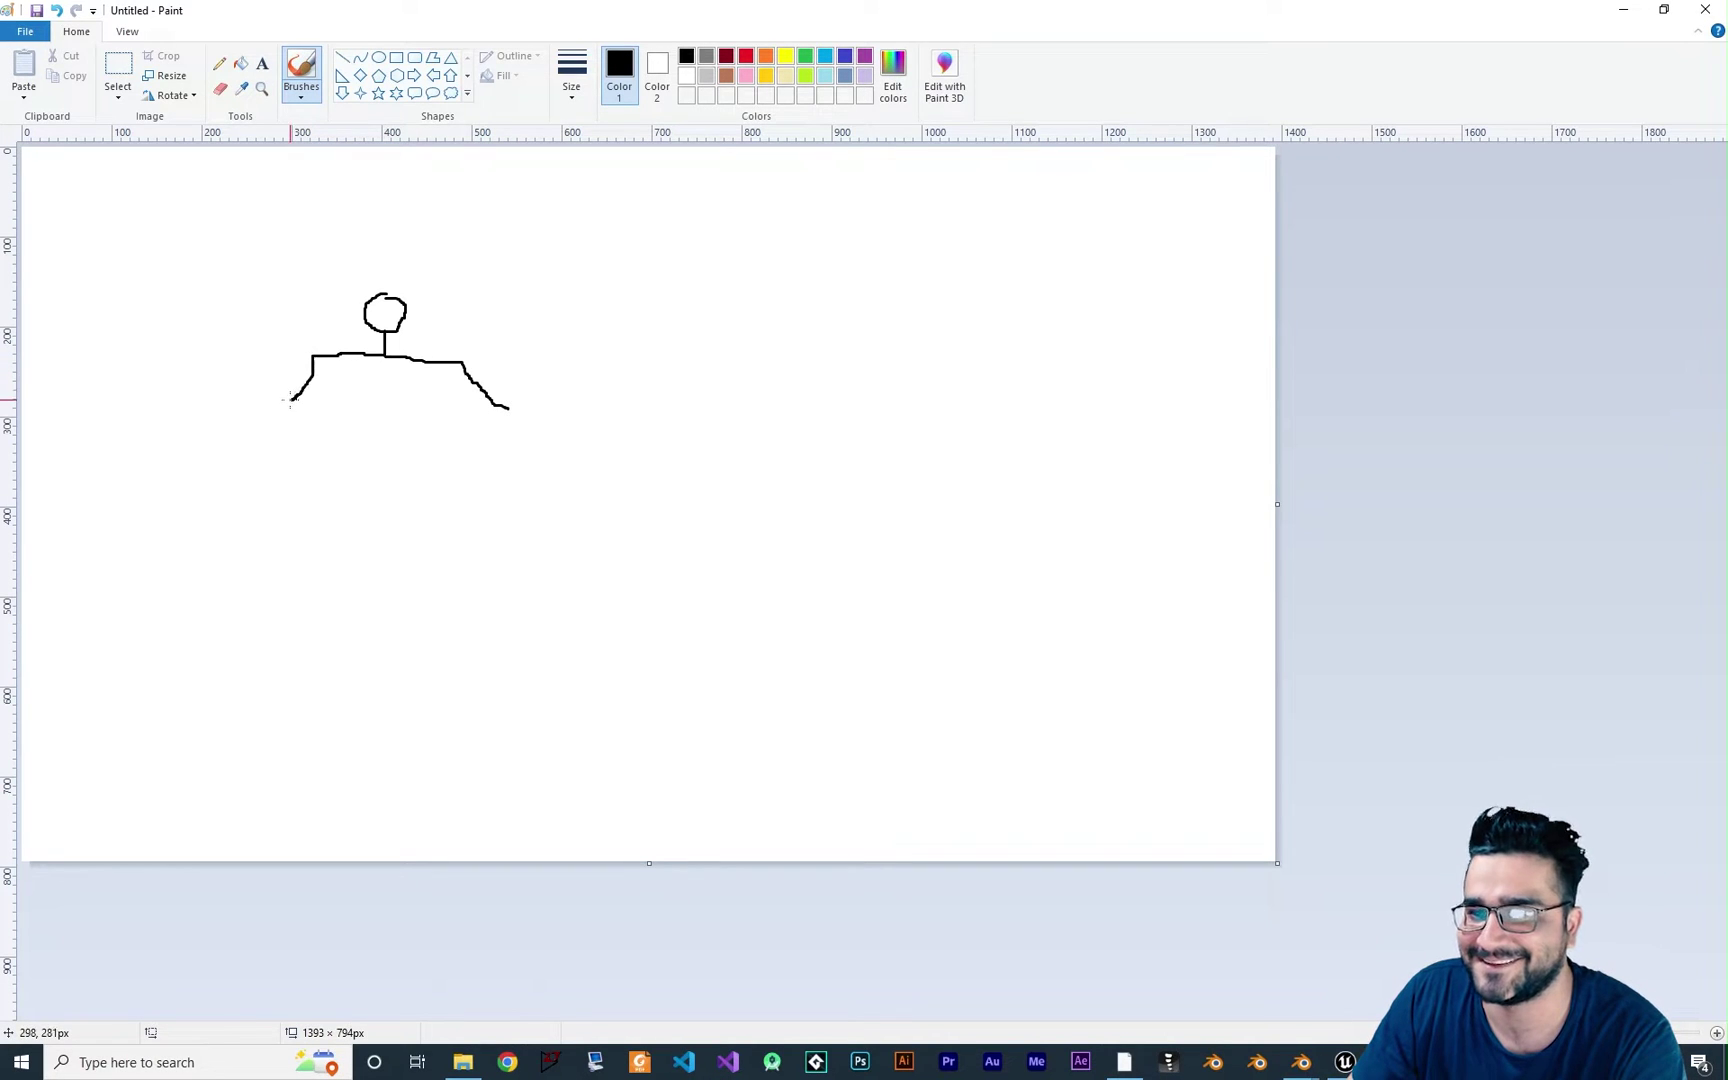
{"action": "mouse_move", "coordinate": [385, 356]}
{"action": "left_mouse_down"}
{"action": "mouse_move", "coordinate": [387, 461]}
{"action": "mouse_move", "coordinate": [460, 570]}
{"action": "left_mouse_up"}
{"action": "left_click_drag", "start_coordinate": [388, 458], "coordinate": [297, 537]}
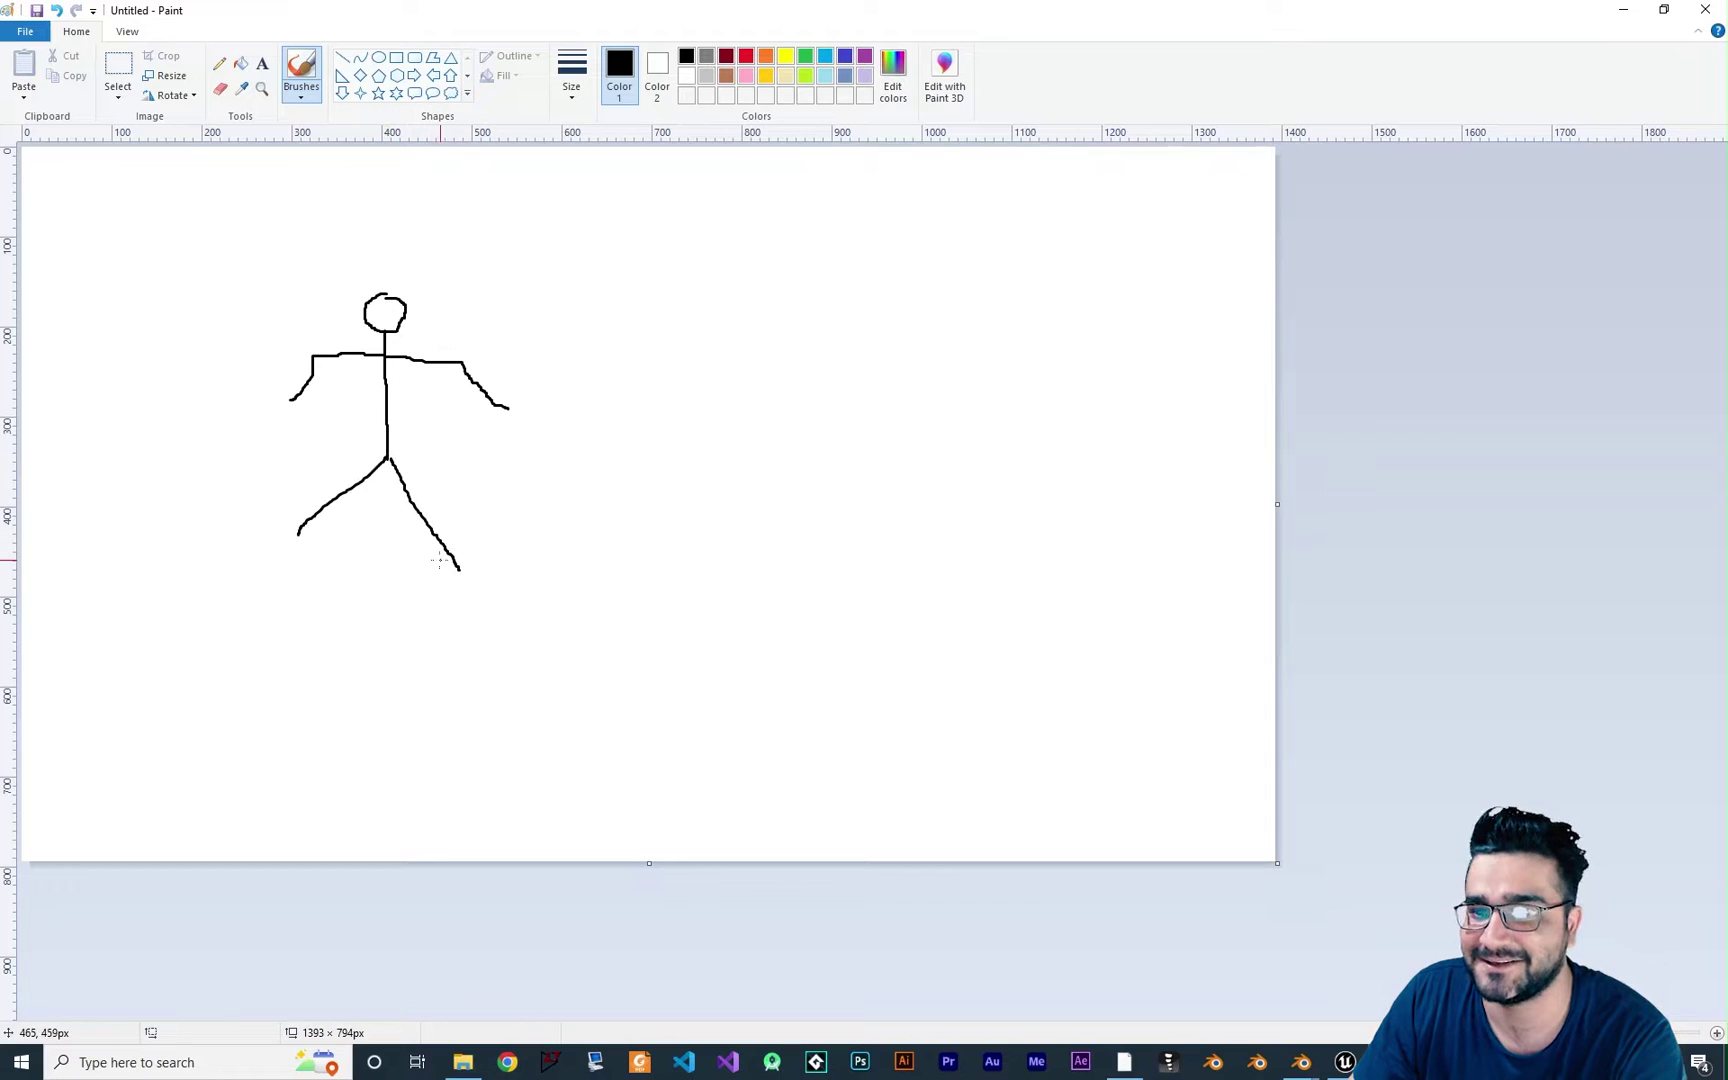
{"action": "mouse_move", "coordinate": [465, 570]}
{"action": "left_mouse_down"}
{"action": "mouse_move", "coordinate": [448, 584]}
{"action": "mouse_move", "coordinate": [448, 568]}
{"action": "left_mouse_up"}
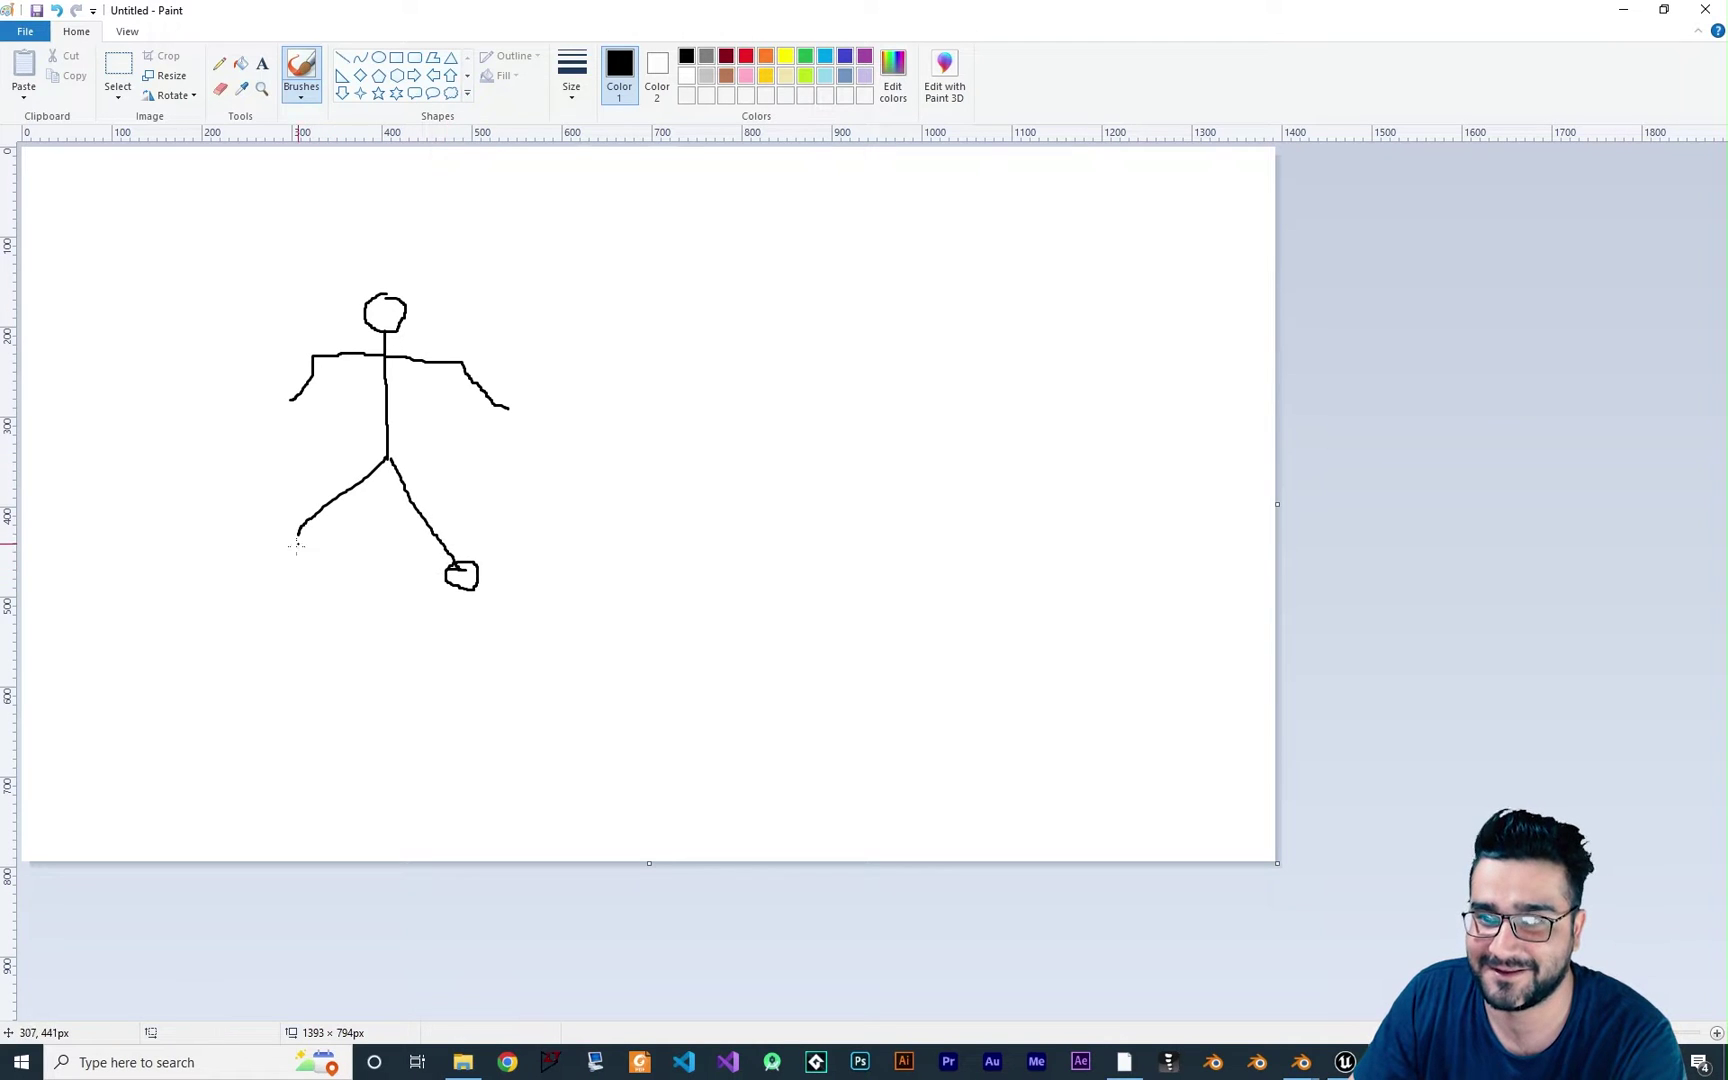
{"action": "mouse_move", "coordinate": [297, 545]}
{"action": "left_mouse_down"}
{"action": "mouse_move", "coordinate": [272, 536]}
{"action": "mouse_move", "coordinate": [302, 549]}
{"action": "left_mouse_up"}
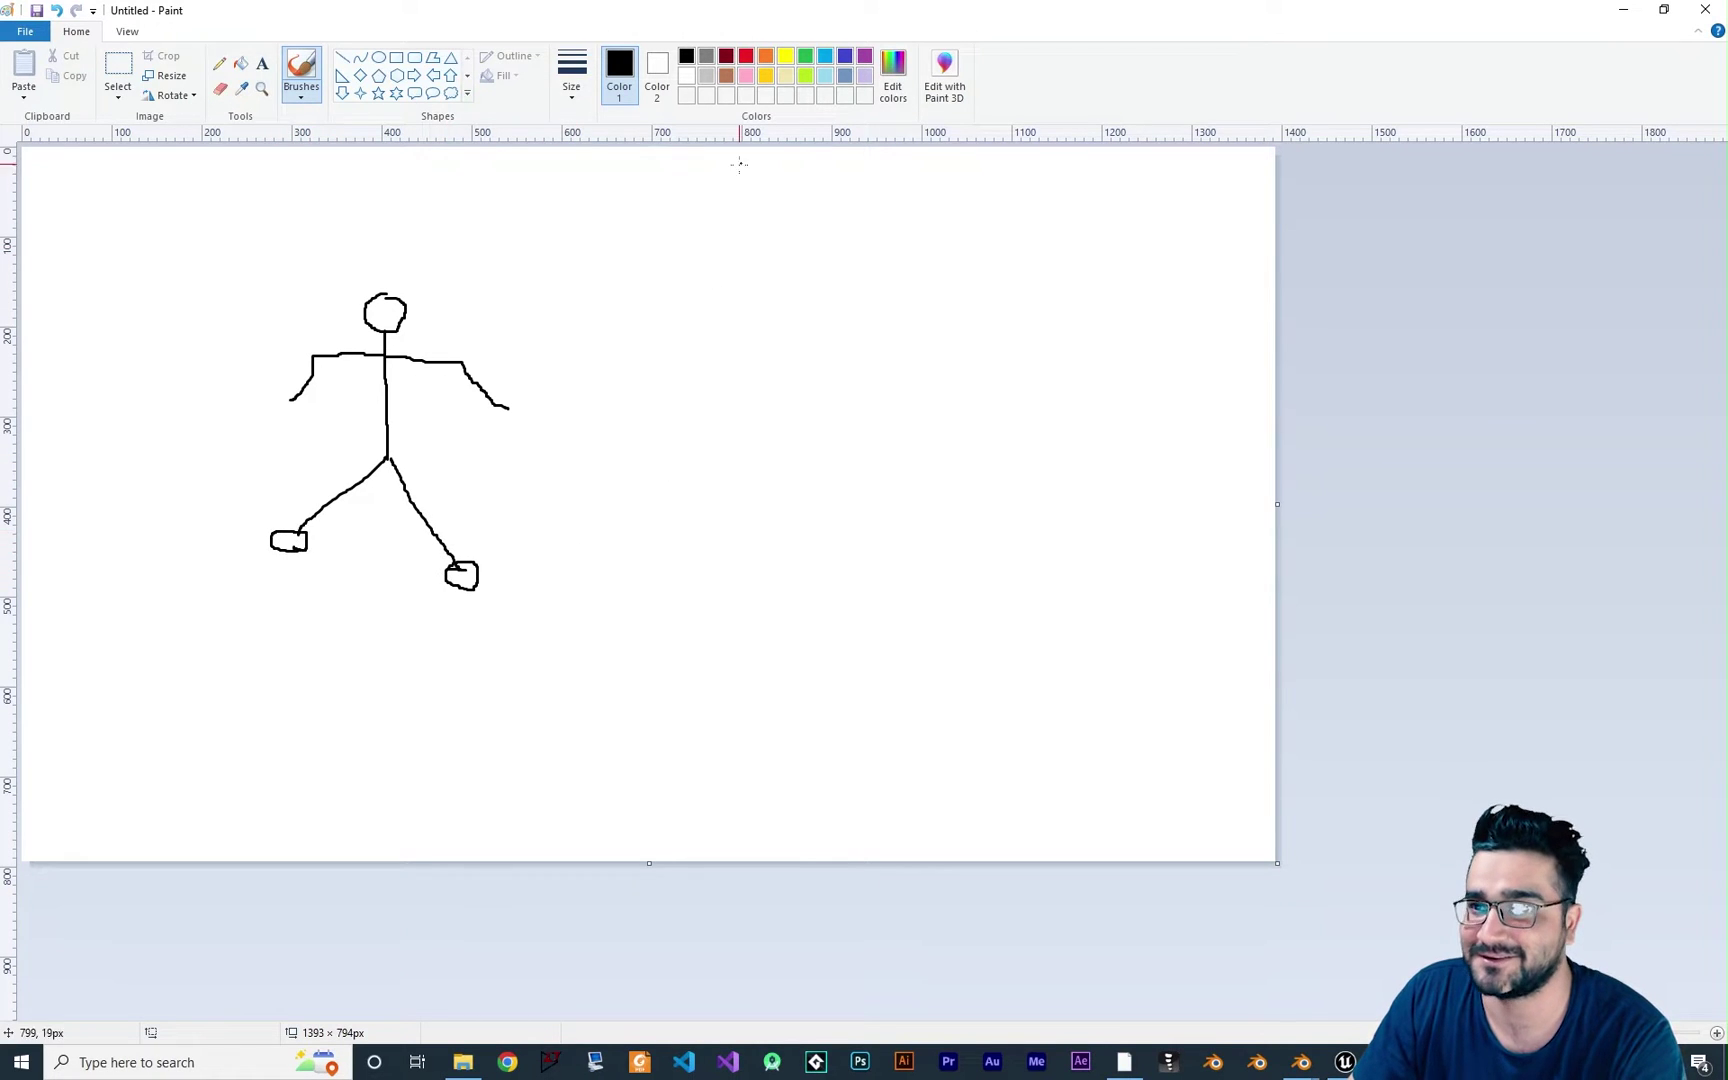
Draw a larger red stick figure with head, arms, torso, legs and outlined feet beside the black one.
{"action": "left_click", "coordinate": [745, 56]}
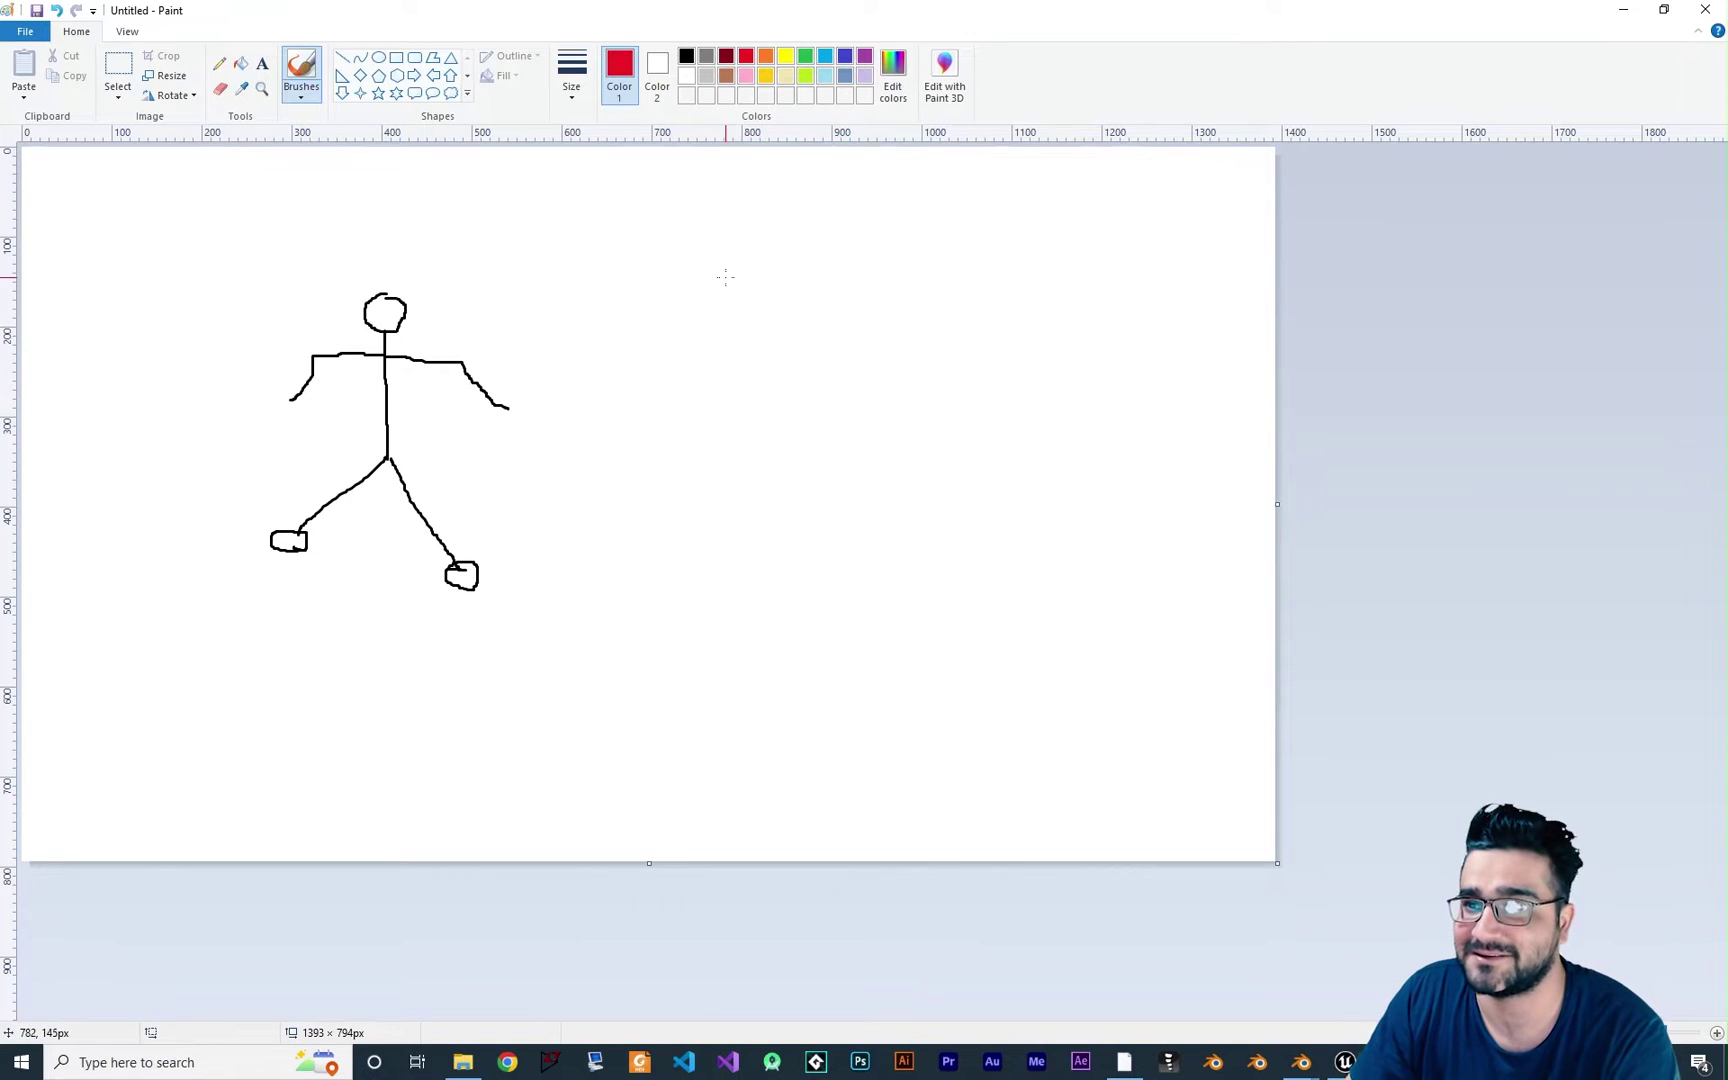
{"action": "mouse_move", "coordinate": [741, 266]}
{"action": "left_mouse_down"}
{"action": "mouse_move", "coordinate": [775, 228]}
{"action": "mouse_move", "coordinate": [759, 272]}
{"action": "left_mouse_up"}
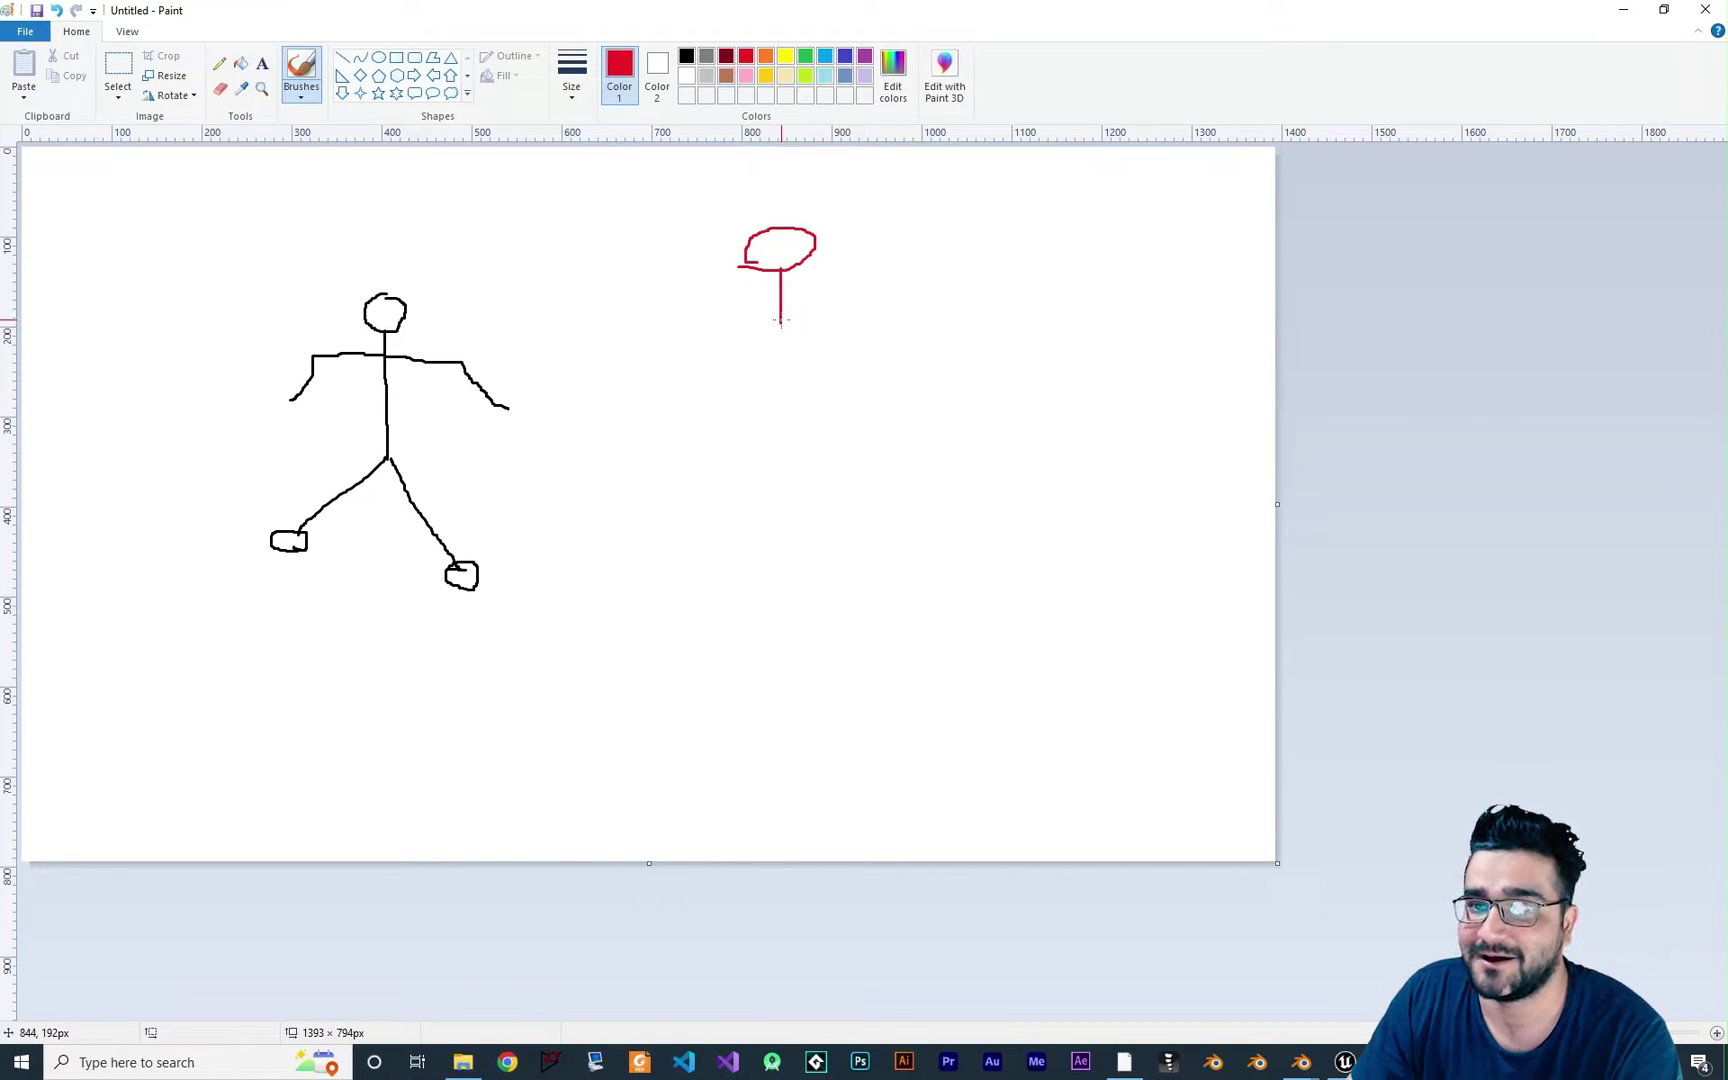
{"action": "mouse_move", "coordinate": [781, 321]}
{"action": "left_mouse_down"}
{"action": "mouse_move", "coordinate": [926, 336]}
{"action": "mouse_move", "coordinate": [965, 407]}
{"action": "left_mouse_up"}
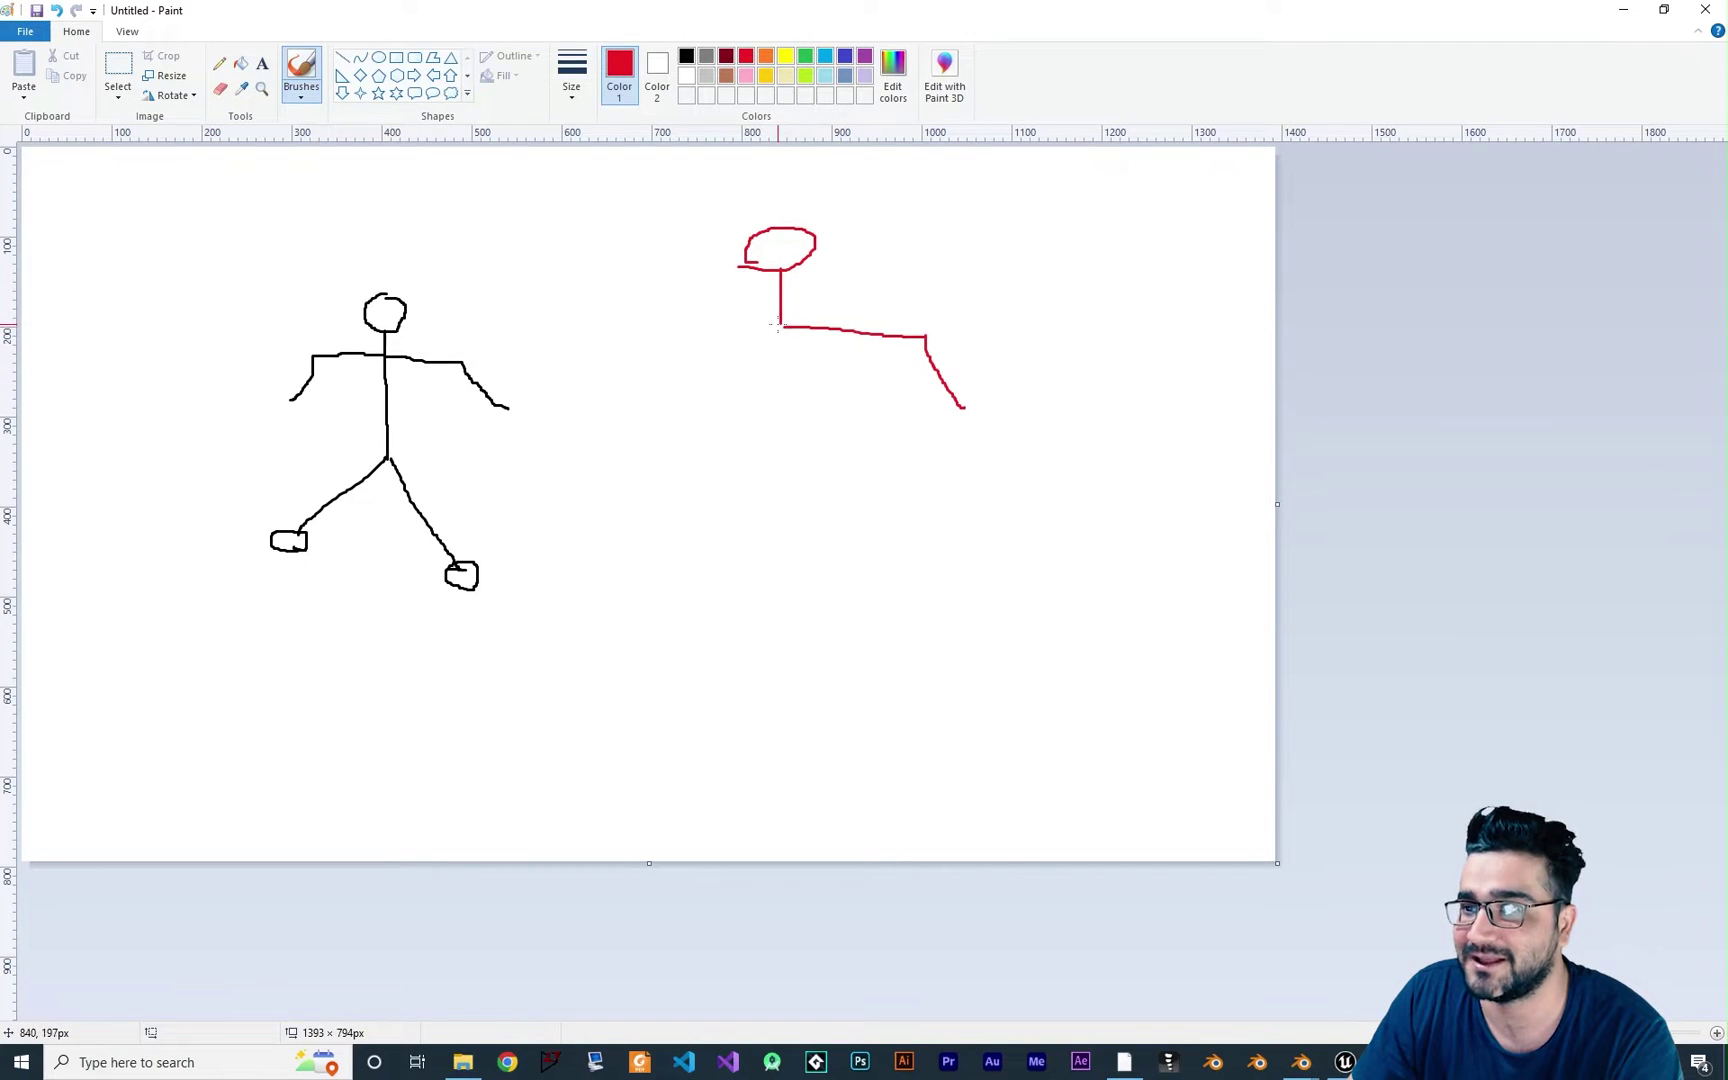
{"action": "left_click_drag", "start_coordinate": [781, 324], "coordinate": [629, 392]}
{"action": "mouse_move", "coordinate": [782, 325]}
{"action": "left_mouse_down"}
{"action": "mouse_move", "coordinate": [782, 441]}
{"action": "mouse_move", "coordinate": [894, 501]}
{"action": "mouse_move", "coordinate": [936, 551]}
{"action": "left_mouse_up"}
{"action": "left_click_drag", "start_coordinate": [783, 441], "coordinate": [700, 545]}
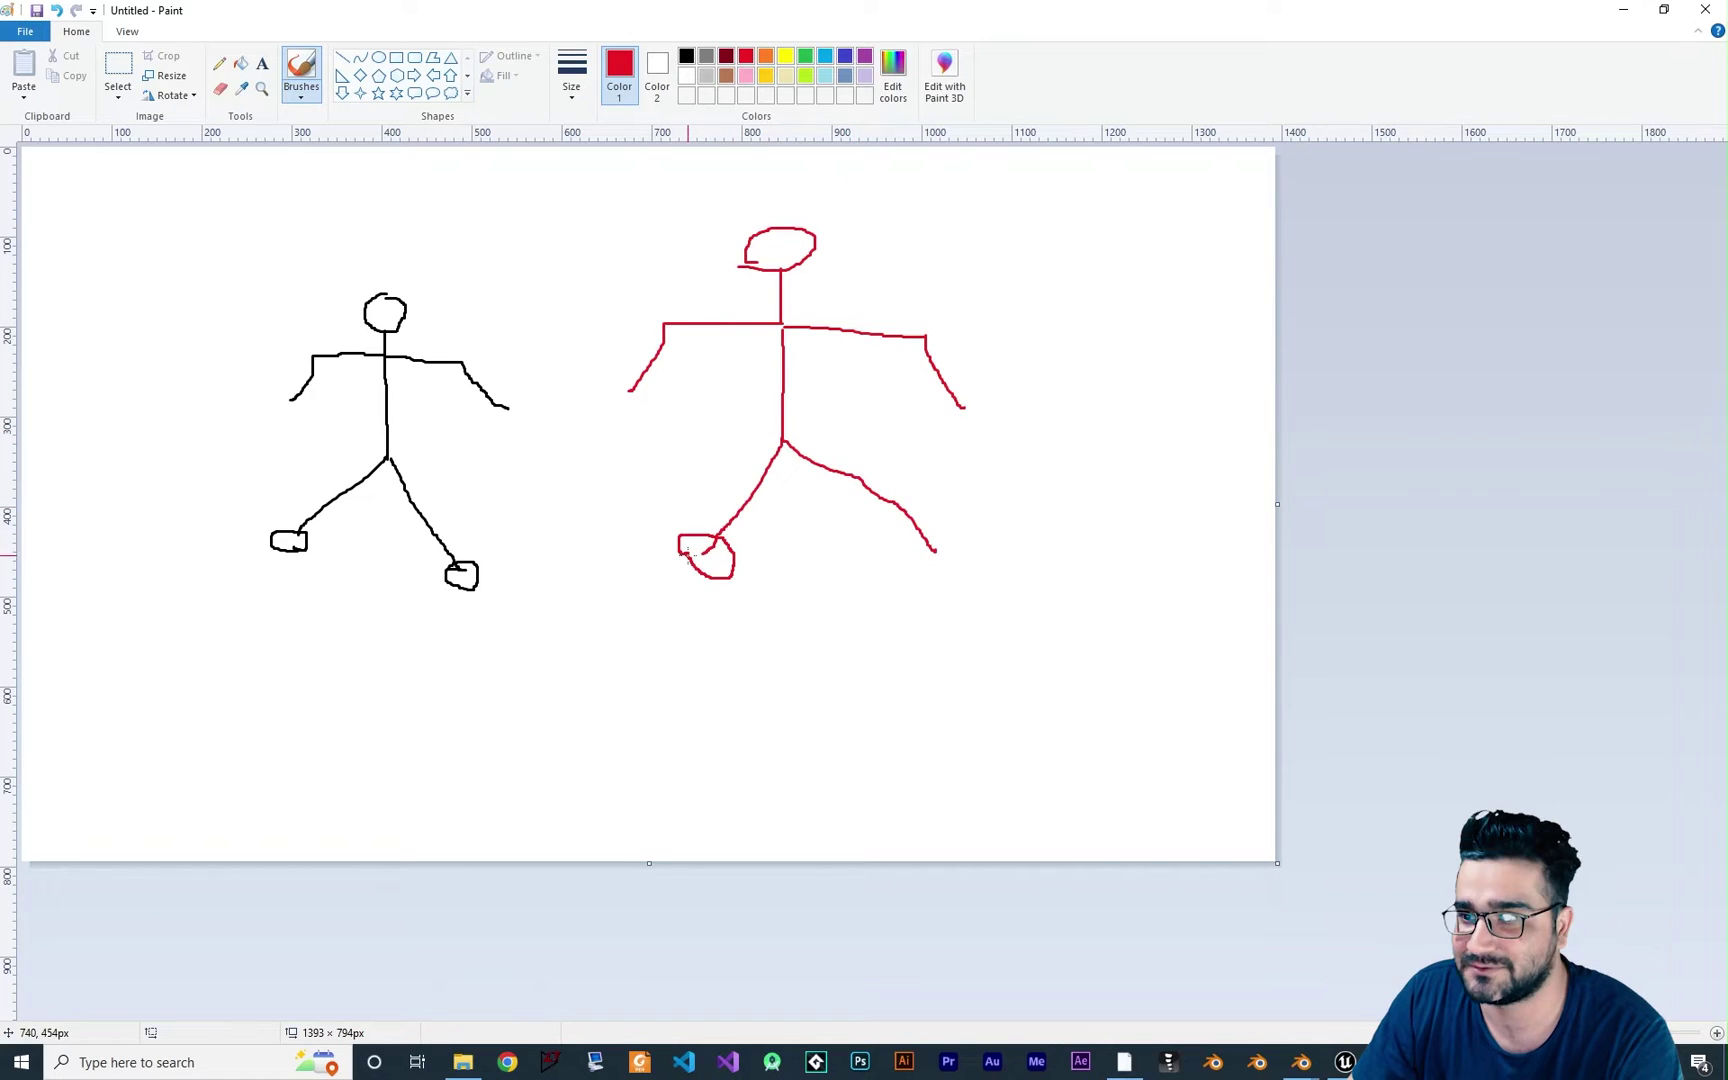
{"action": "mouse_move", "coordinate": [936, 551]}
{"action": "left_mouse_down"}
{"action": "mouse_move", "coordinate": [958, 565]}
{"action": "mouse_move", "coordinate": [924, 572]}
{"action": "left_mouse_up"}
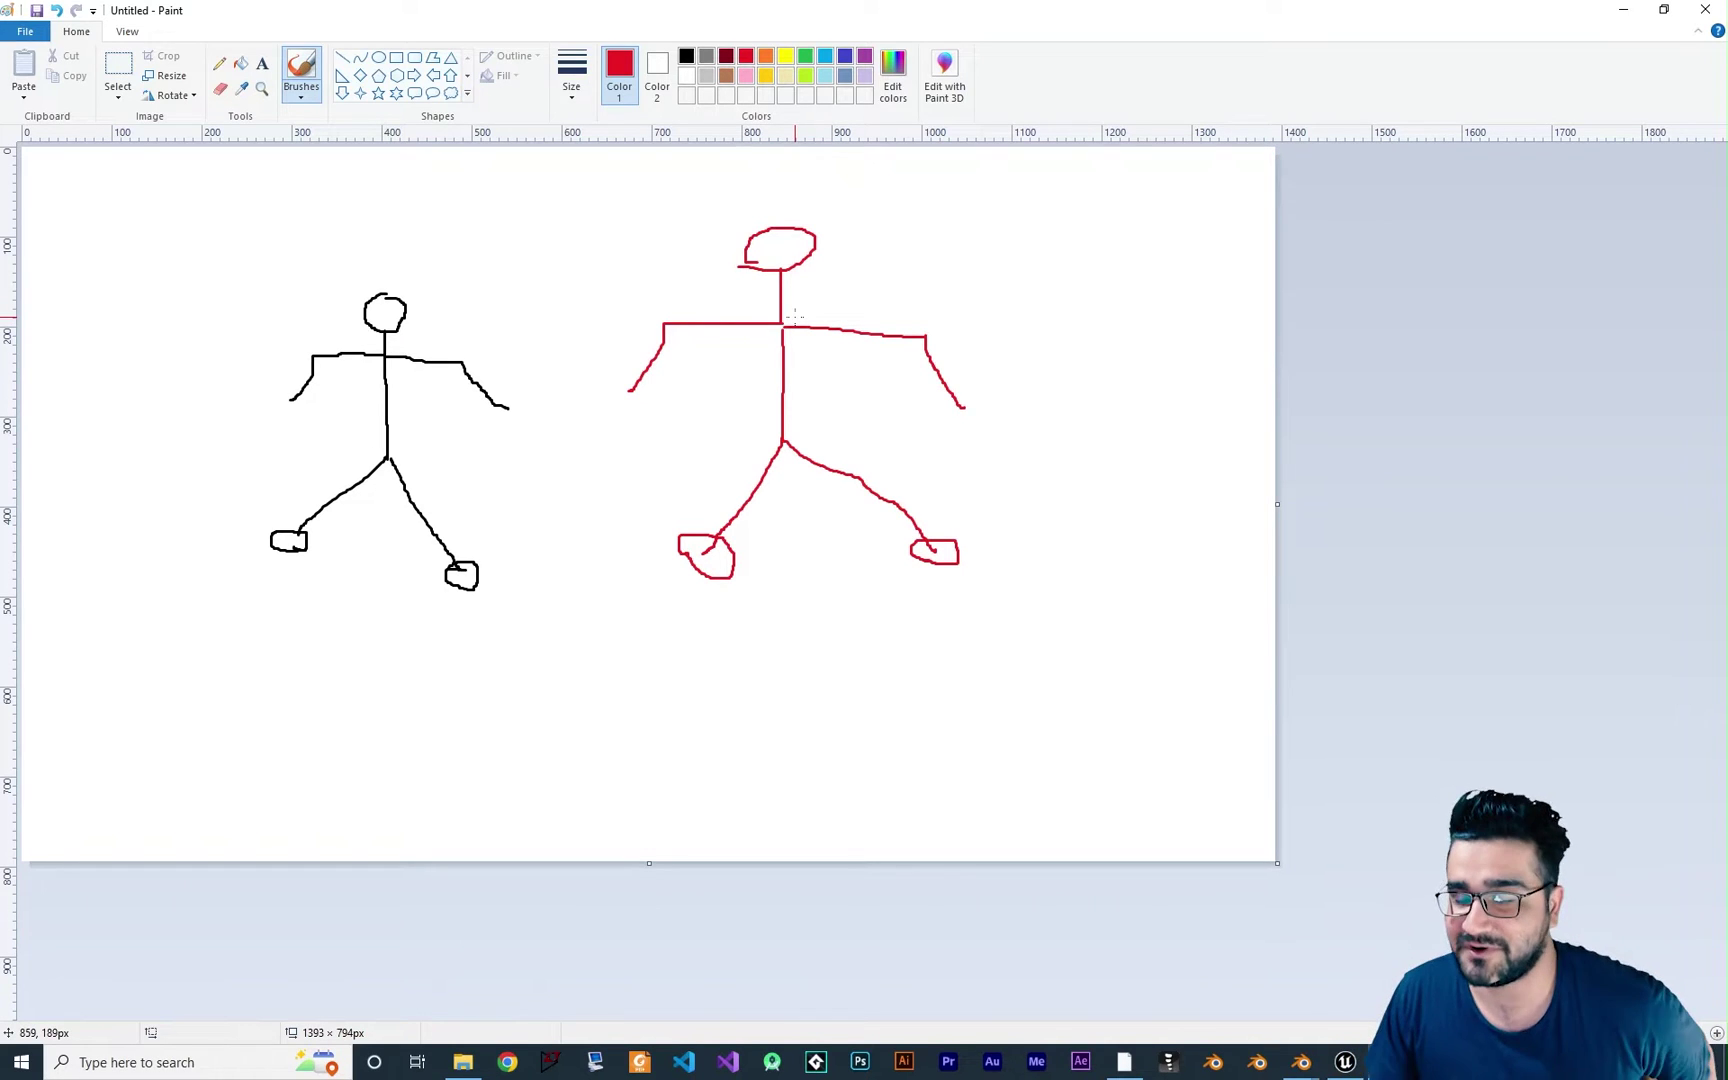
Mark the upper-chest joint and the right-side hand in green on both stick figures.
{"action": "left_click", "coordinate": [805, 57]}
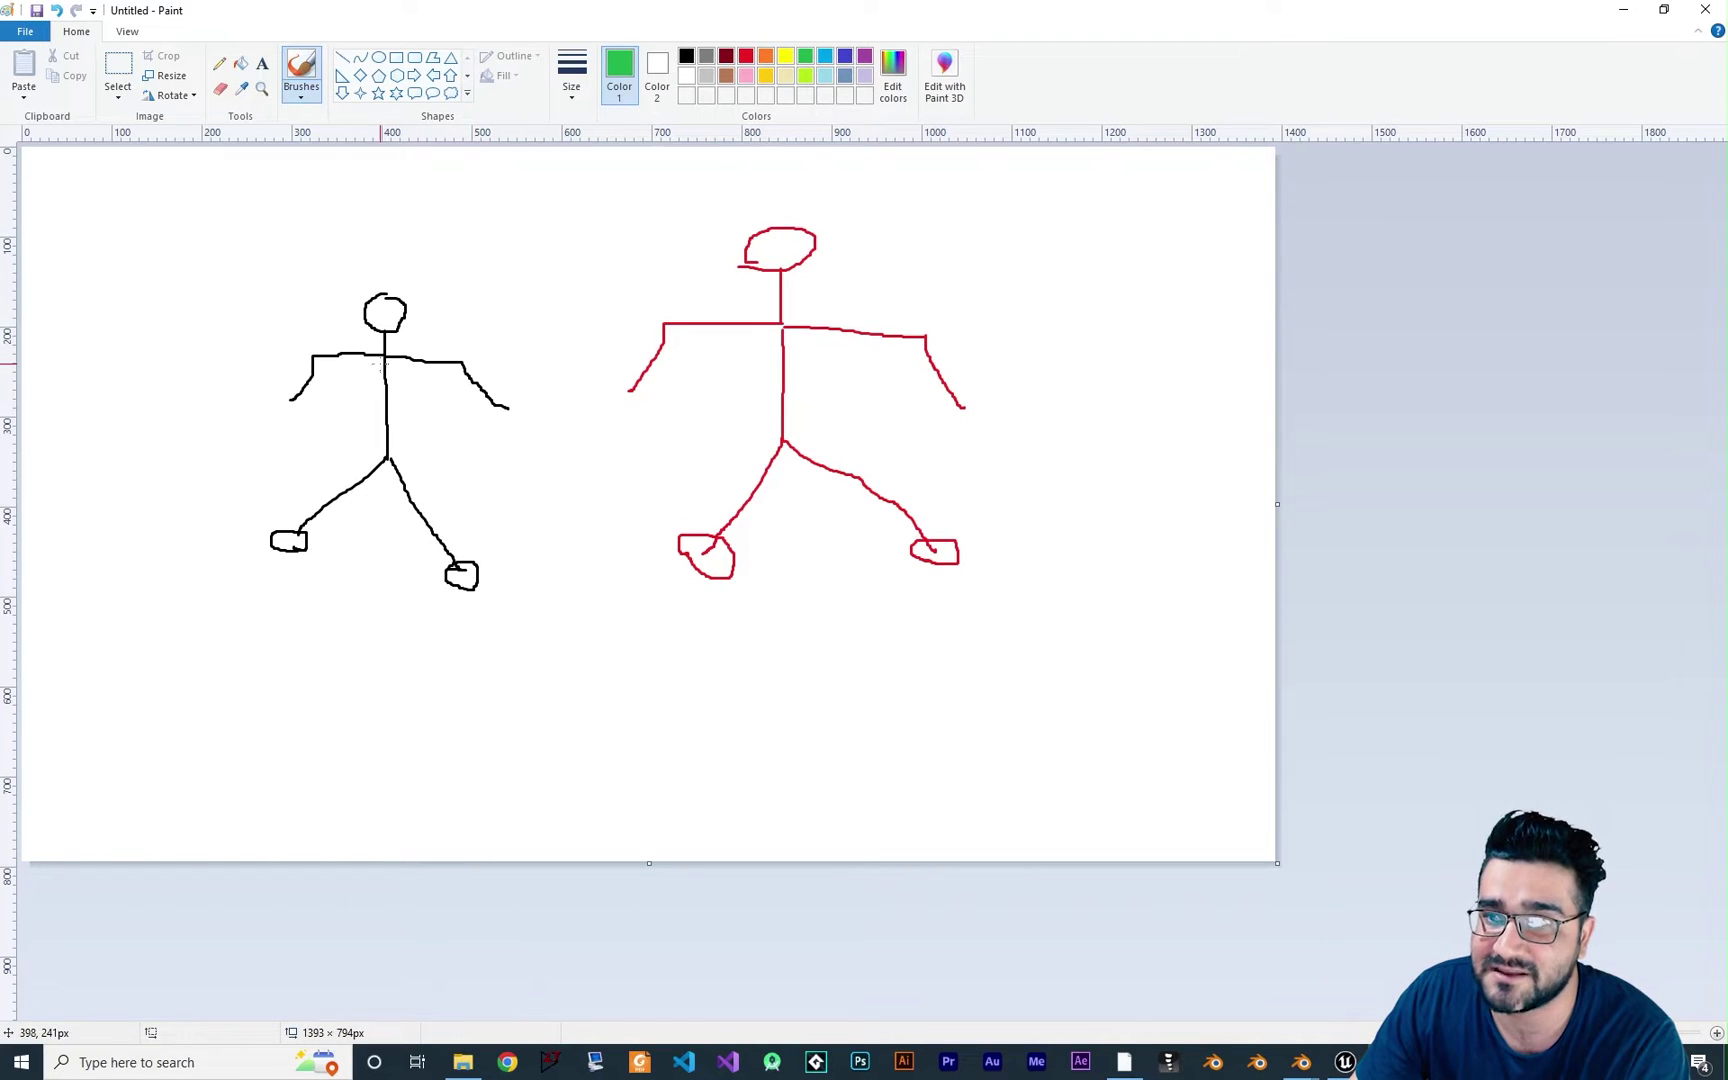
{"action": "mouse_move", "coordinate": [498, 416]}
{"action": "left_mouse_down"}
{"action": "mouse_move", "coordinate": [502, 392]}
{"action": "mouse_move", "coordinate": [496, 418]}
{"action": "left_mouse_up"}
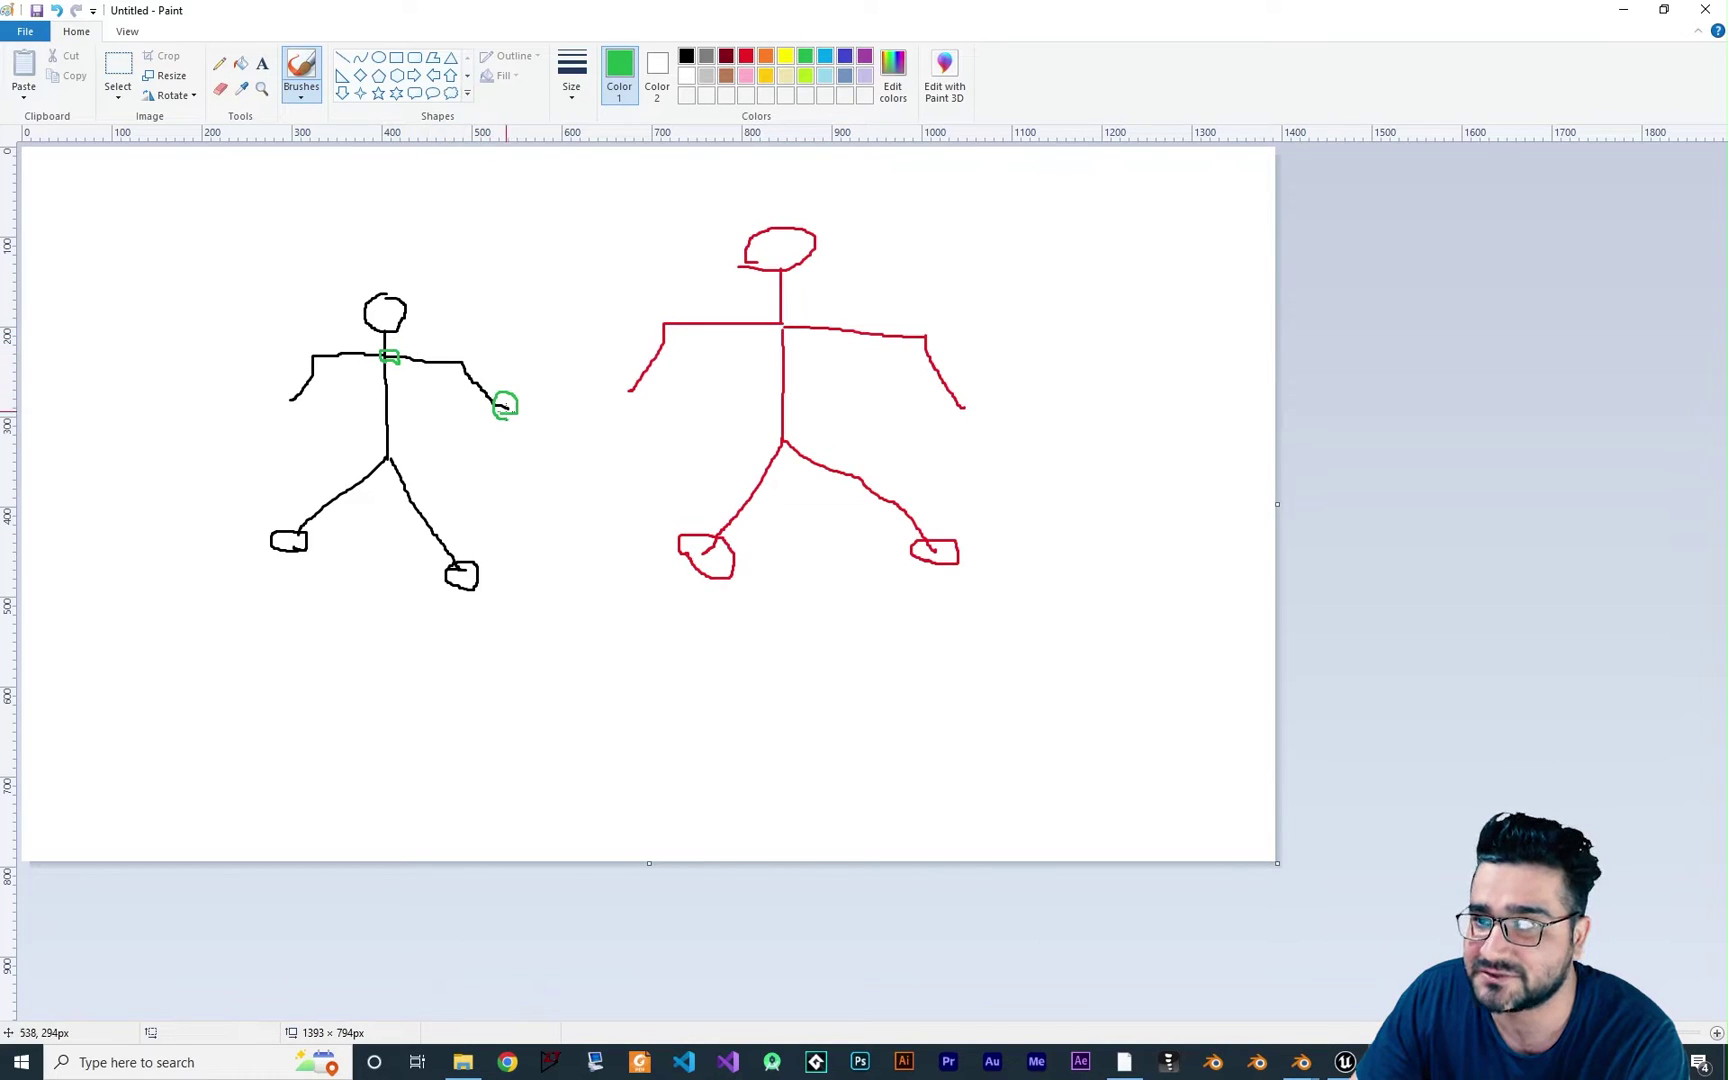
{"action": "left_click_drag", "start_coordinate": [796, 336], "coordinate": [785, 340]}
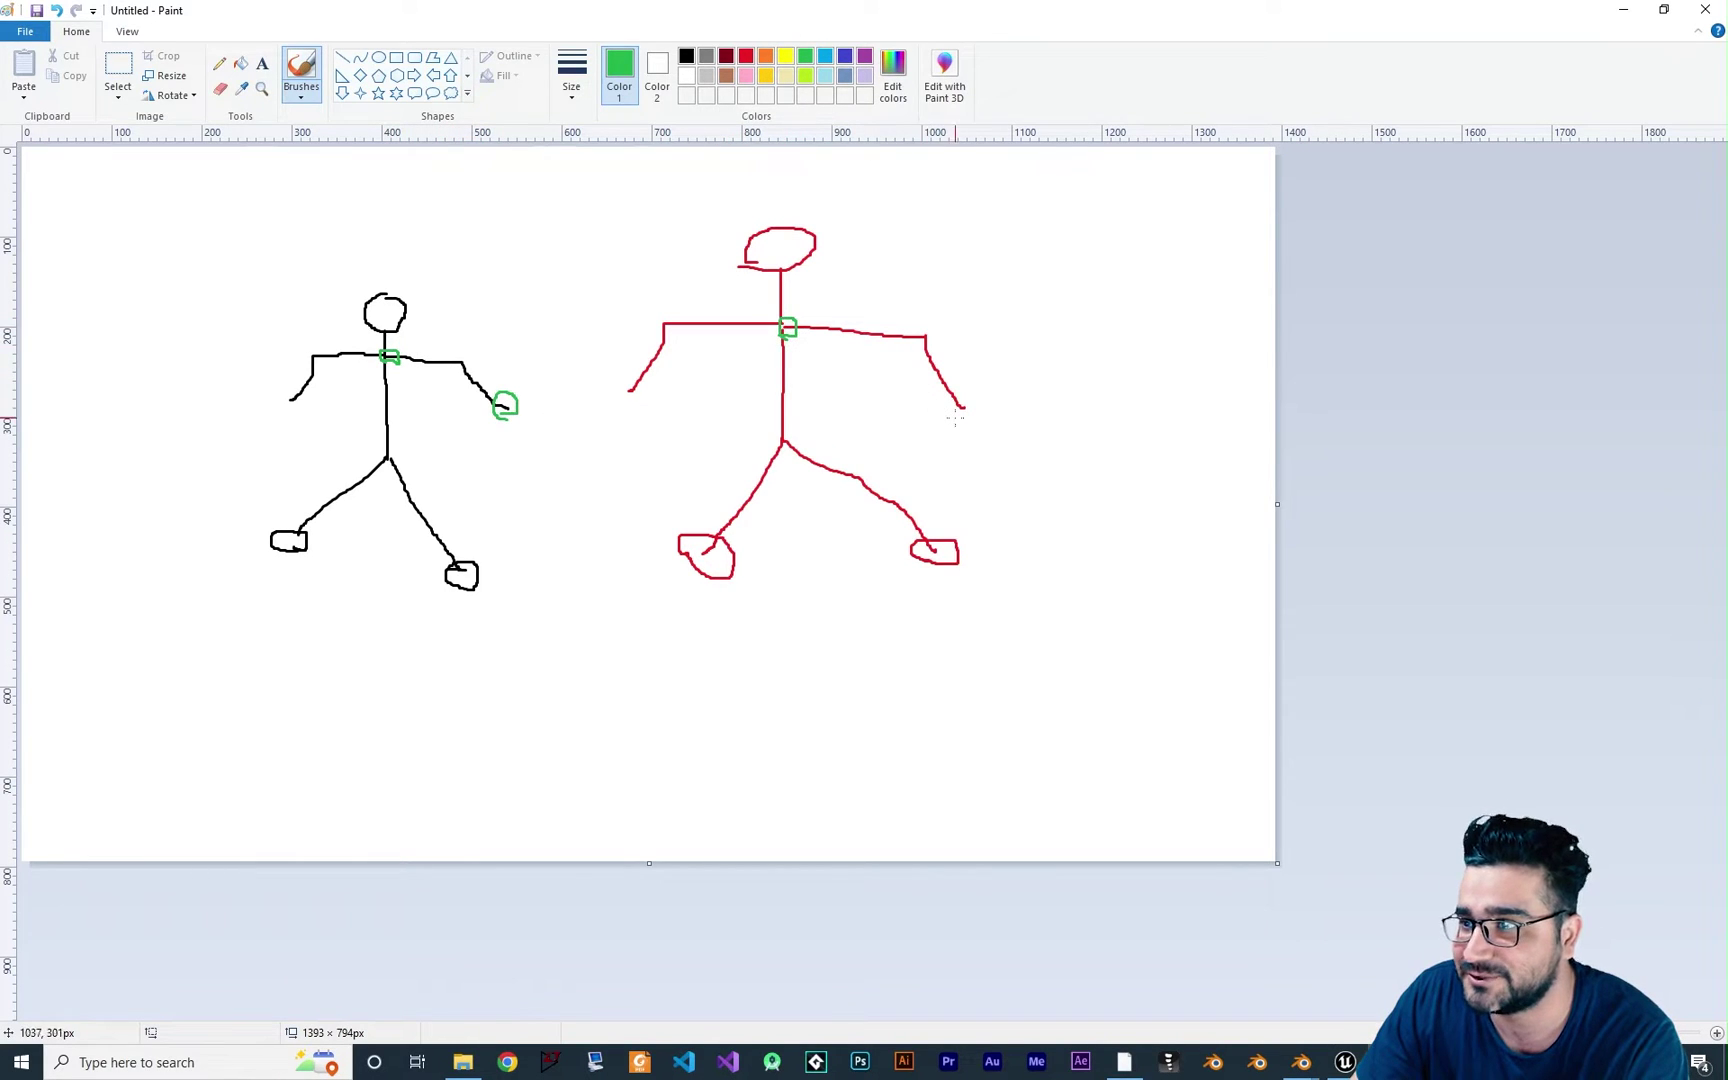
{"action": "left_click_drag", "start_coordinate": [955, 418], "coordinate": [970, 397]}
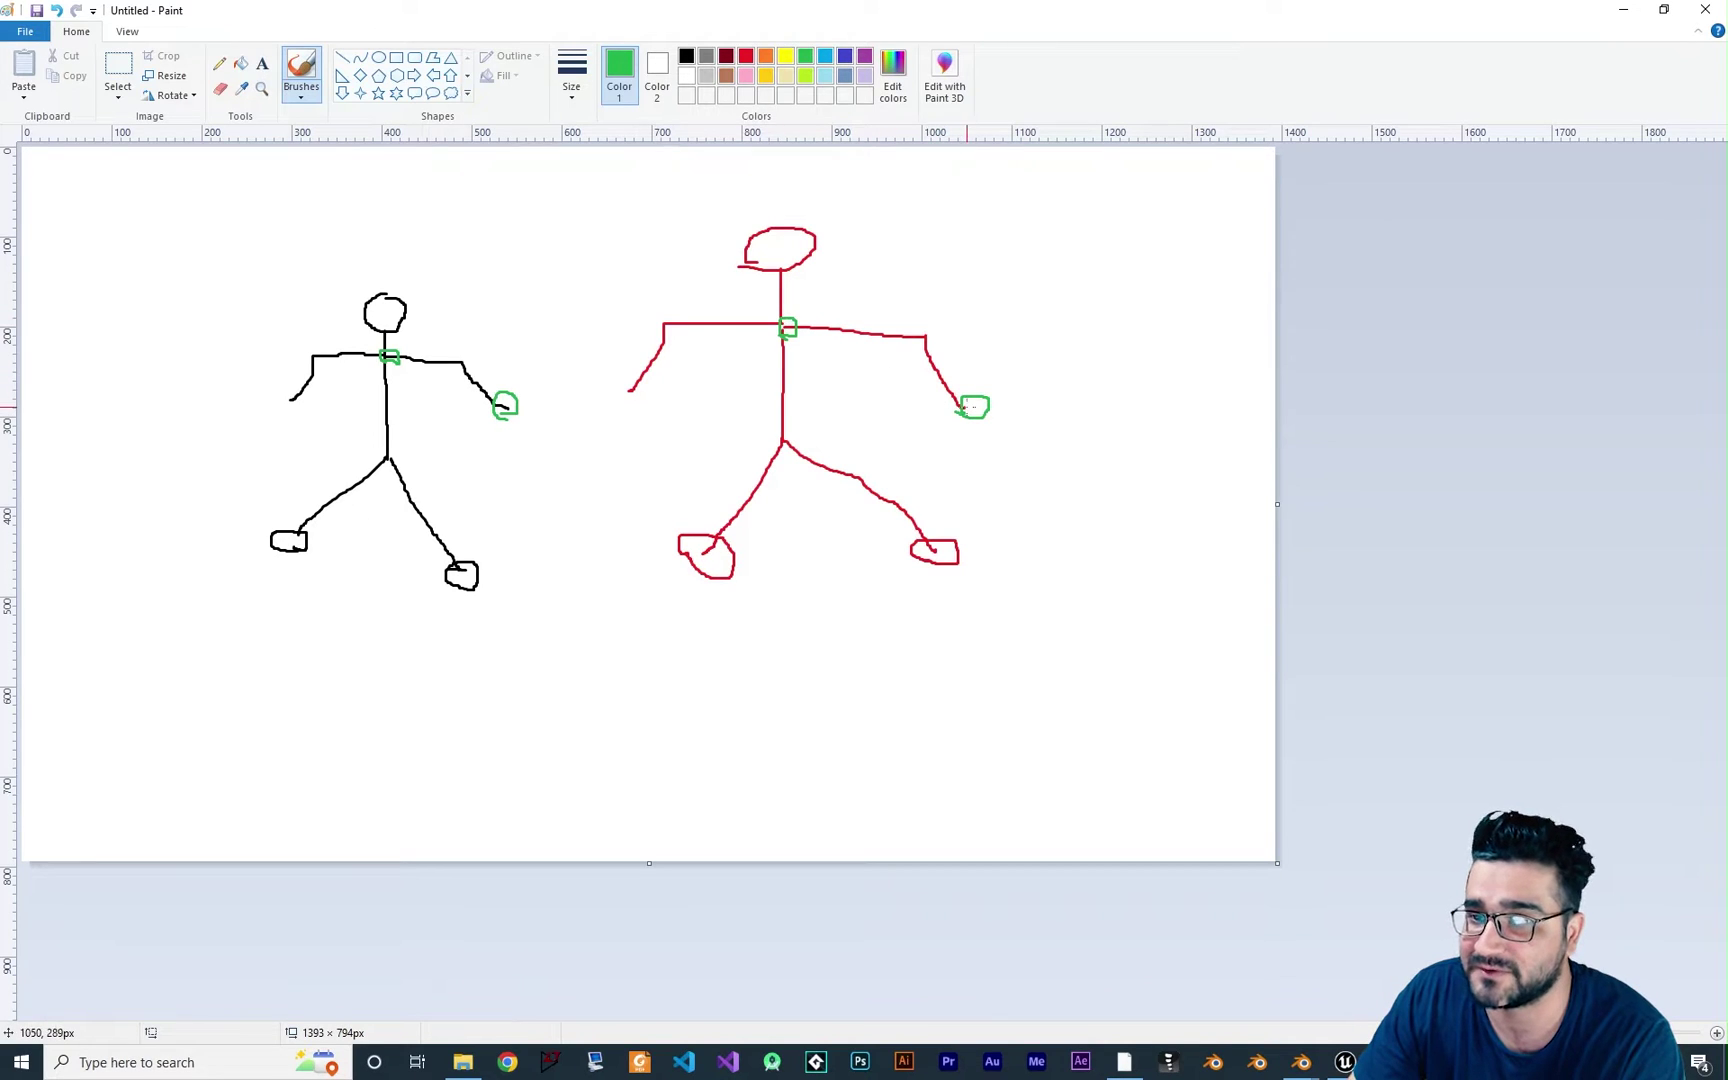
Circle the pelvis joint and the right-side foot in green on both stick figures.
{"action": "left_click_drag", "start_coordinate": [386, 453], "coordinate": [390, 461]}
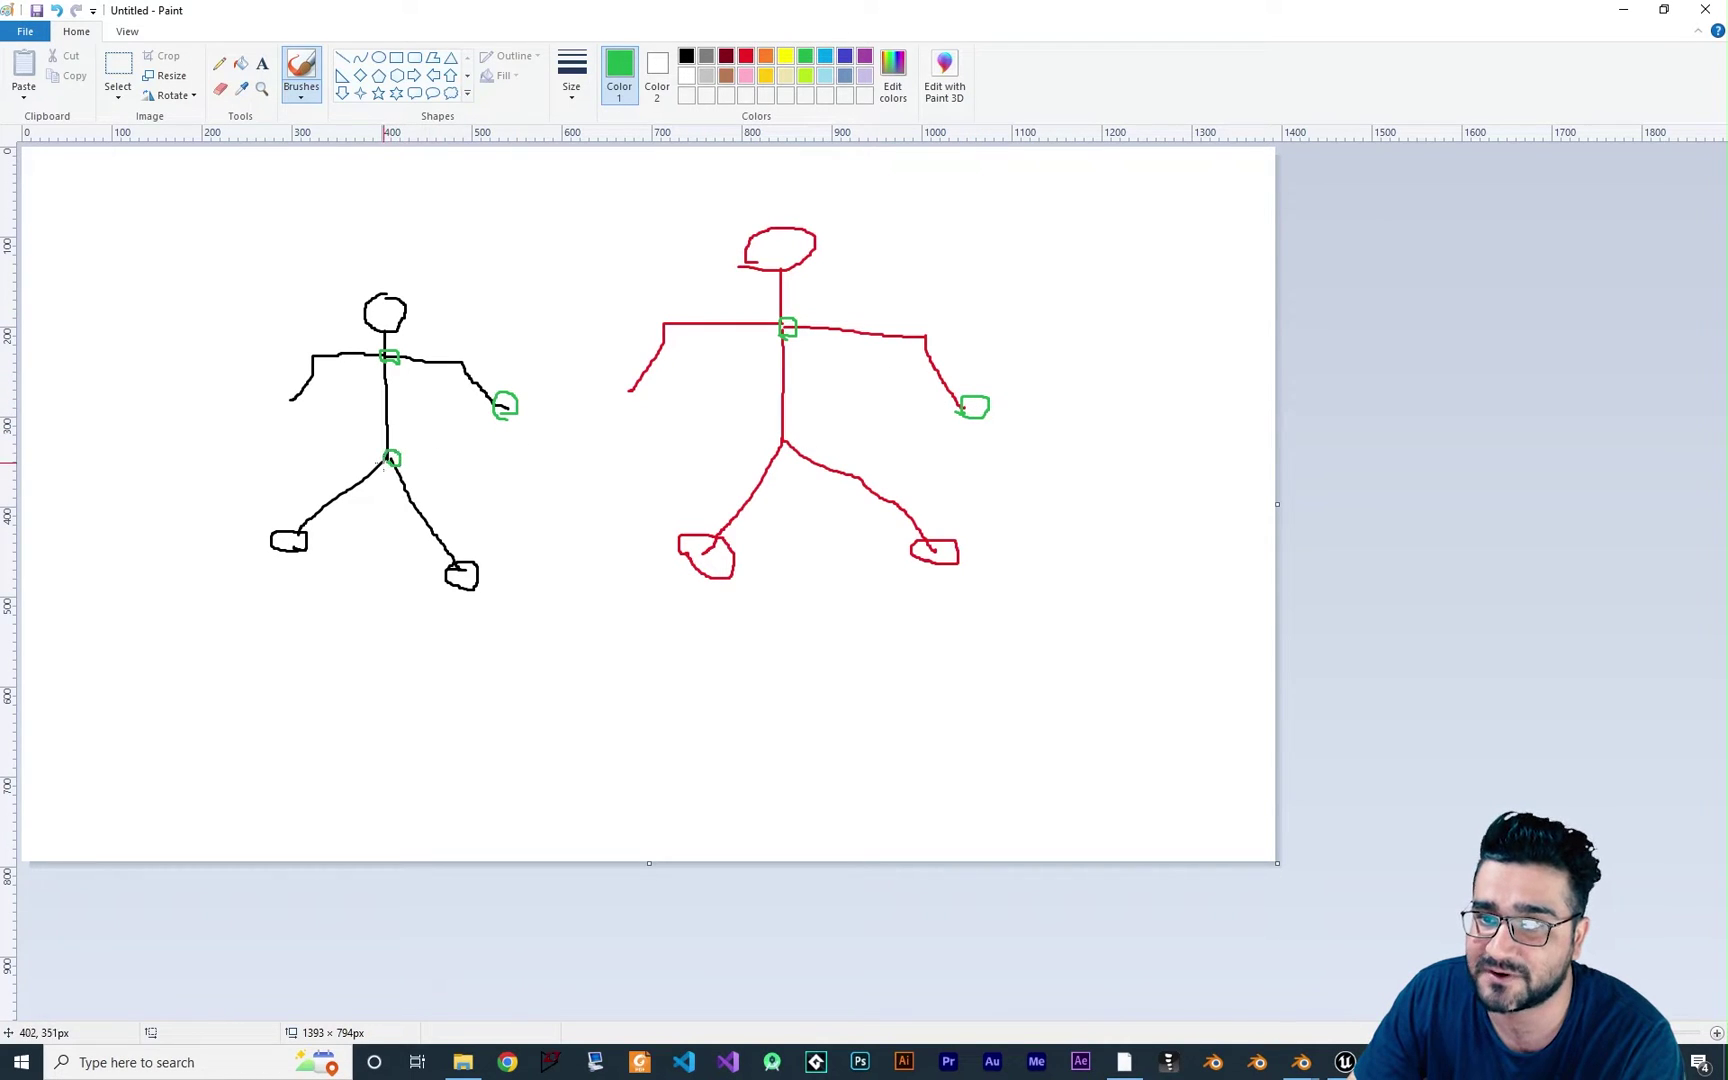
{"action": "mouse_move", "coordinate": [452, 590]}
{"action": "left_mouse_down"}
{"action": "mouse_move", "coordinate": [510, 587]}
{"action": "mouse_move", "coordinate": [450, 562]}
{"action": "left_mouse_up"}
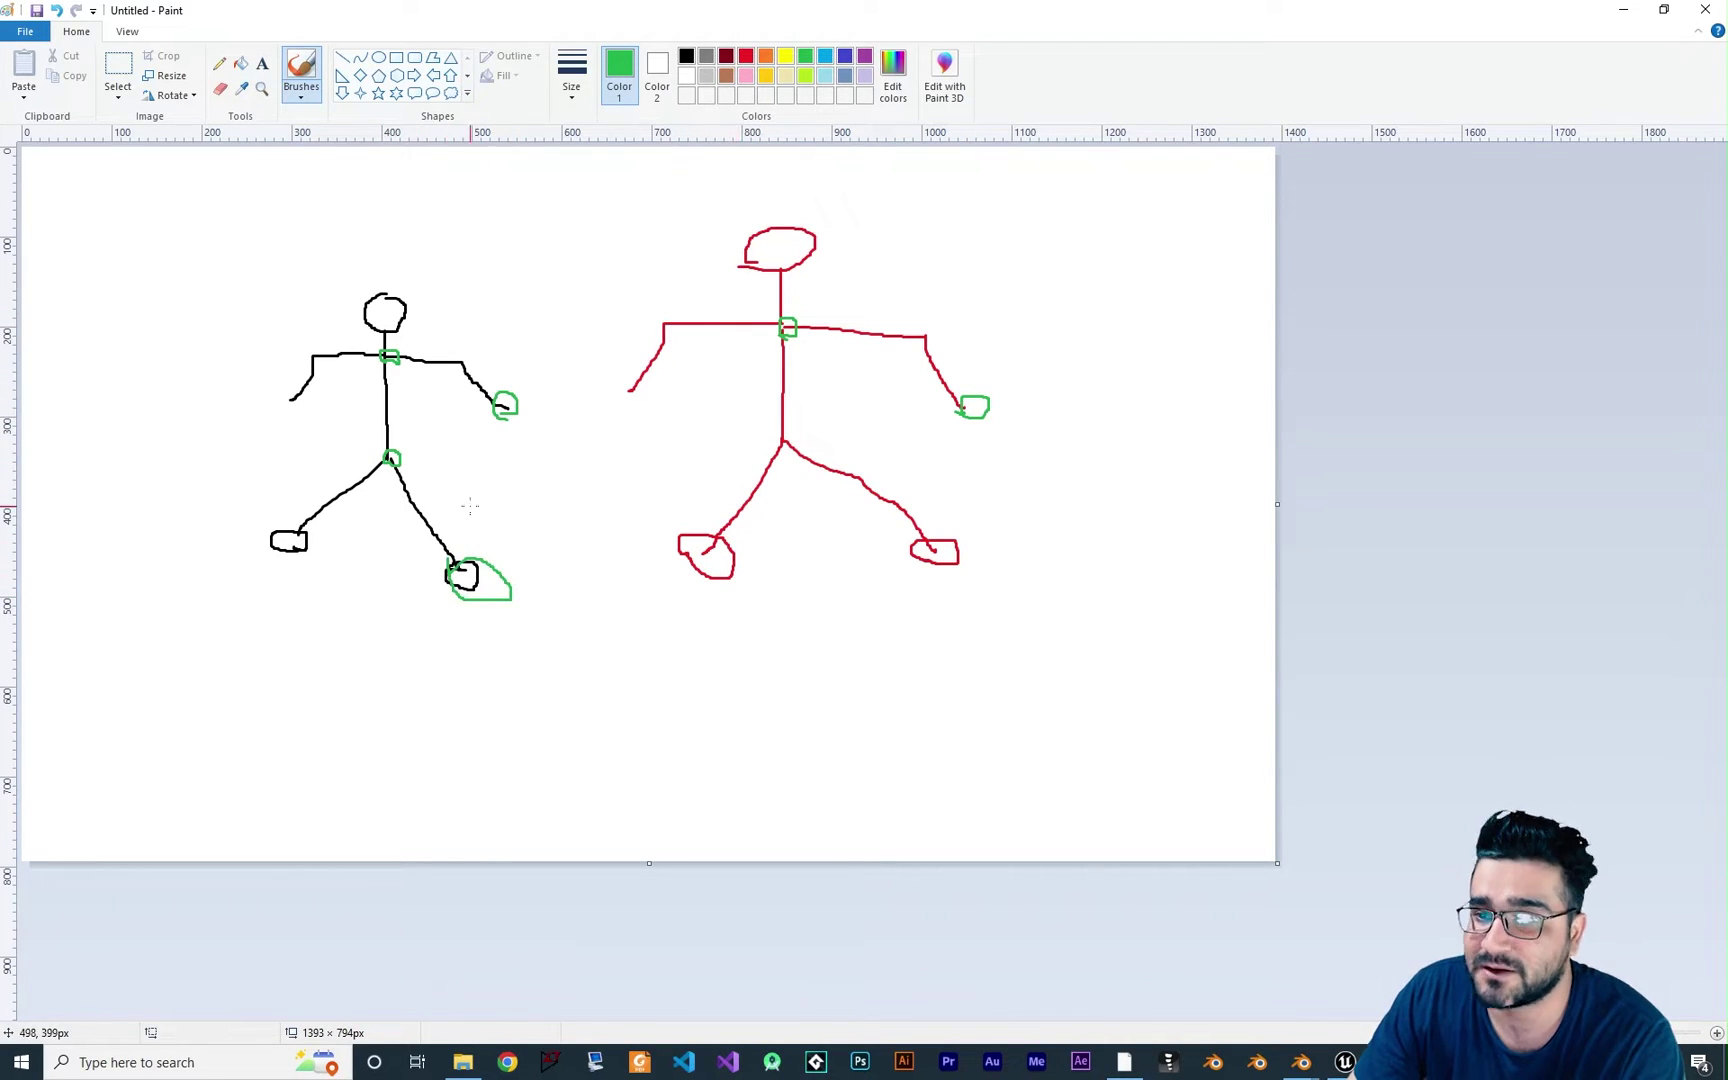
{"action": "mouse_move", "coordinate": [790, 458]}
{"action": "left_mouse_down"}
{"action": "mouse_move", "coordinate": [778, 448]}
{"action": "mouse_move", "coordinate": [798, 432]}
{"action": "mouse_move", "coordinate": [780, 452]}
{"action": "left_mouse_up"}
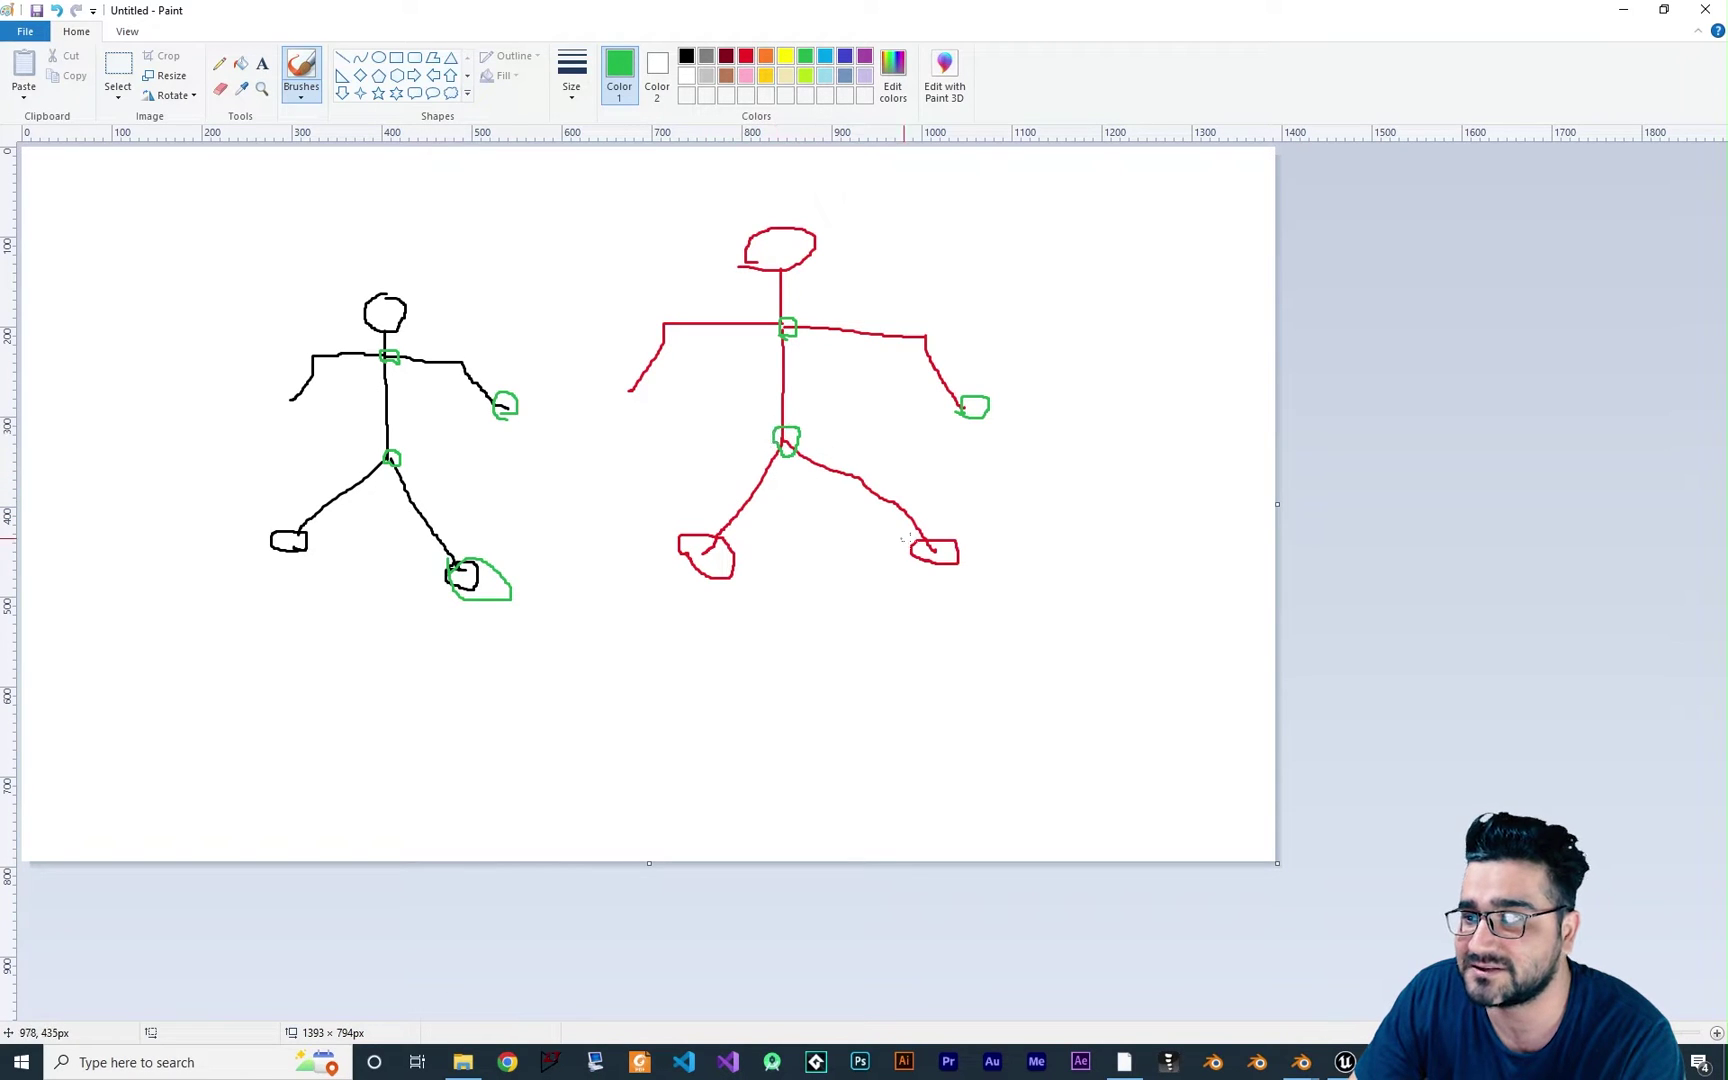
{"action": "mouse_move", "coordinate": [912, 545]}
{"action": "left_mouse_down"}
{"action": "mouse_move", "coordinate": [967, 539]}
{"action": "mouse_move", "coordinate": [914, 542]}
{"action": "left_mouse_up"}
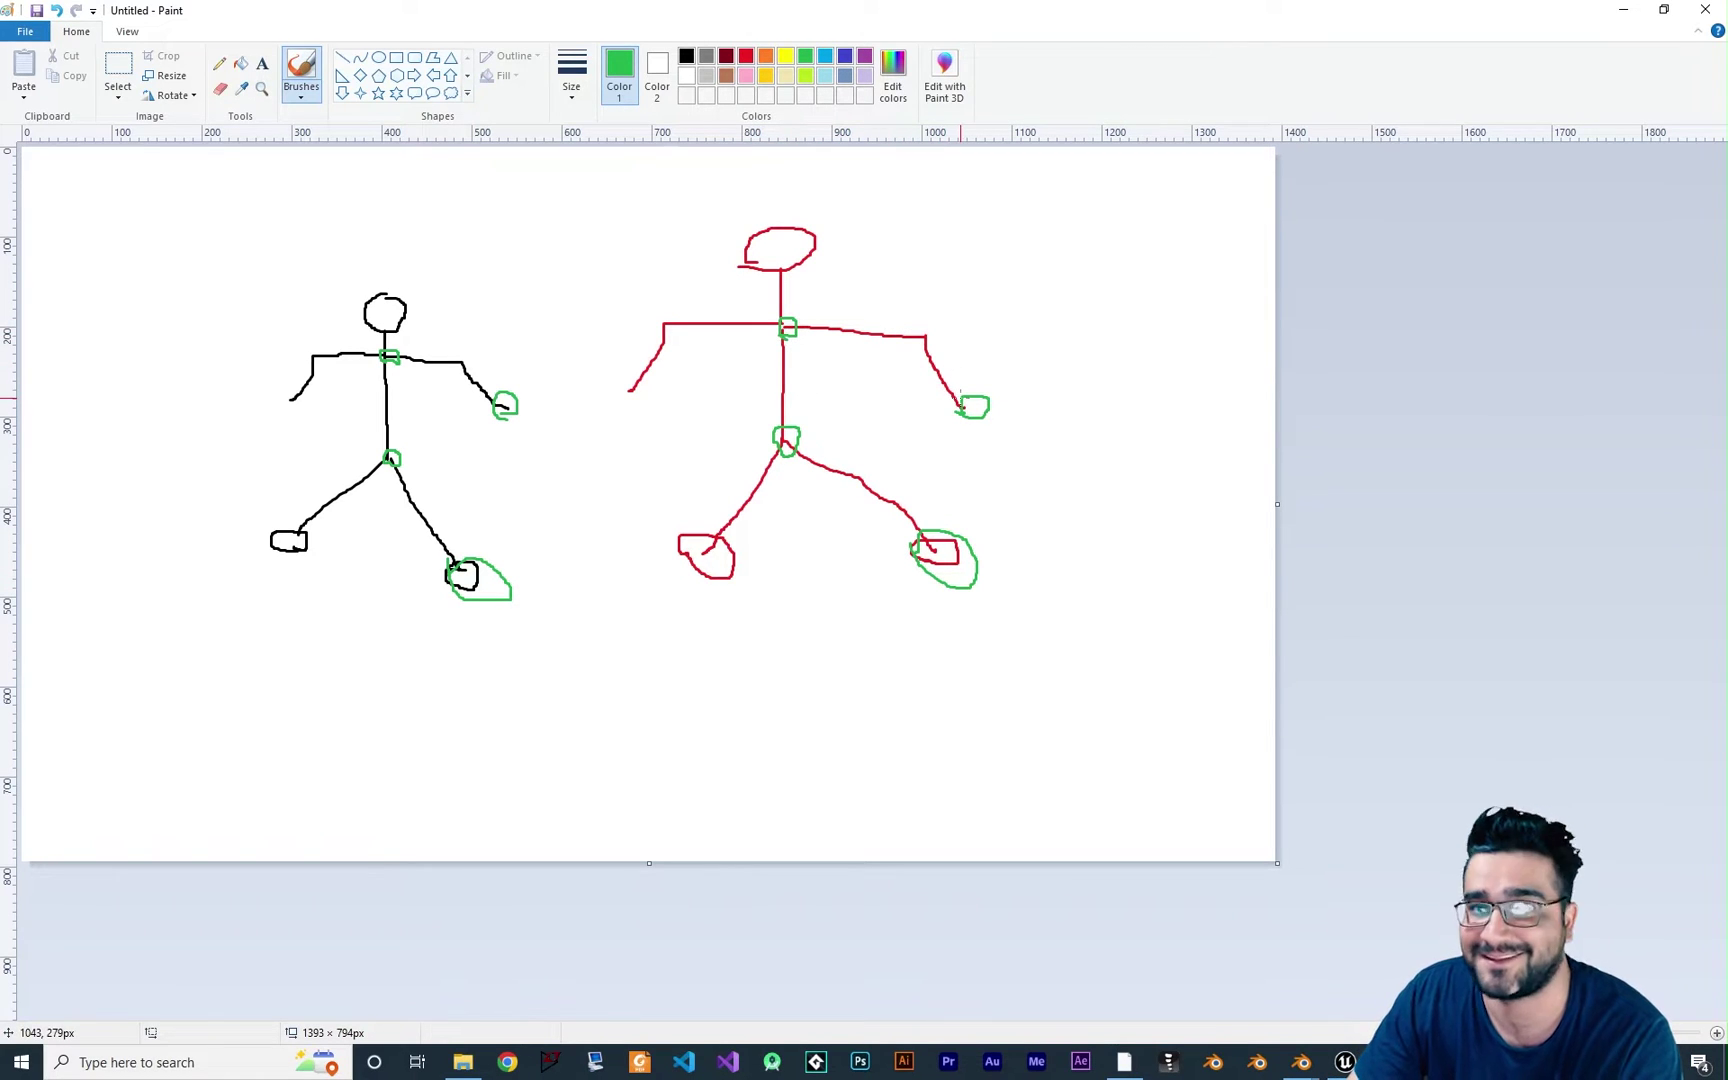
Switch to Unreal Editor to view the UE4_Mannequin mesh assets alongside the dragon skeleton, and return to Paint.
{"action": "left_click", "coordinate": [1345, 1062]}
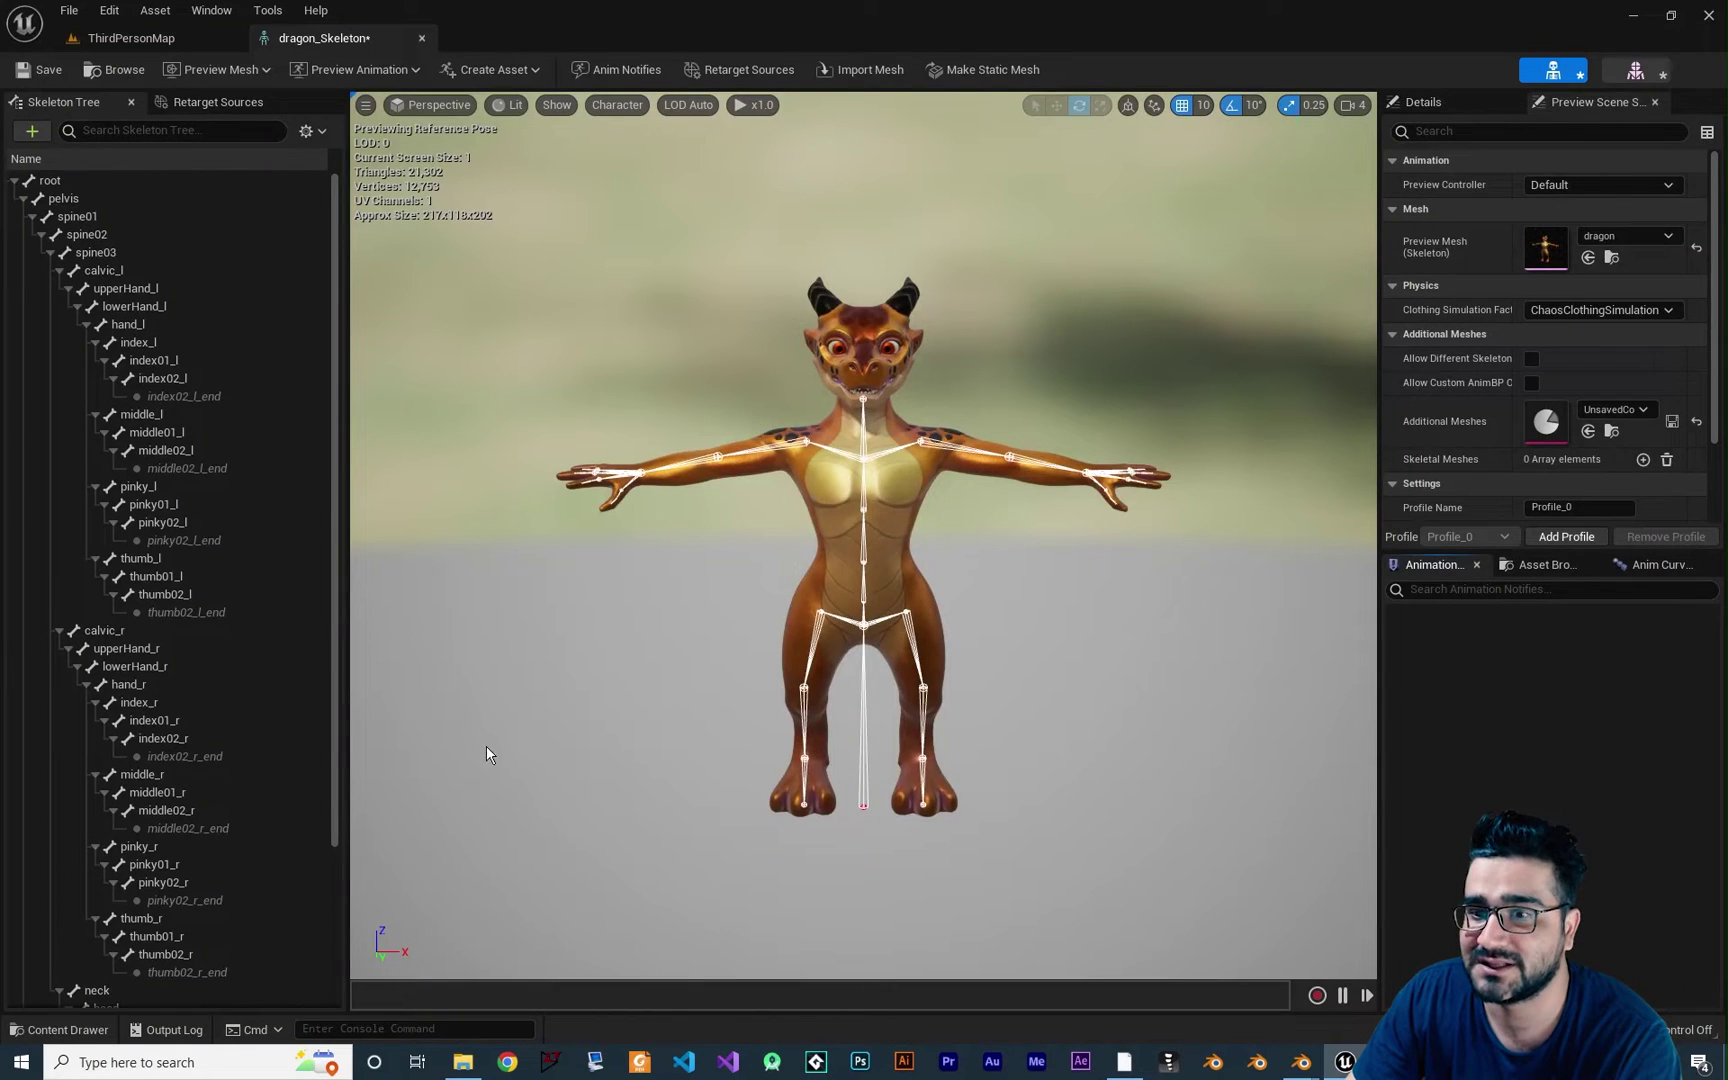
{"action": "key", "text": "ctrl+space"}
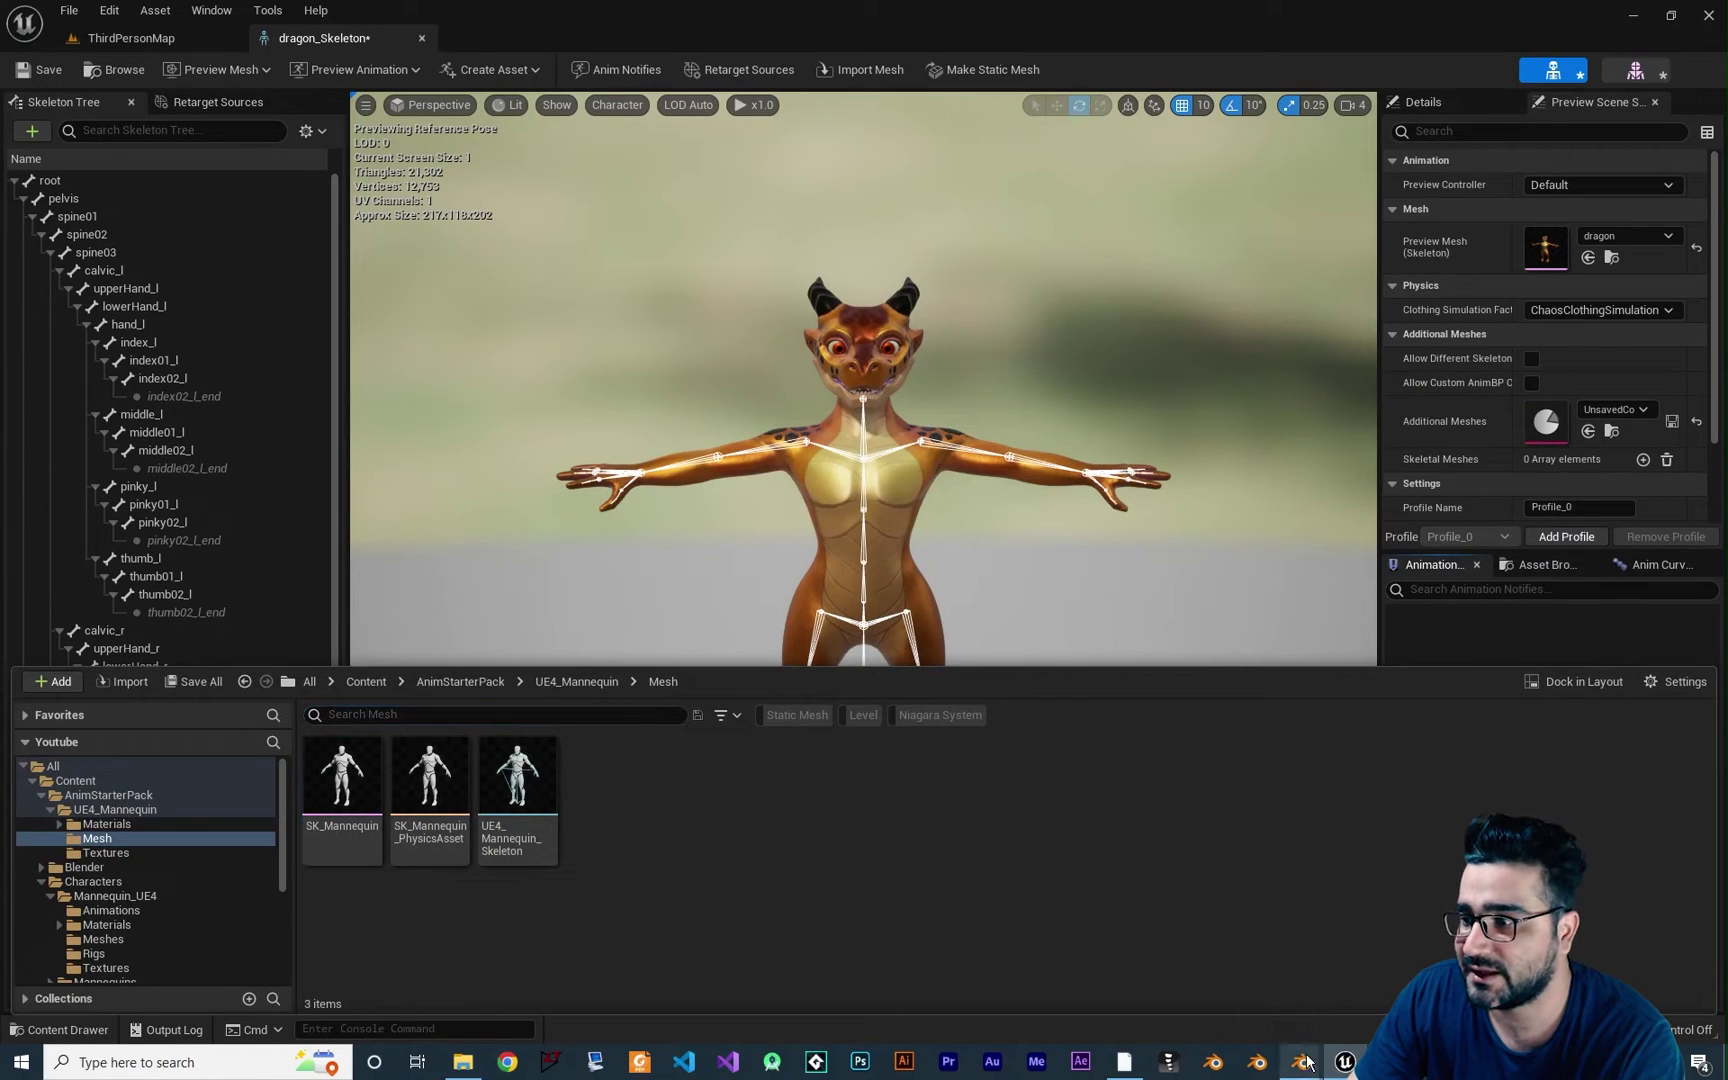
{"action": "left_click", "coordinate": [1301, 1062]}
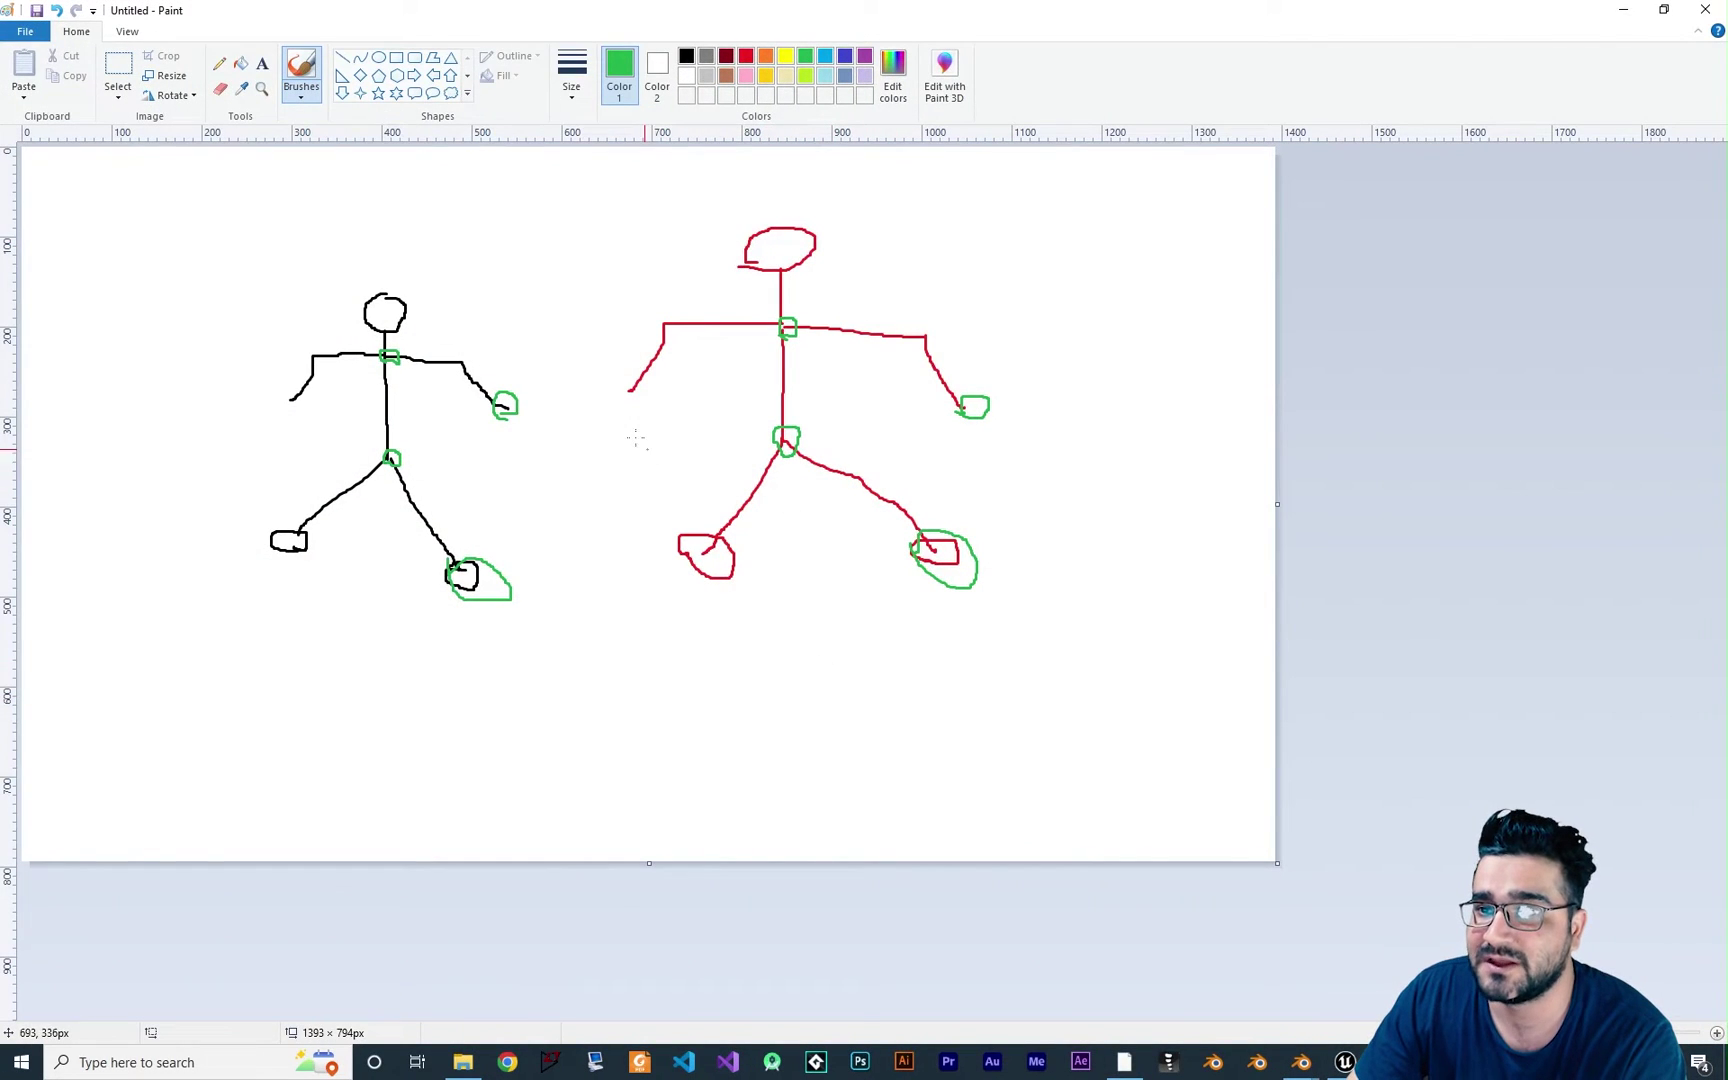
Add the indigo text label "IK rig man0" above the black stick figure.
{"action": "left_click", "coordinate": [845, 60]}
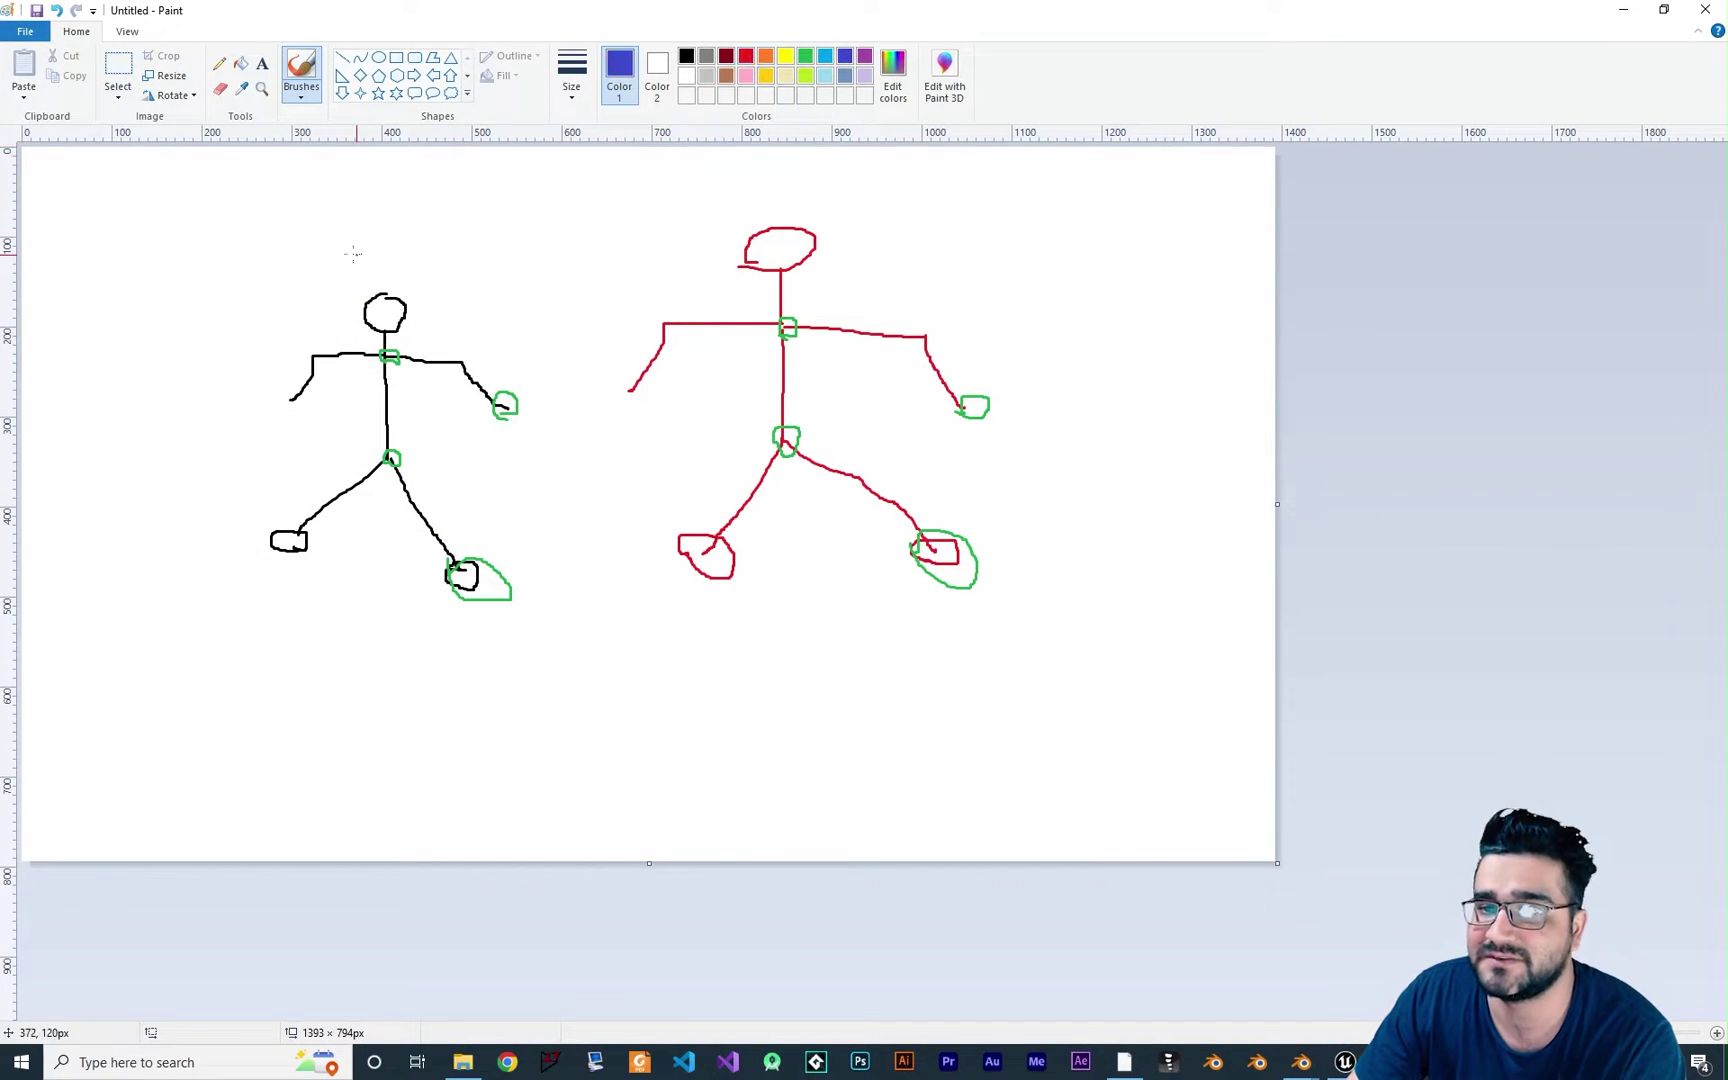
{"action": "left_click", "coordinate": [262, 63]}
{"action": "left_click", "coordinate": [347, 238]}
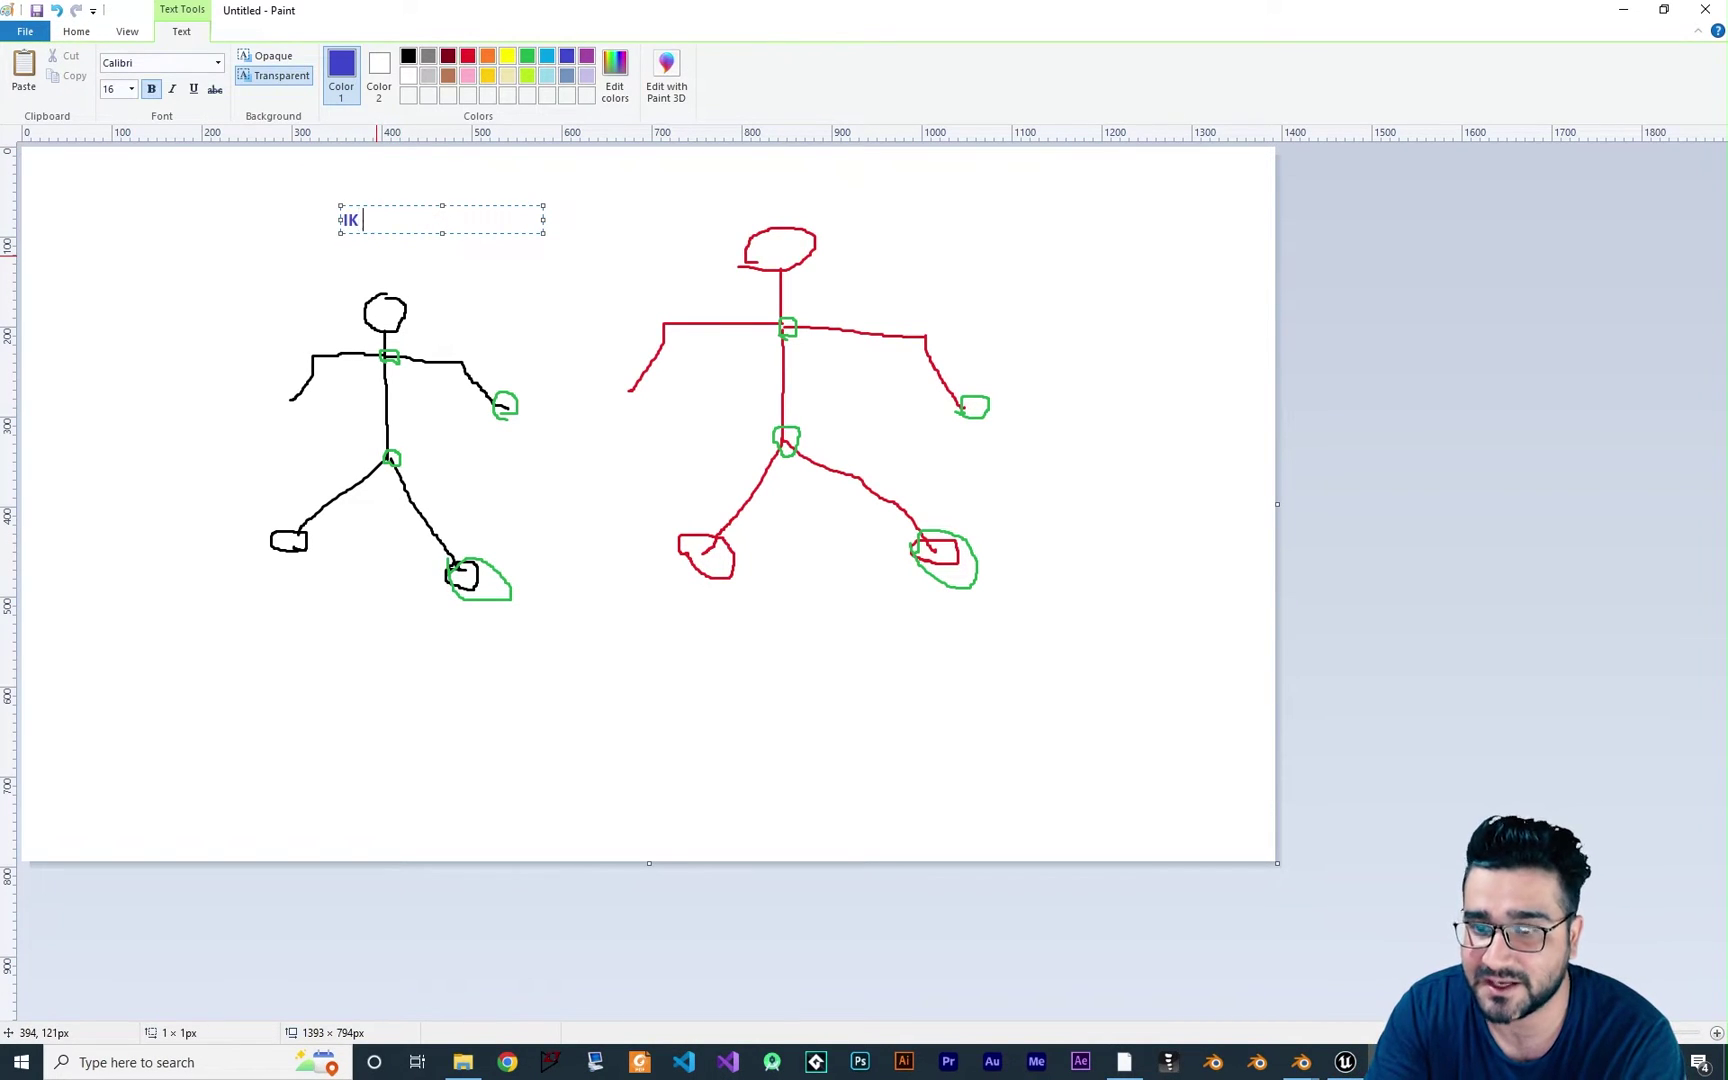
{"action": "type", "text": "IK rig man0"}
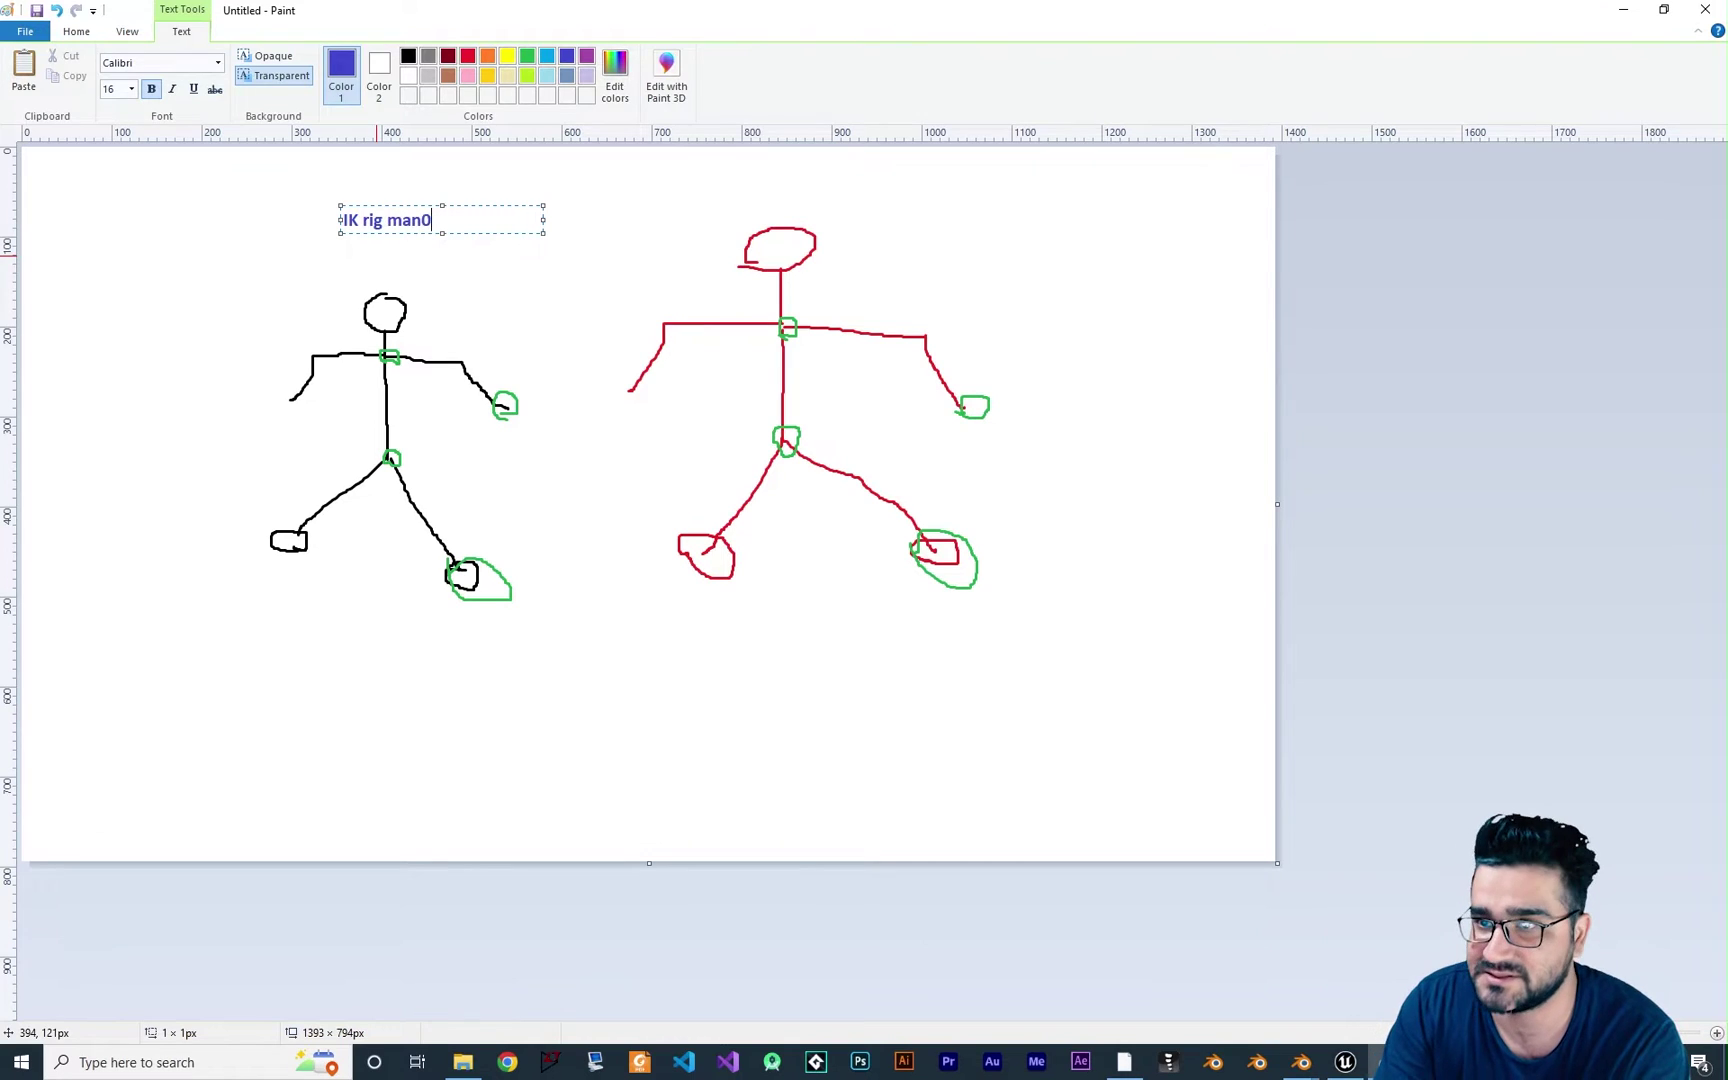
{"action": "left_click", "coordinate": [376, 256]}
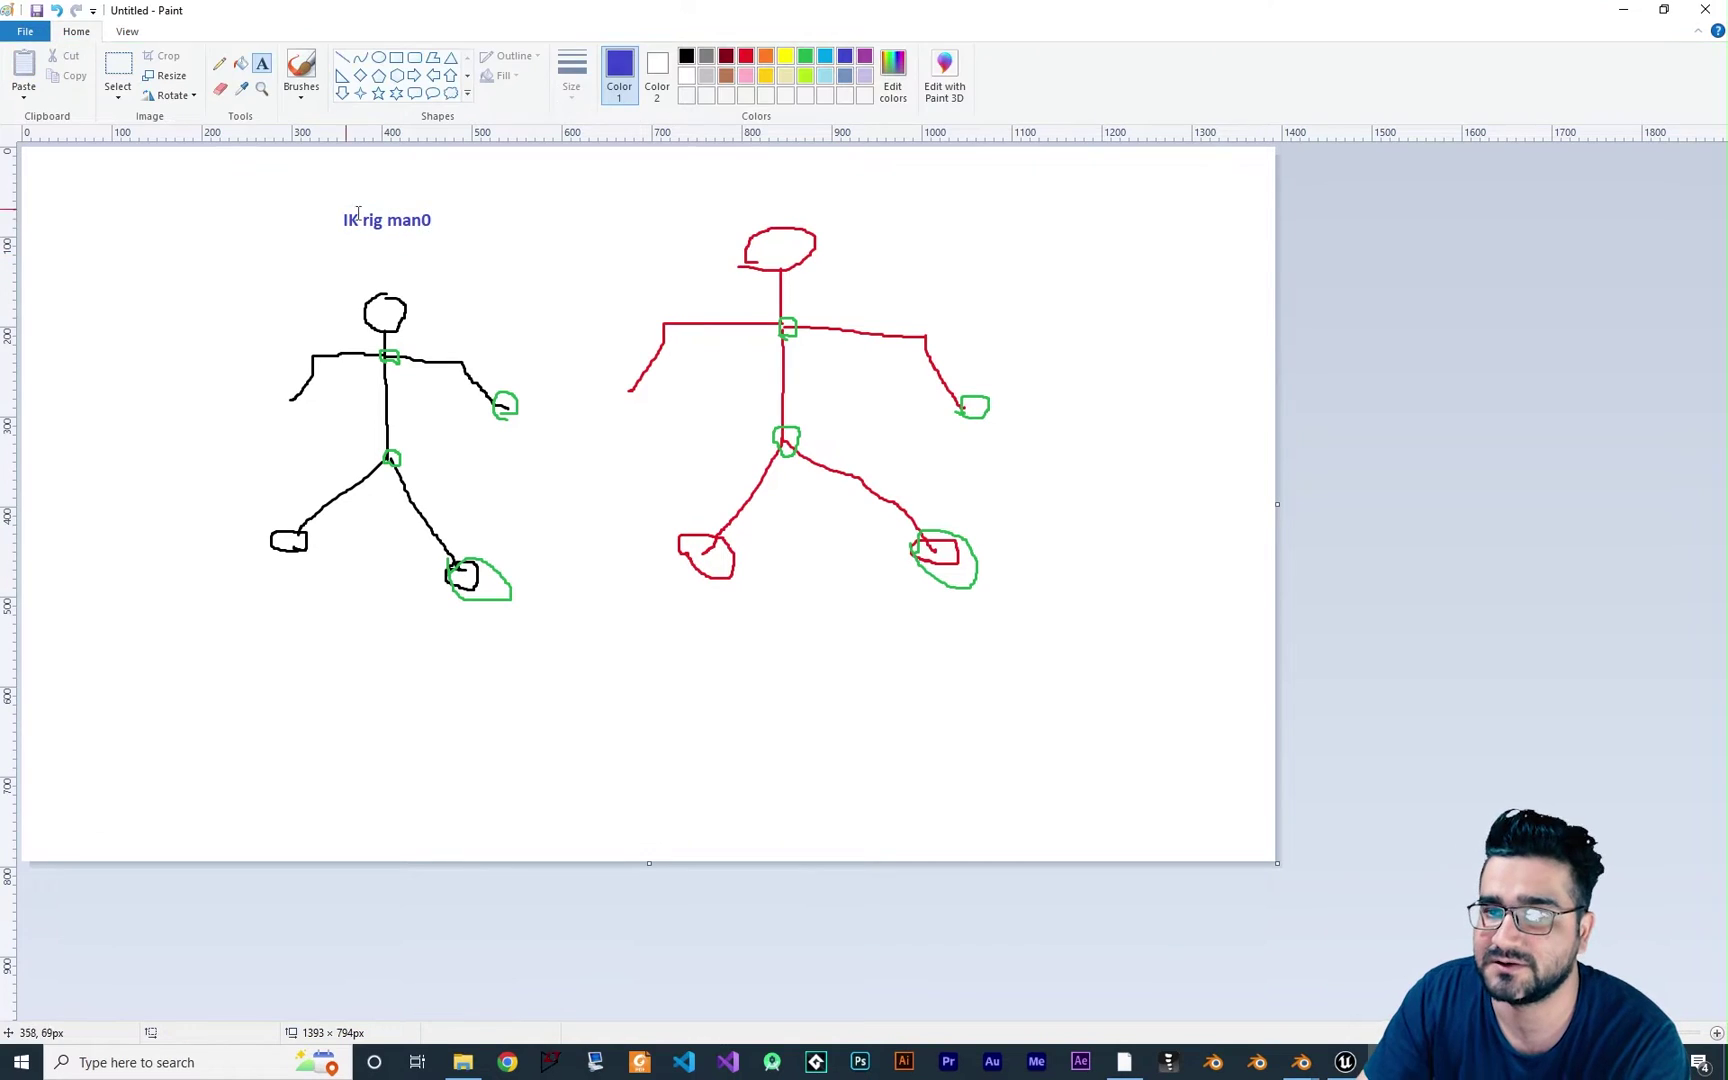
Add the text label "IK rig man02" above the red stick figure and switch back to the brush.
{"action": "left_click", "coordinate": [736, 180]}
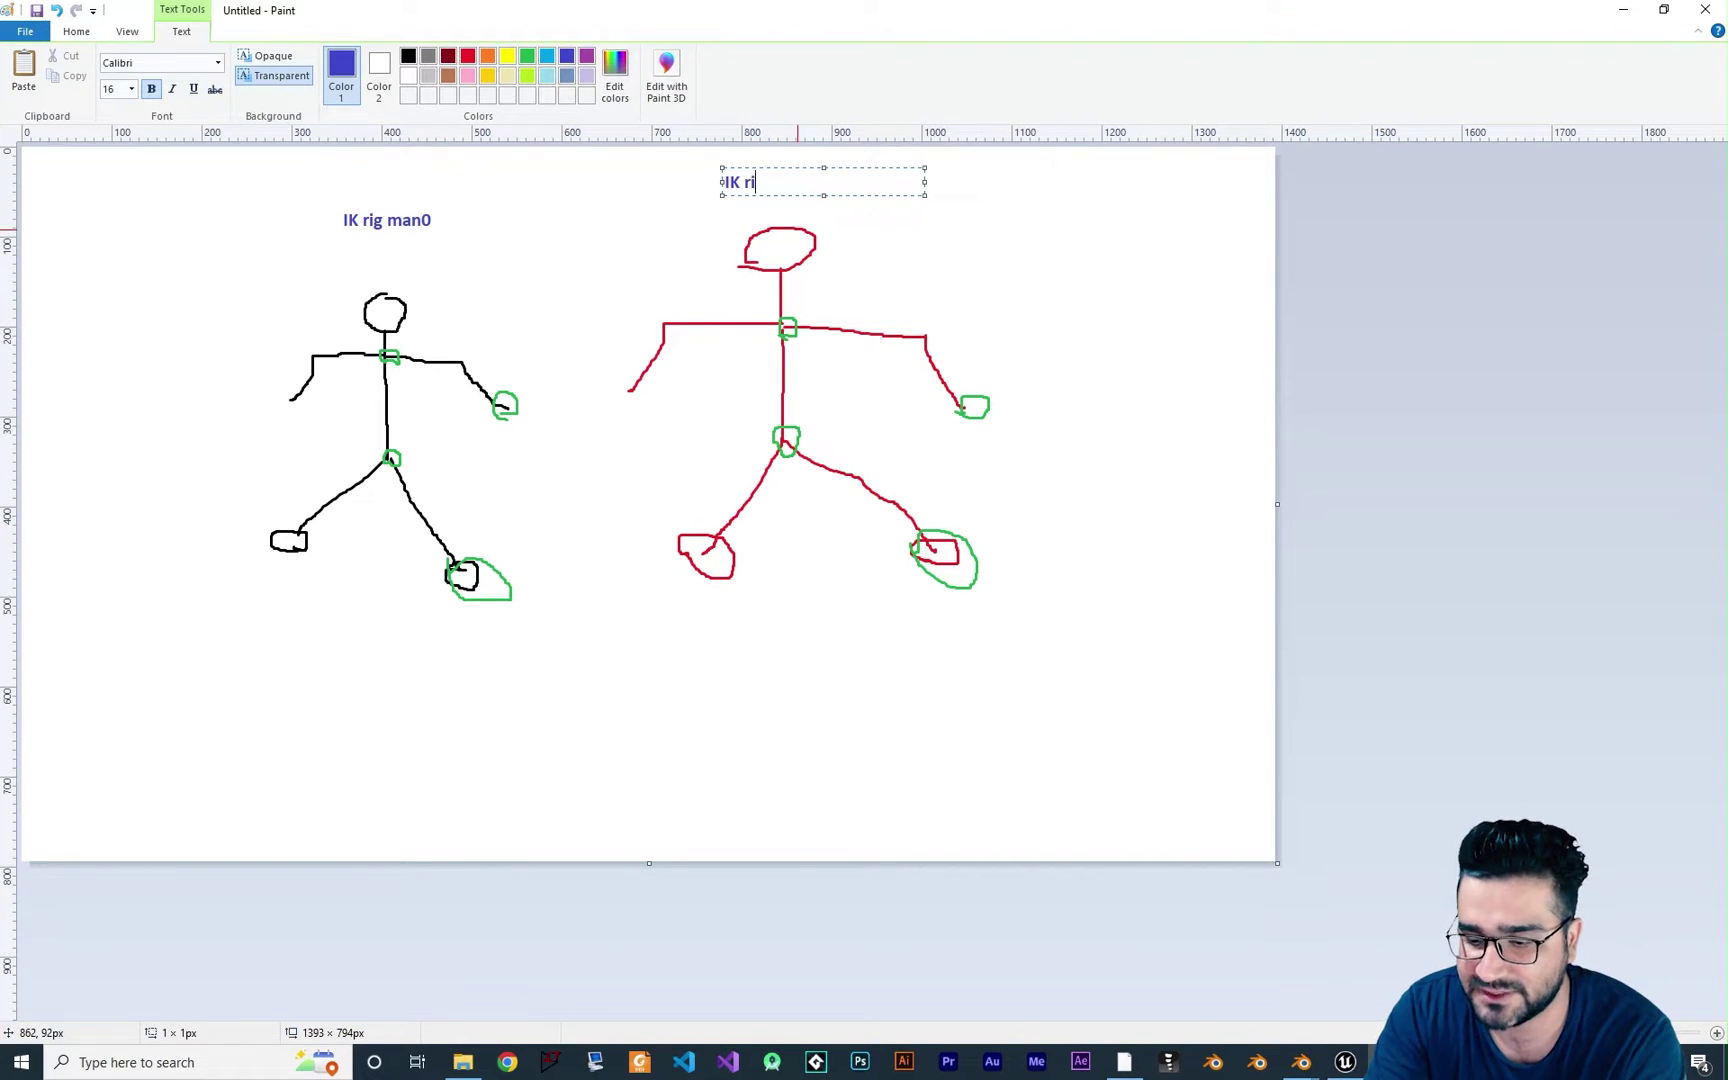
{"action": "type", "text": "IK rig man02"}
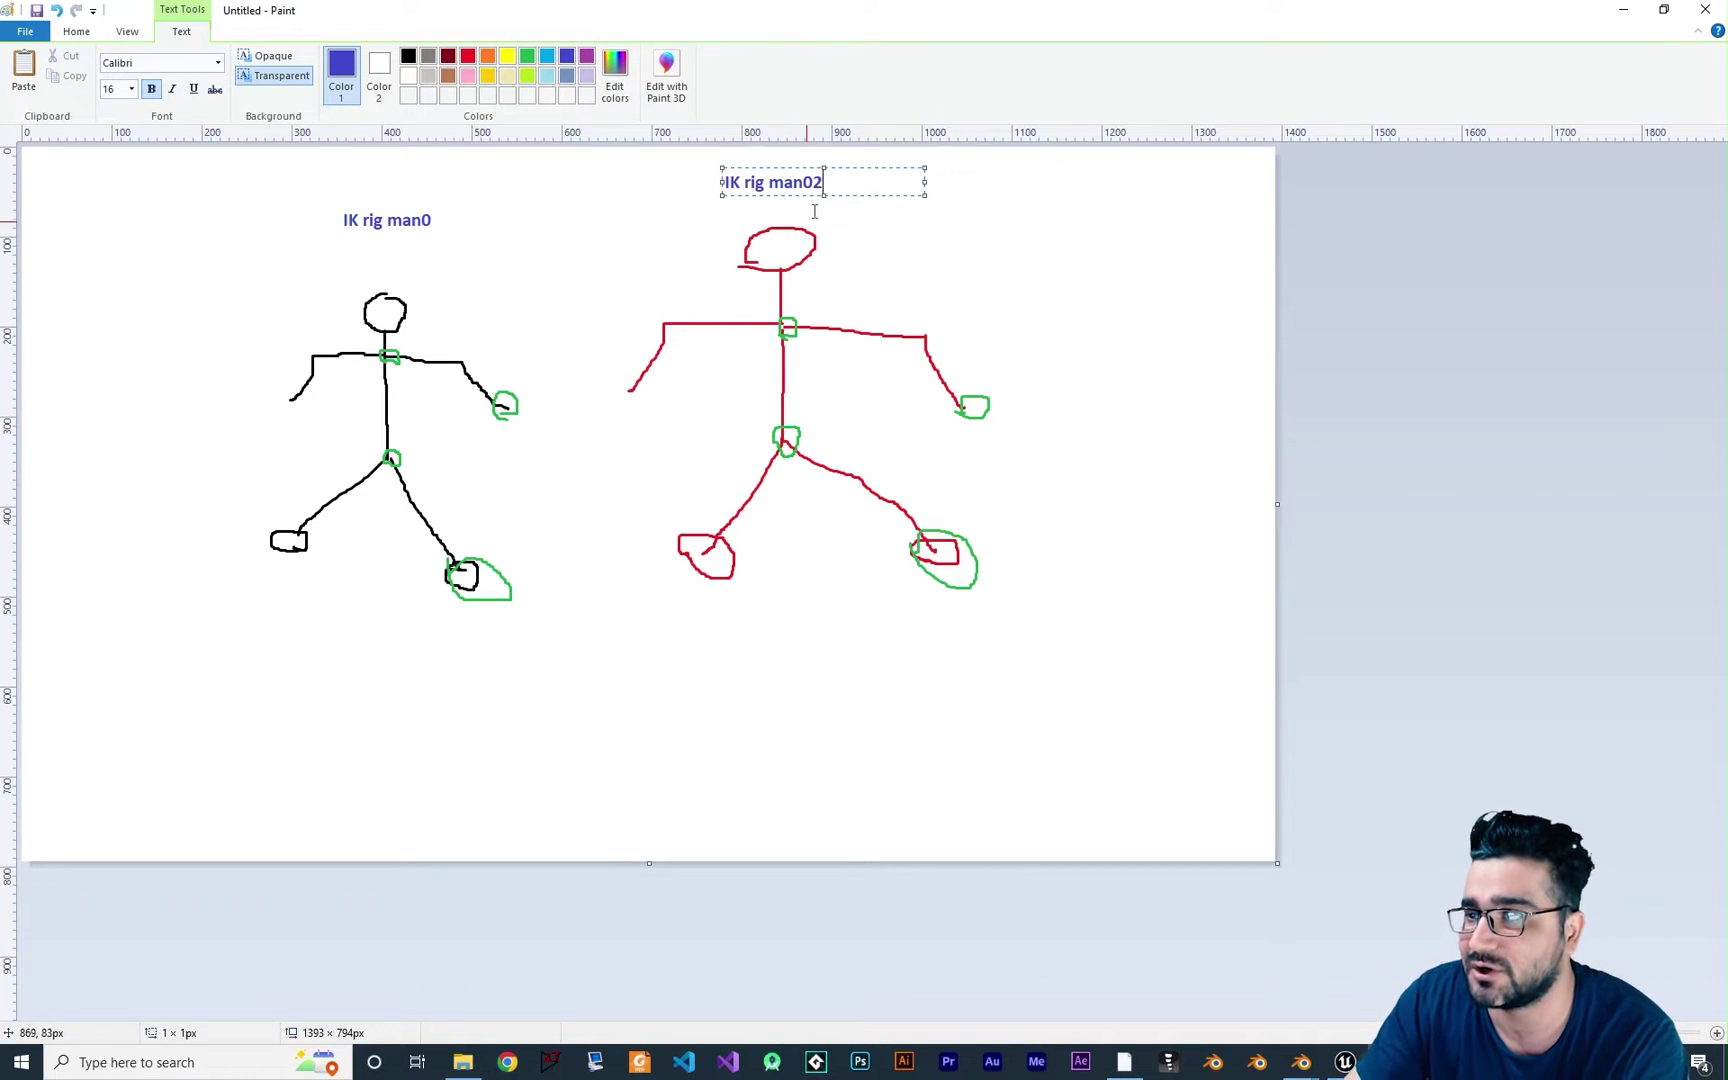
{"action": "left_click", "coordinate": [815, 291]}
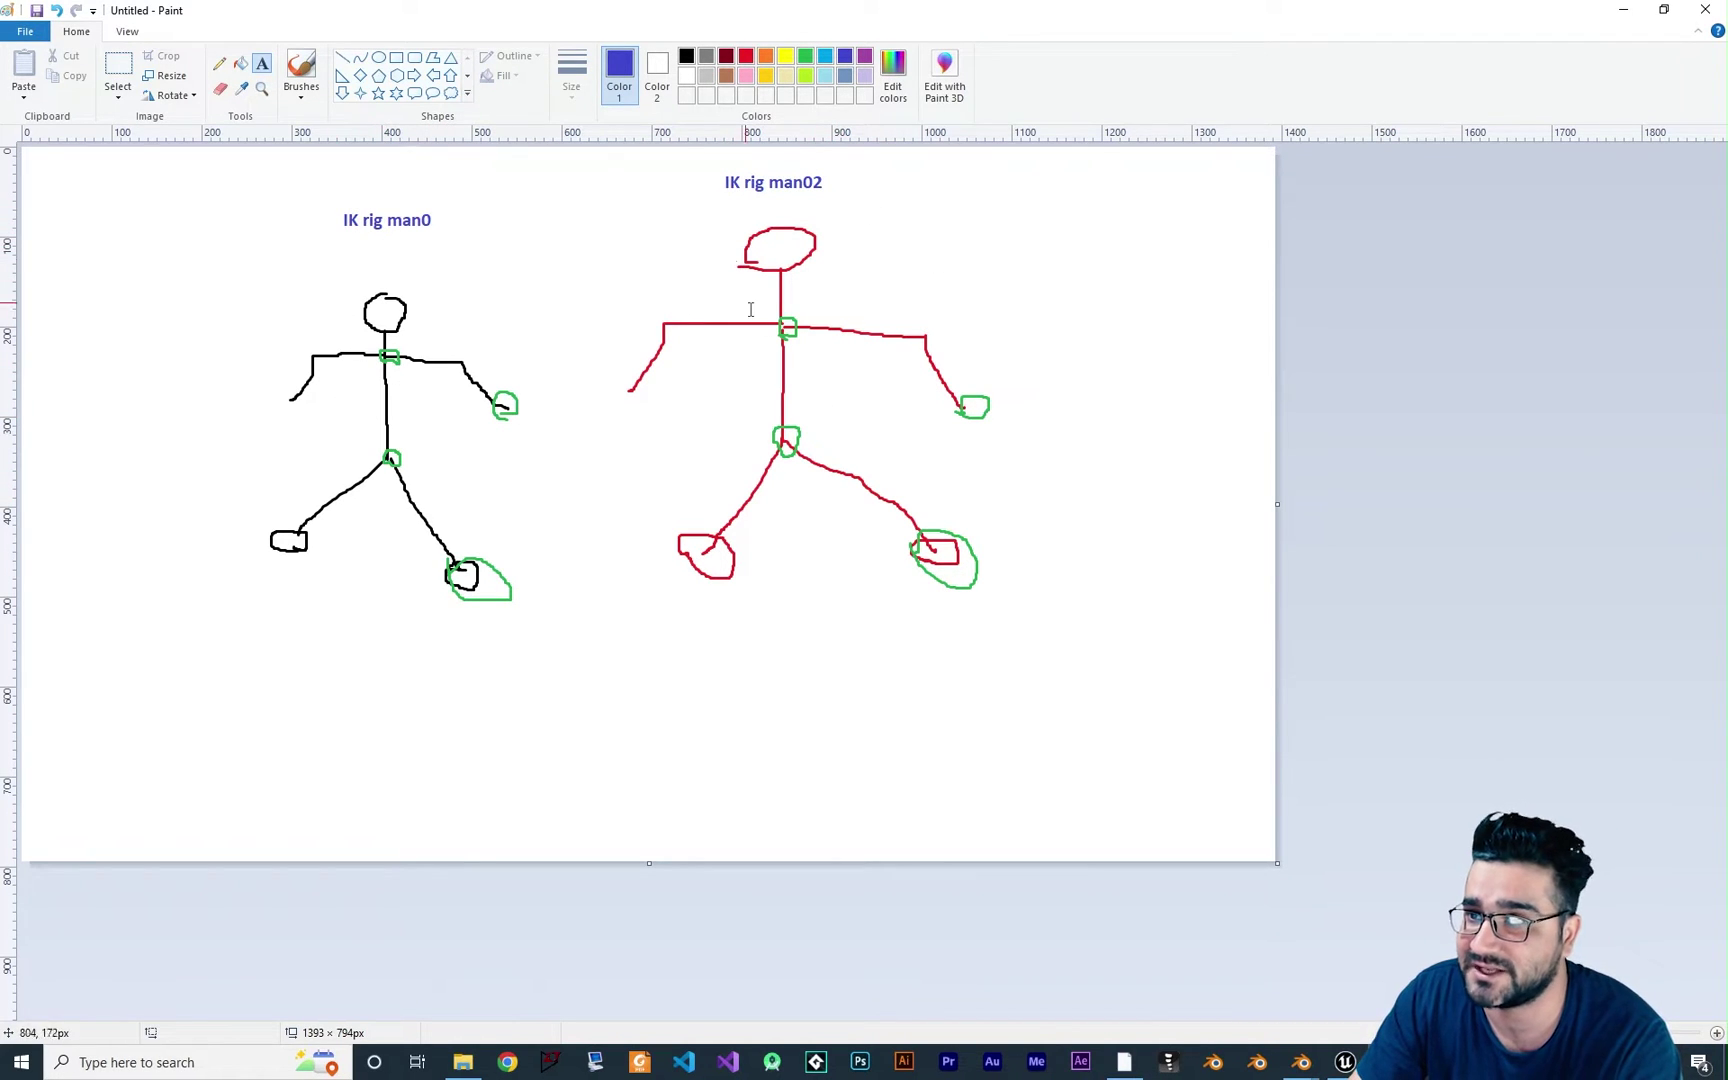
{"action": "left_click", "coordinate": [301, 70]}
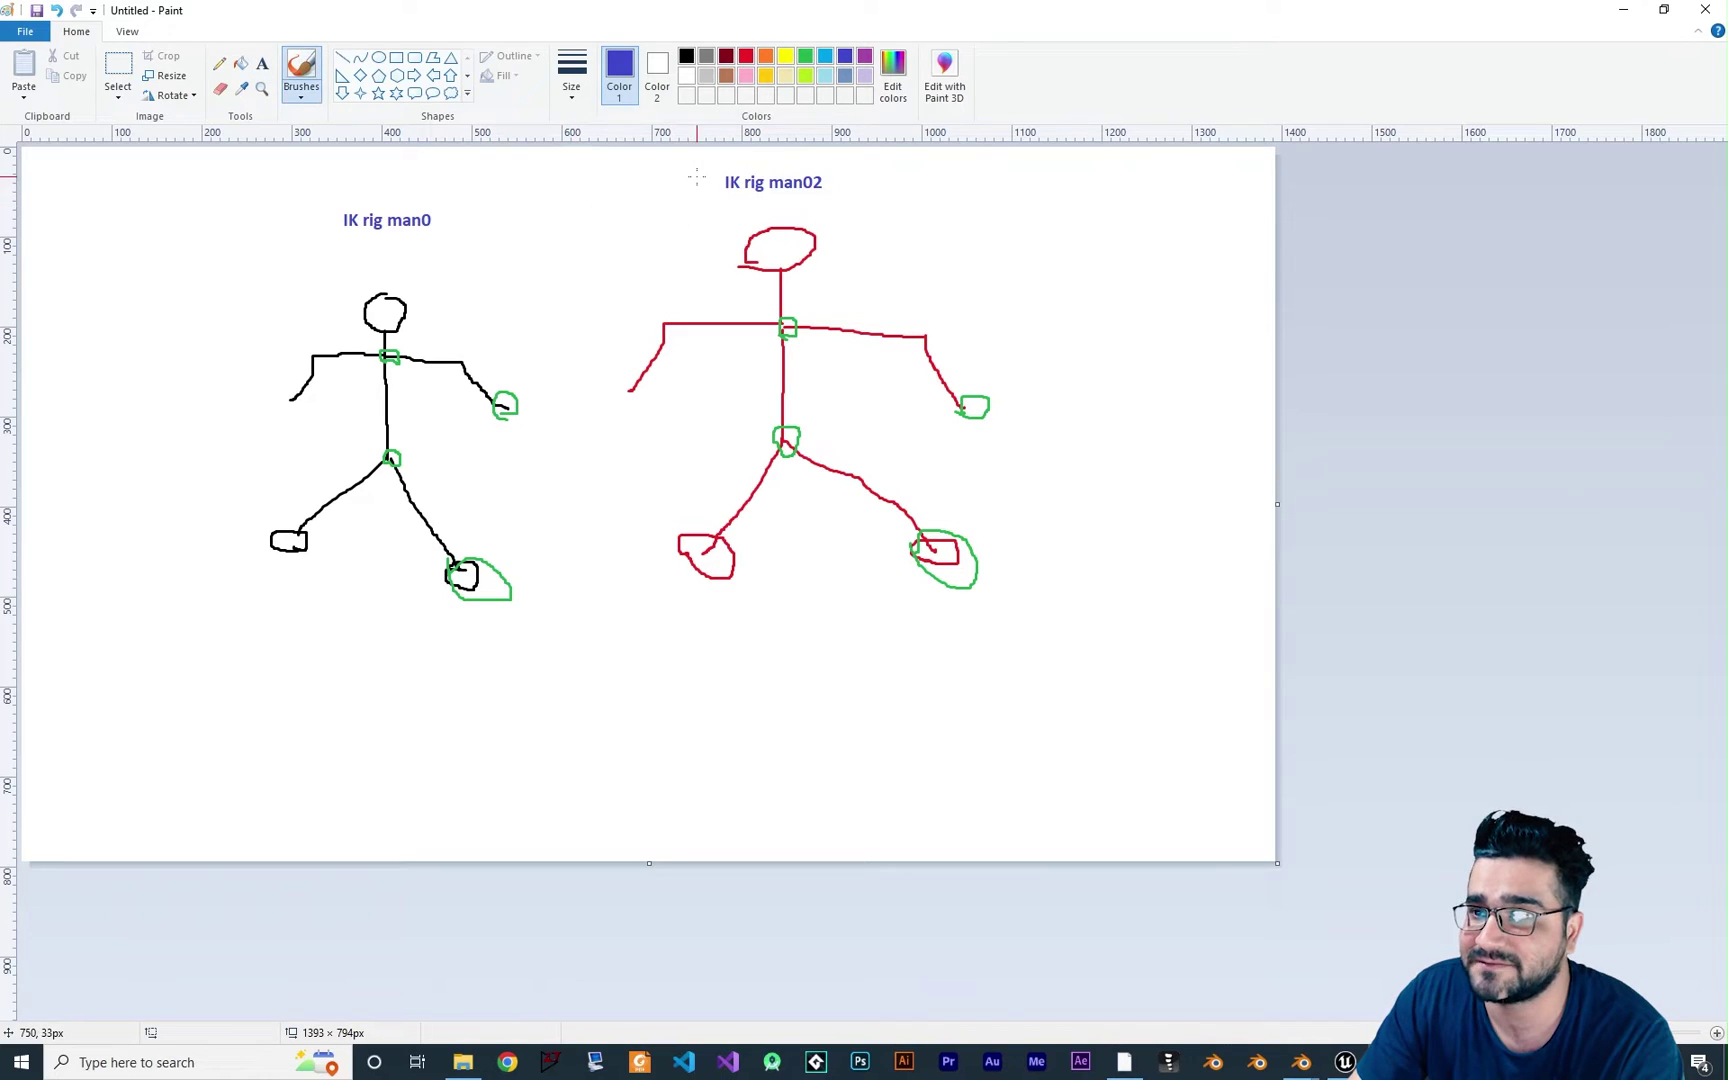
Draw indigo arrows pointing to the two IK rig labels and add the text label "IK retargeter" between them.
{"action": "mouse_move", "coordinate": [697, 178]}
{"action": "left_mouse_down"}
{"action": "mouse_move", "coordinate": [731, 186]}
{"action": "mouse_move", "coordinate": [580, 198]}
{"action": "left_mouse_up"}
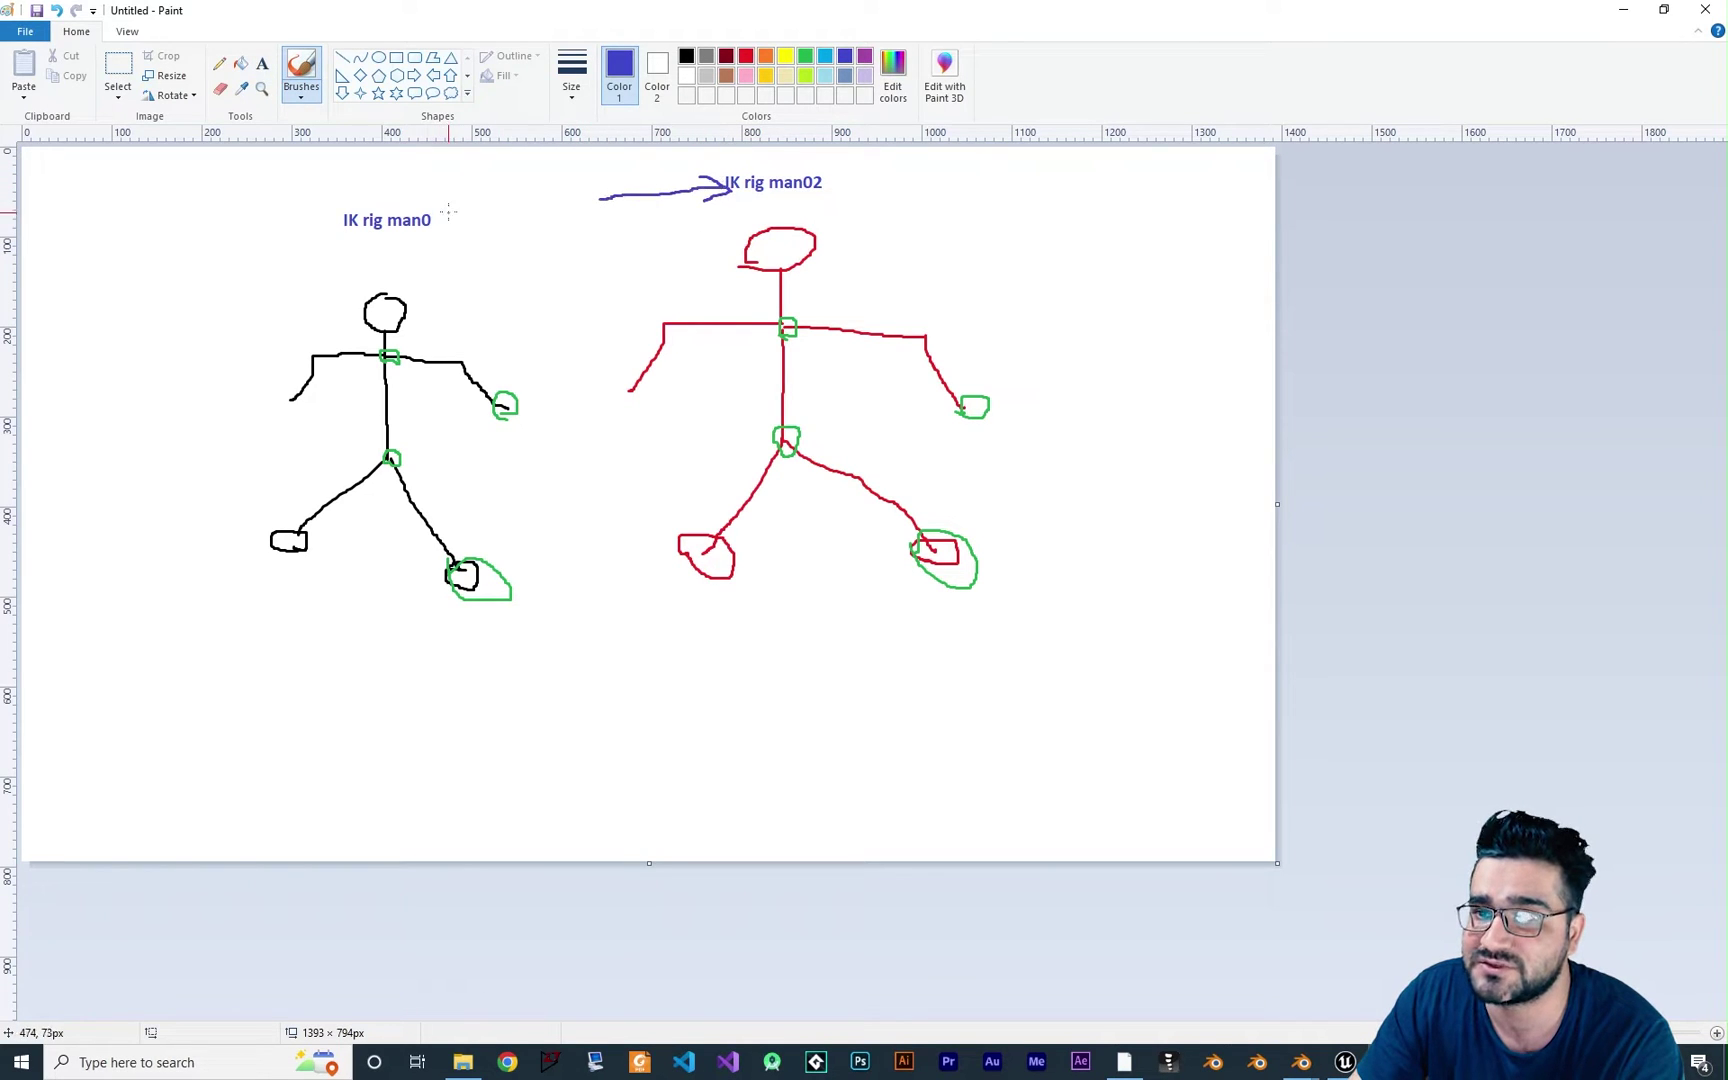
{"action": "left_click_drag", "start_coordinate": [449, 211], "coordinate": [523, 220]}
{"action": "left_click", "coordinate": [262, 64]}
{"action": "left_click", "coordinate": [512, 169]}
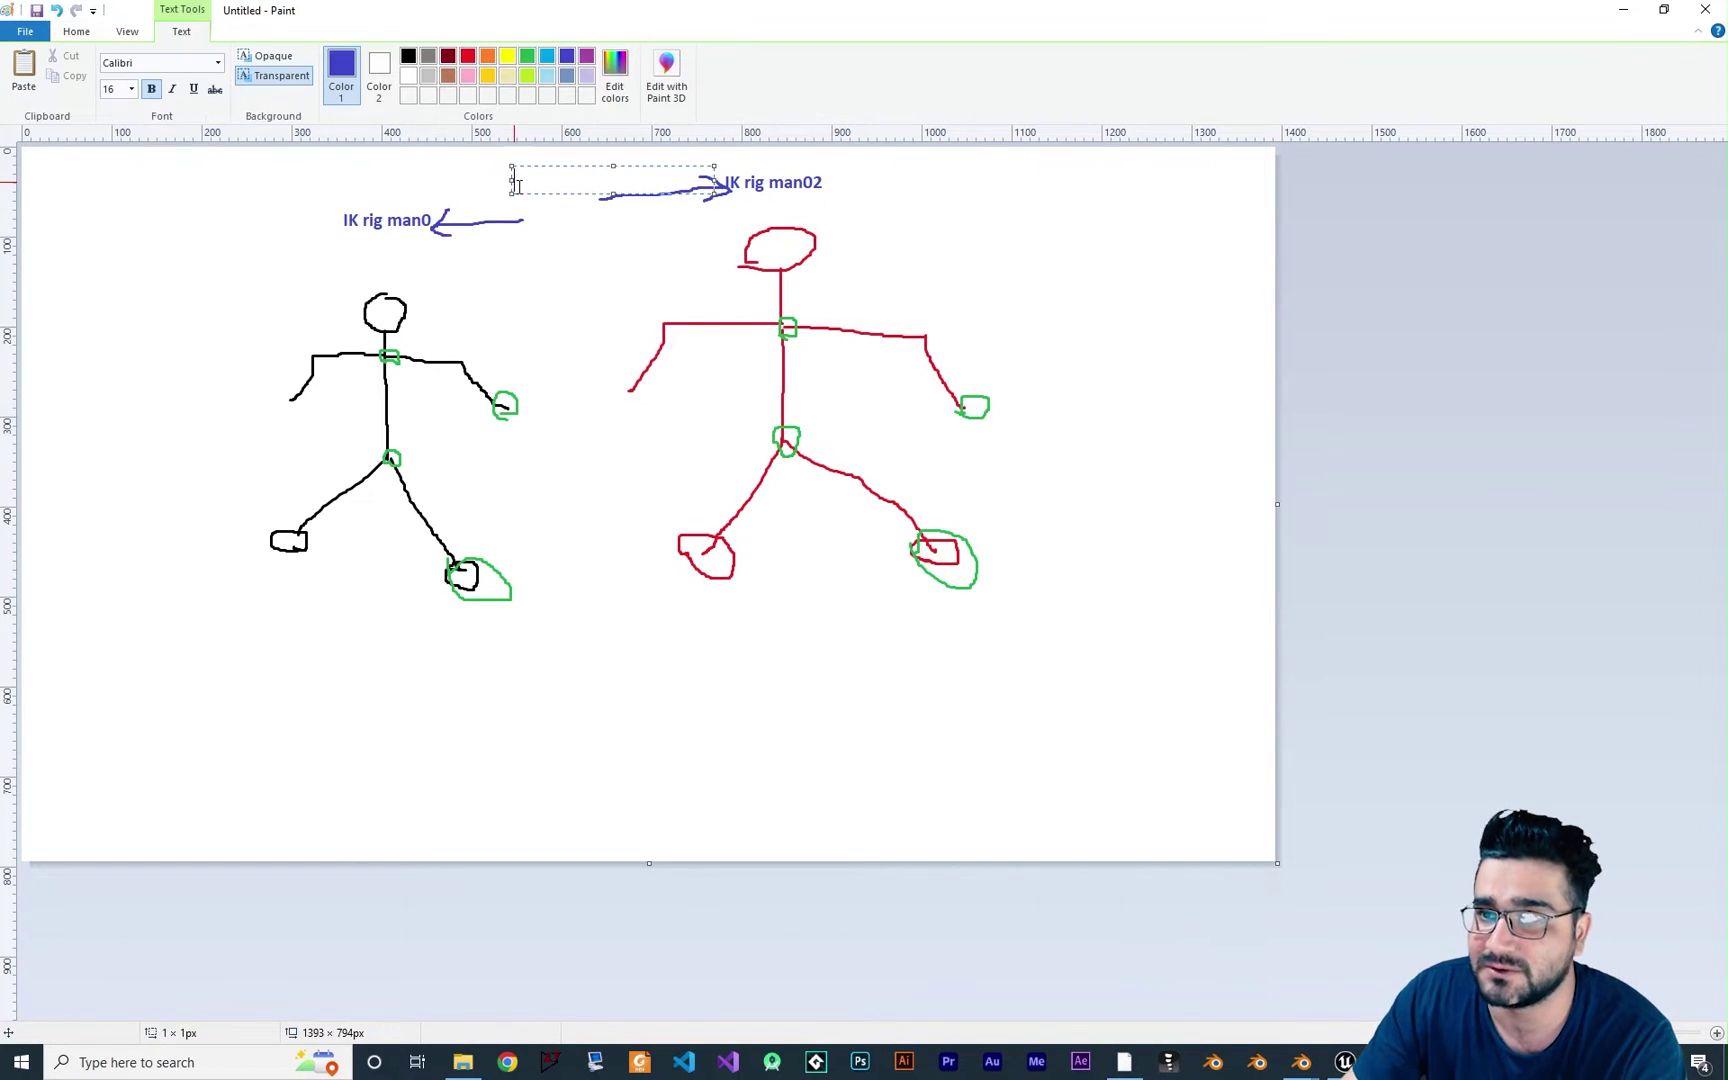
{"action": "type", "text": "IK retar"}
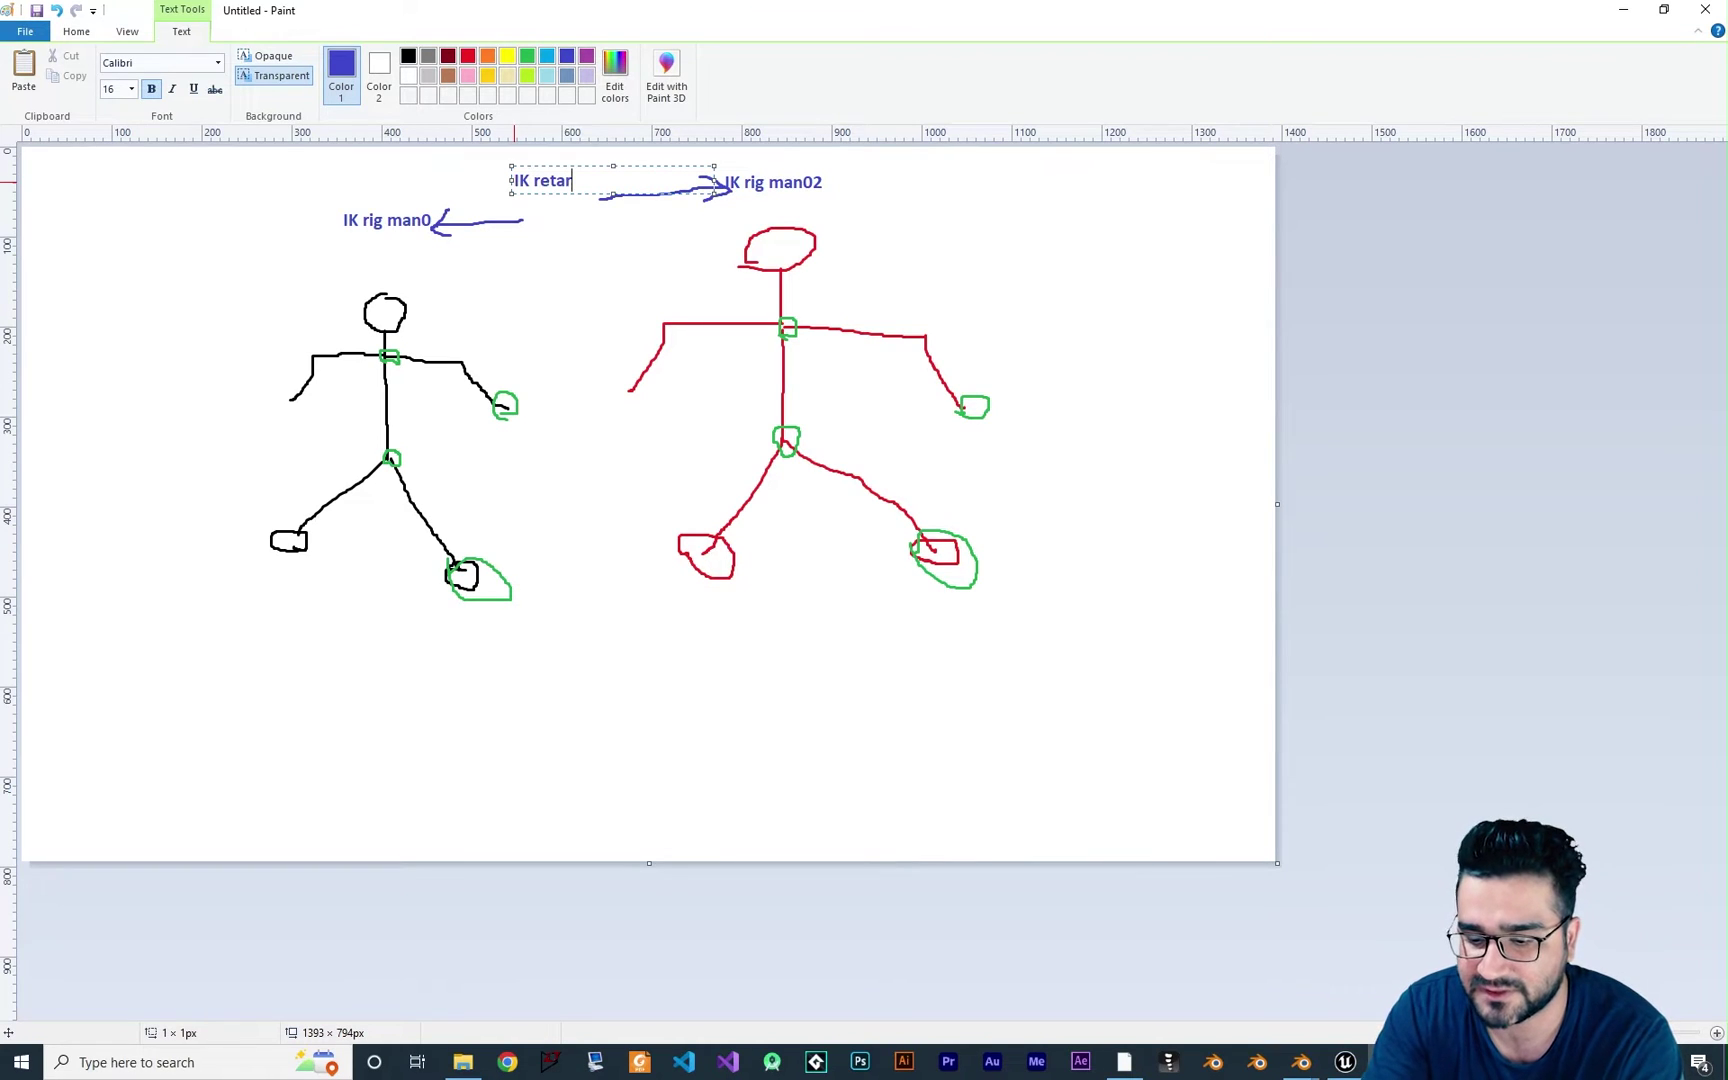
{"action": "type", "text": "geter"}
{"action": "left_click", "coordinate": [550, 208]}
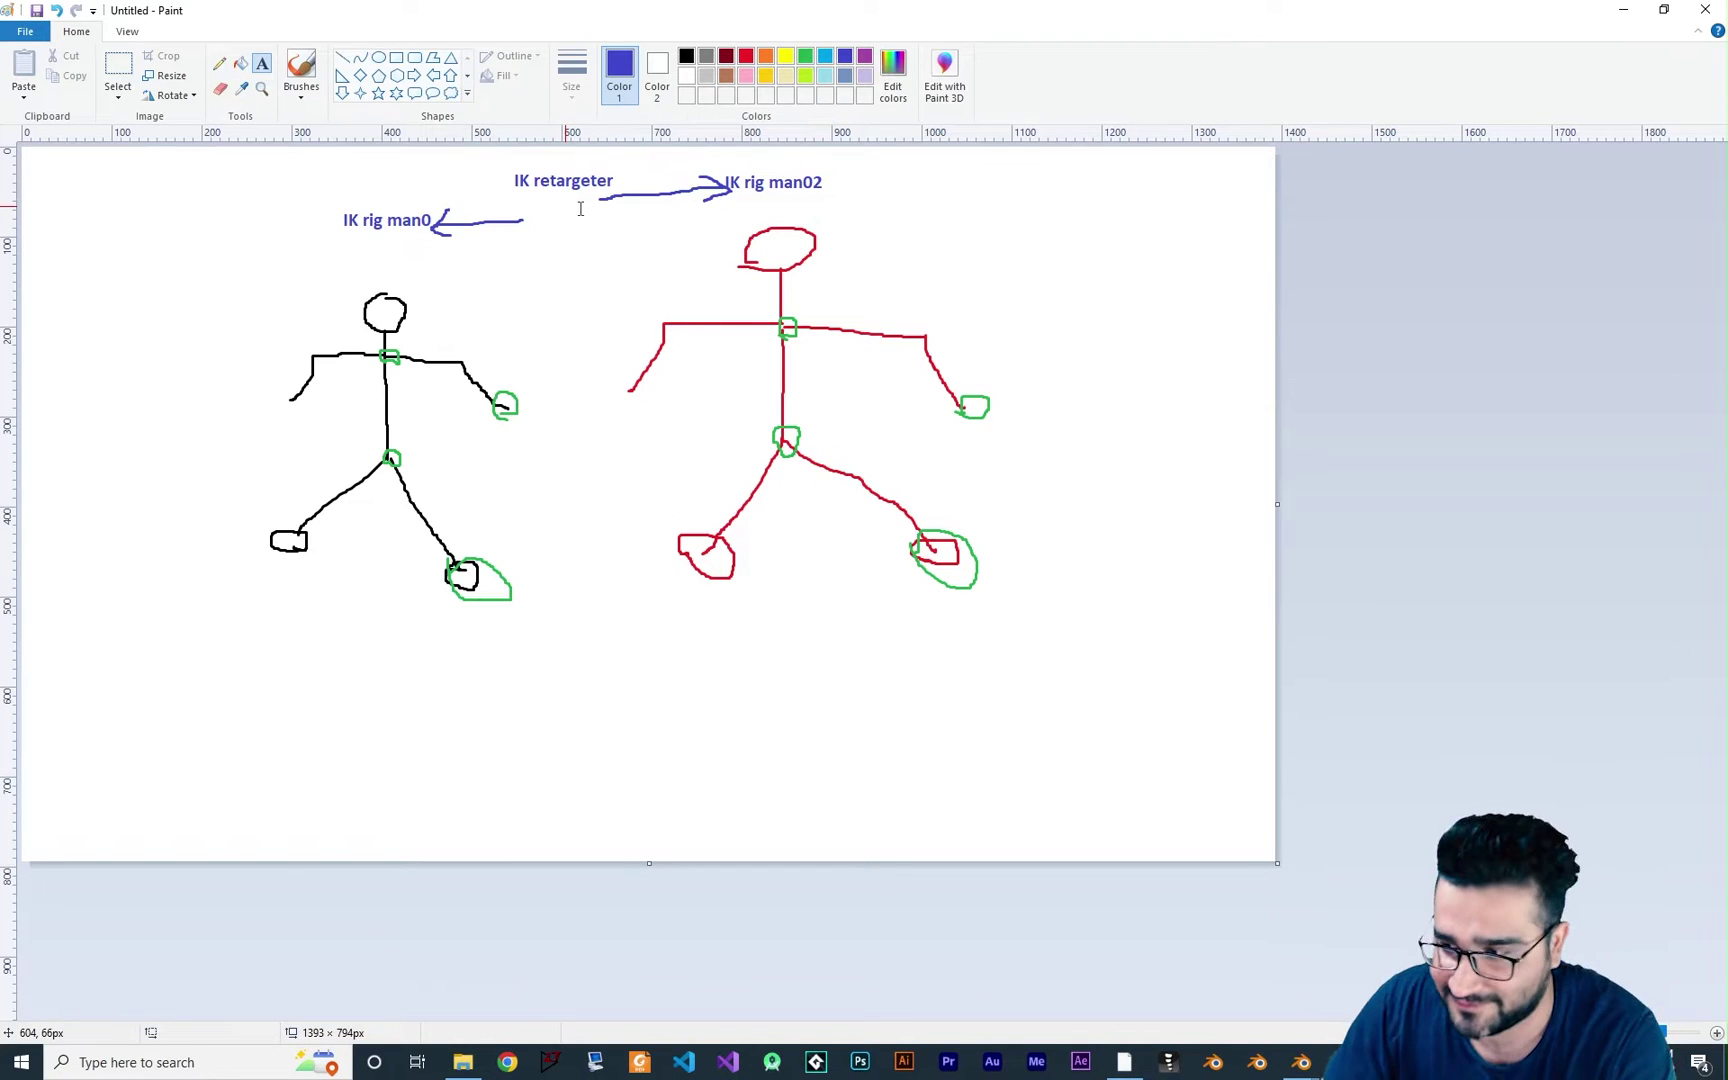
Switch to Unreal Editor and create an IK Rig asset for the dragon mesh in the untitled_asset folder.
{"action": "key", "text": "alt+Tab"}
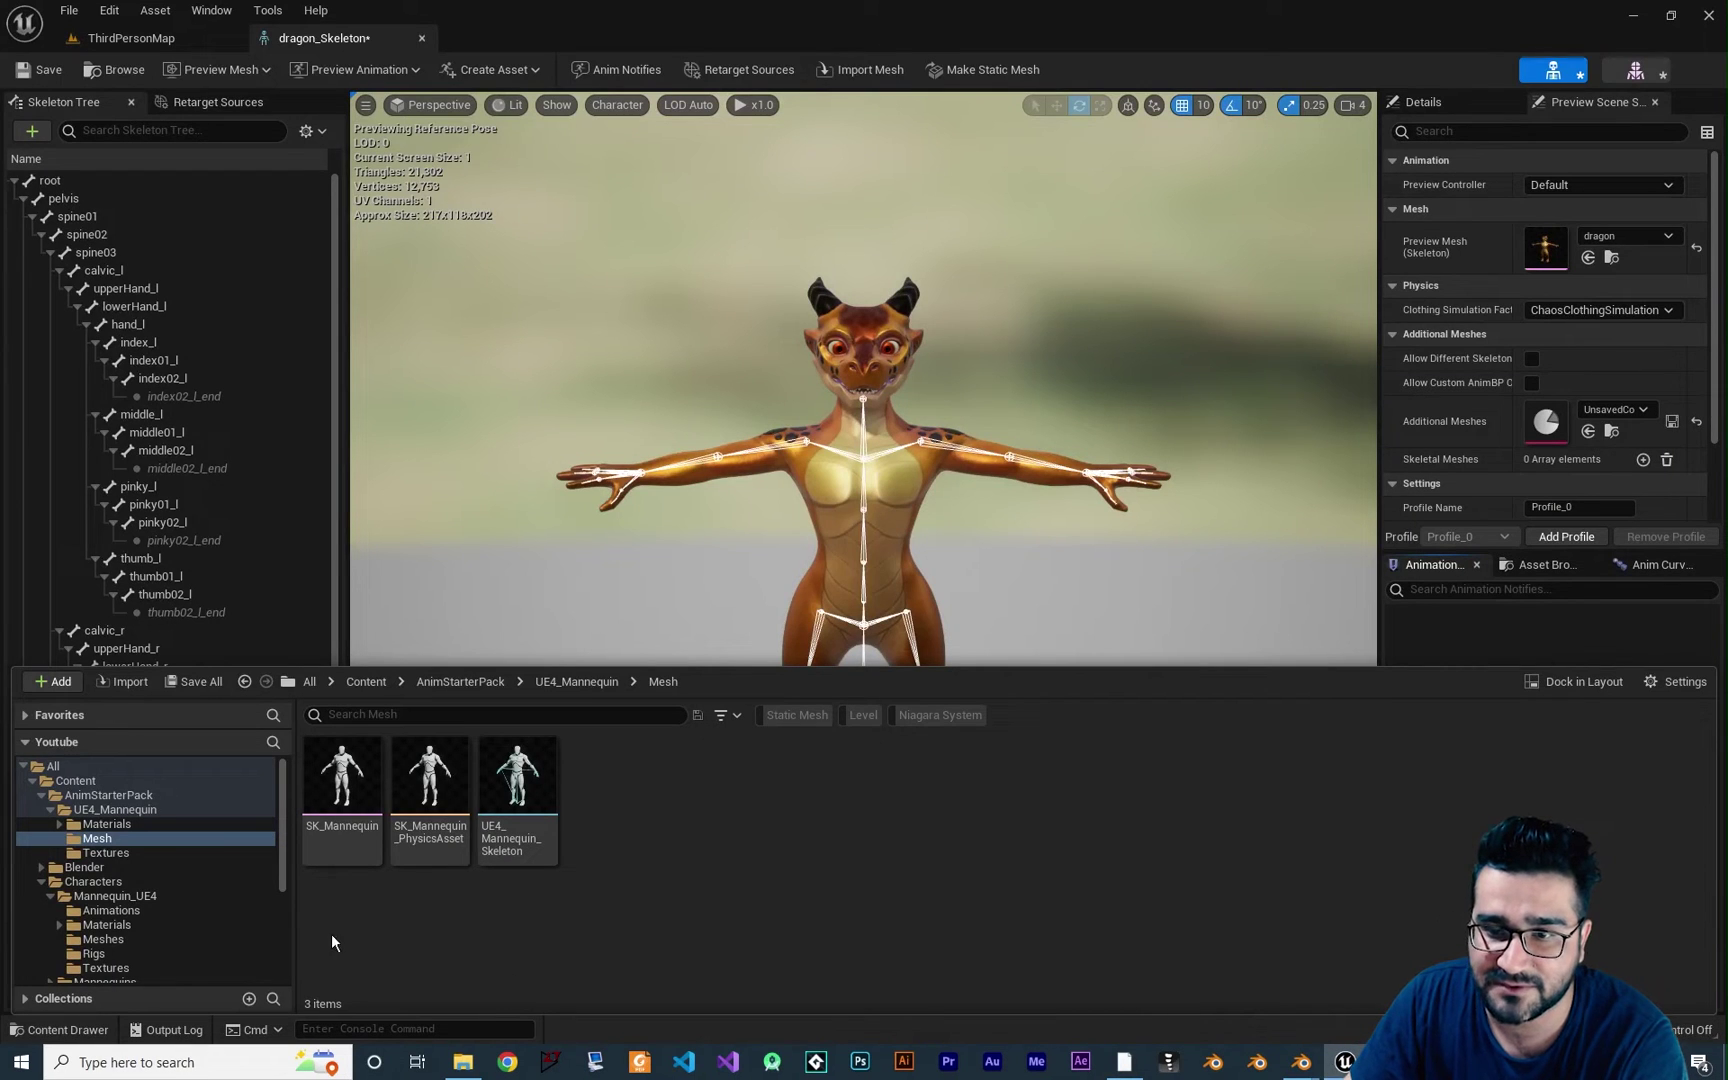
{"action": "scroll", "coordinate": [190, 900], "scroll_direction": "down", "scroll_amount": 5}
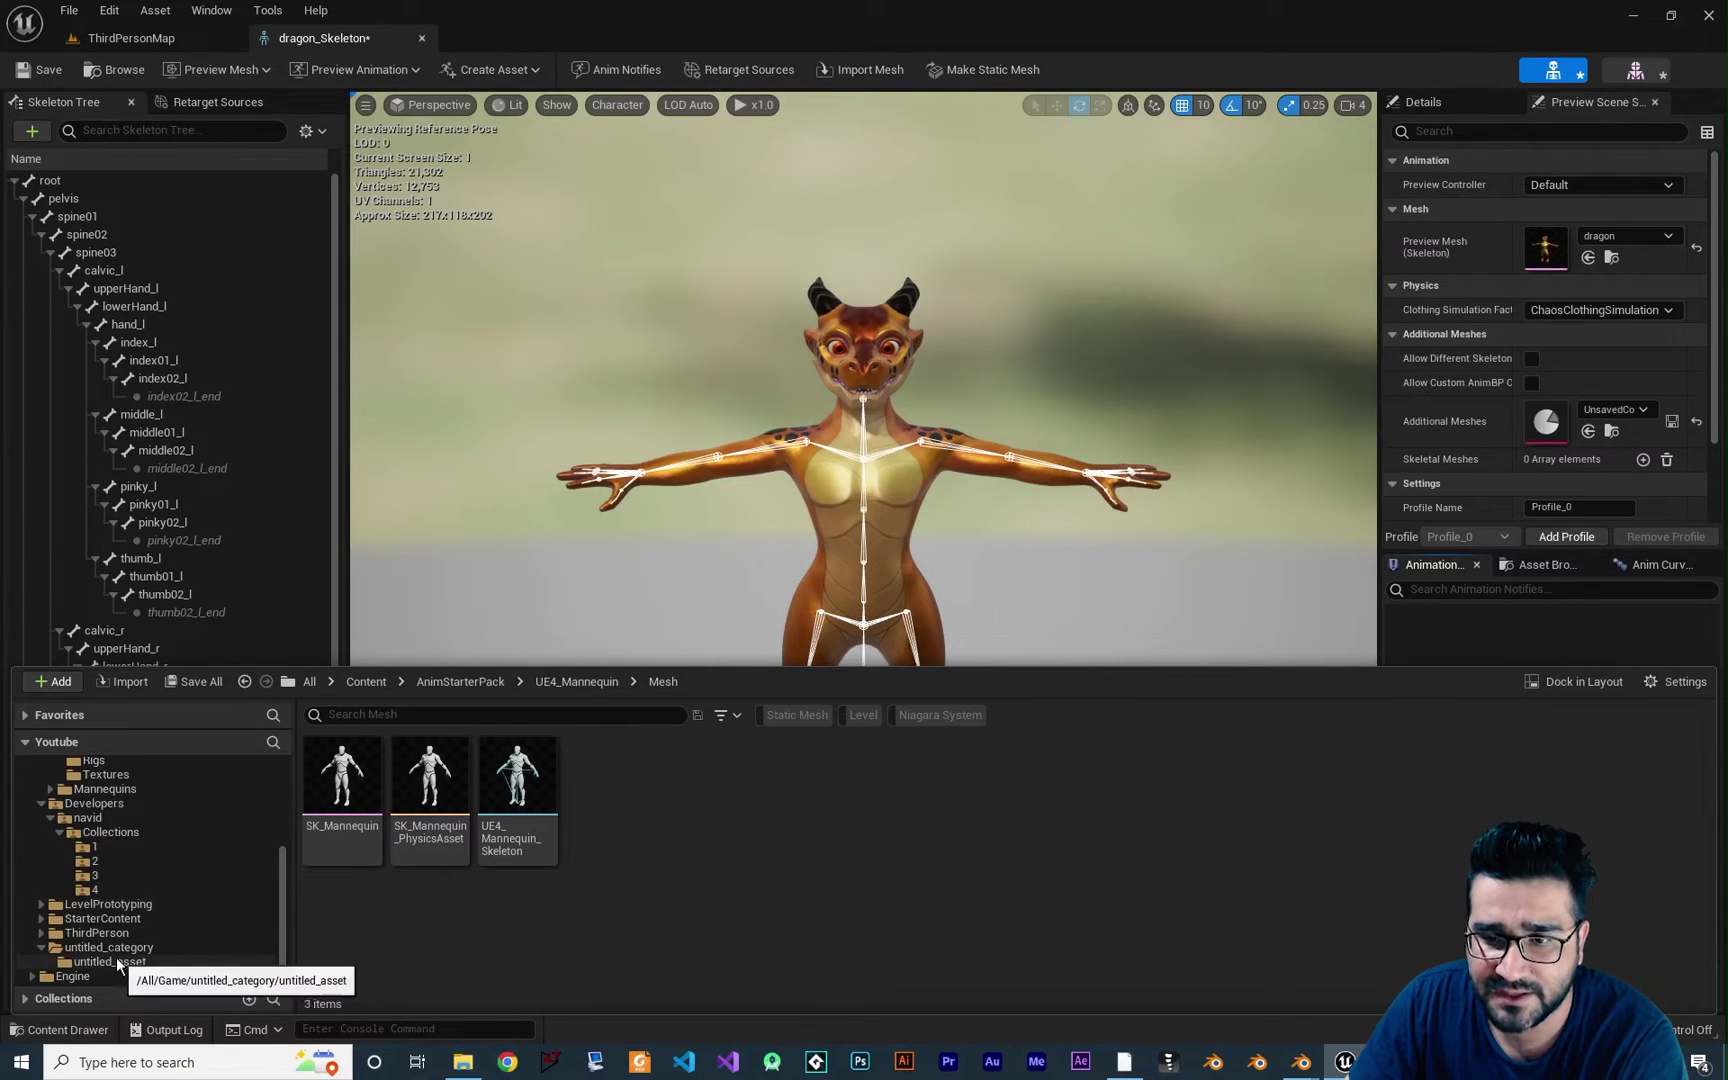
{"action": "left_click", "coordinate": [116, 961]}
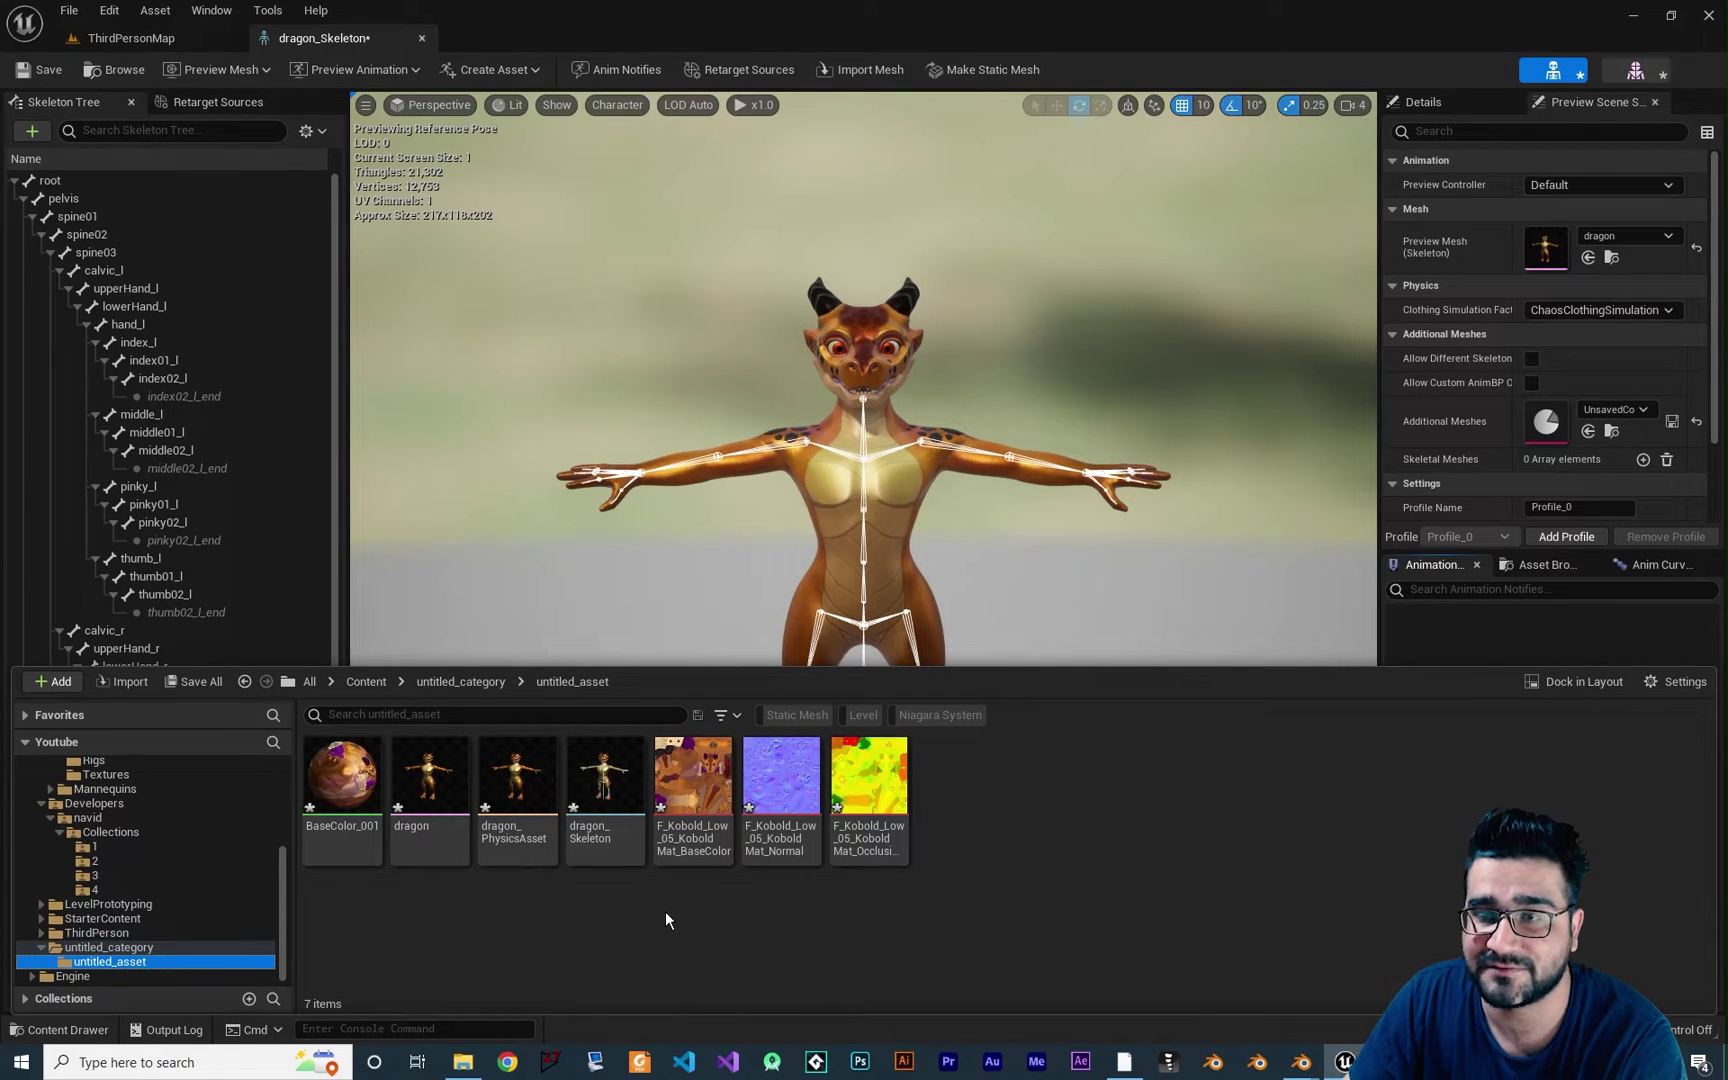
{"action": "right_click", "coordinate": [898, 940]}
{"action": "mouse_move", "coordinate": [965, 625]}
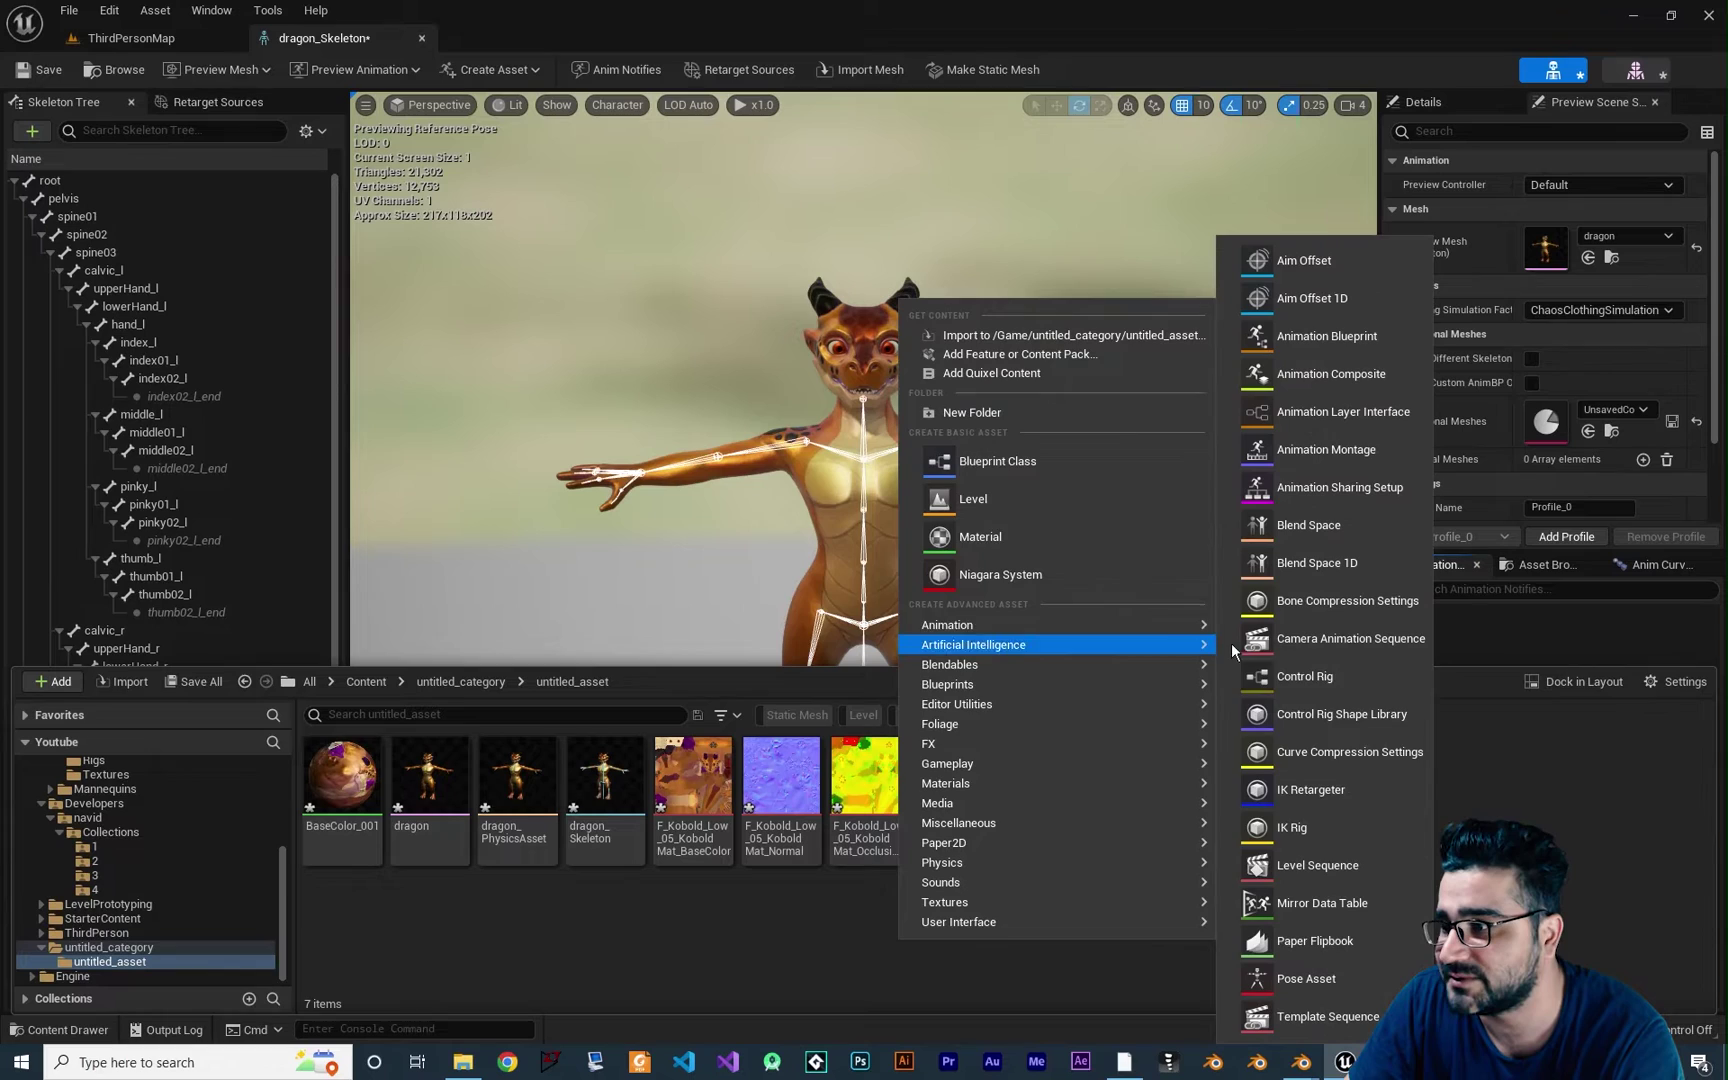
{"action": "left_click", "coordinate": [1295, 829]}
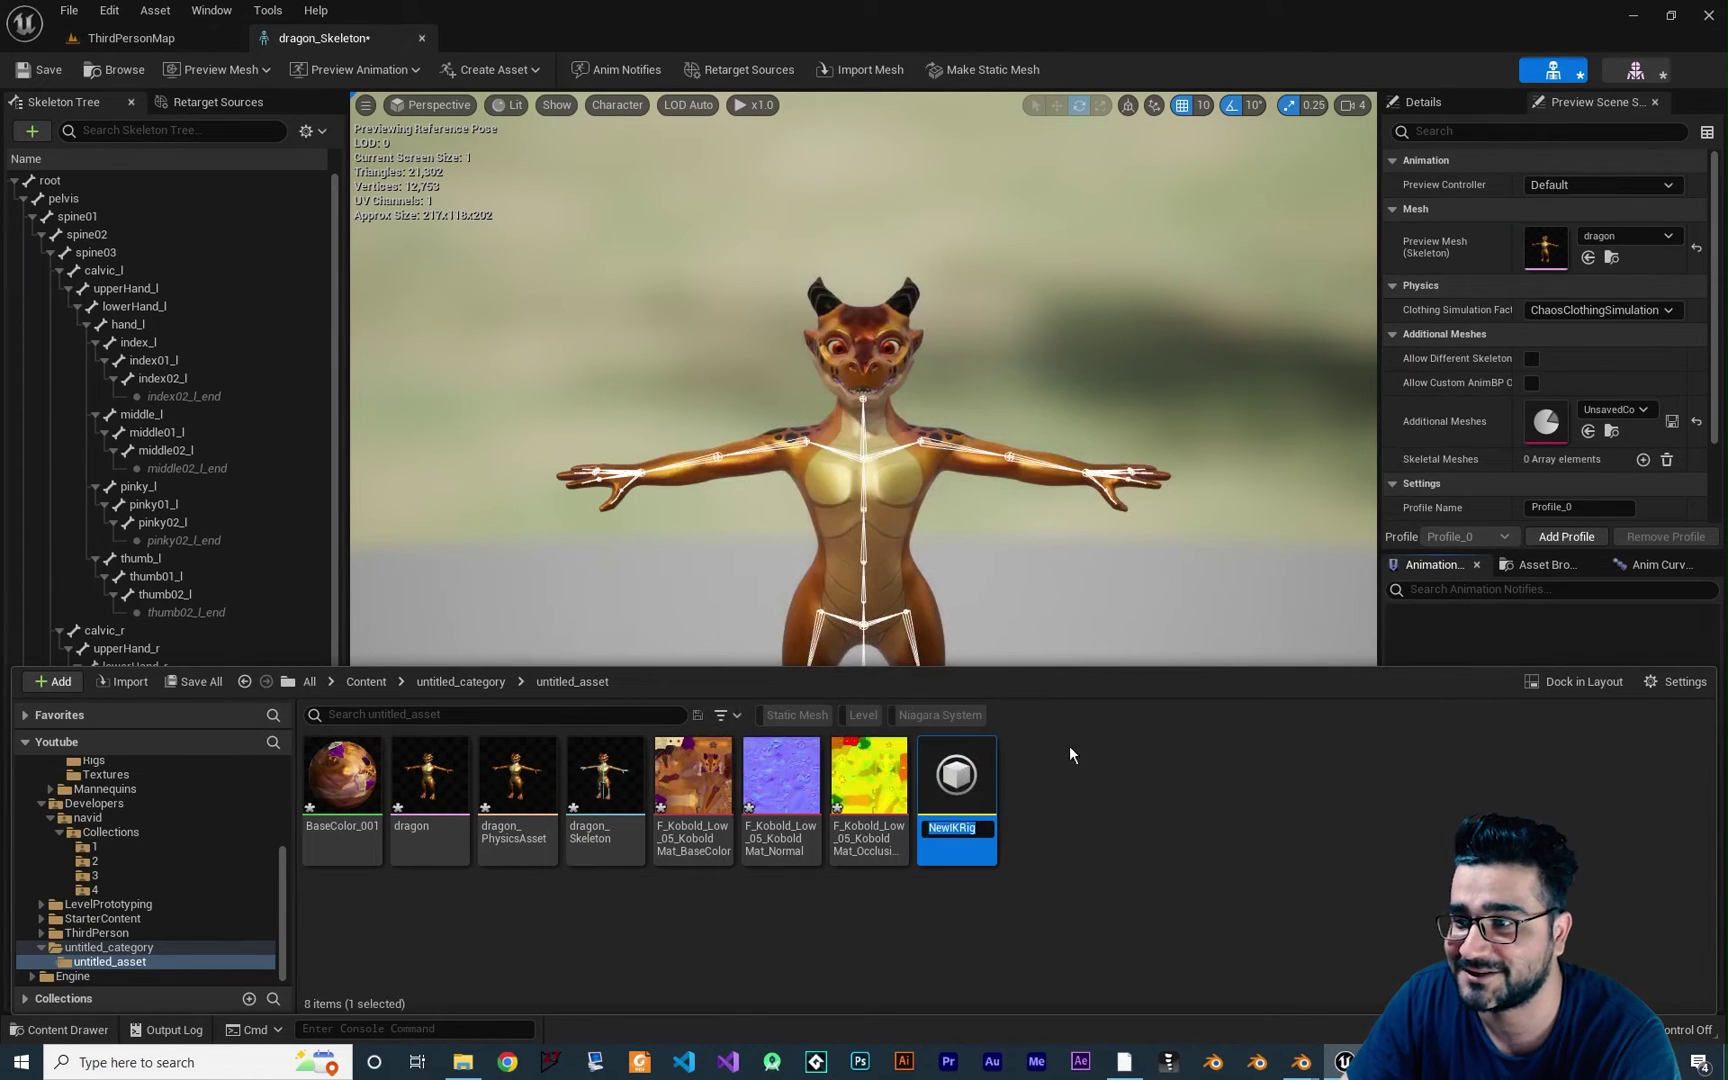
Name the new IK Rig asset IKRIG_dragon and open it.
{"action": "type", "text": "IKRI"}
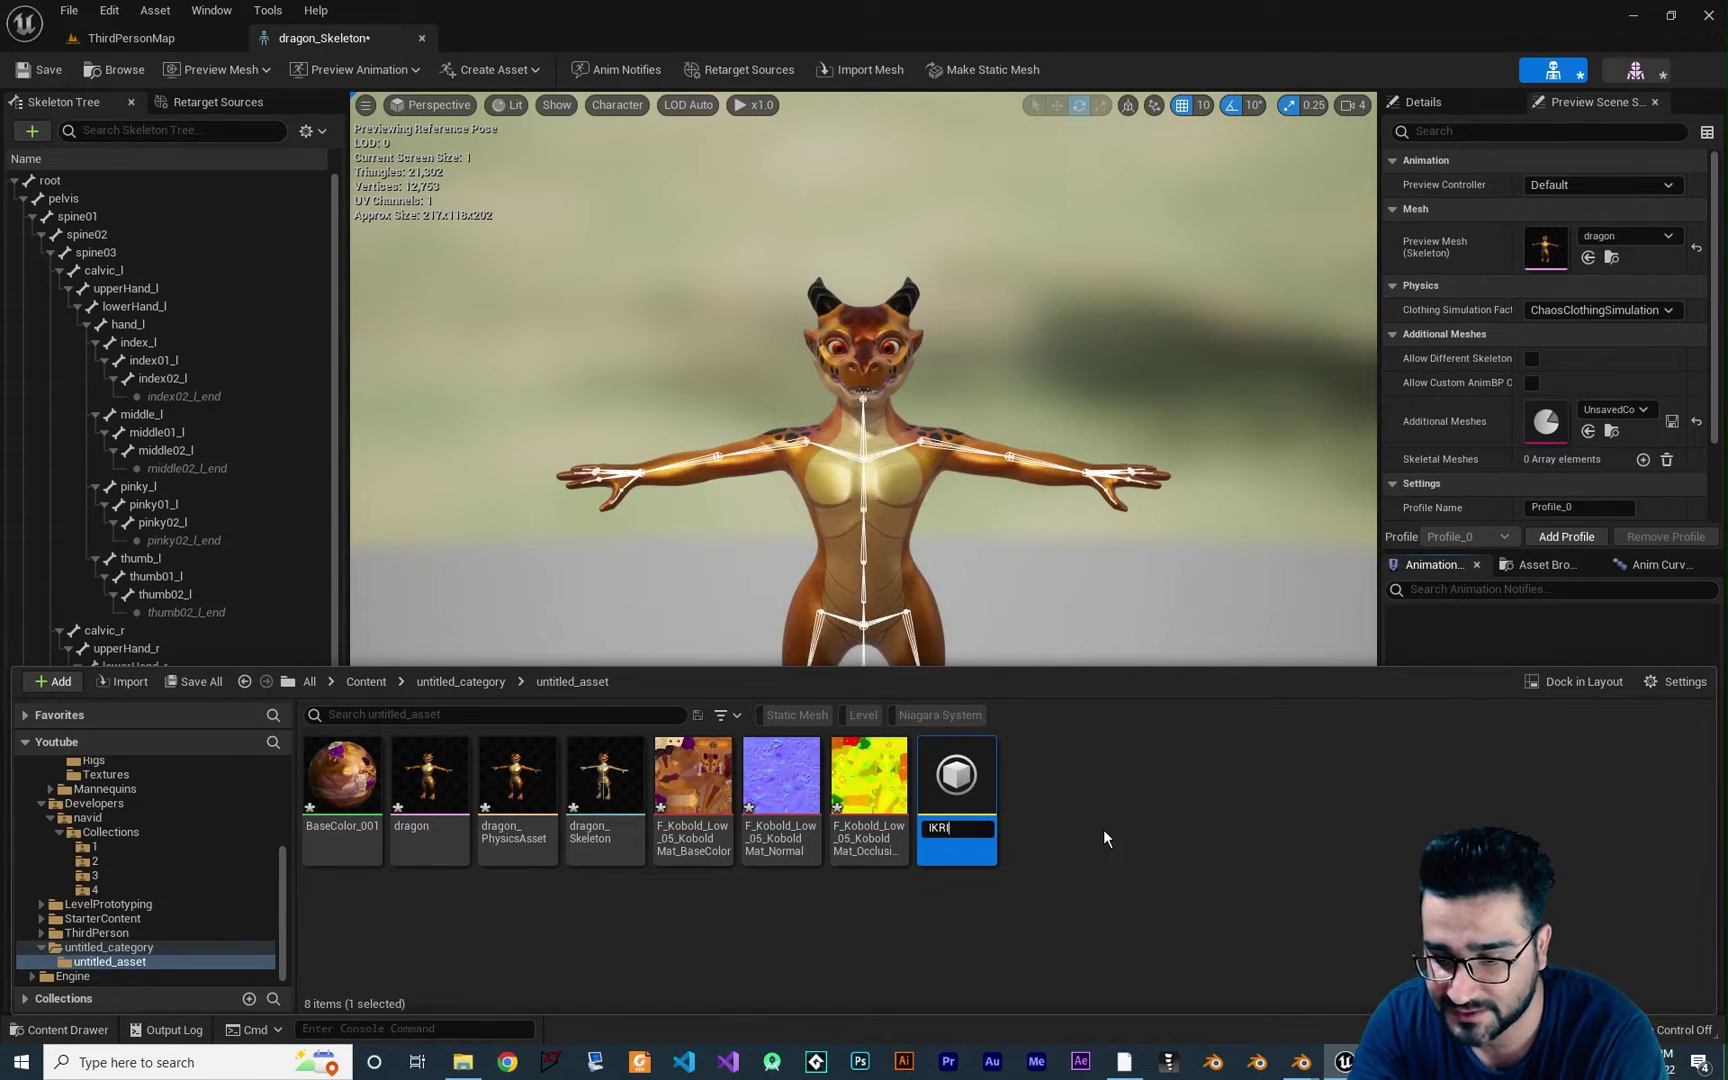
{"action": "type", "text": "G_dragon"}
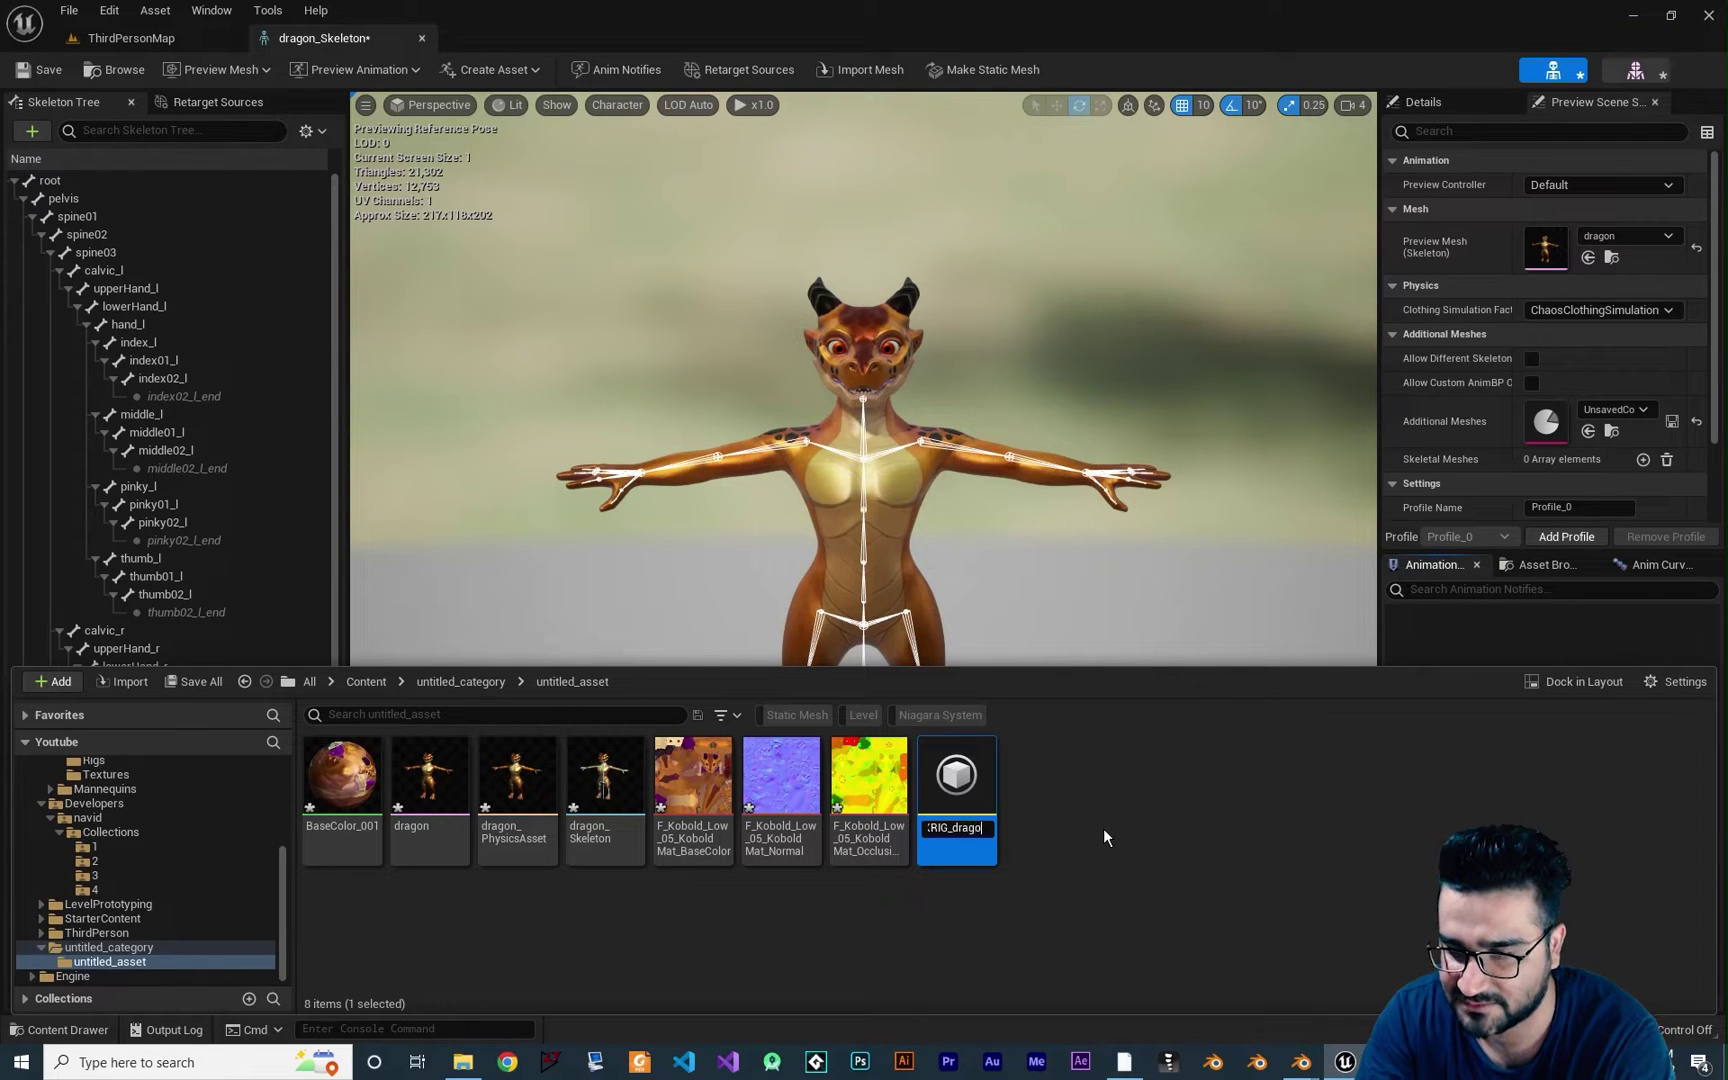
{"action": "key", "text": "Return"}
{"action": "double_click", "coordinate": [978, 786]}
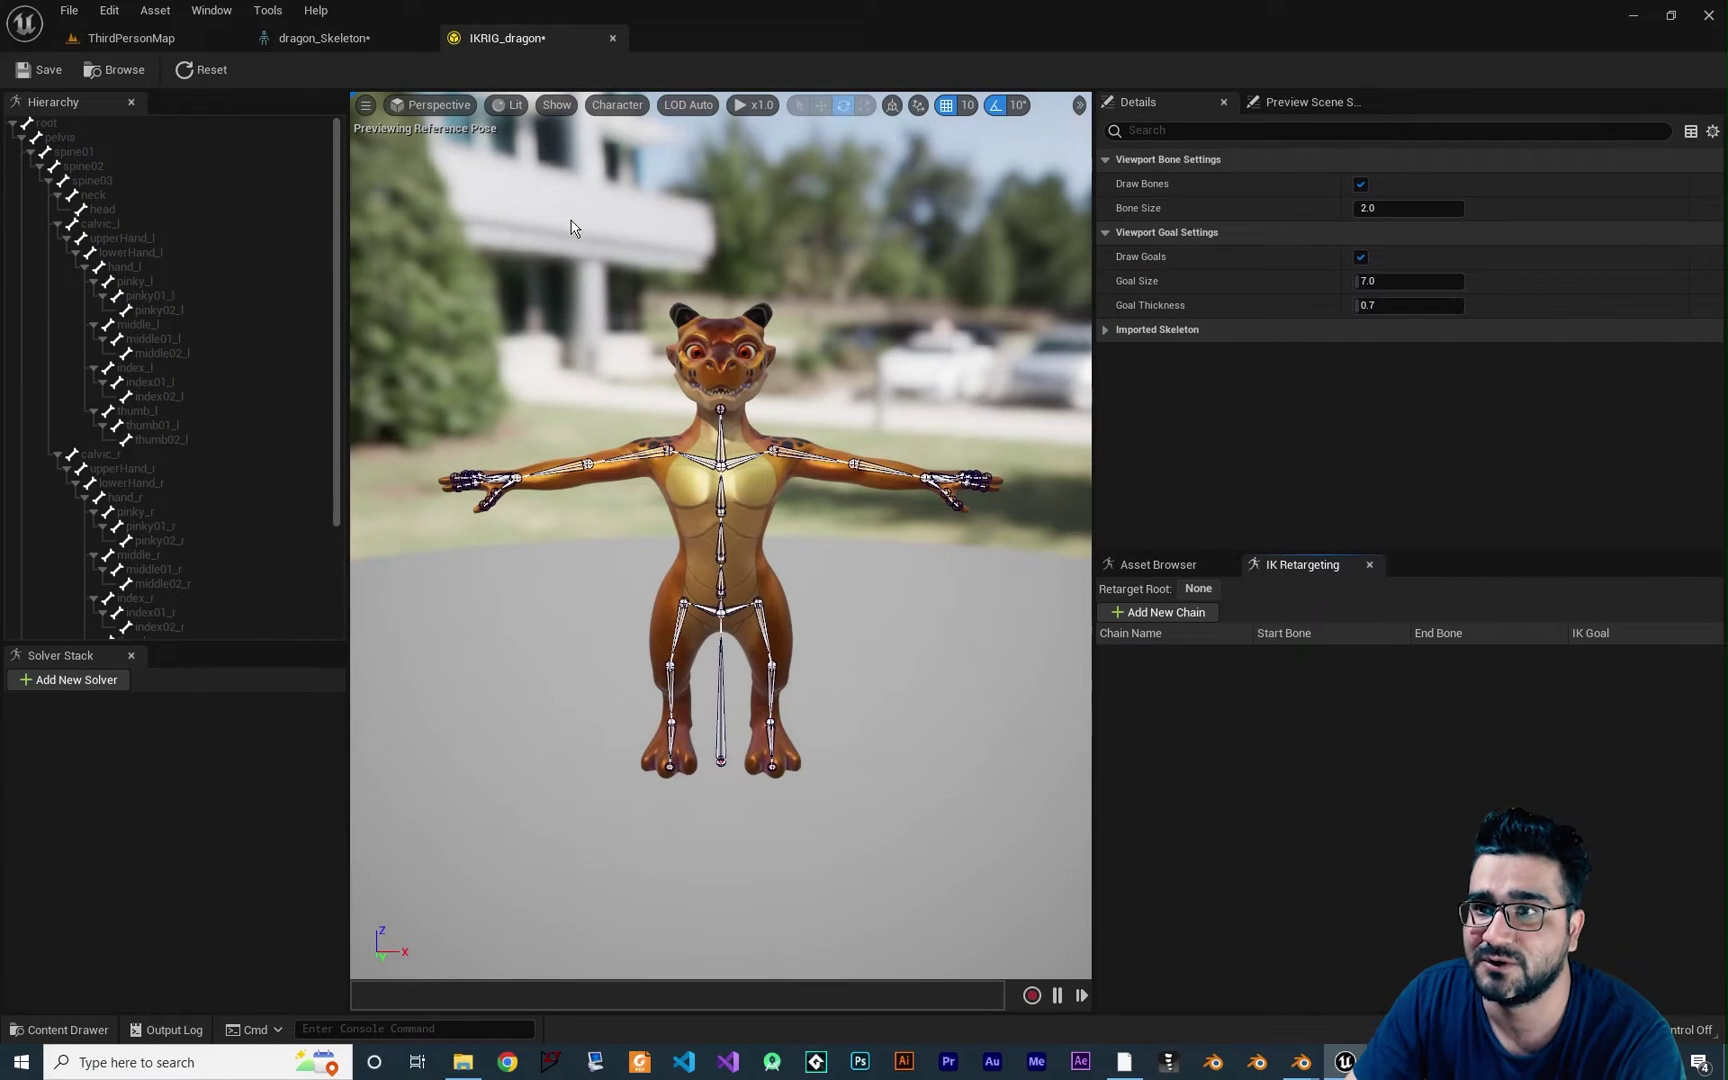
Create an IK Rig asset for the SK_Mannequin skeletal mesh in the UE4_Mannequin Mesh folder of AnimStarterPack.
{"action": "left_click", "coordinate": [40, 1027]}
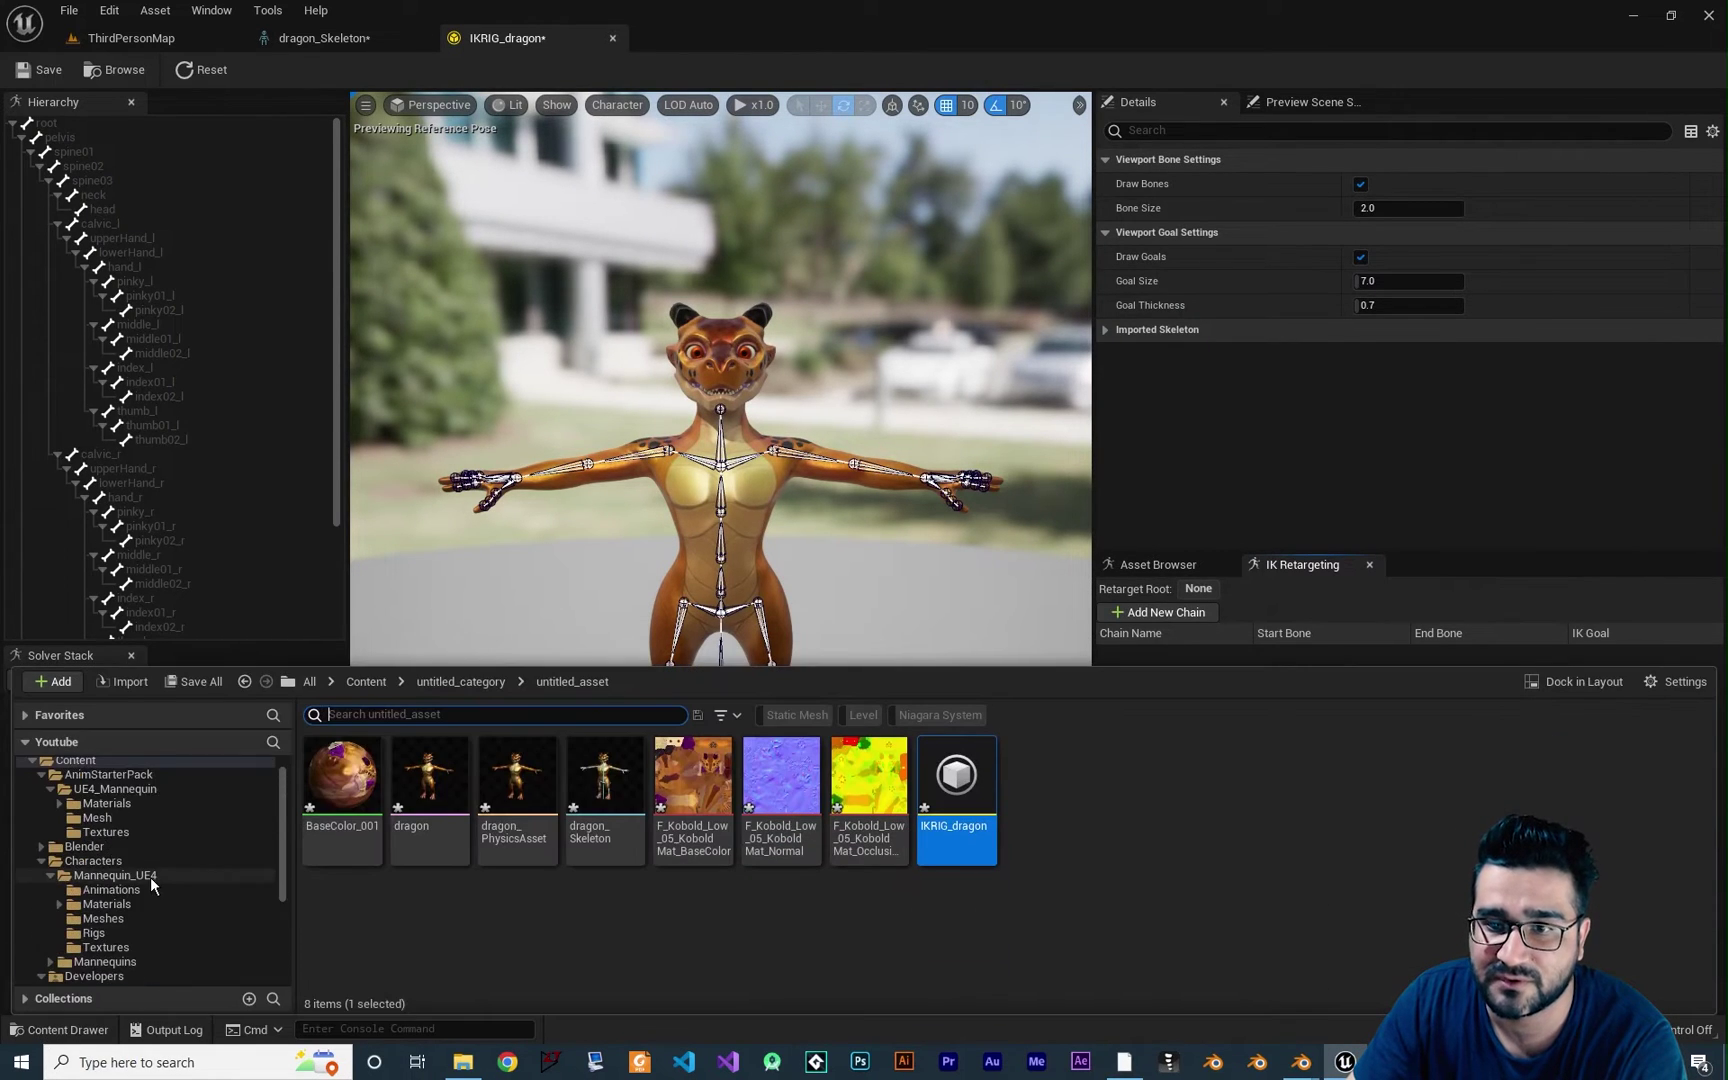
{"action": "left_click", "coordinate": [128, 836]}
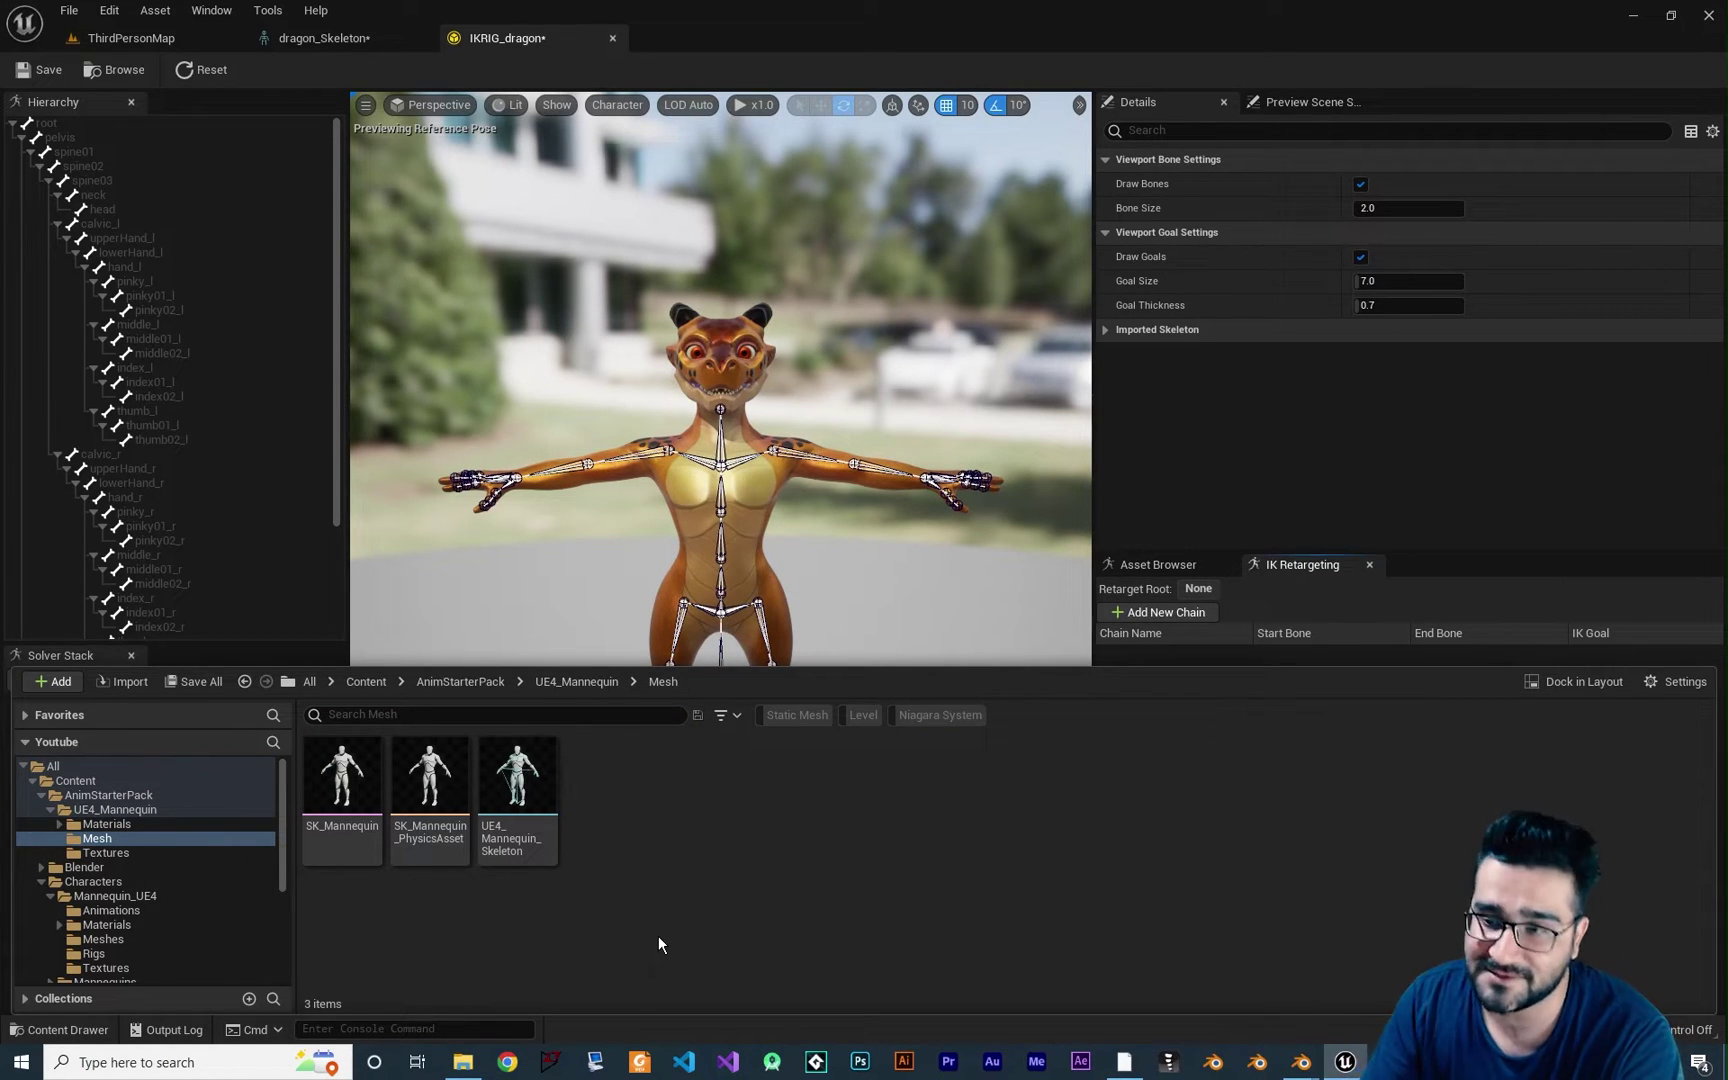
{"action": "right_click", "coordinate": [694, 890]}
{"action": "mouse_move", "coordinate": [764, 576]}
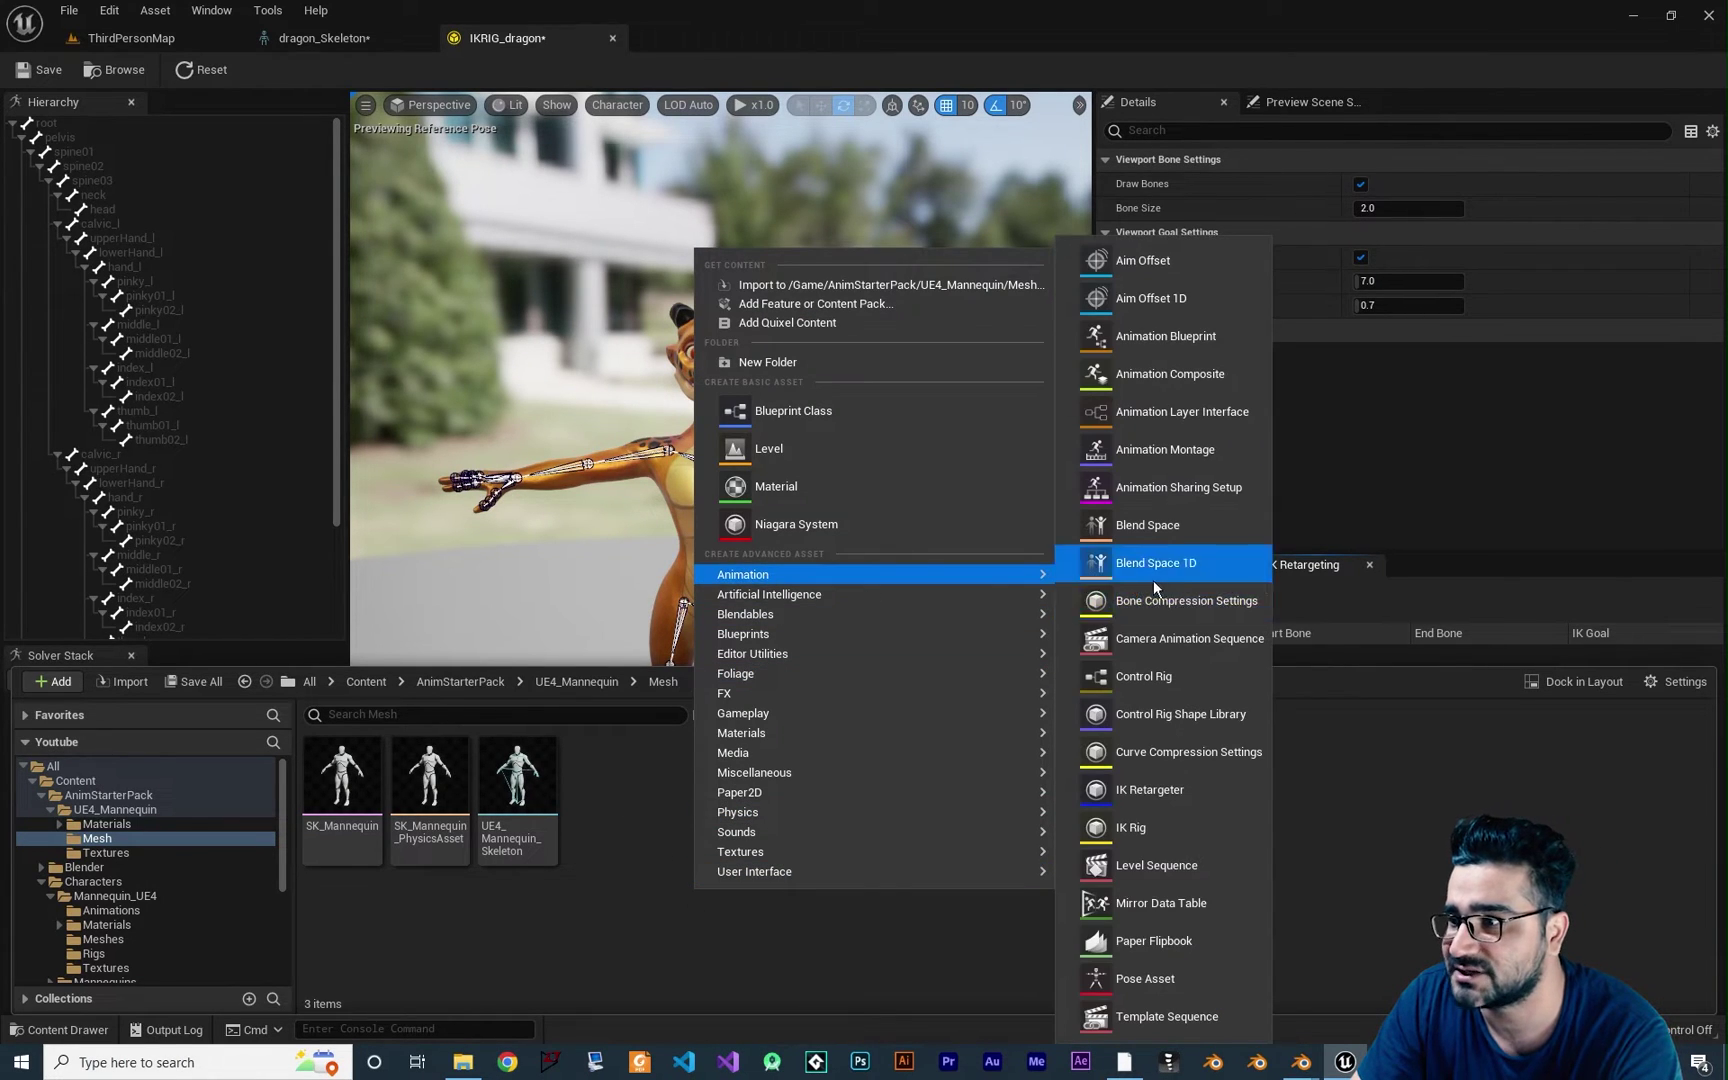
{"action": "left_click", "coordinate": [1150, 828]}
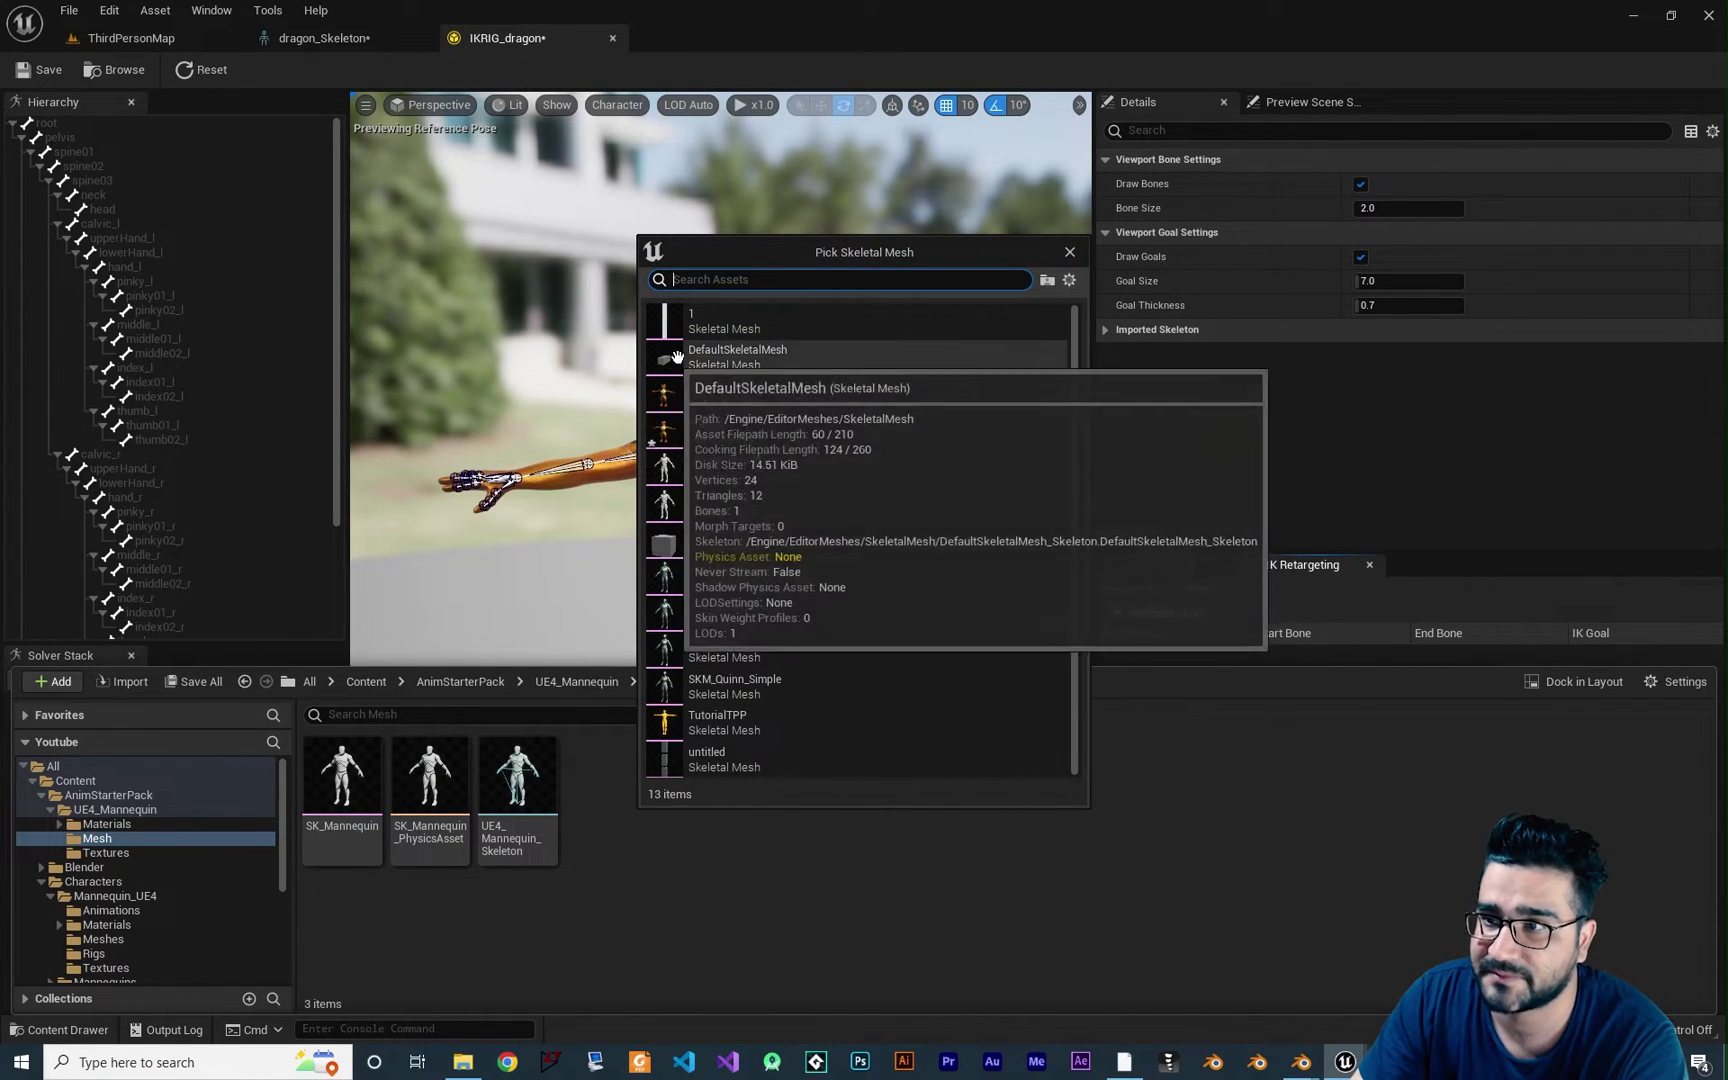
{"action": "type", "text": "SK_"}
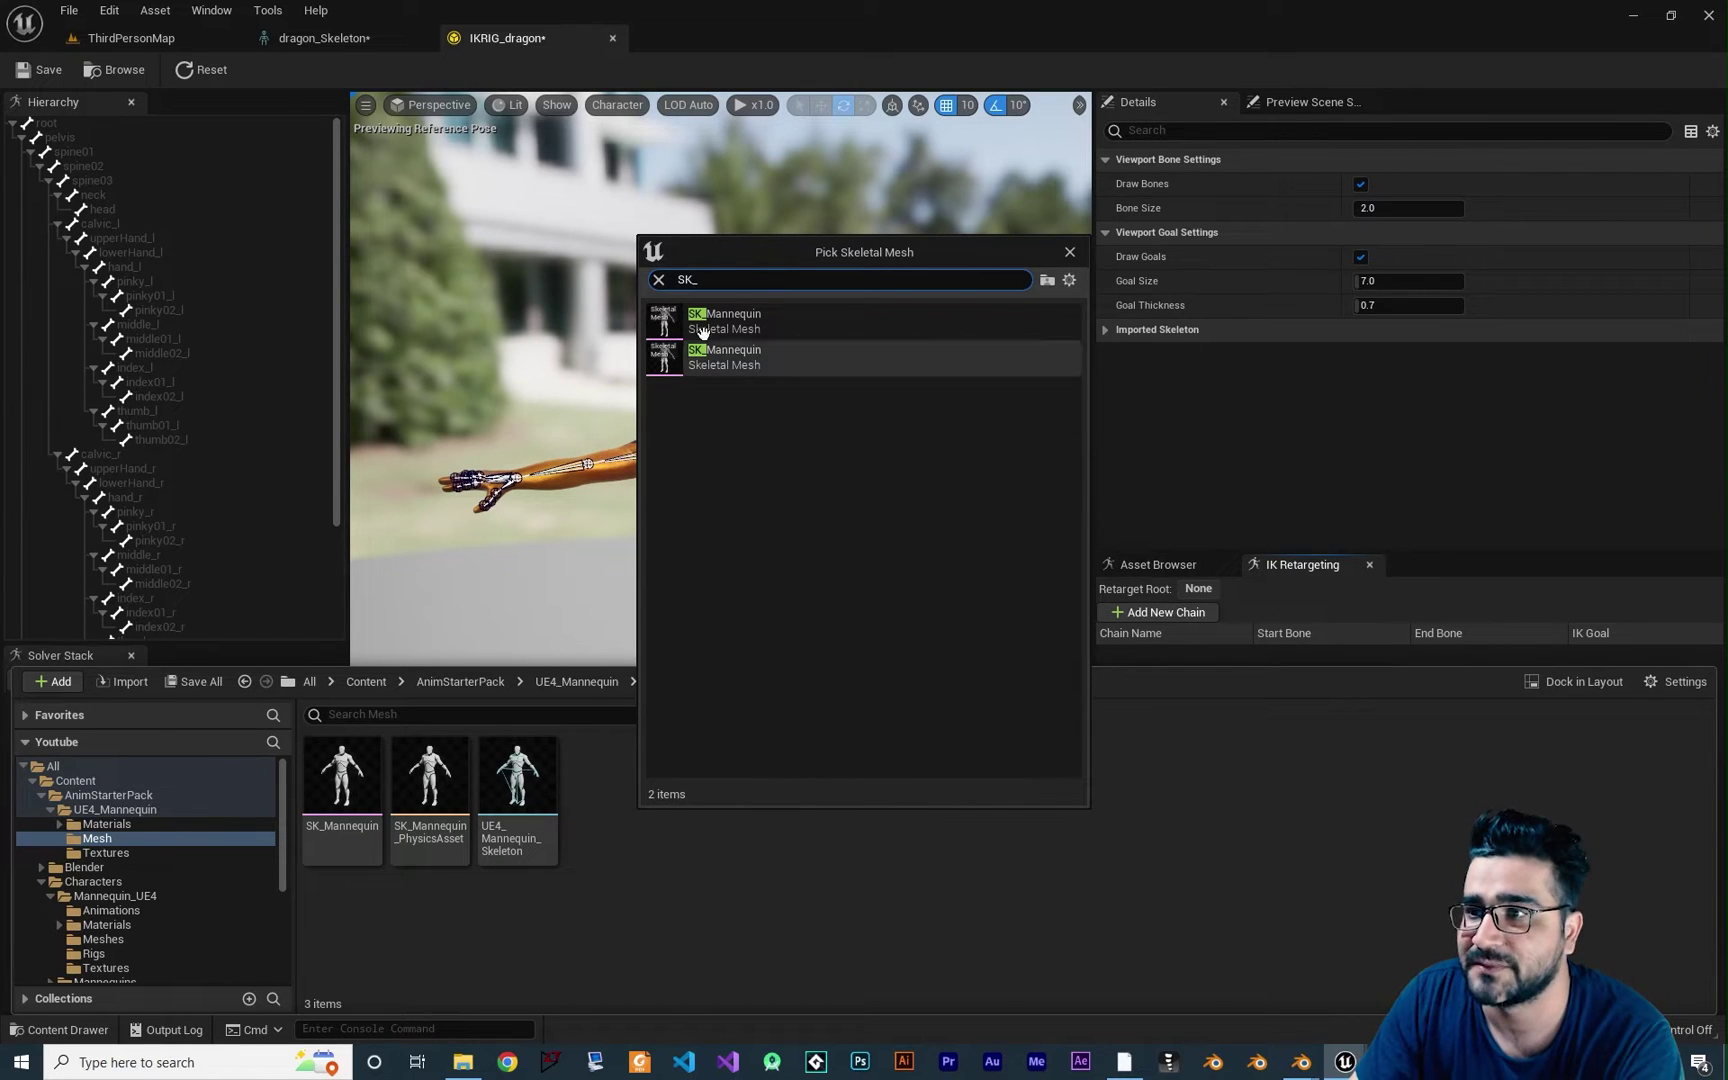
{"action": "mouse_move", "coordinate": [735, 318]}
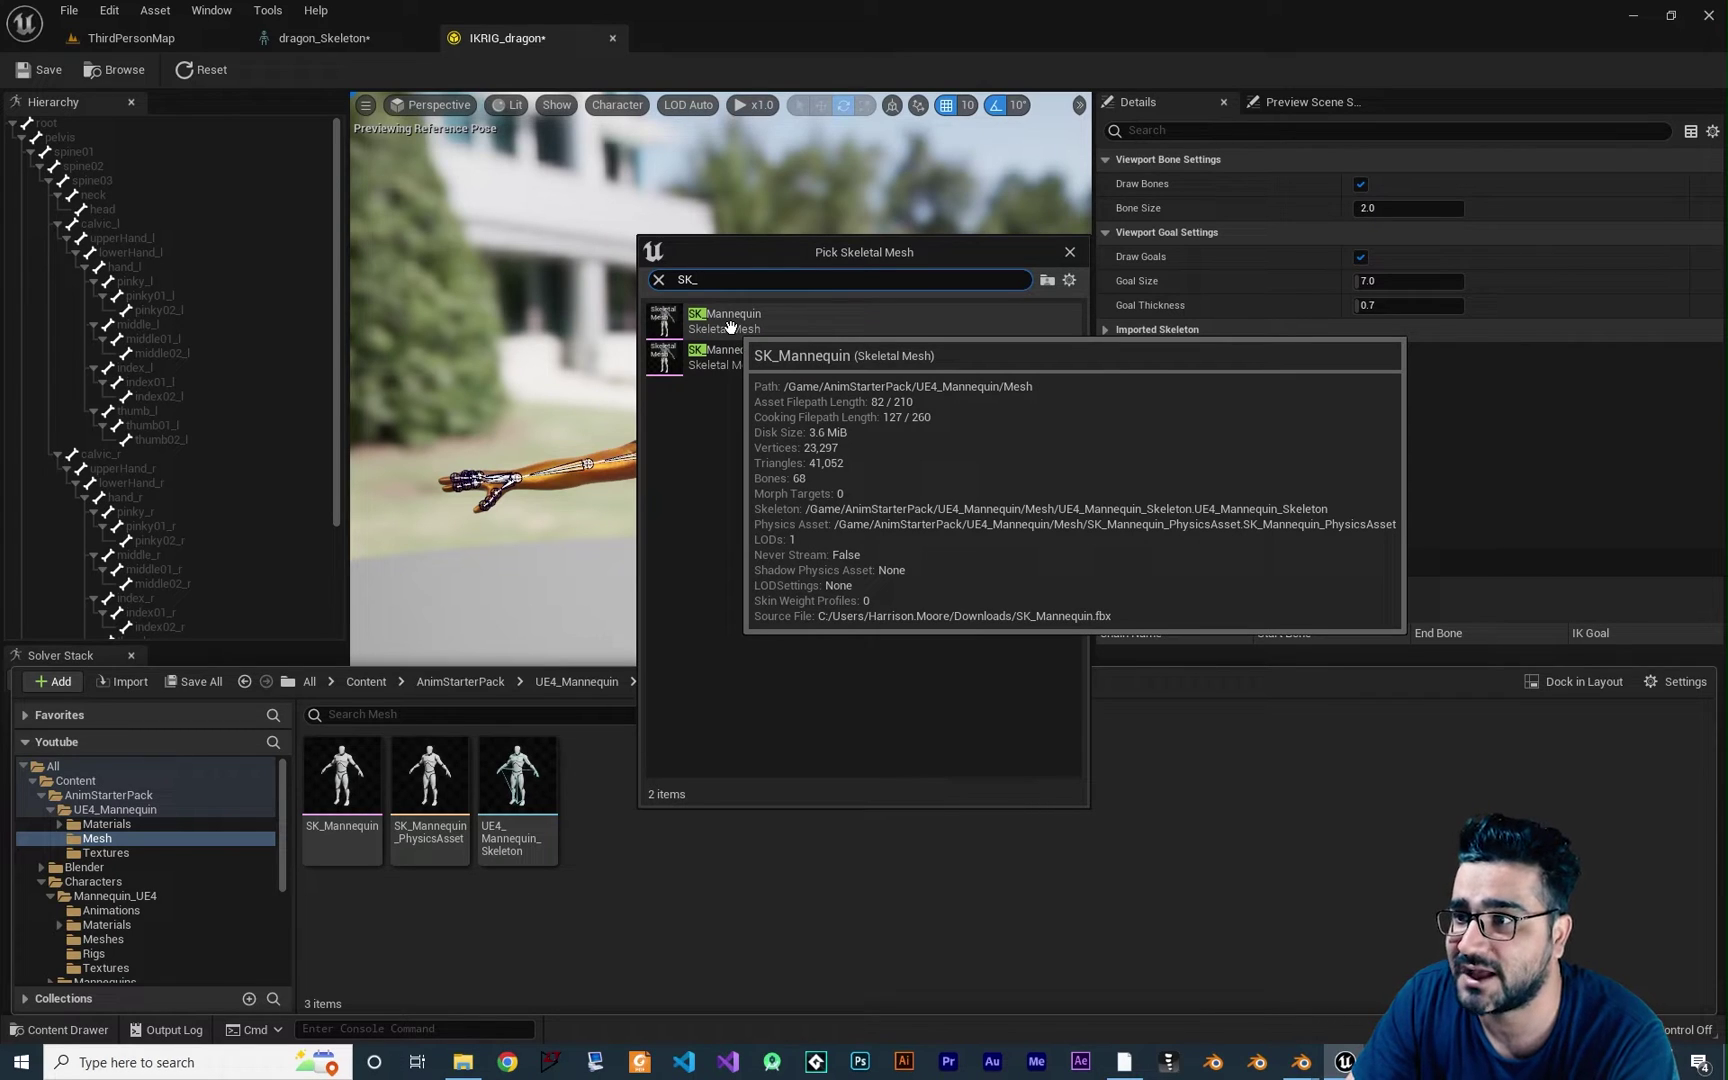
{"action": "mouse_move", "coordinate": [737, 357]}
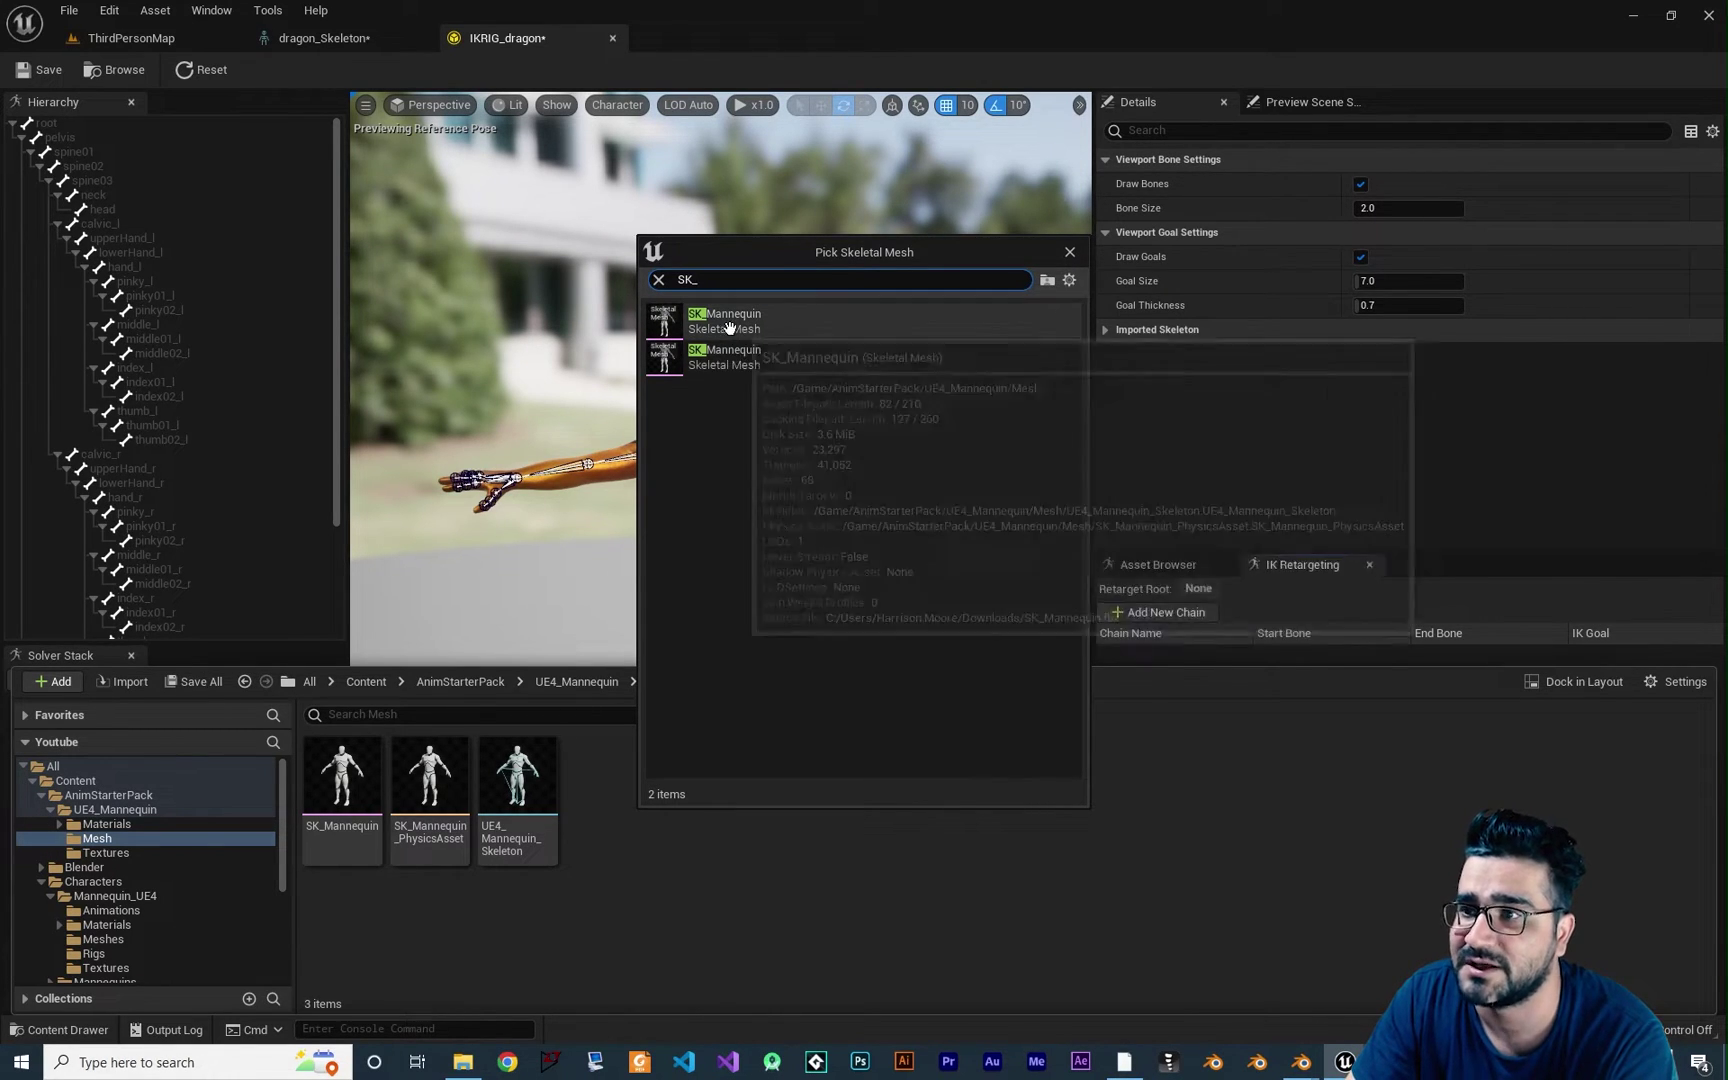
{"action": "left_click", "coordinate": [737, 357]}
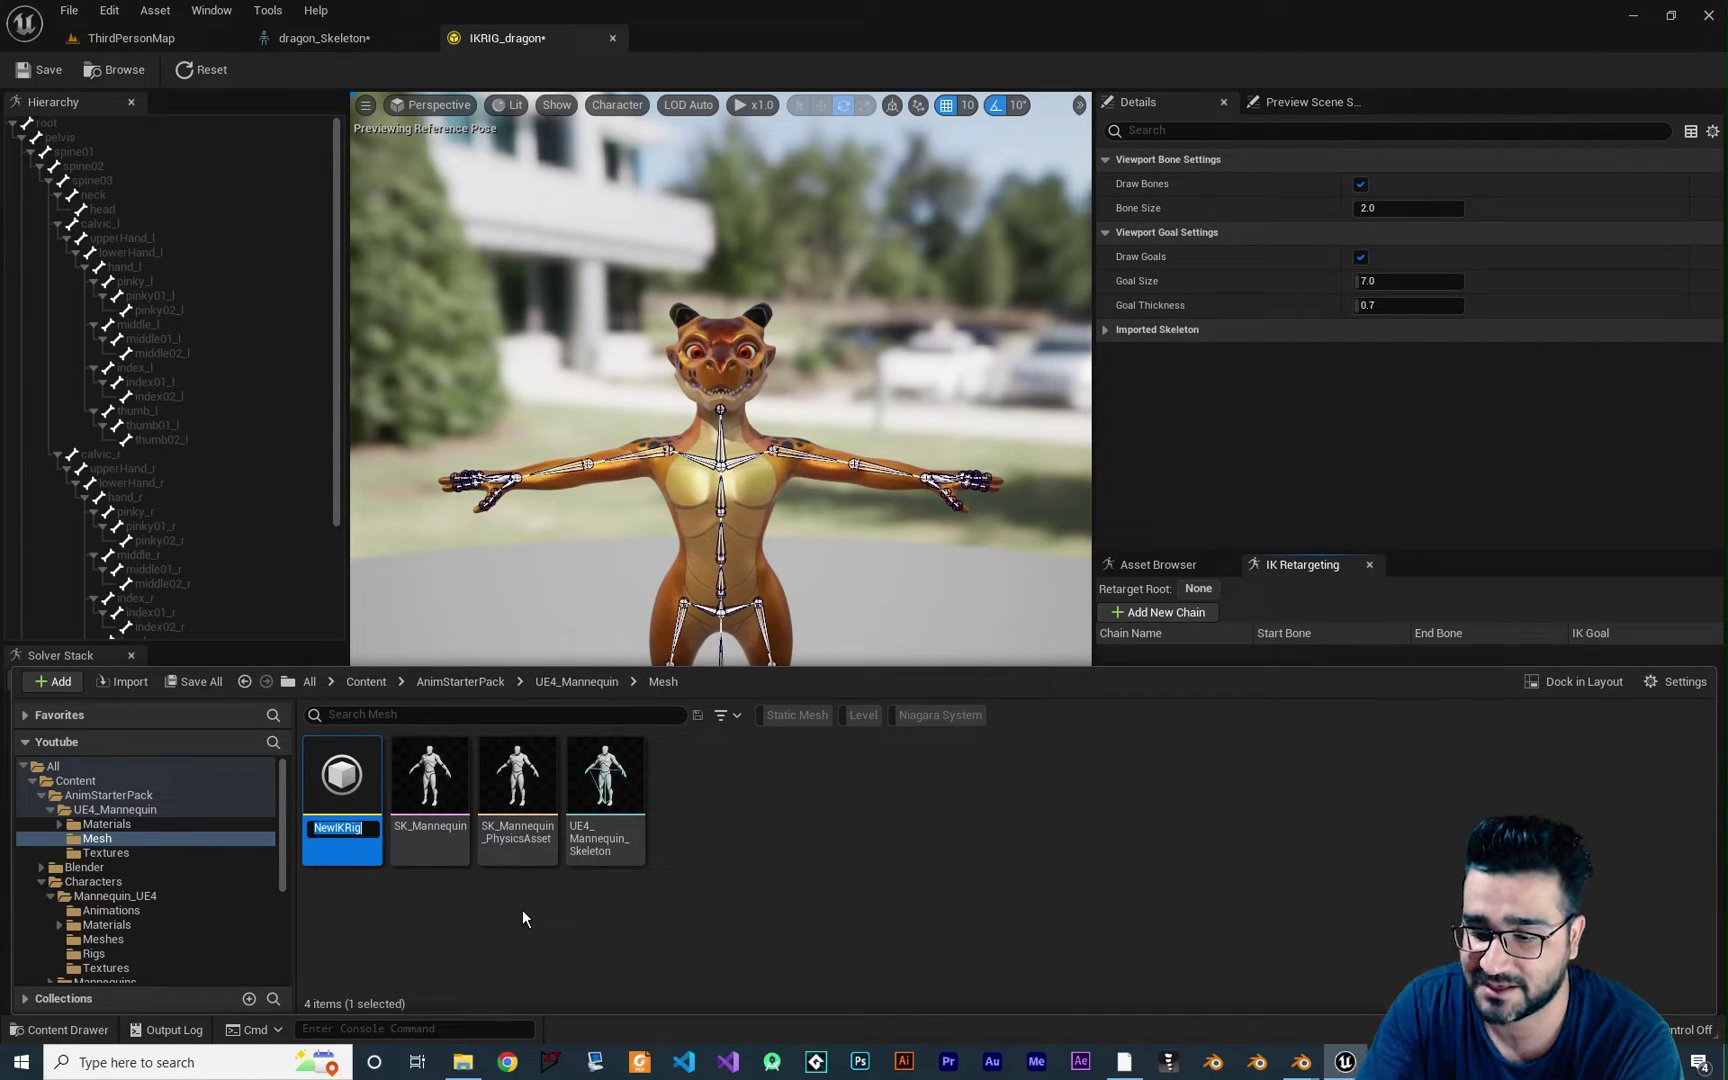
Name the mannequin's IK Rig asset IKRIG_man and open it.
{"action": "type", "text": "IKRIG_"}
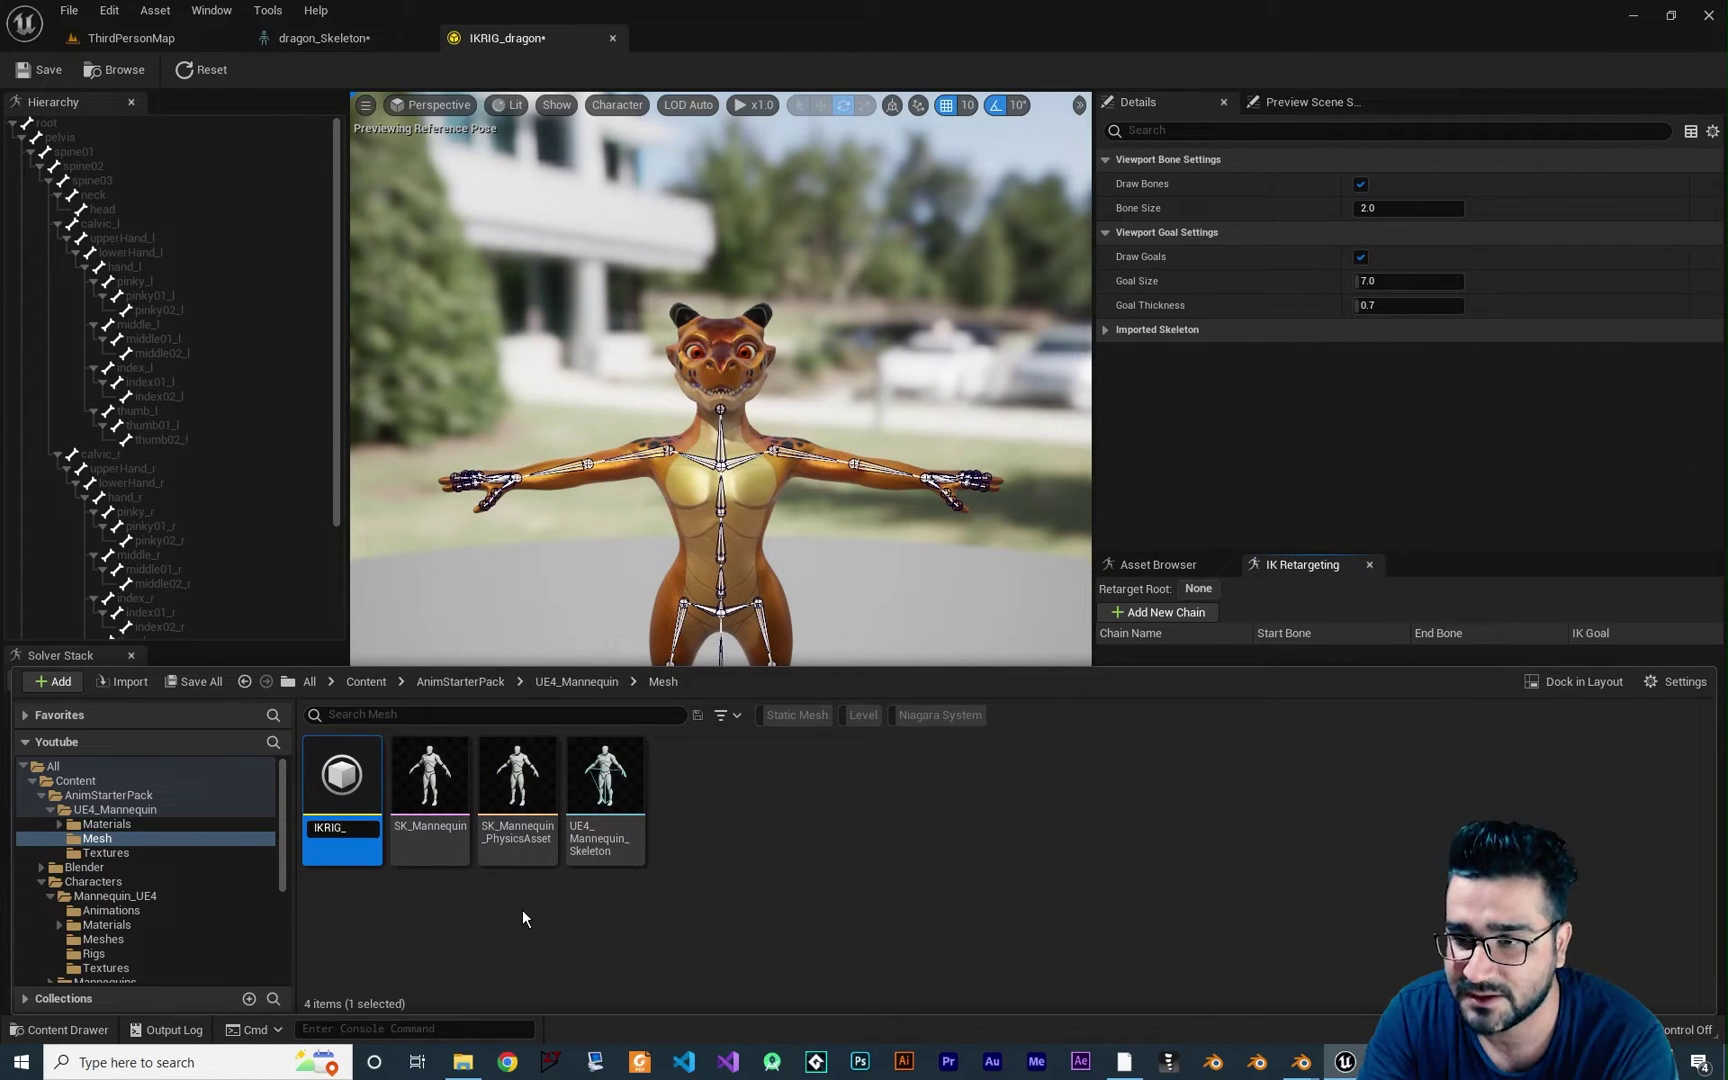
{"action": "type", "text": "man"}
{"action": "left_click", "coordinate": [580, 921]}
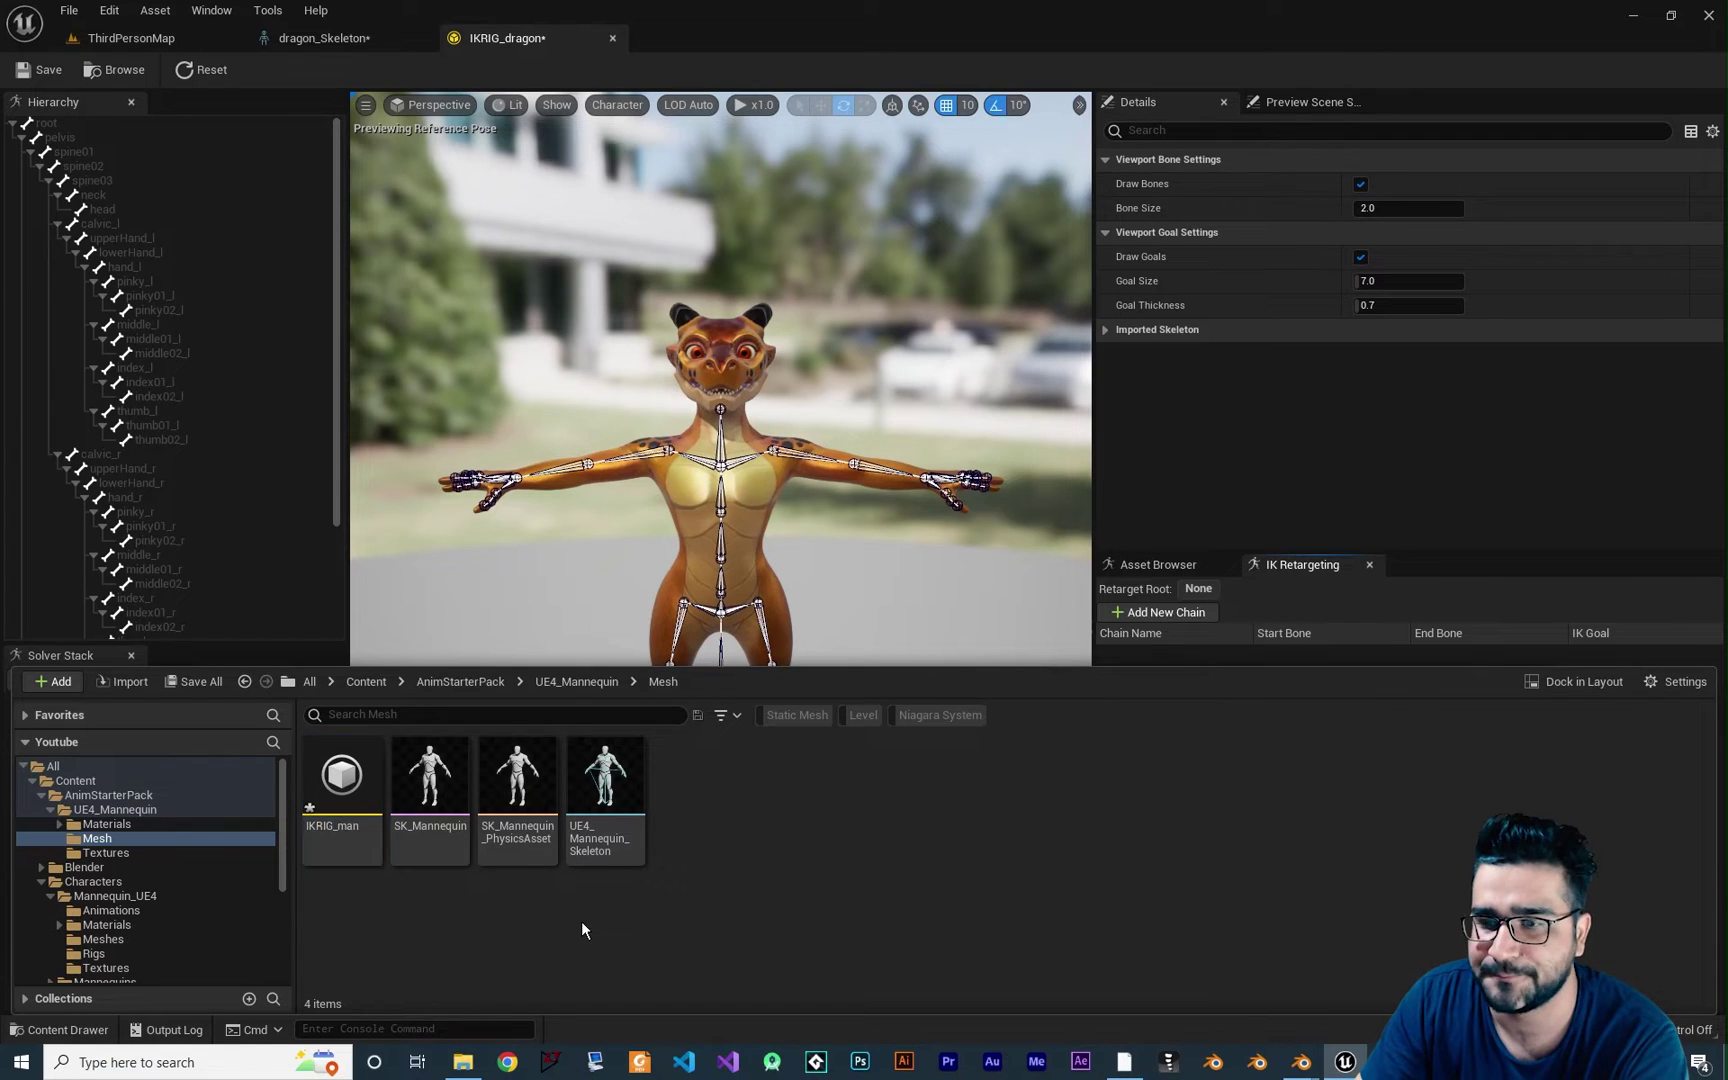
{"action": "double_click", "coordinate": [340, 800]}
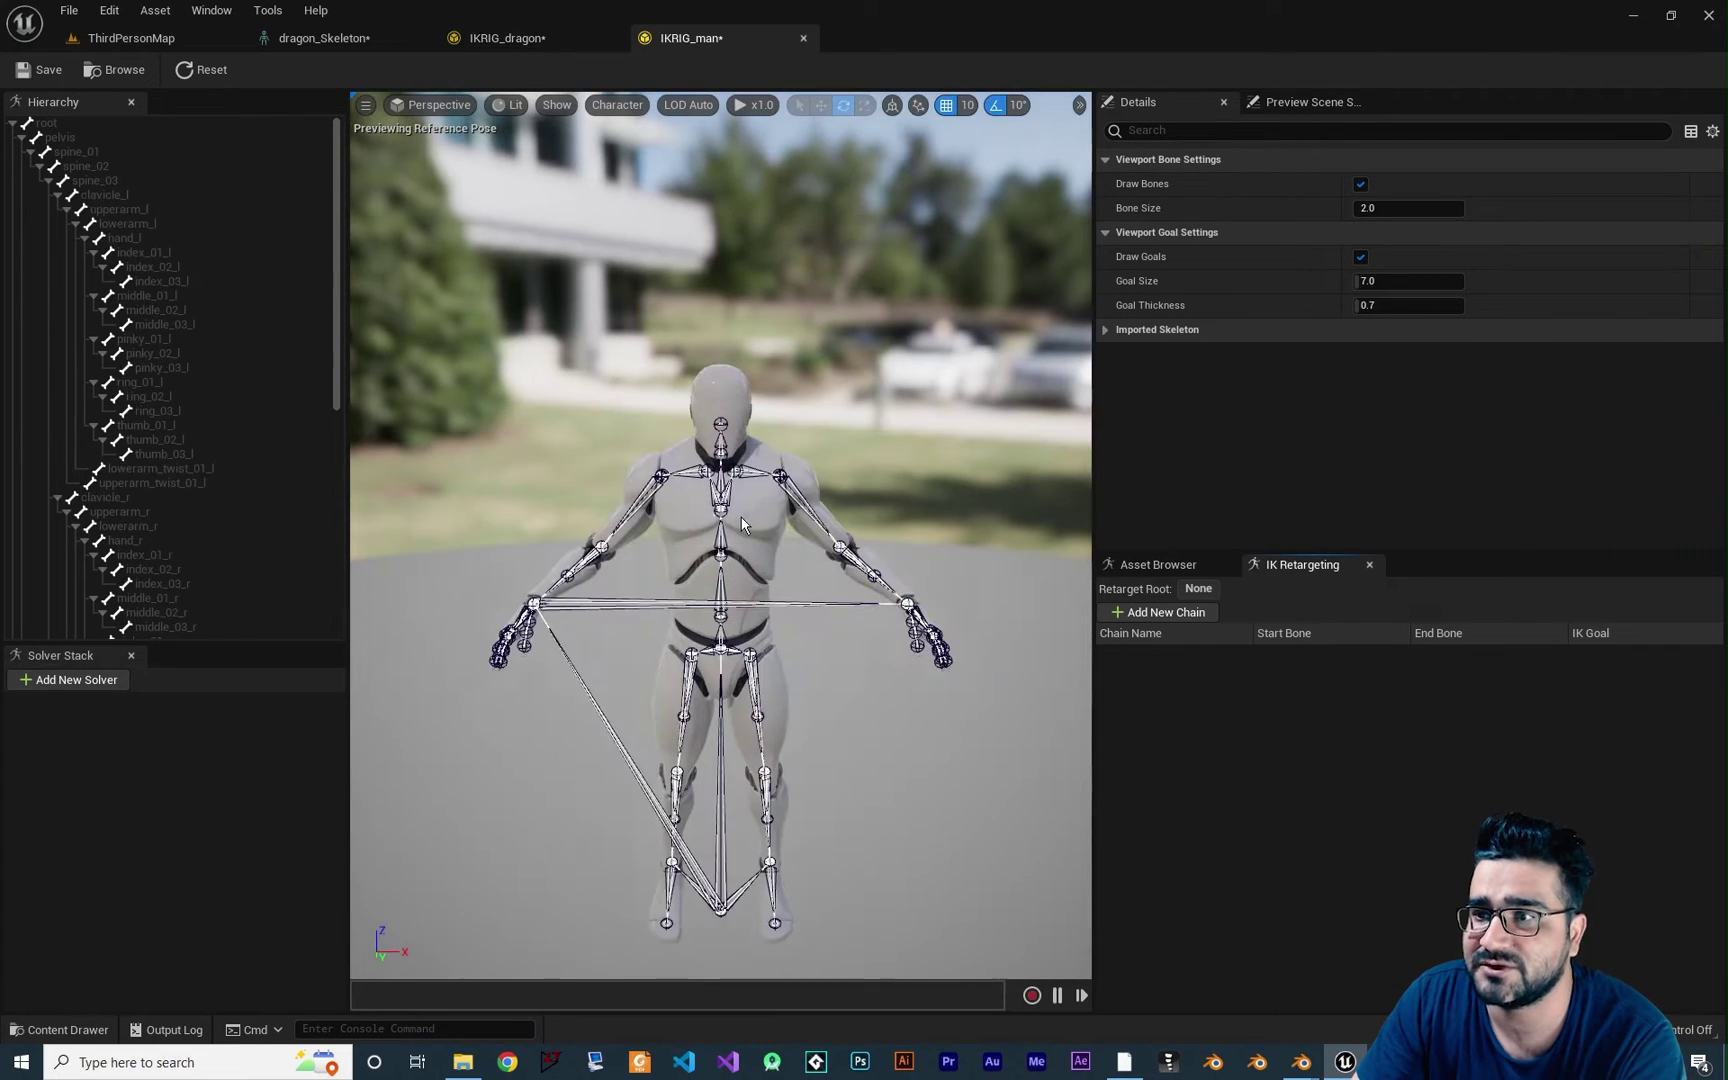
Bring IKRIG_dragon back into view, review the IK rig diagram in Paint, and return to Unreal Editor.
{"action": "left_click", "coordinate": [508, 38]}
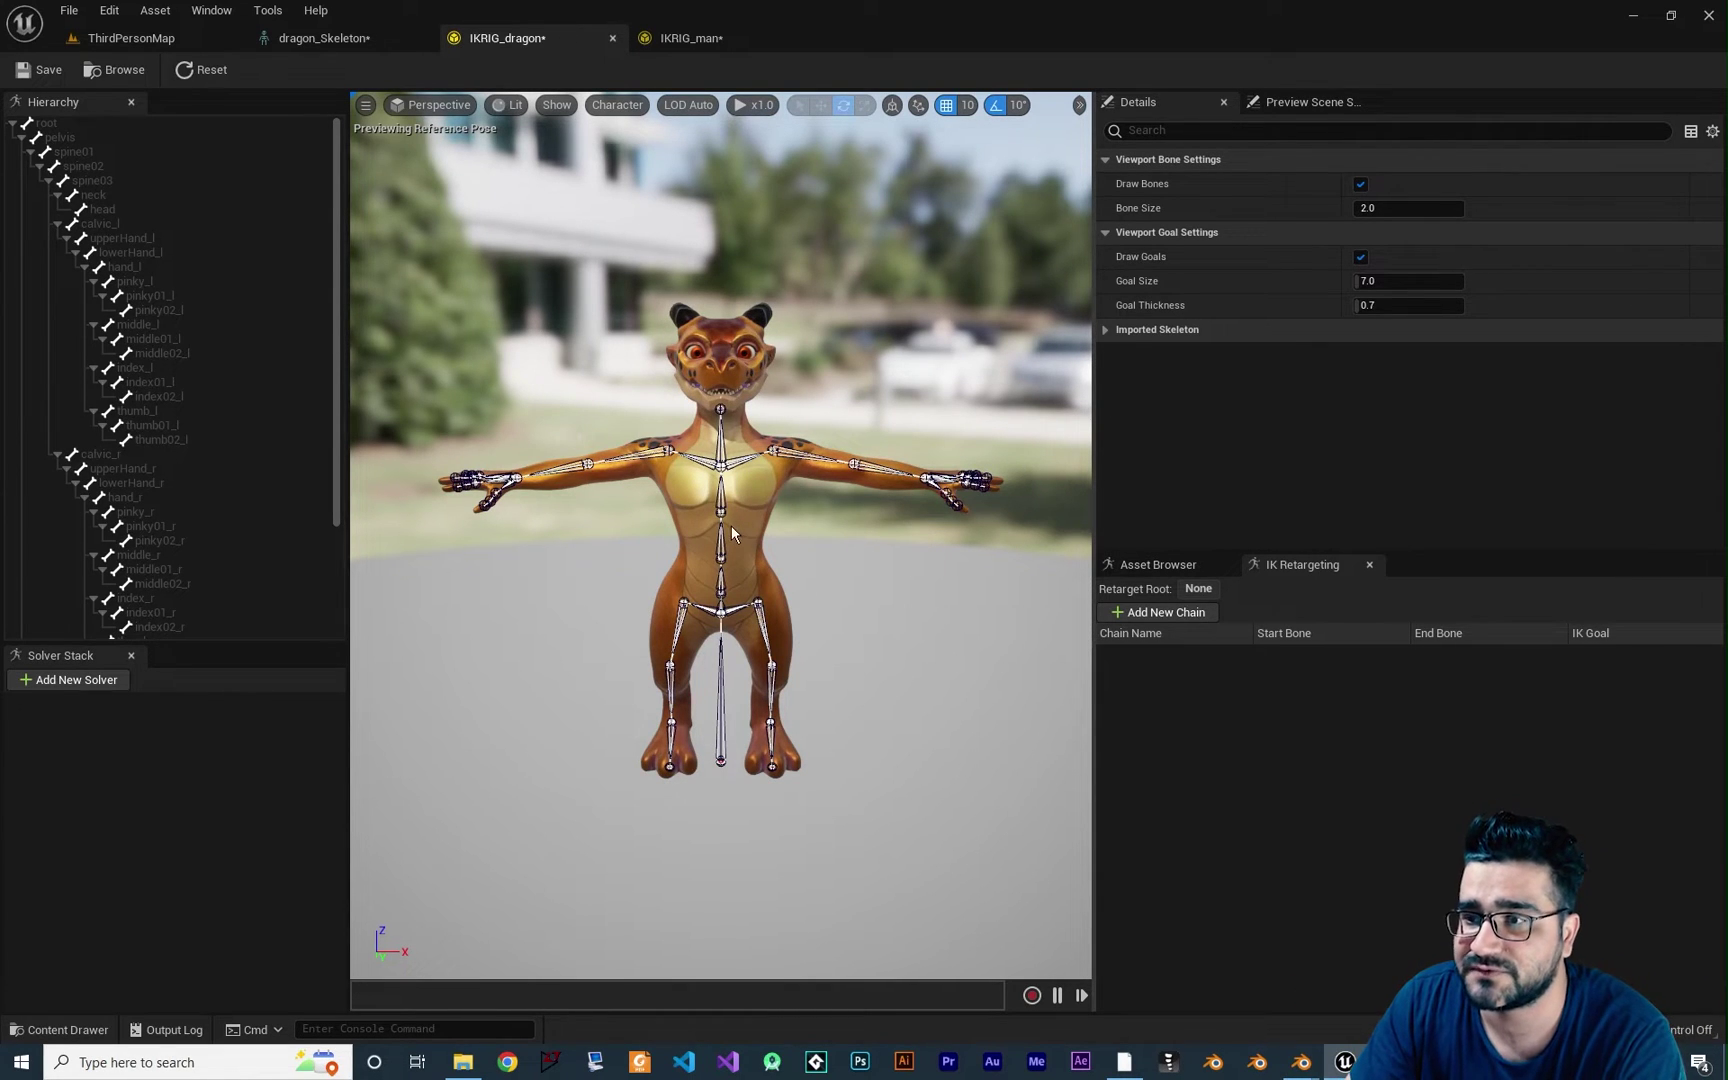
{"action": "key", "text": "alt+Tab"}
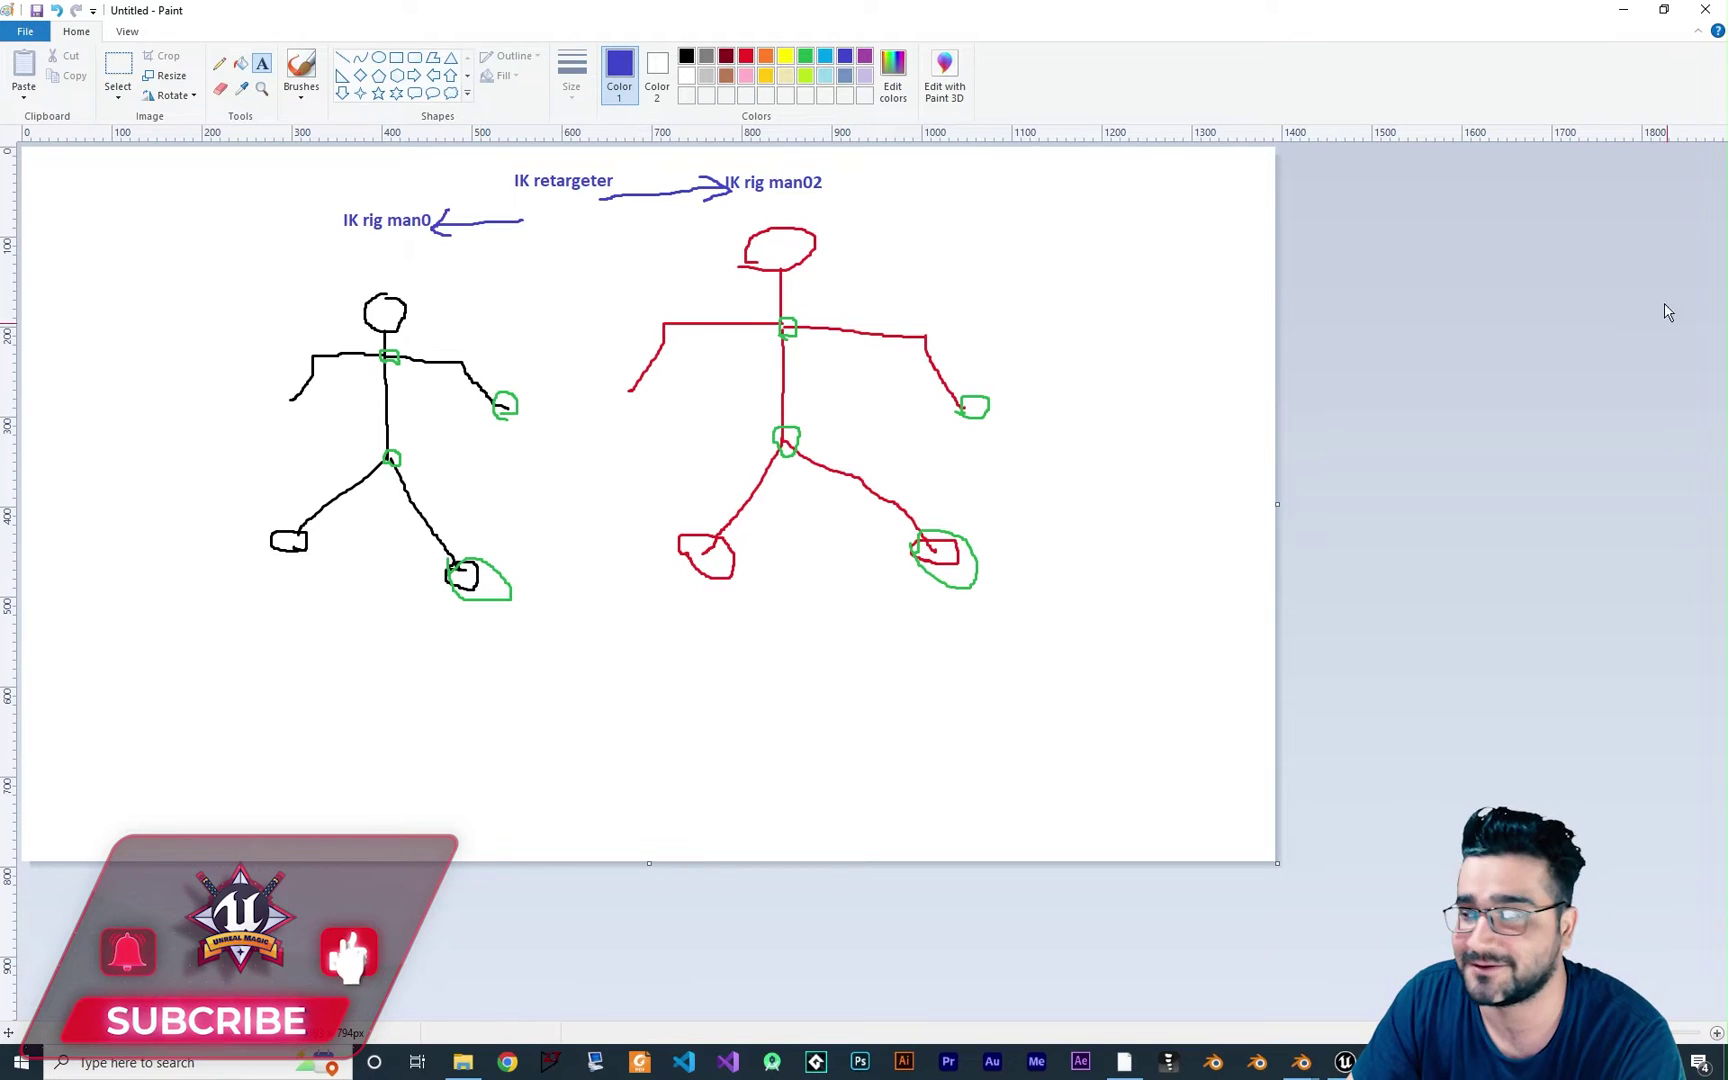
{"action": "key", "text": "alt+Tab"}
Add a retarget chain named head to IKRIG_dragon, with neck as start bone and head as end bone.
{"action": "left_click", "coordinate": [1166, 613]}
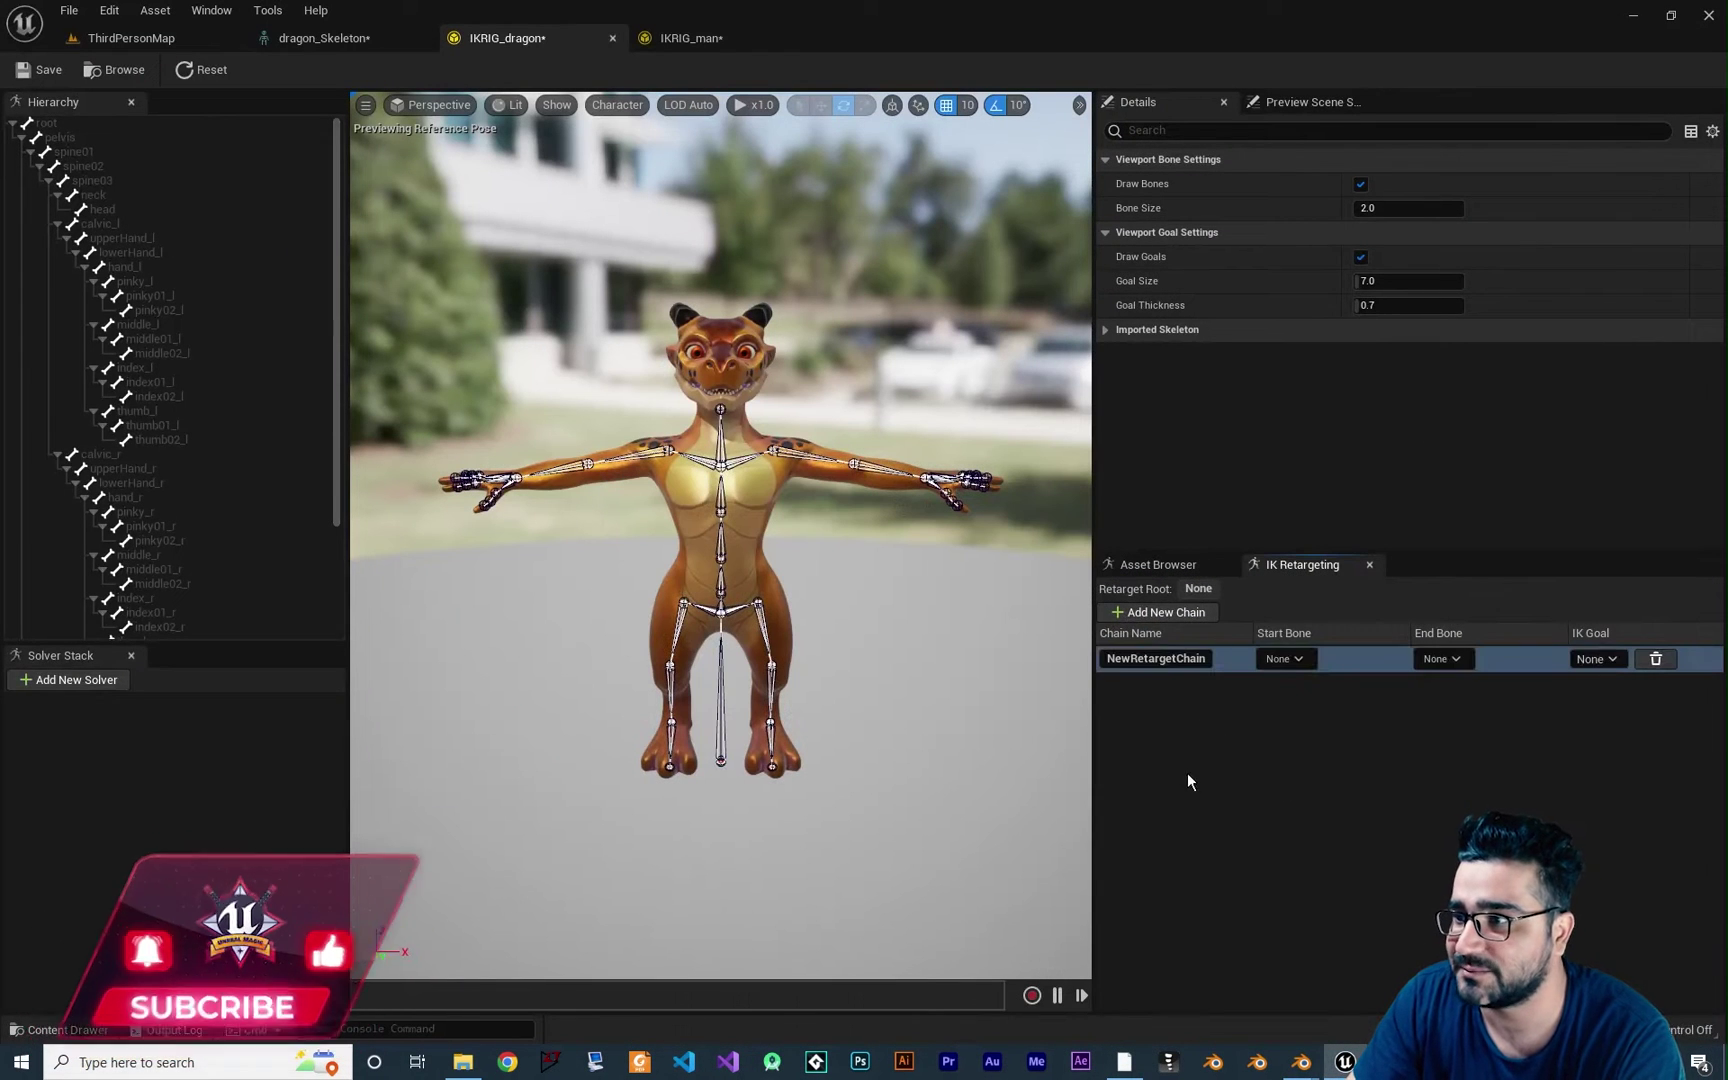
{"action": "type", "text": "head"}
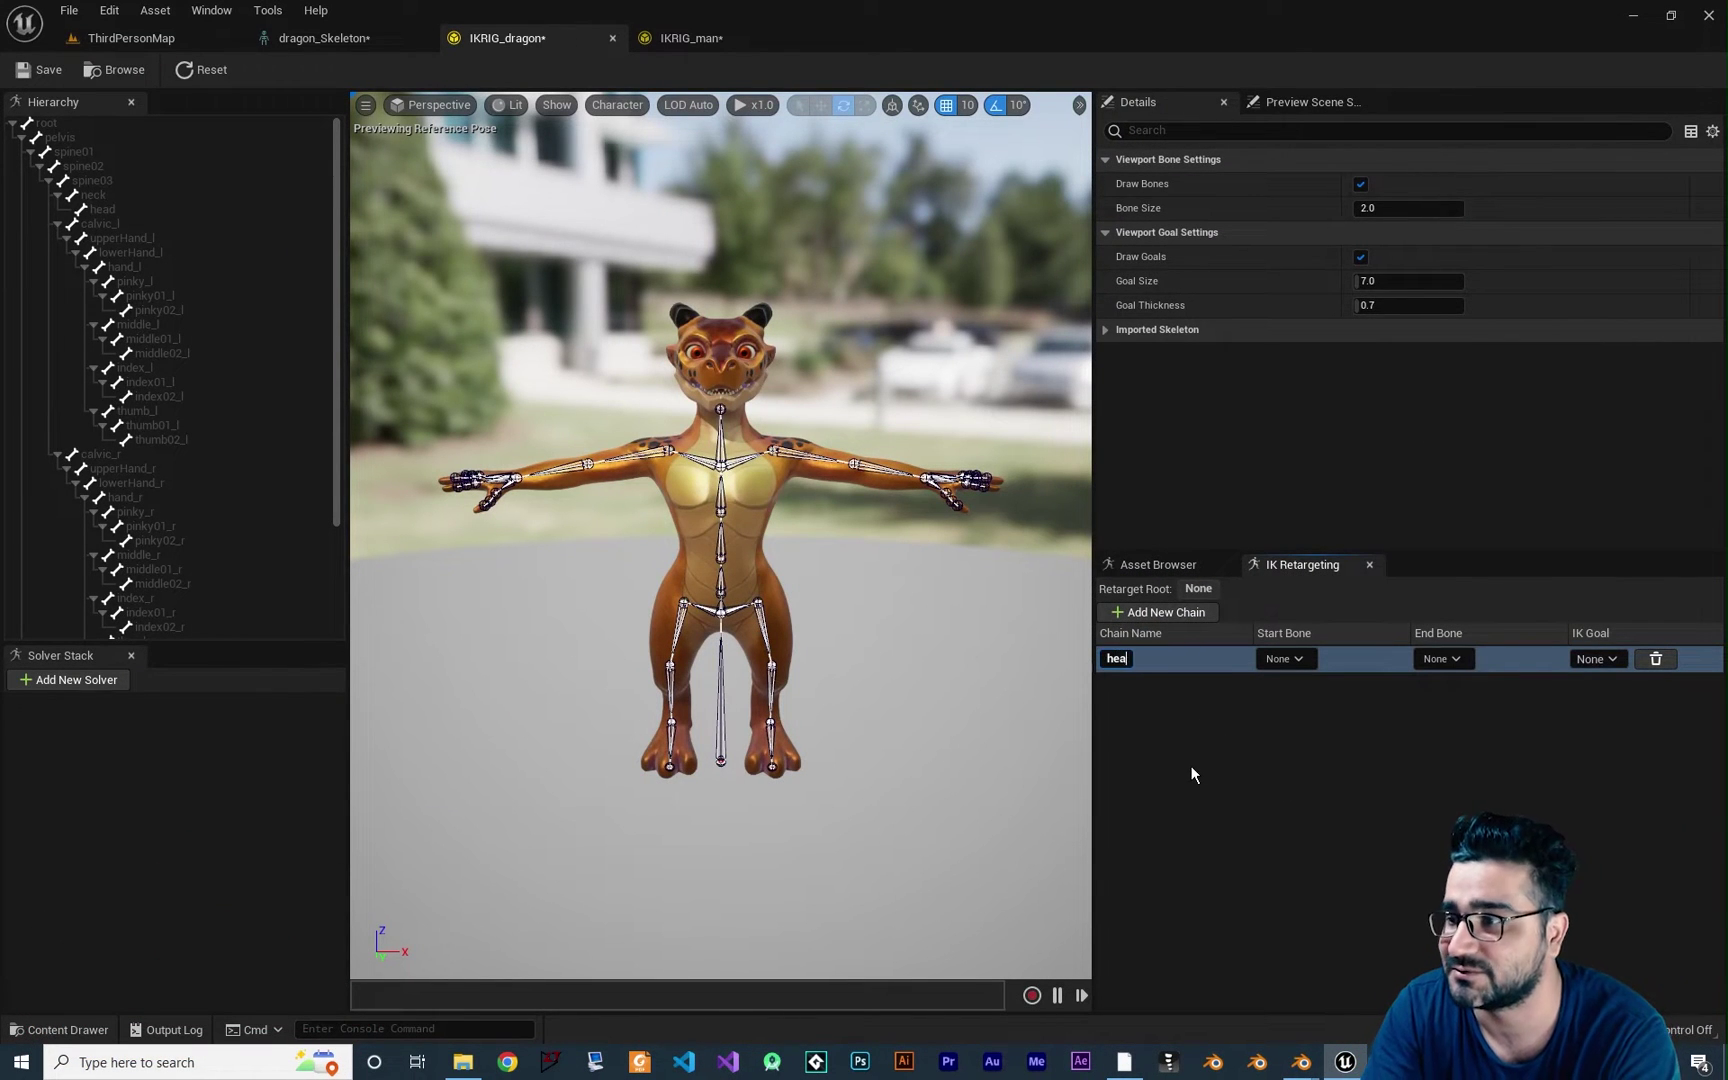
{"action": "key", "text": "Return"}
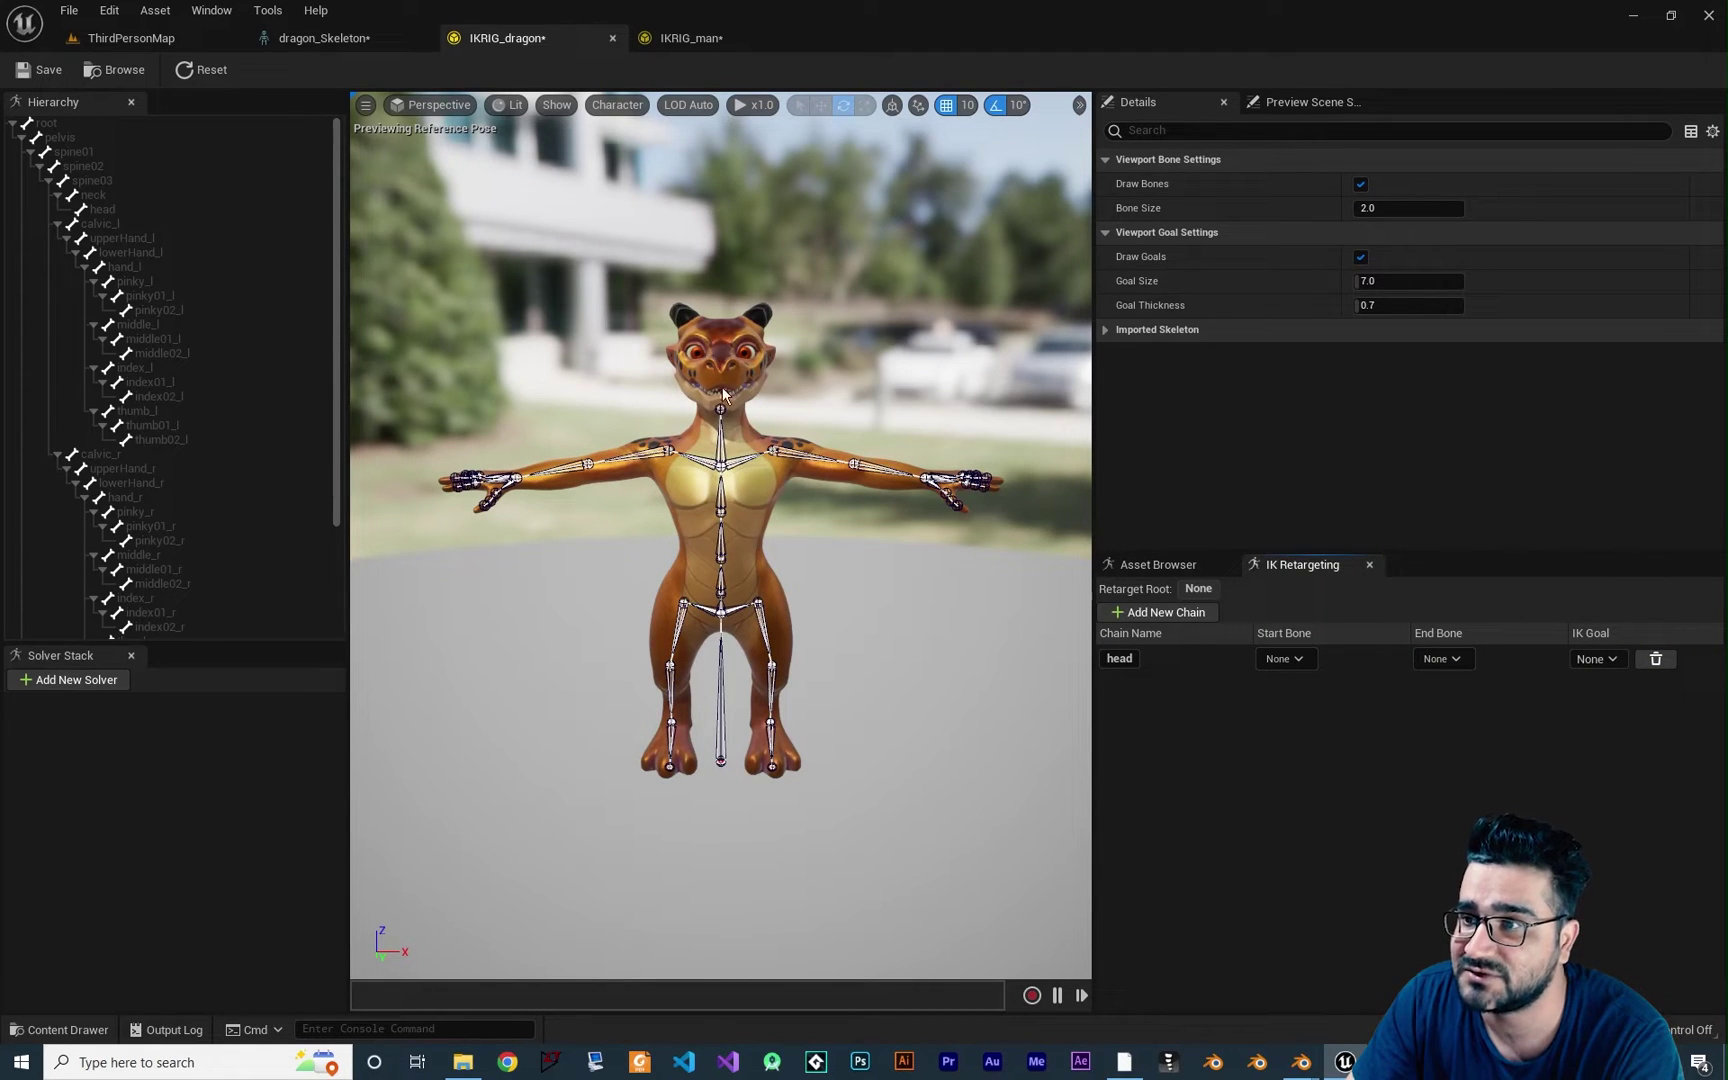
{"action": "left_click", "coordinate": [1280, 658]}
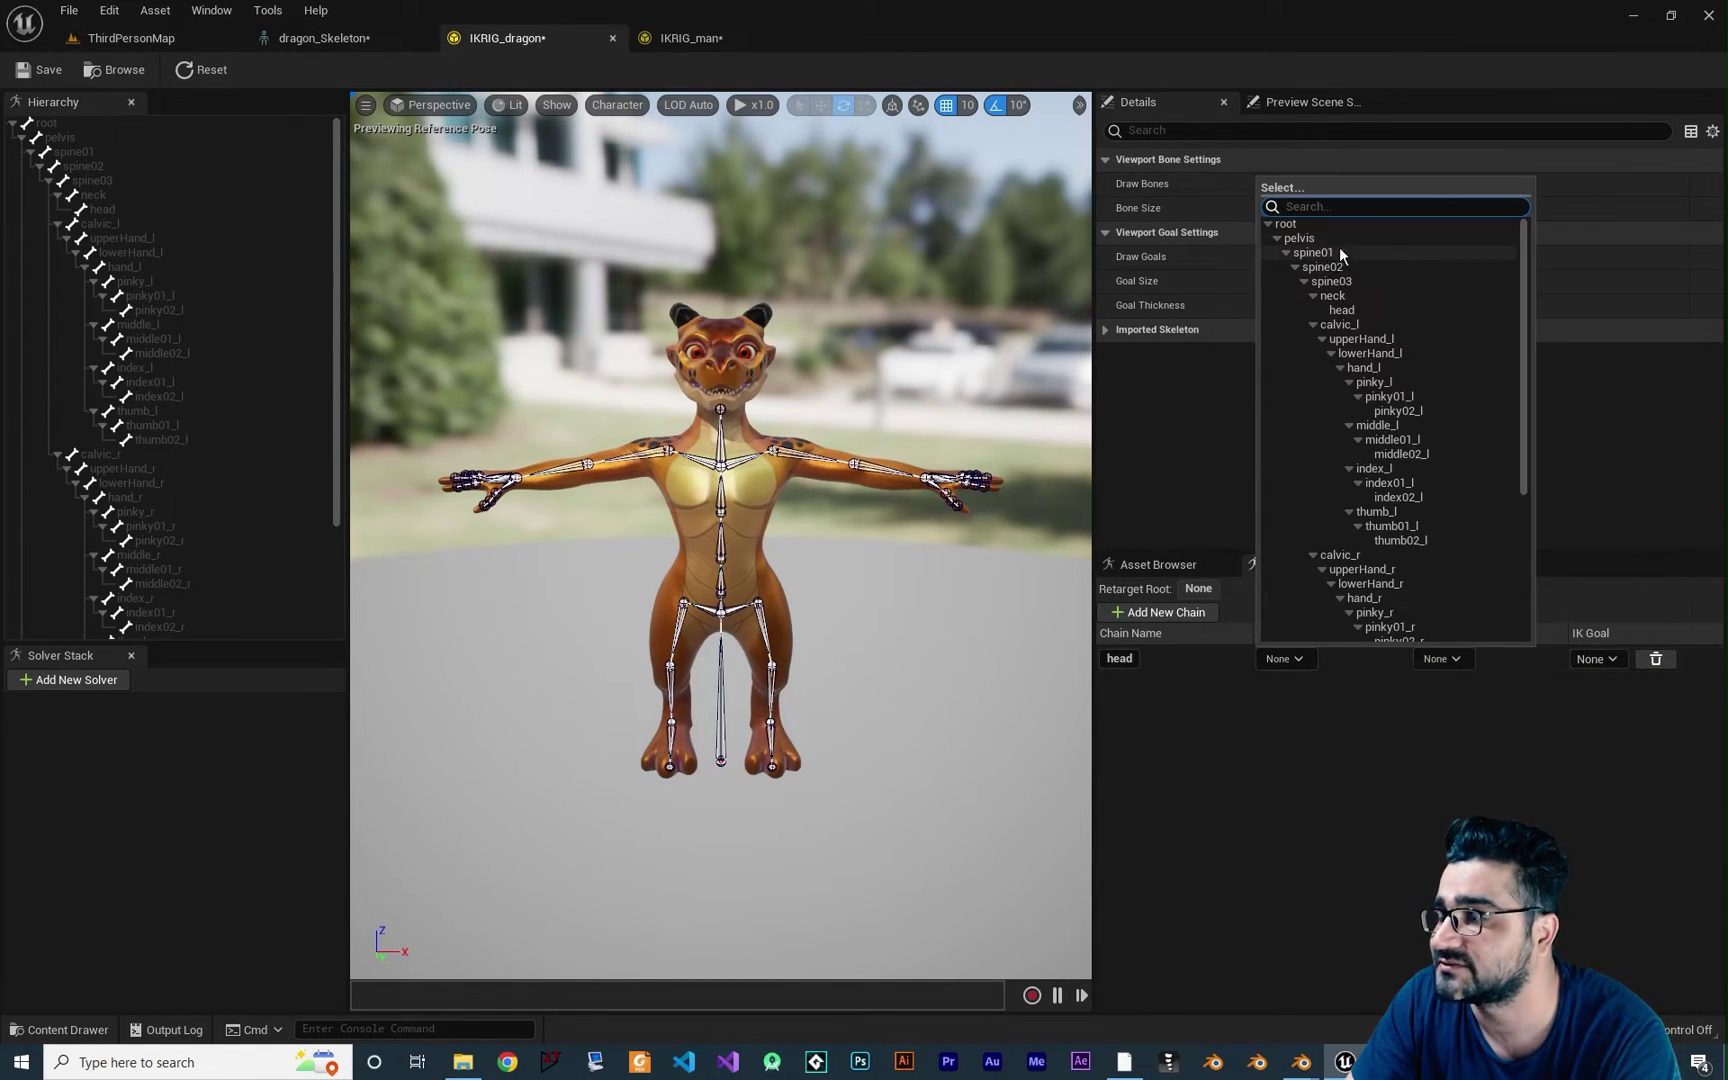
{"action": "left_click", "coordinate": [1340, 296]}
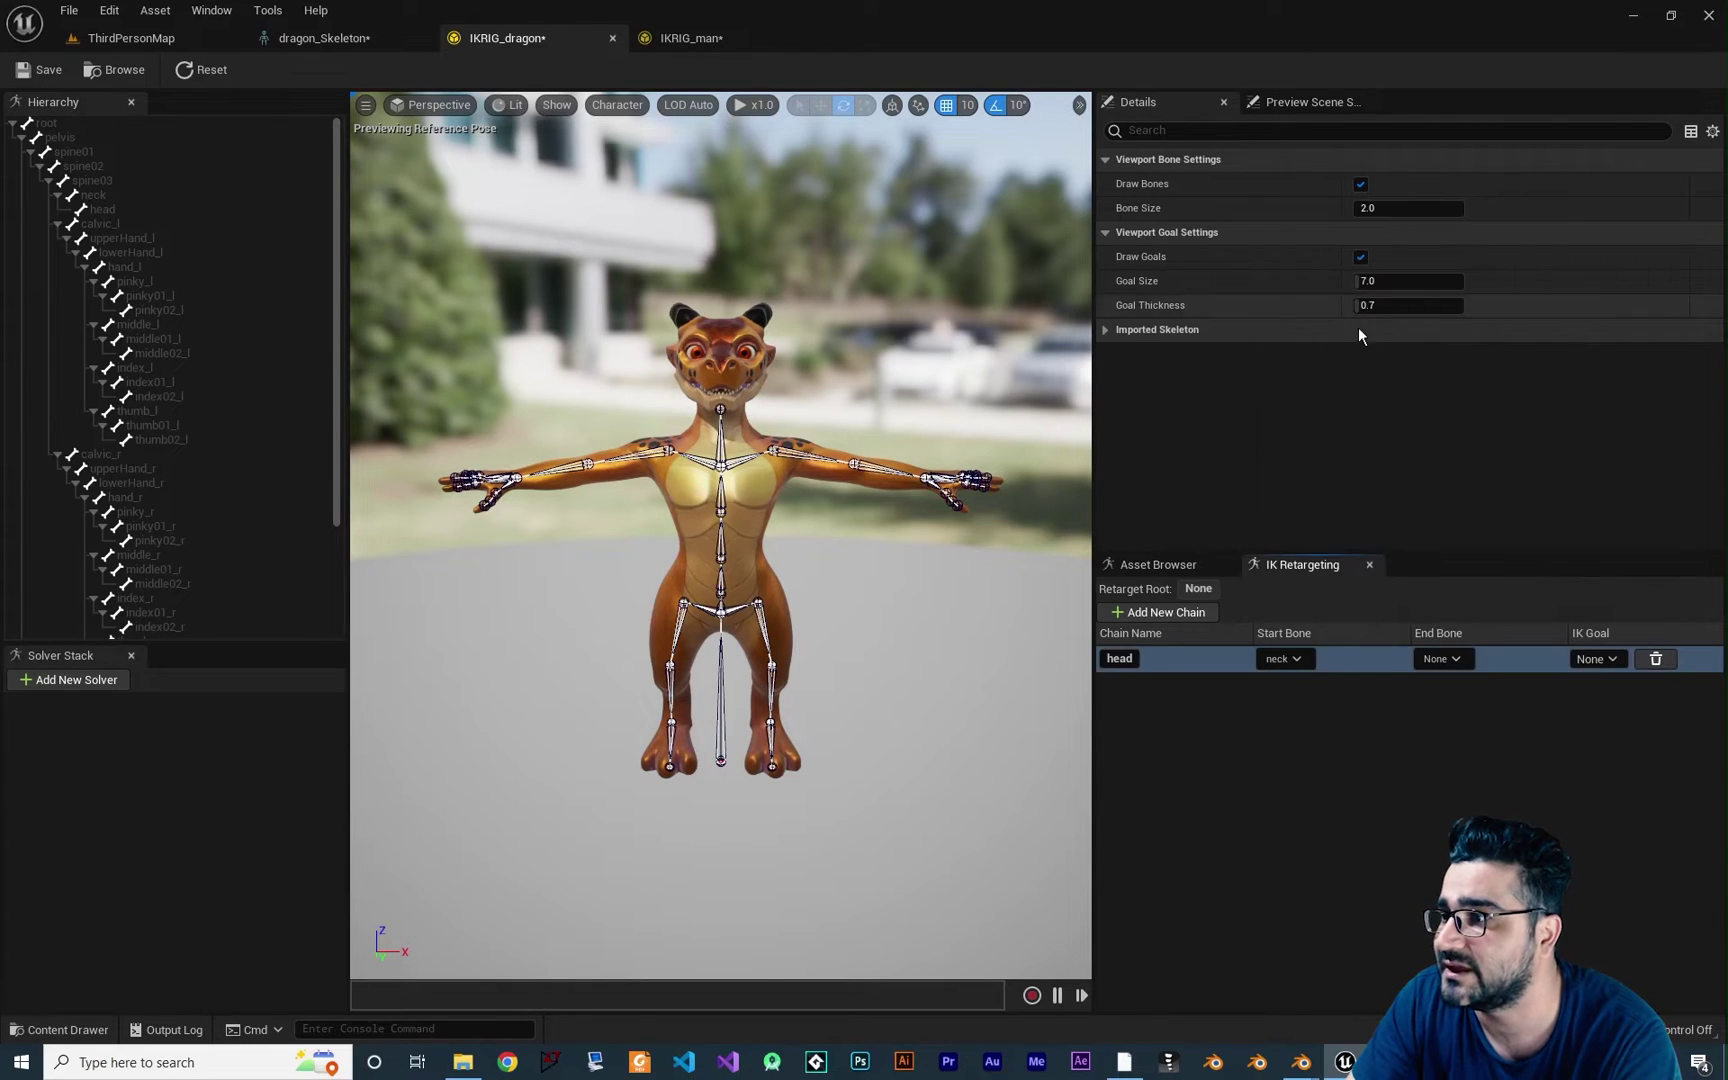
{"action": "left_click", "coordinate": [1450, 658]}
{"action": "left_click", "coordinate": [1497, 311]}
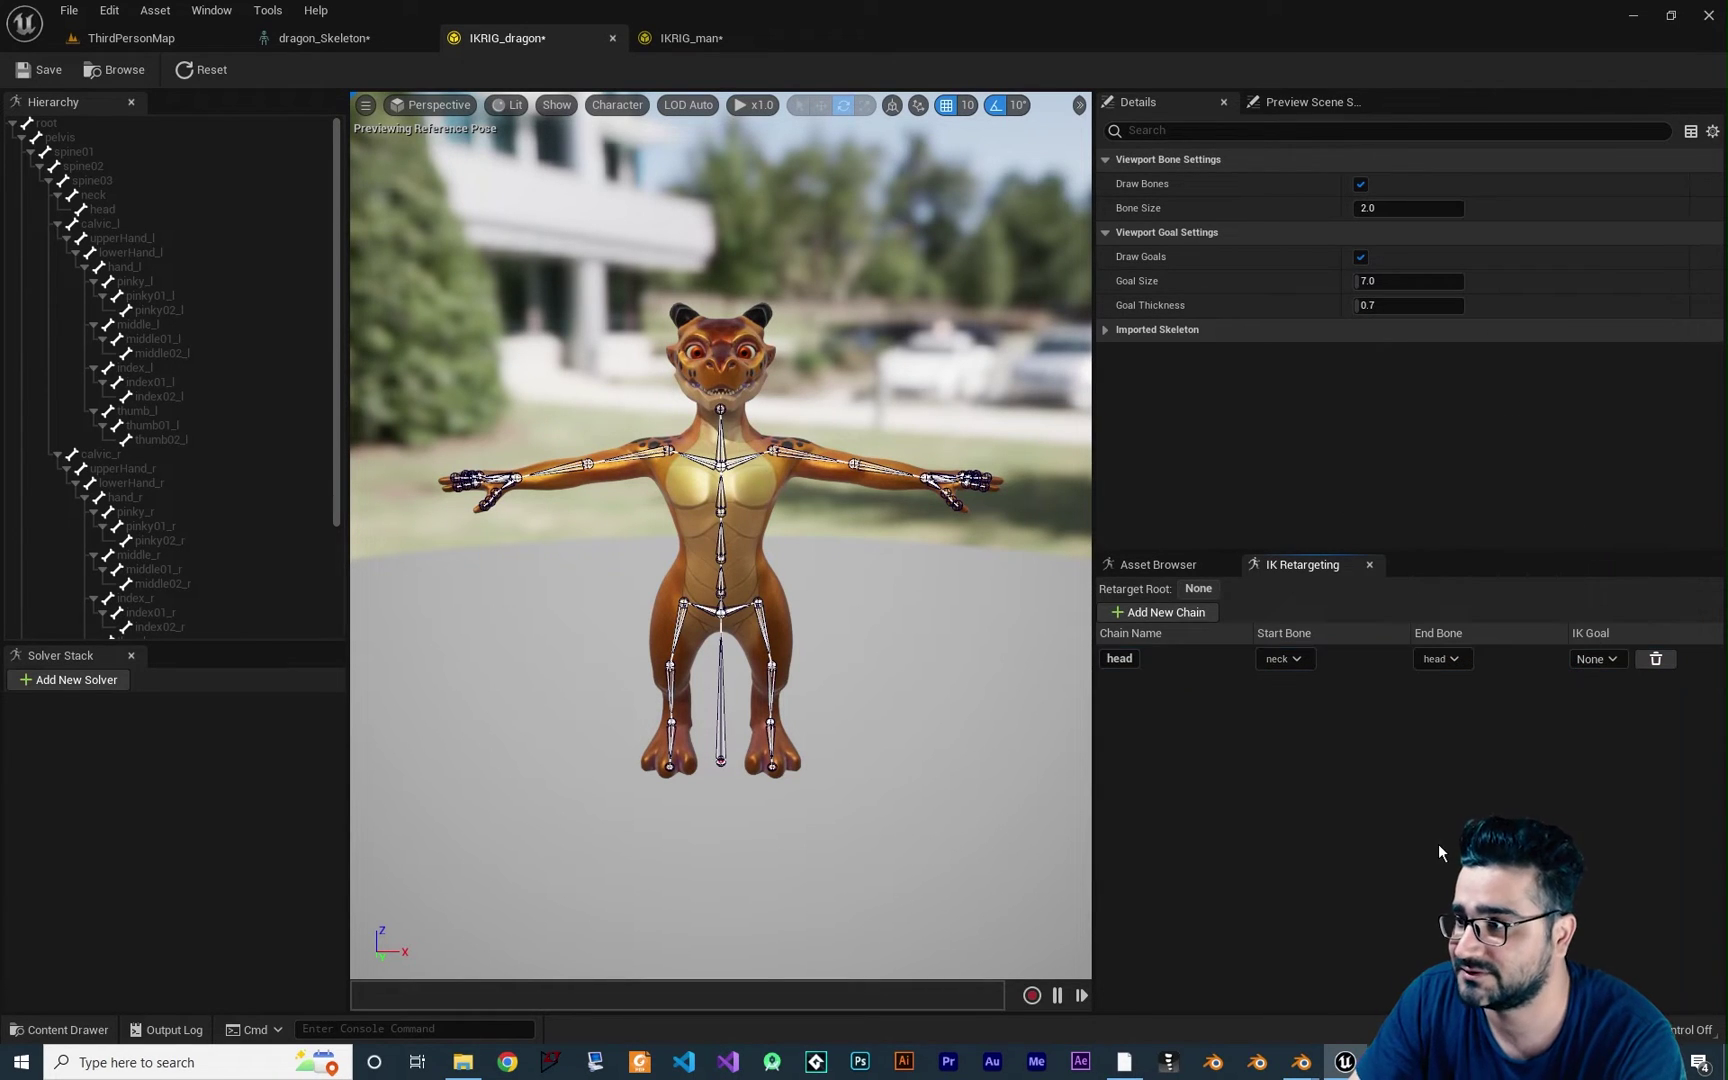
Add a retarget chain named Hand_l to IKRIG_dragon, with calvic_l as start bone and hand_l as end bone.
{"action": "left_click", "coordinate": [1162, 612]}
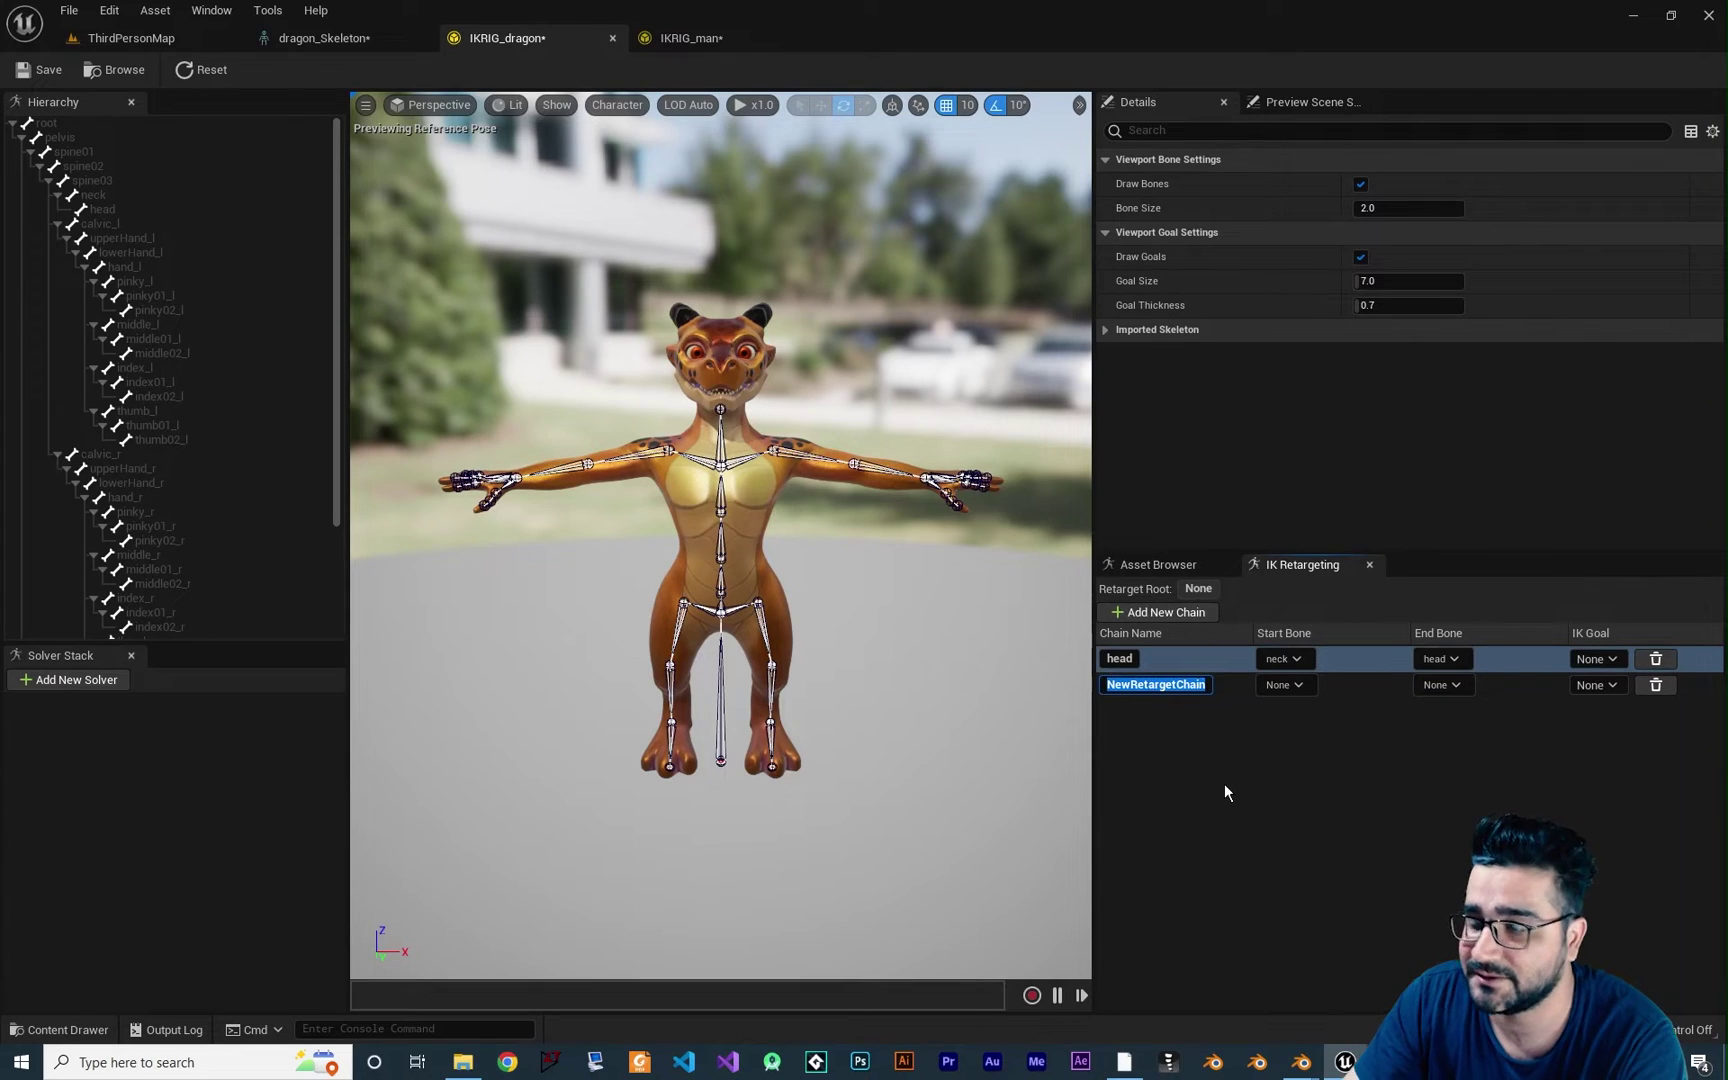
{"action": "type", "text": "Hand_l"}
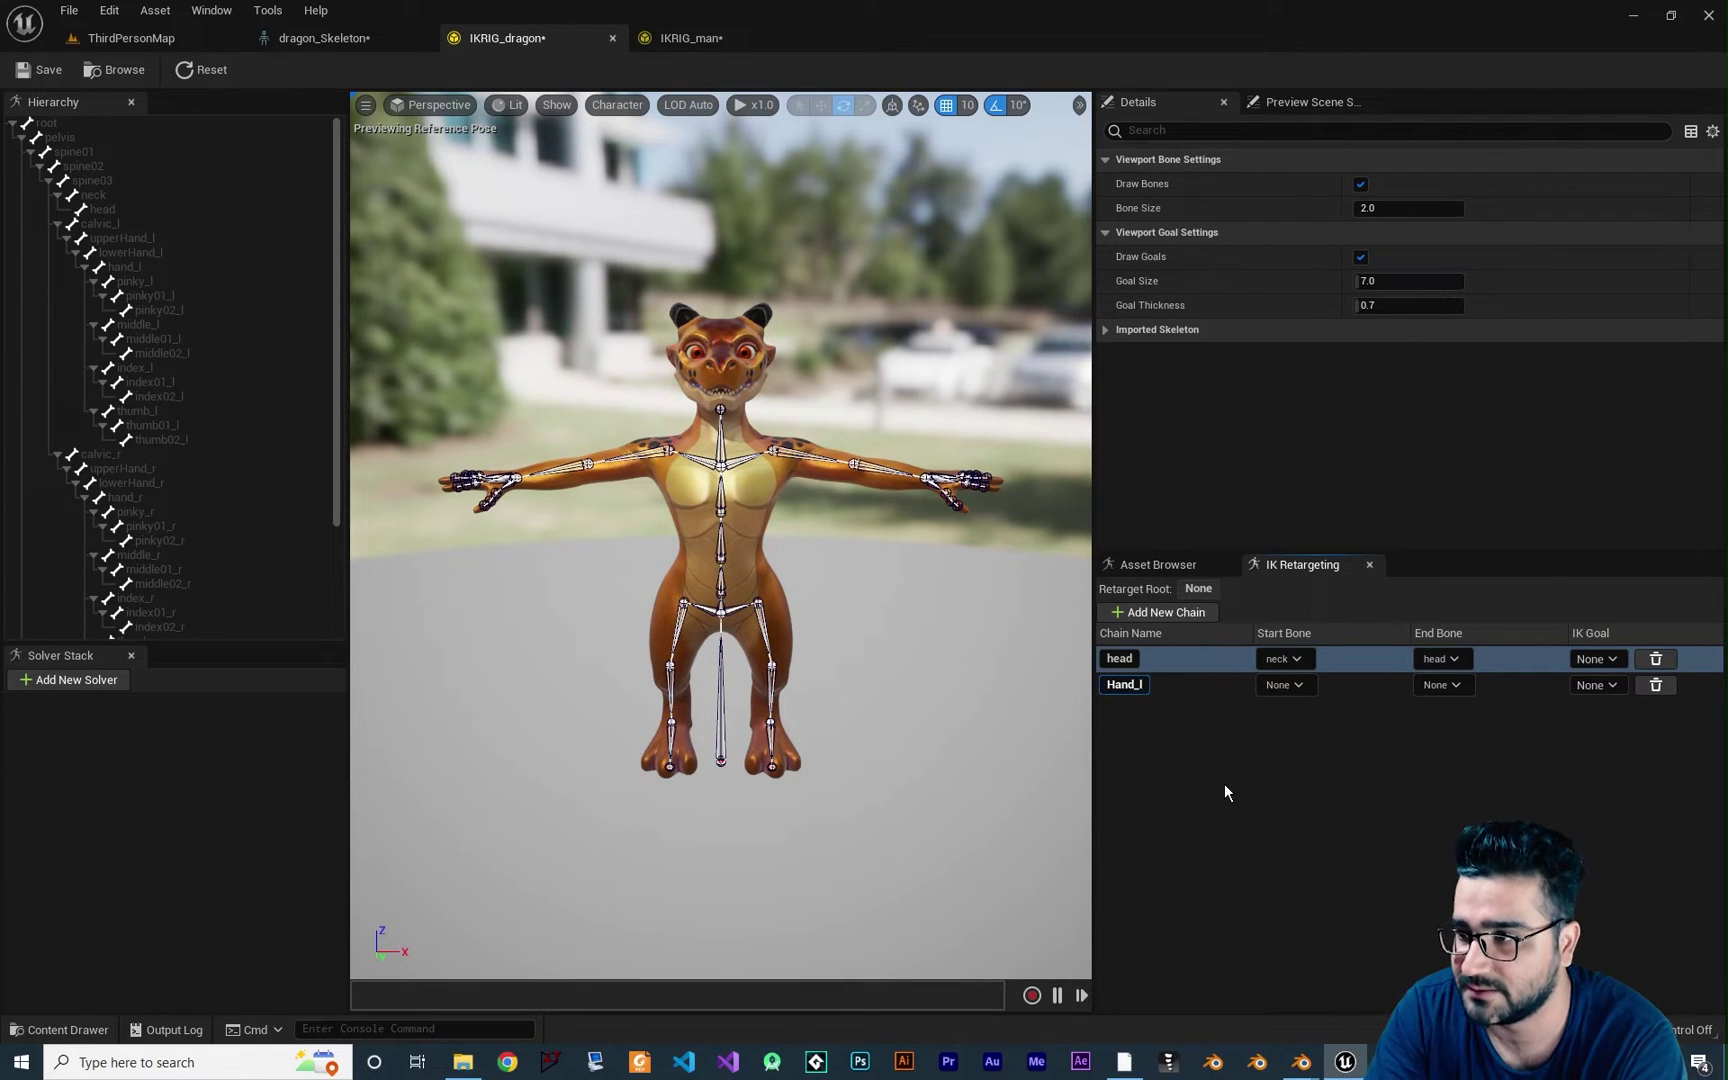
{"action": "key", "text": "Return"}
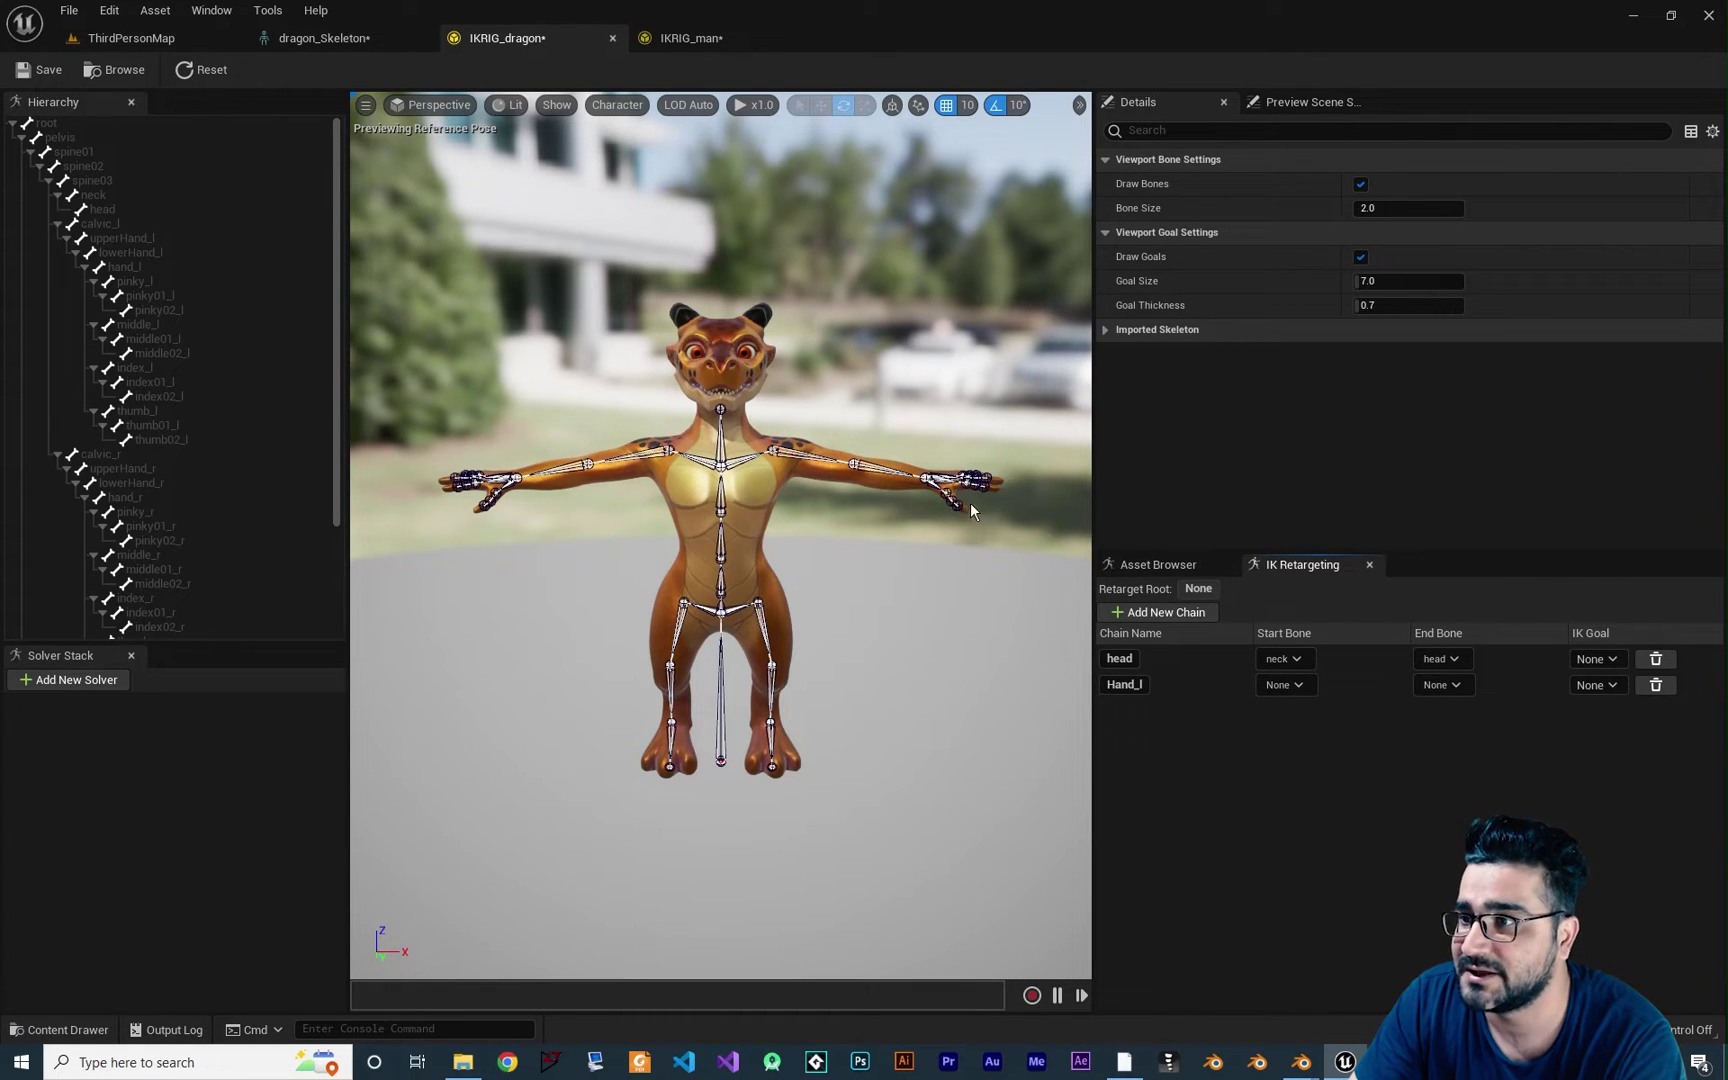
{"action": "mouse_move", "coordinate": [971, 502]}
{"action": "left_mouse_down"}
{"action": "mouse_move", "coordinate": [940, 500]}
{"action": "mouse_move", "coordinate": [968, 485]}
{"action": "left_mouse_up"}
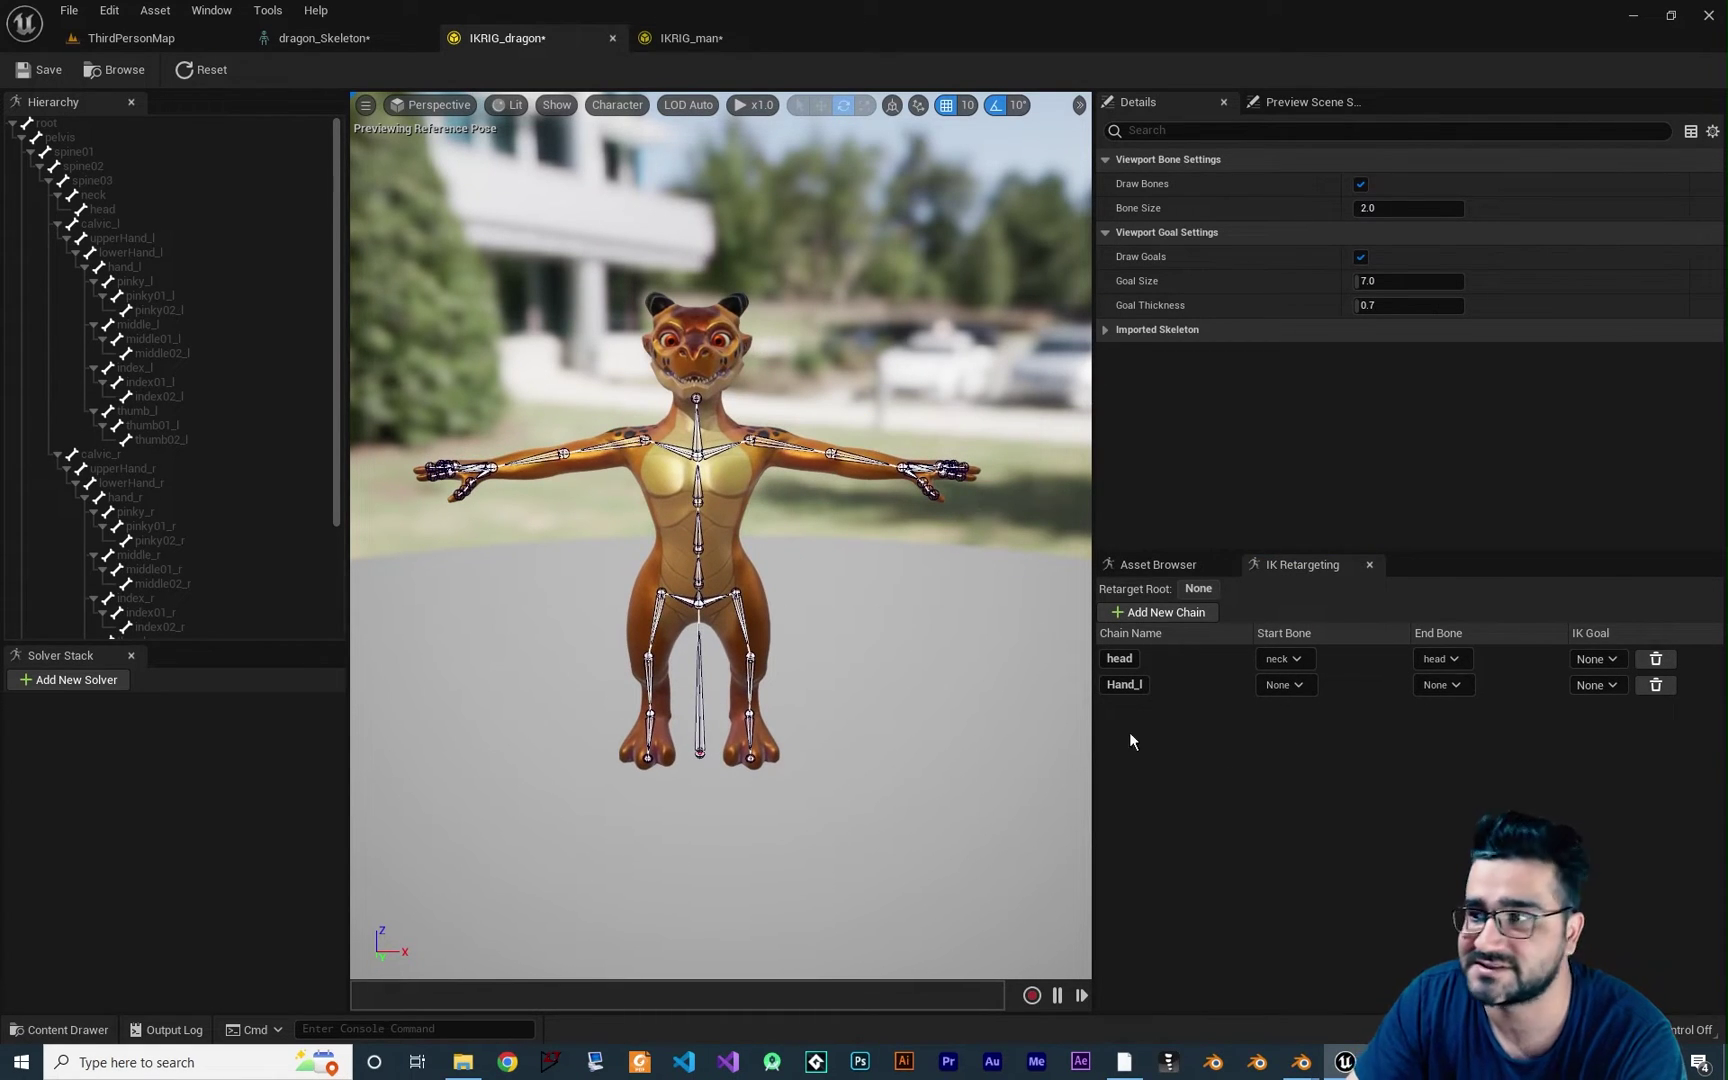
{"action": "left_click", "coordinate": [1293, 686]}
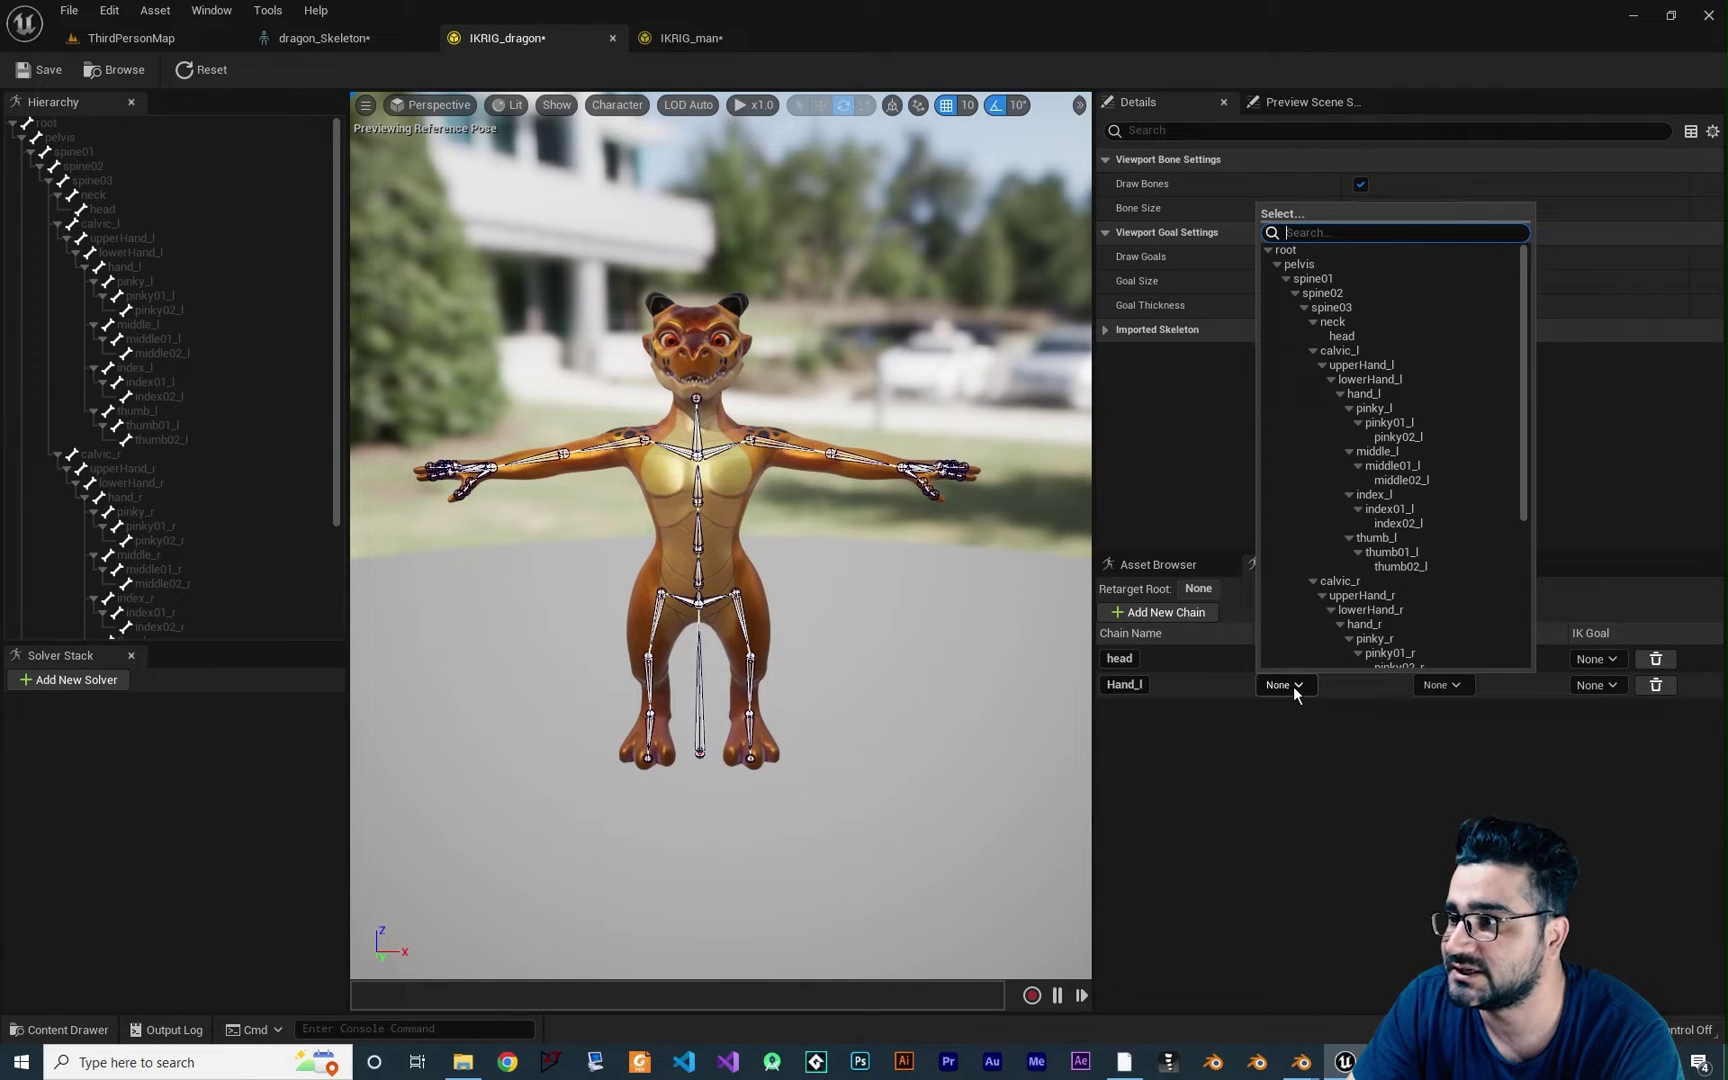
{"action": "left_click", "coordinate": [1345, 350]}
{"action": "left_click", "coordinate": [1443, 684]}
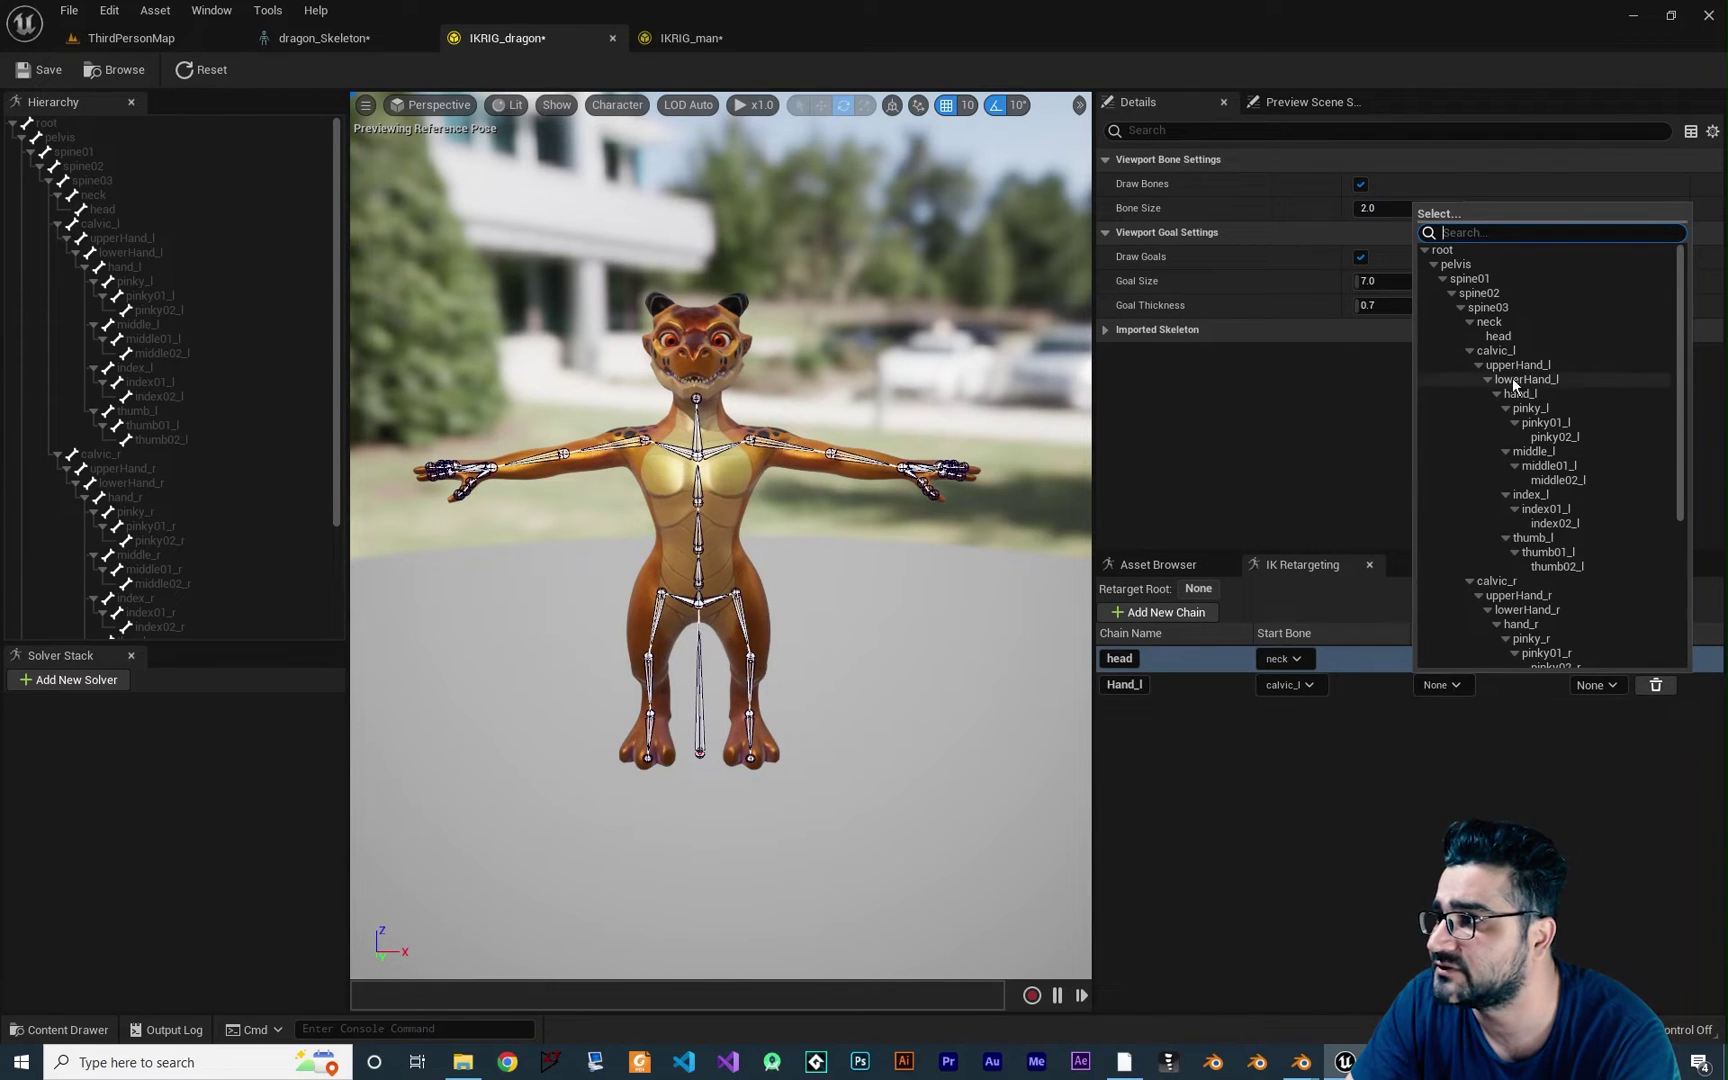
{"action": "left_click", "coordinate": [1539, 396]}
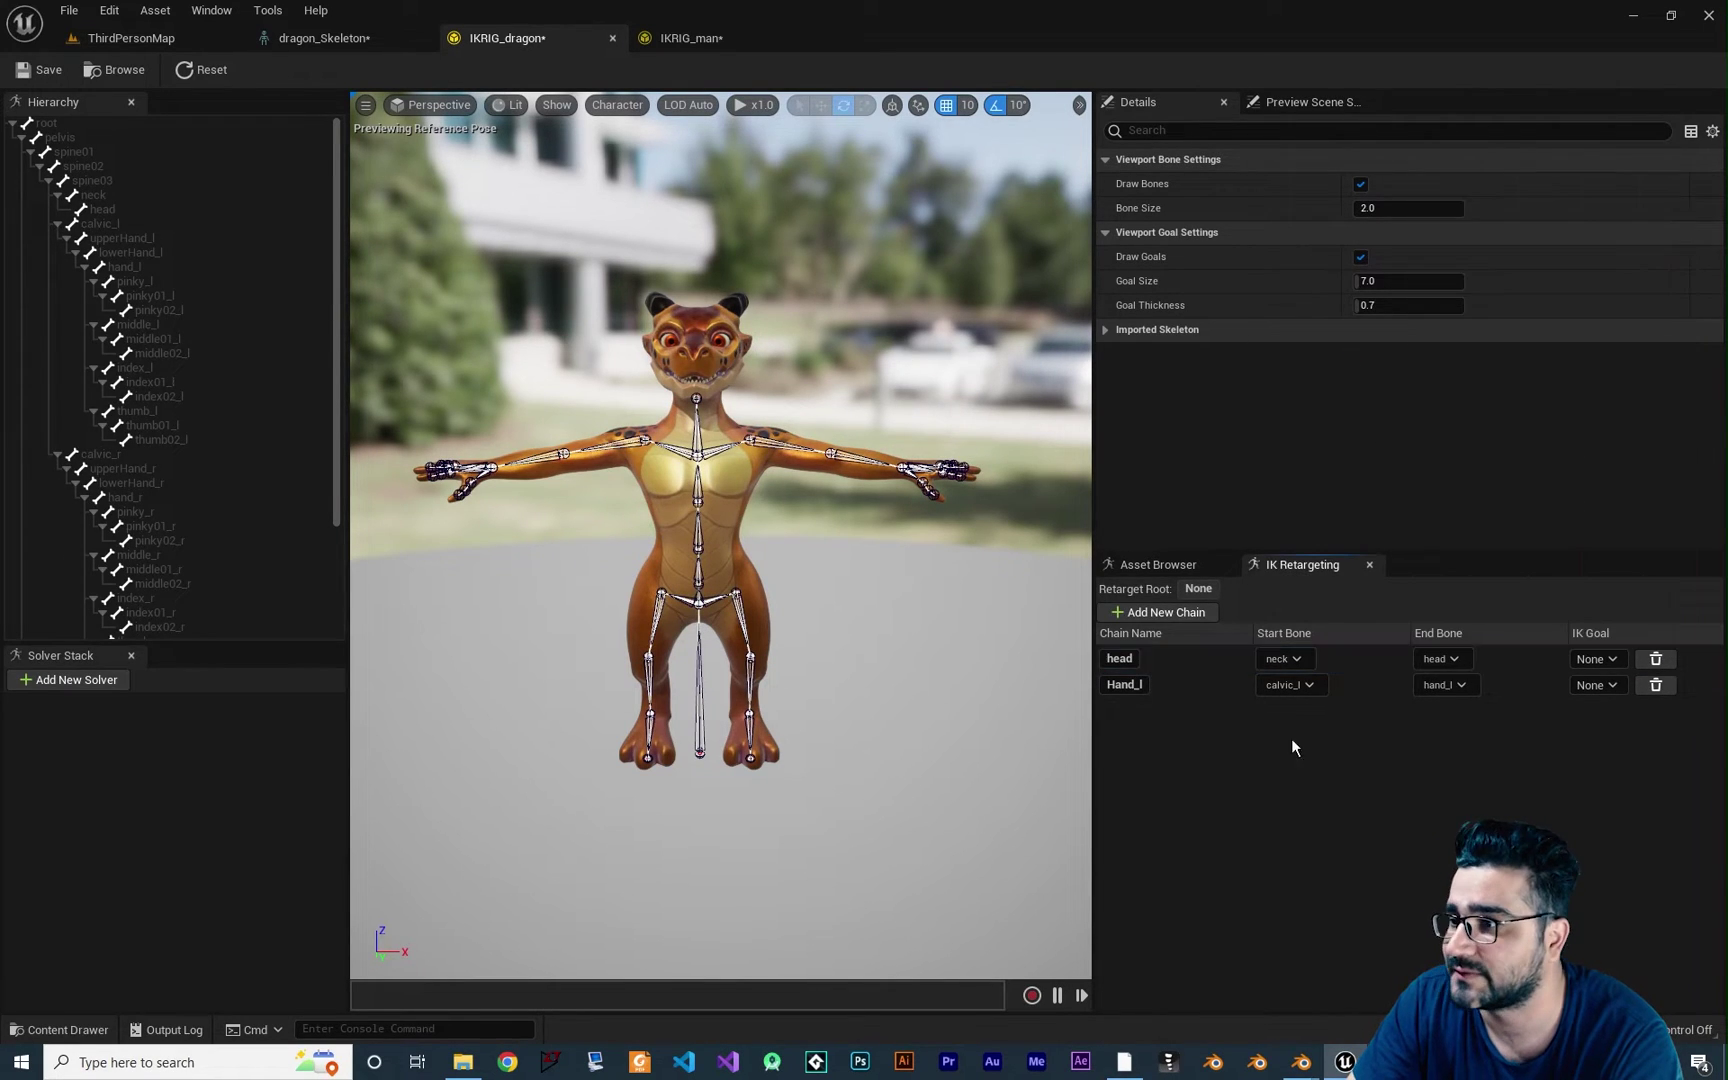
Add a retarget chain named Hand_r to the dragon's IK rig, with calvic_r as start bone and hand_r as end bone.
{"action": "left_click", "coordinate": [1170, 612]}
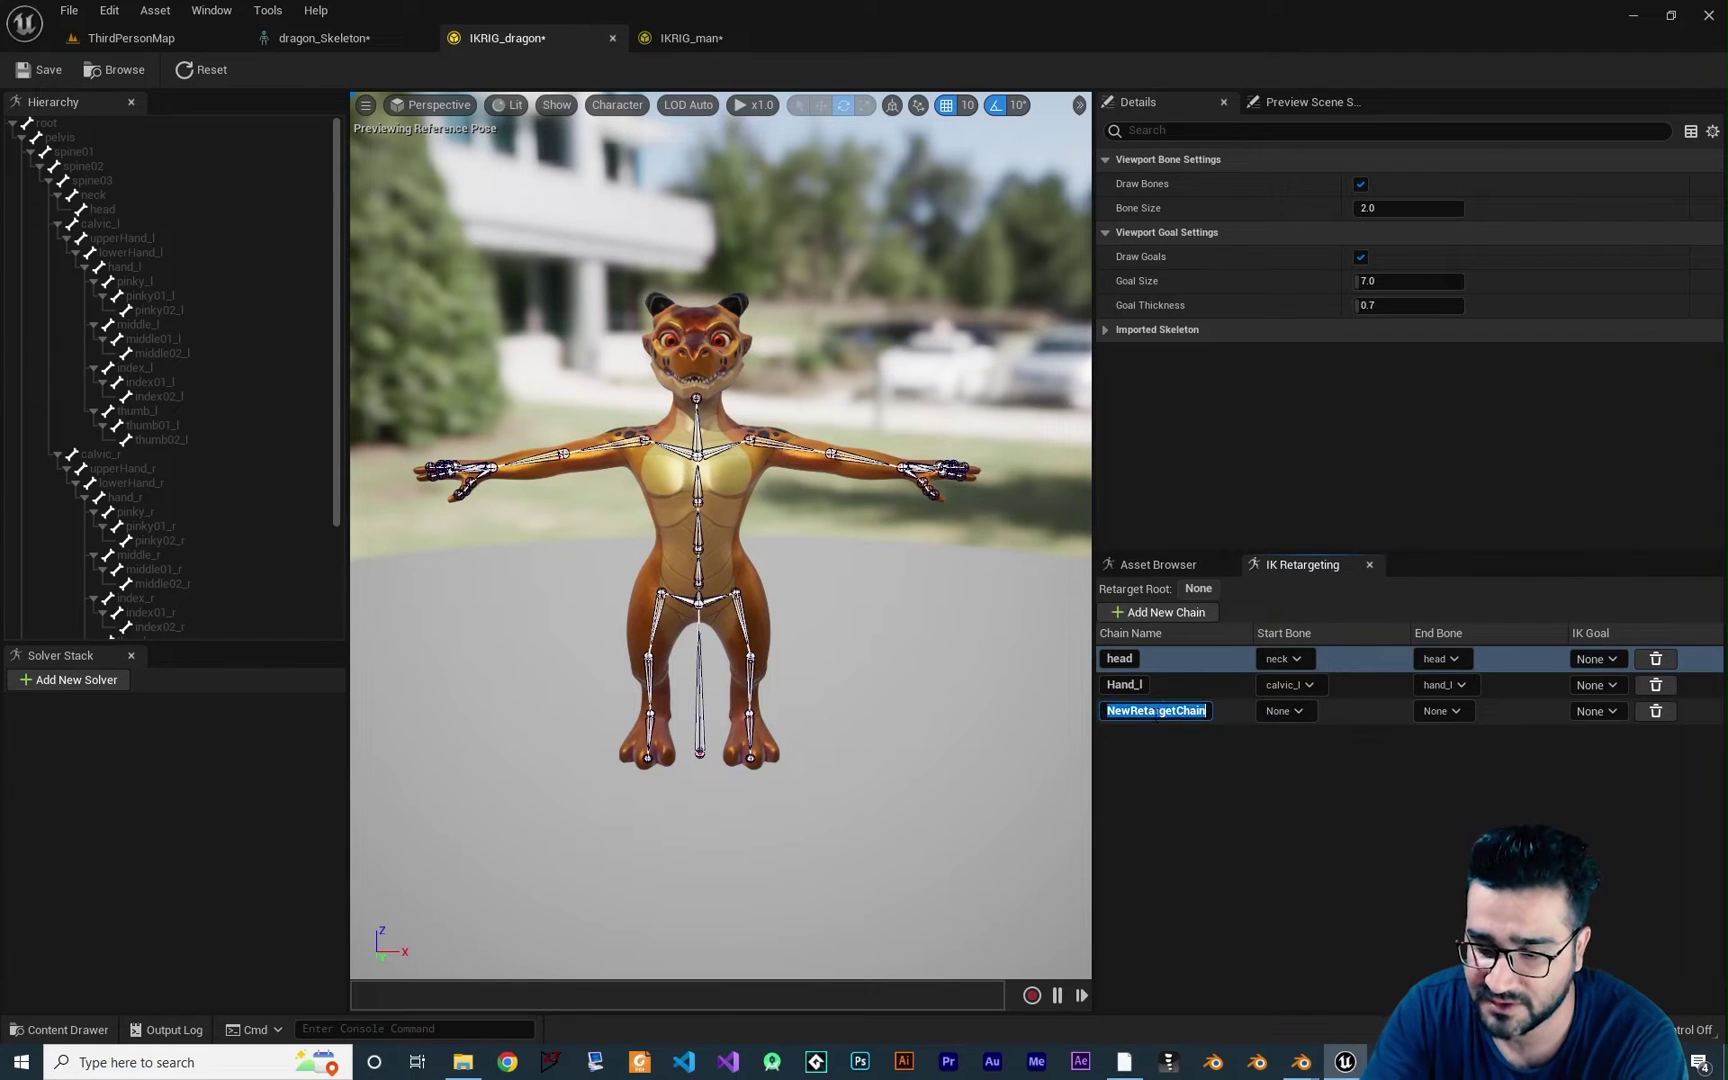
{"action": "type", "text": "Hand_r"}
{"action": "key", "text": "Return"}
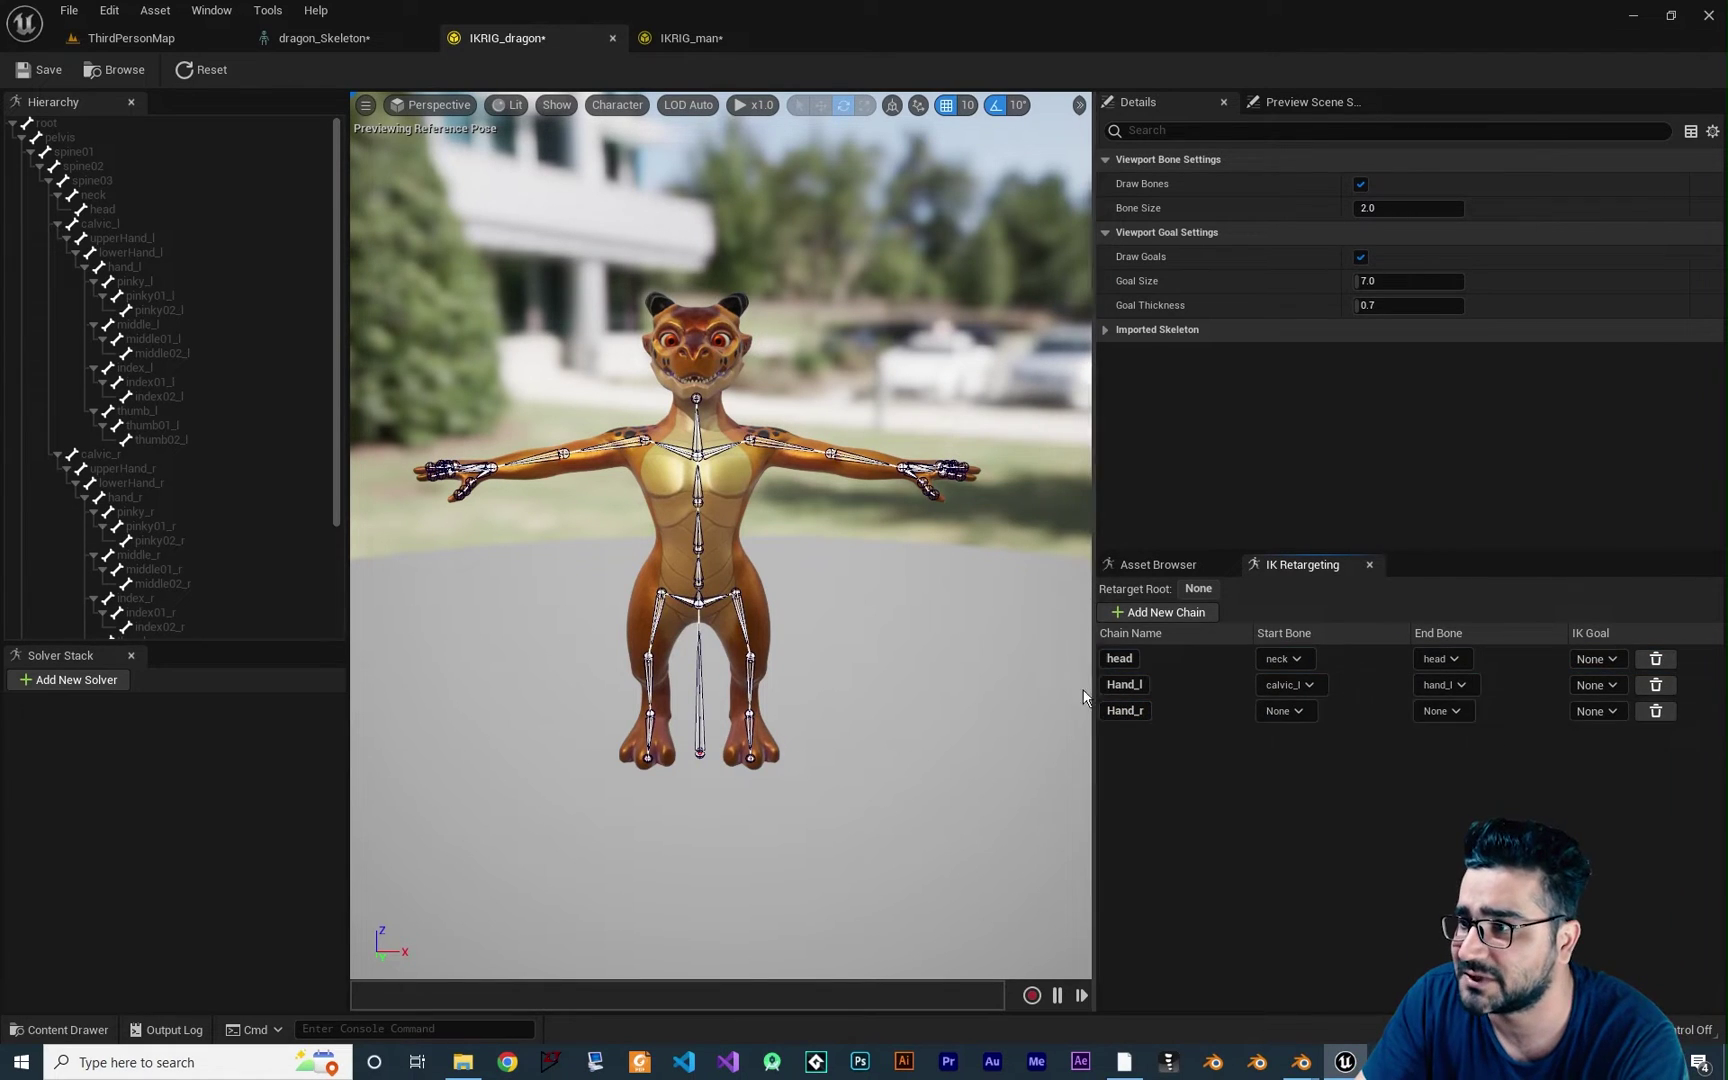
{"action": "left_click", "coordinate": [1279, 711]}
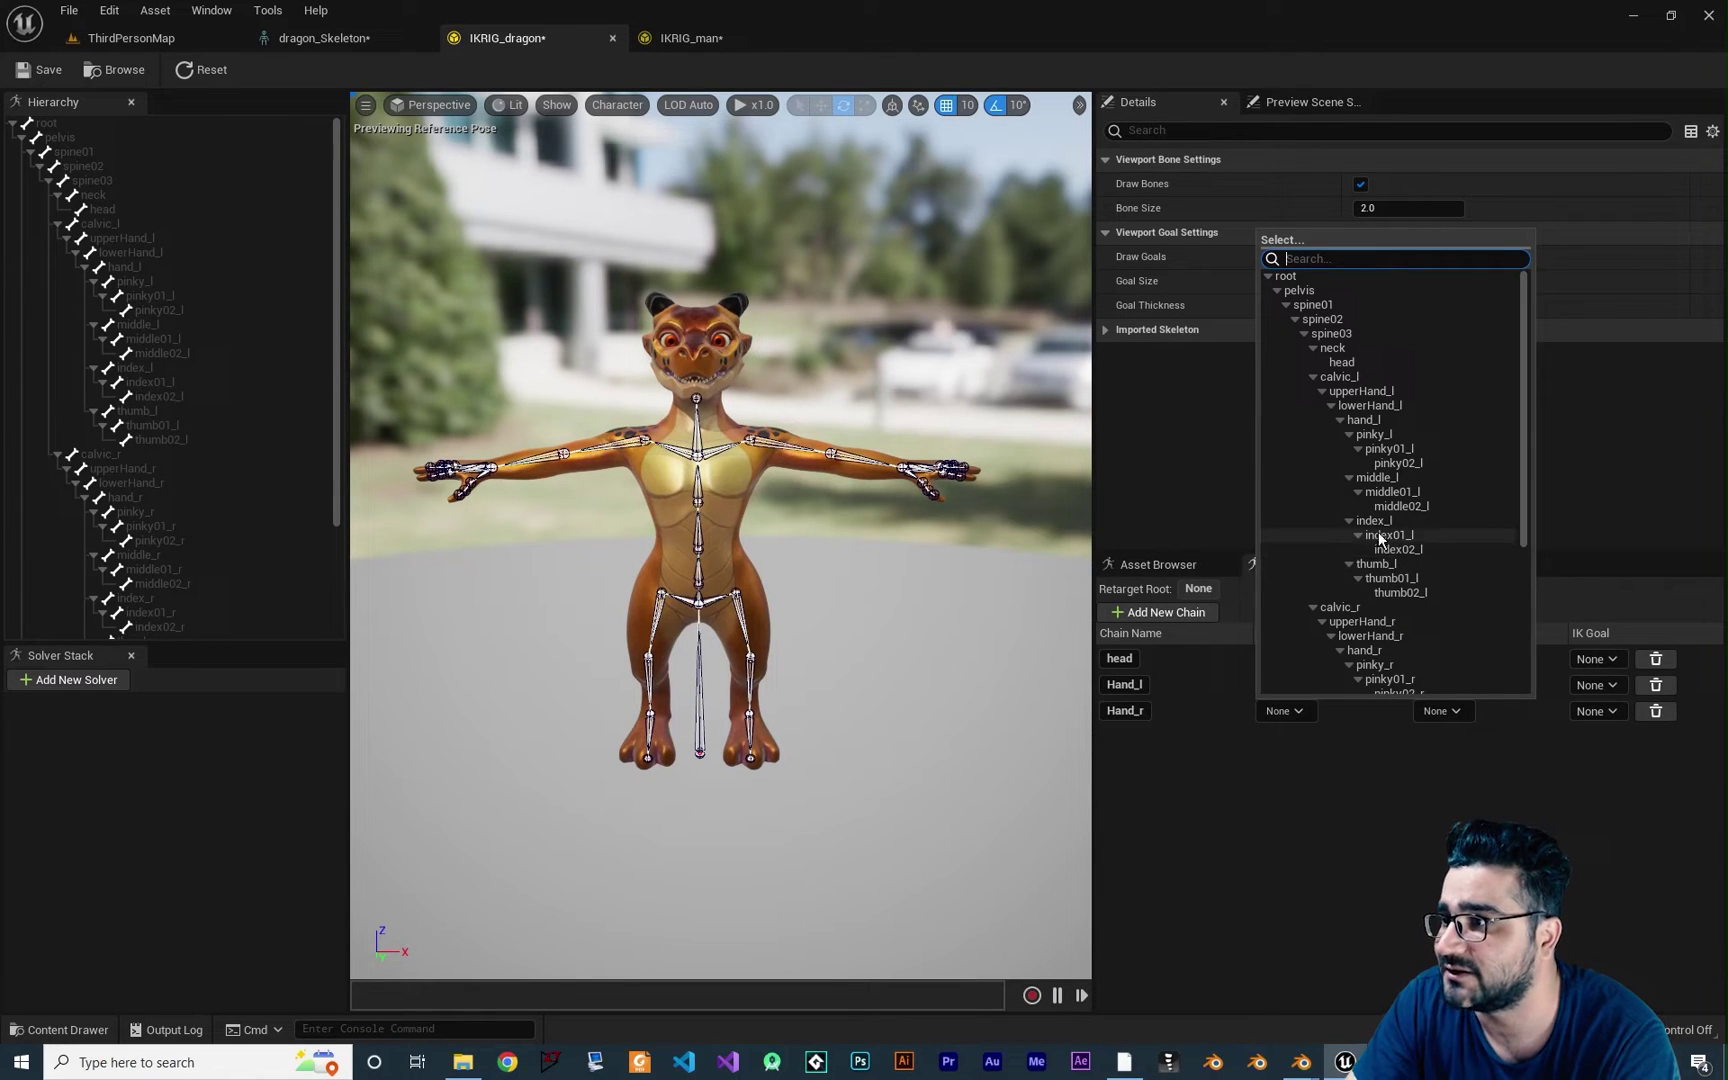
{"action": "left_click", "coordinate": [1342, 606]}
{"action": "left_click", "coordinate": [1449, 708]}
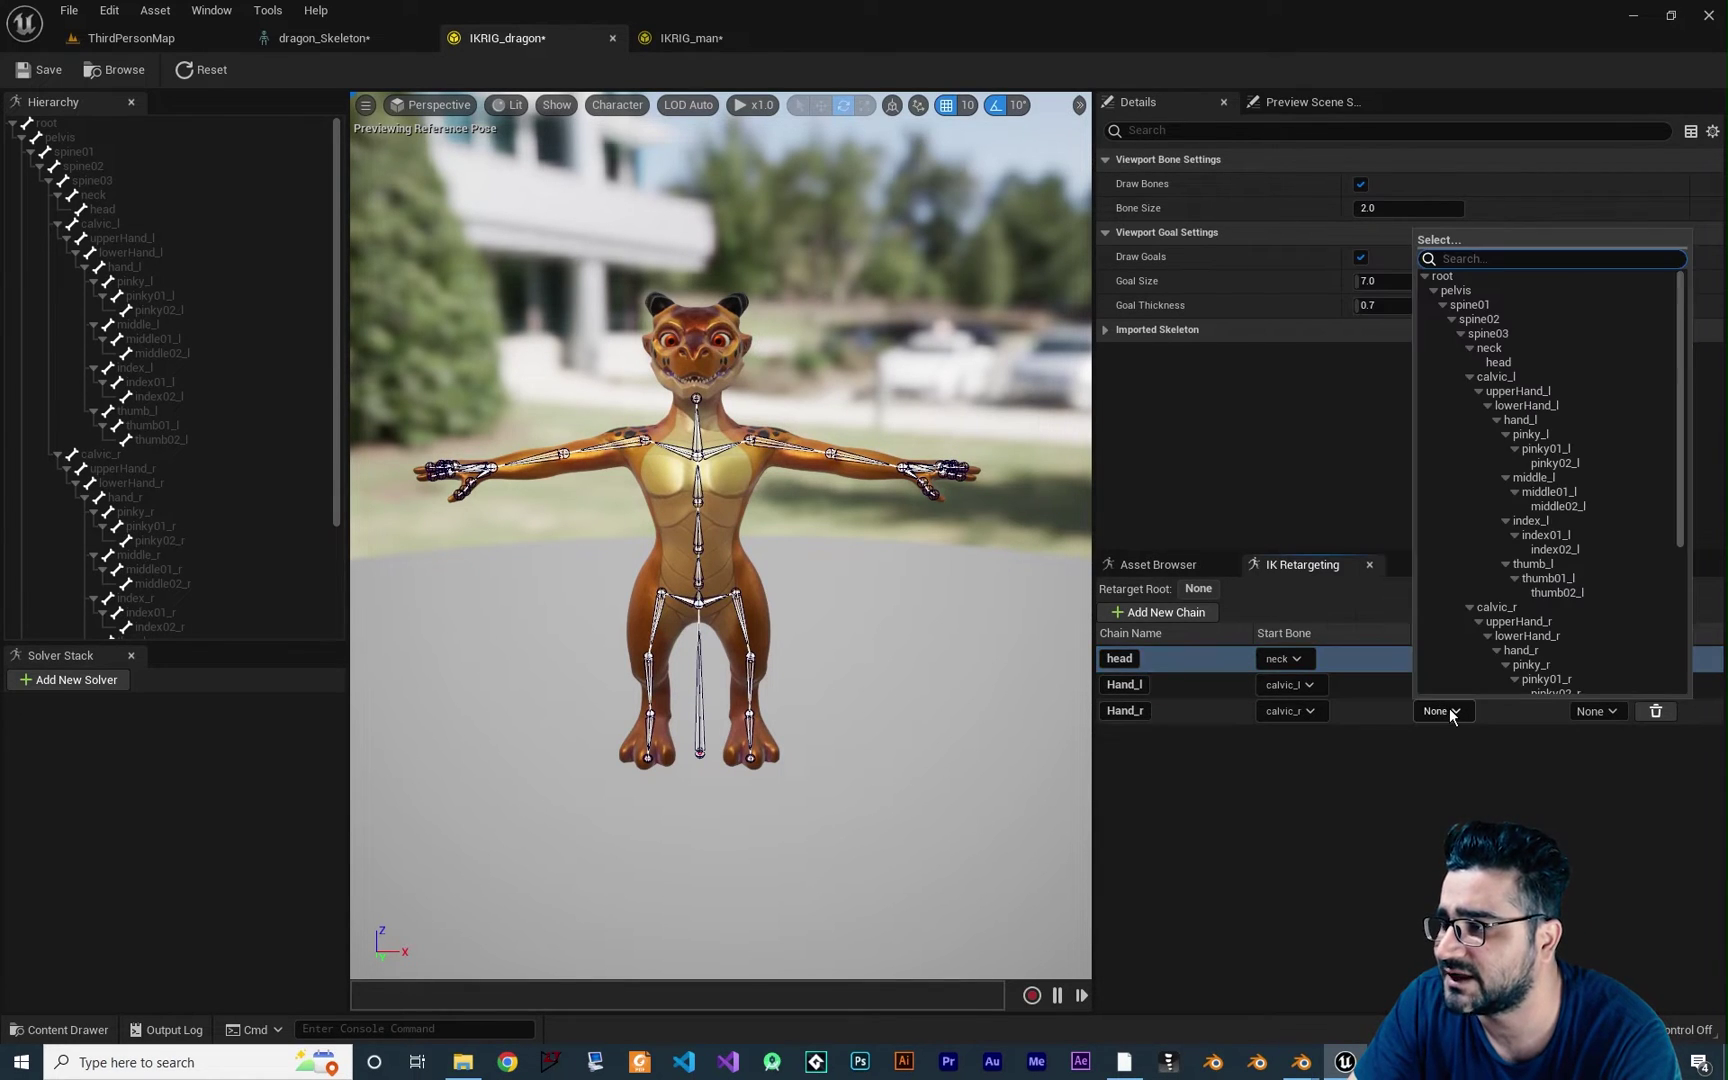
{"action": "type", "text": "hand"}
{"action": "left_click", "coordinate": [1462, 347]}
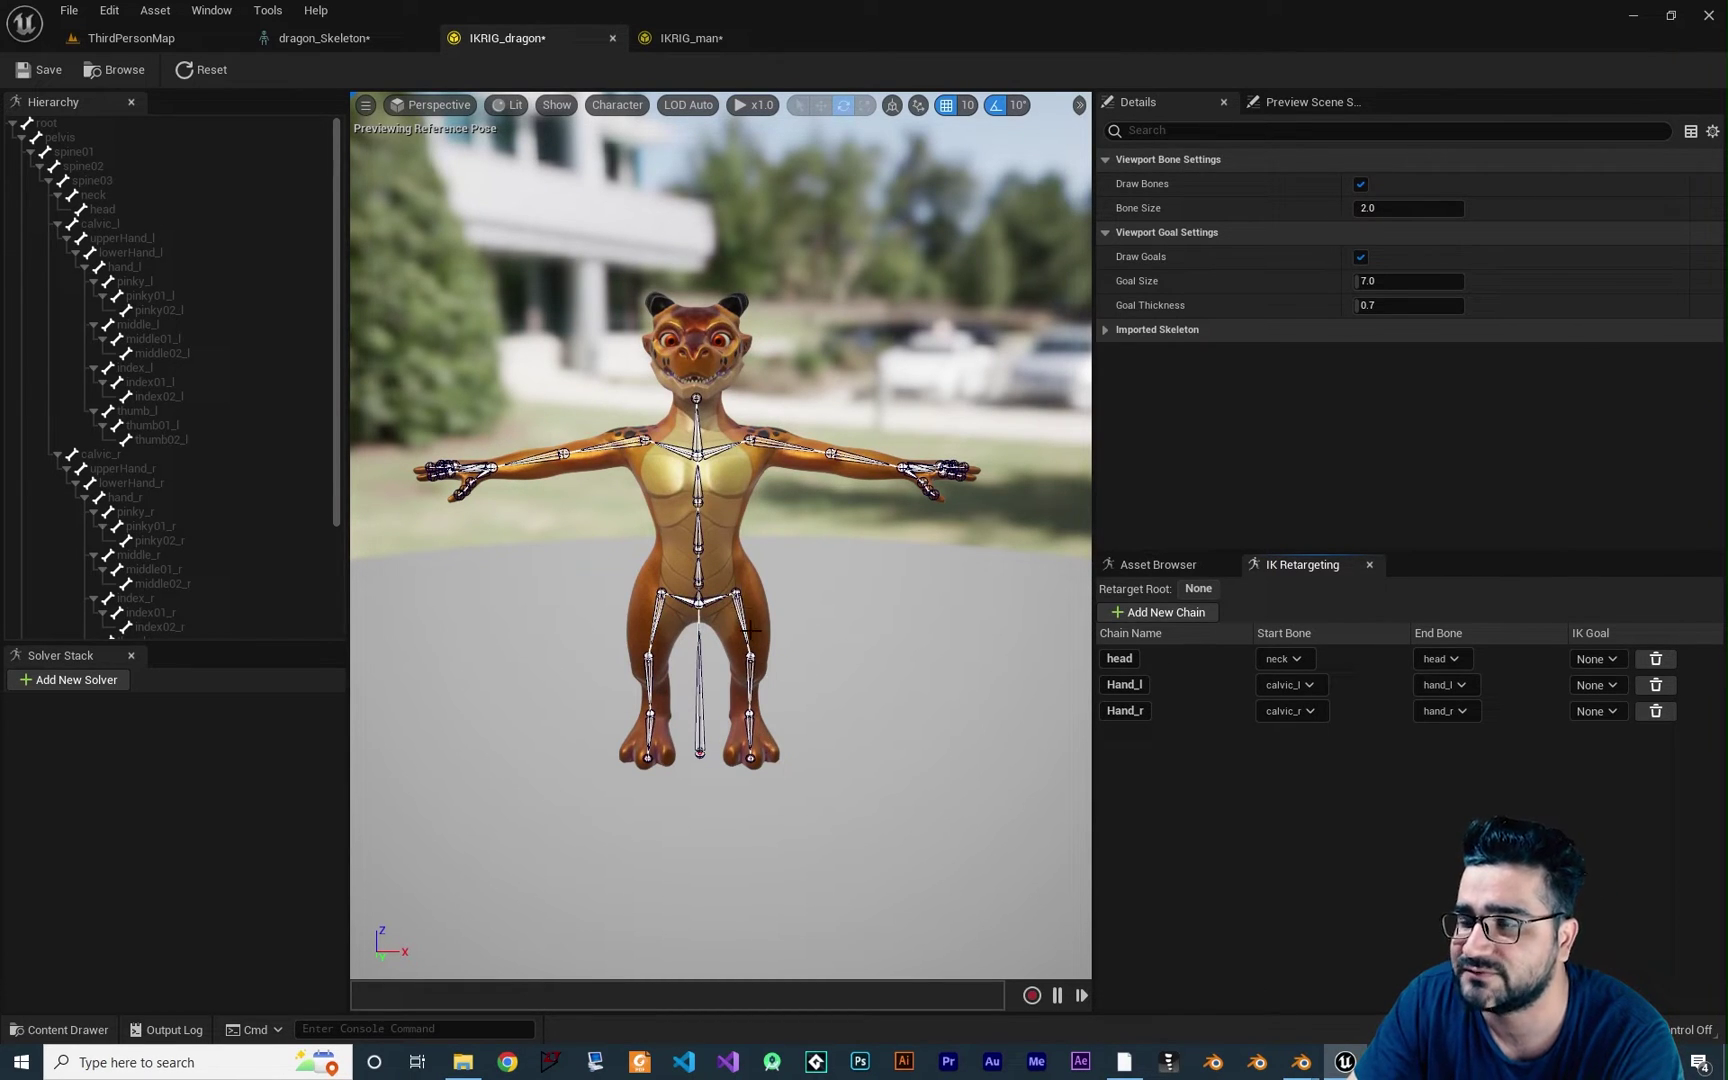
Add a retarget chain named foot_l to the dragon's IK rig, running from thigh_l to ball_l.
{"action": "left_click", "coordinate": [1160, 612]}
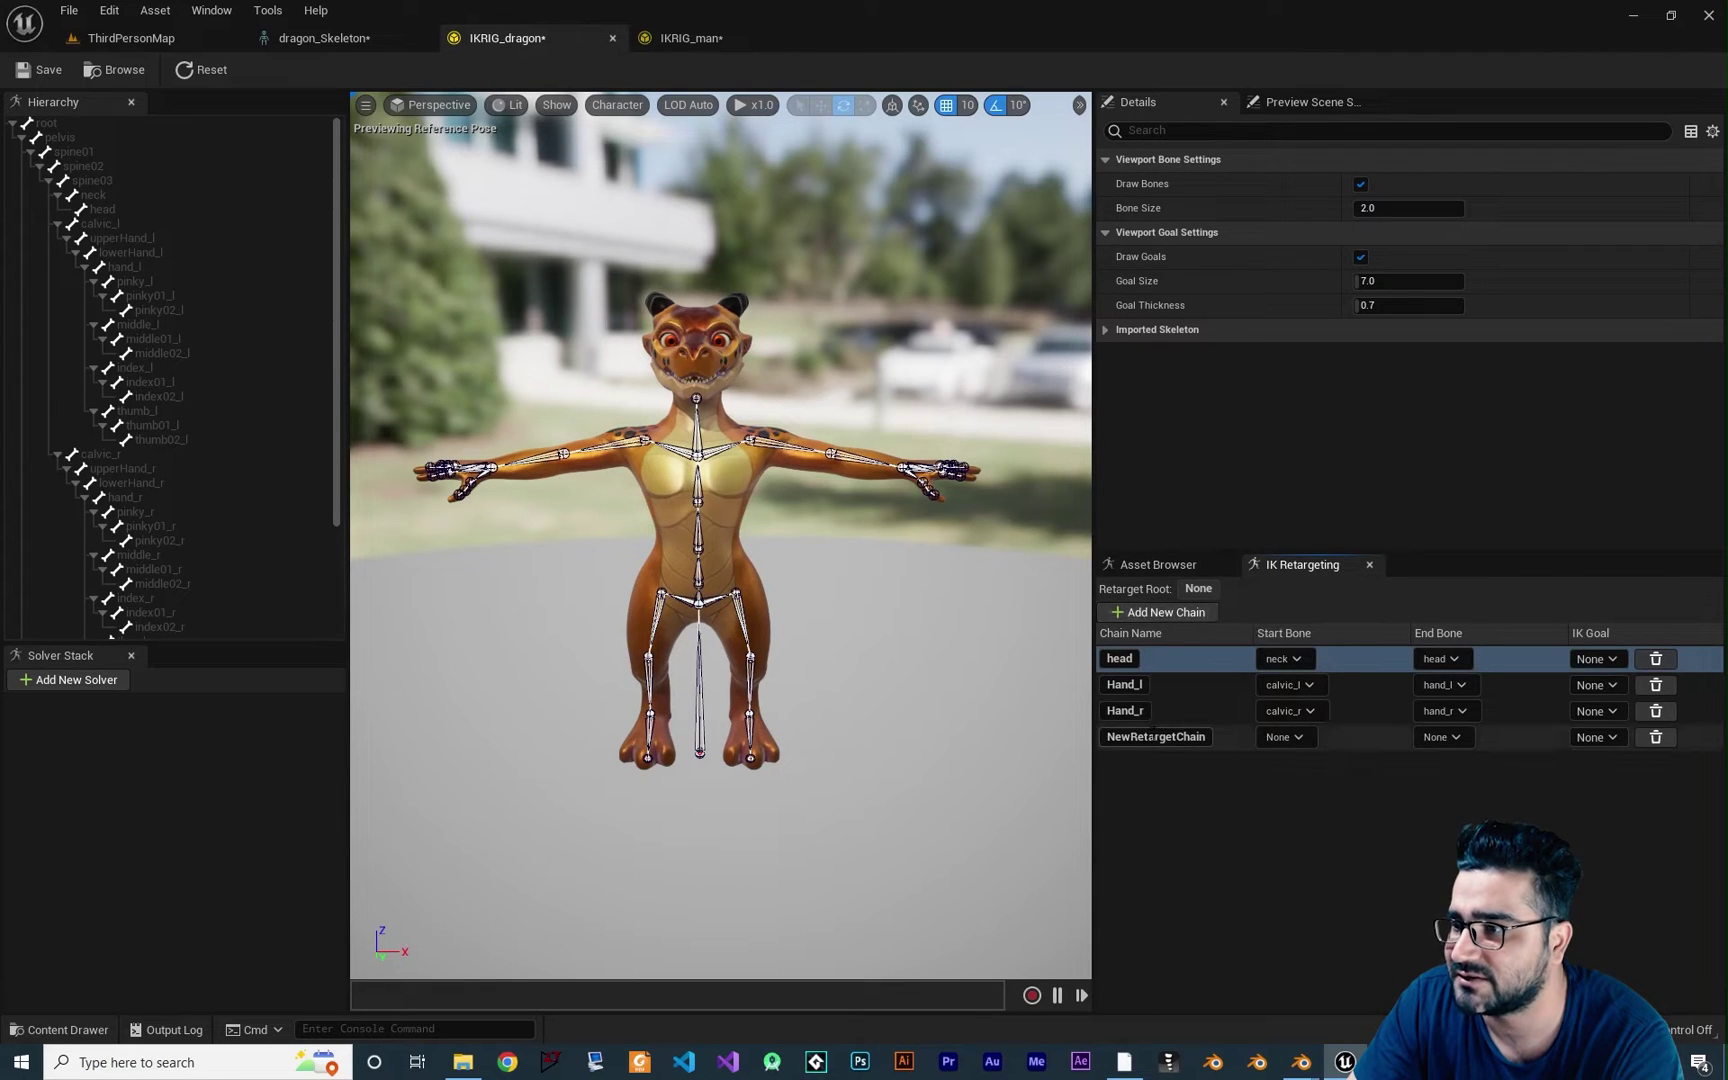
{"action": "double_click", "coordinate": [1150, 737]}
{"action": "type", "text": "foot"}
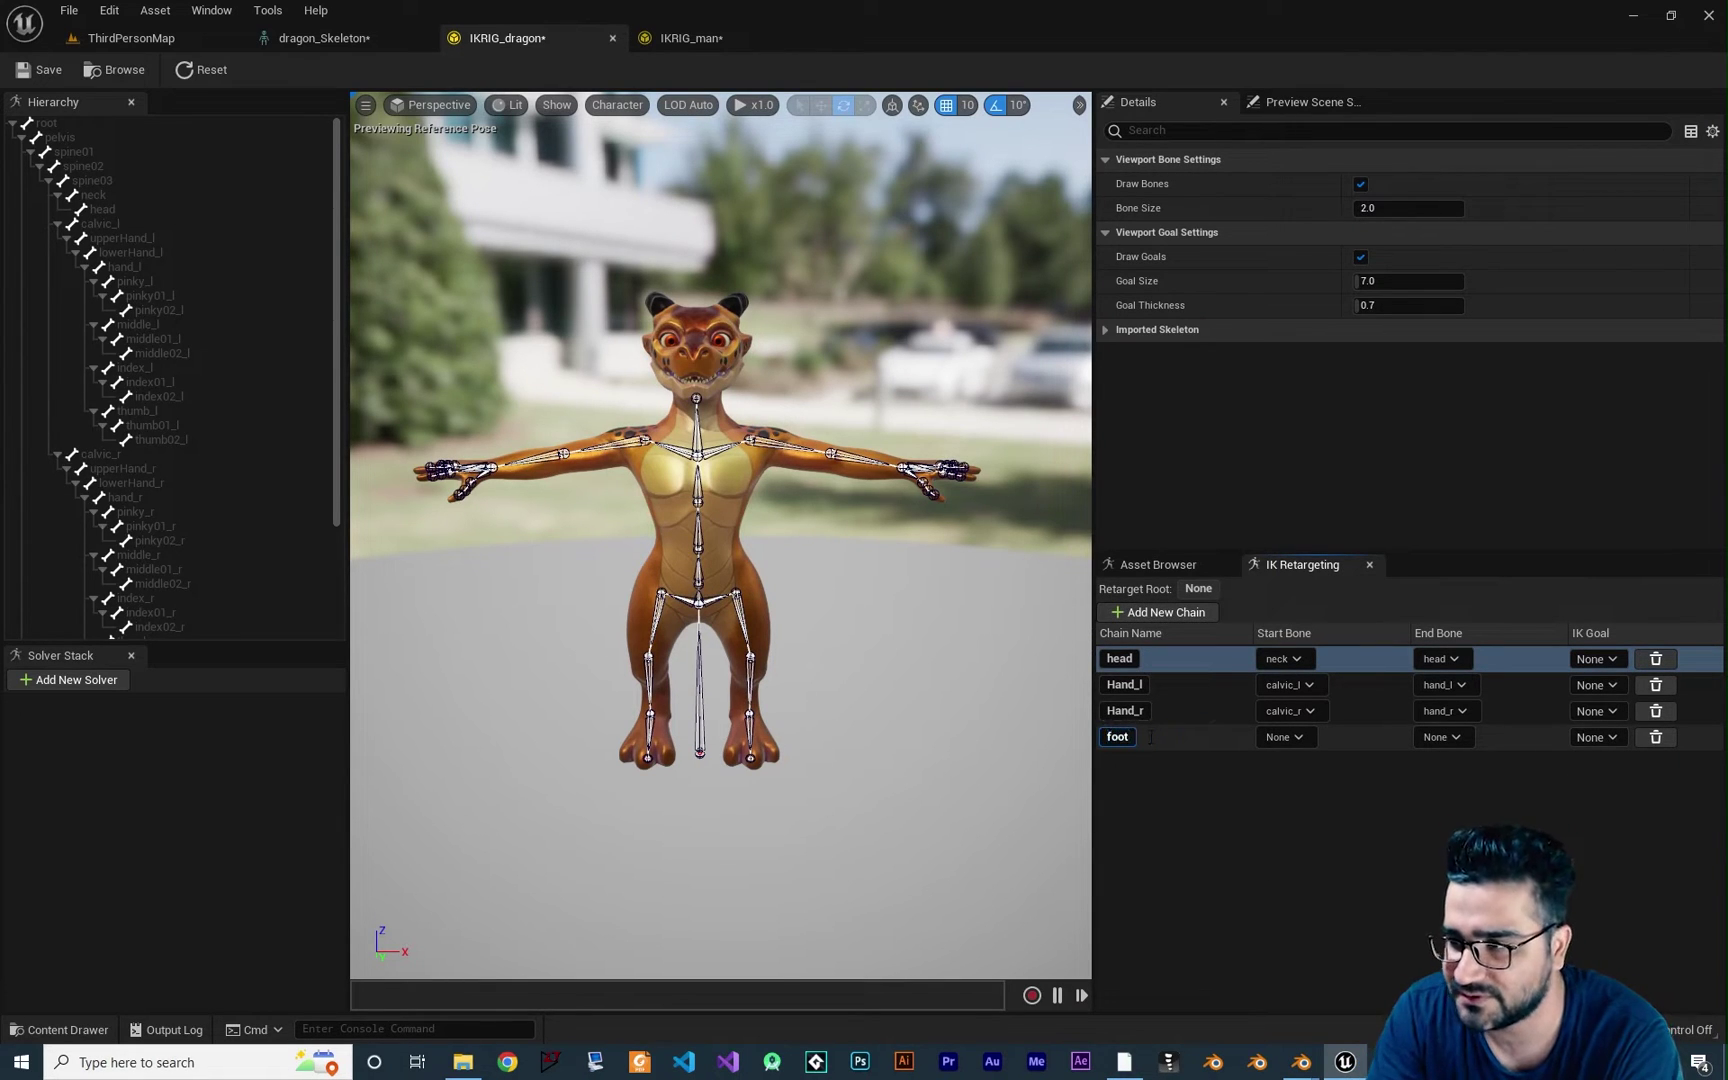
{"action": "type", "text": "_l"}
{"action": "key", "text": "Return"}
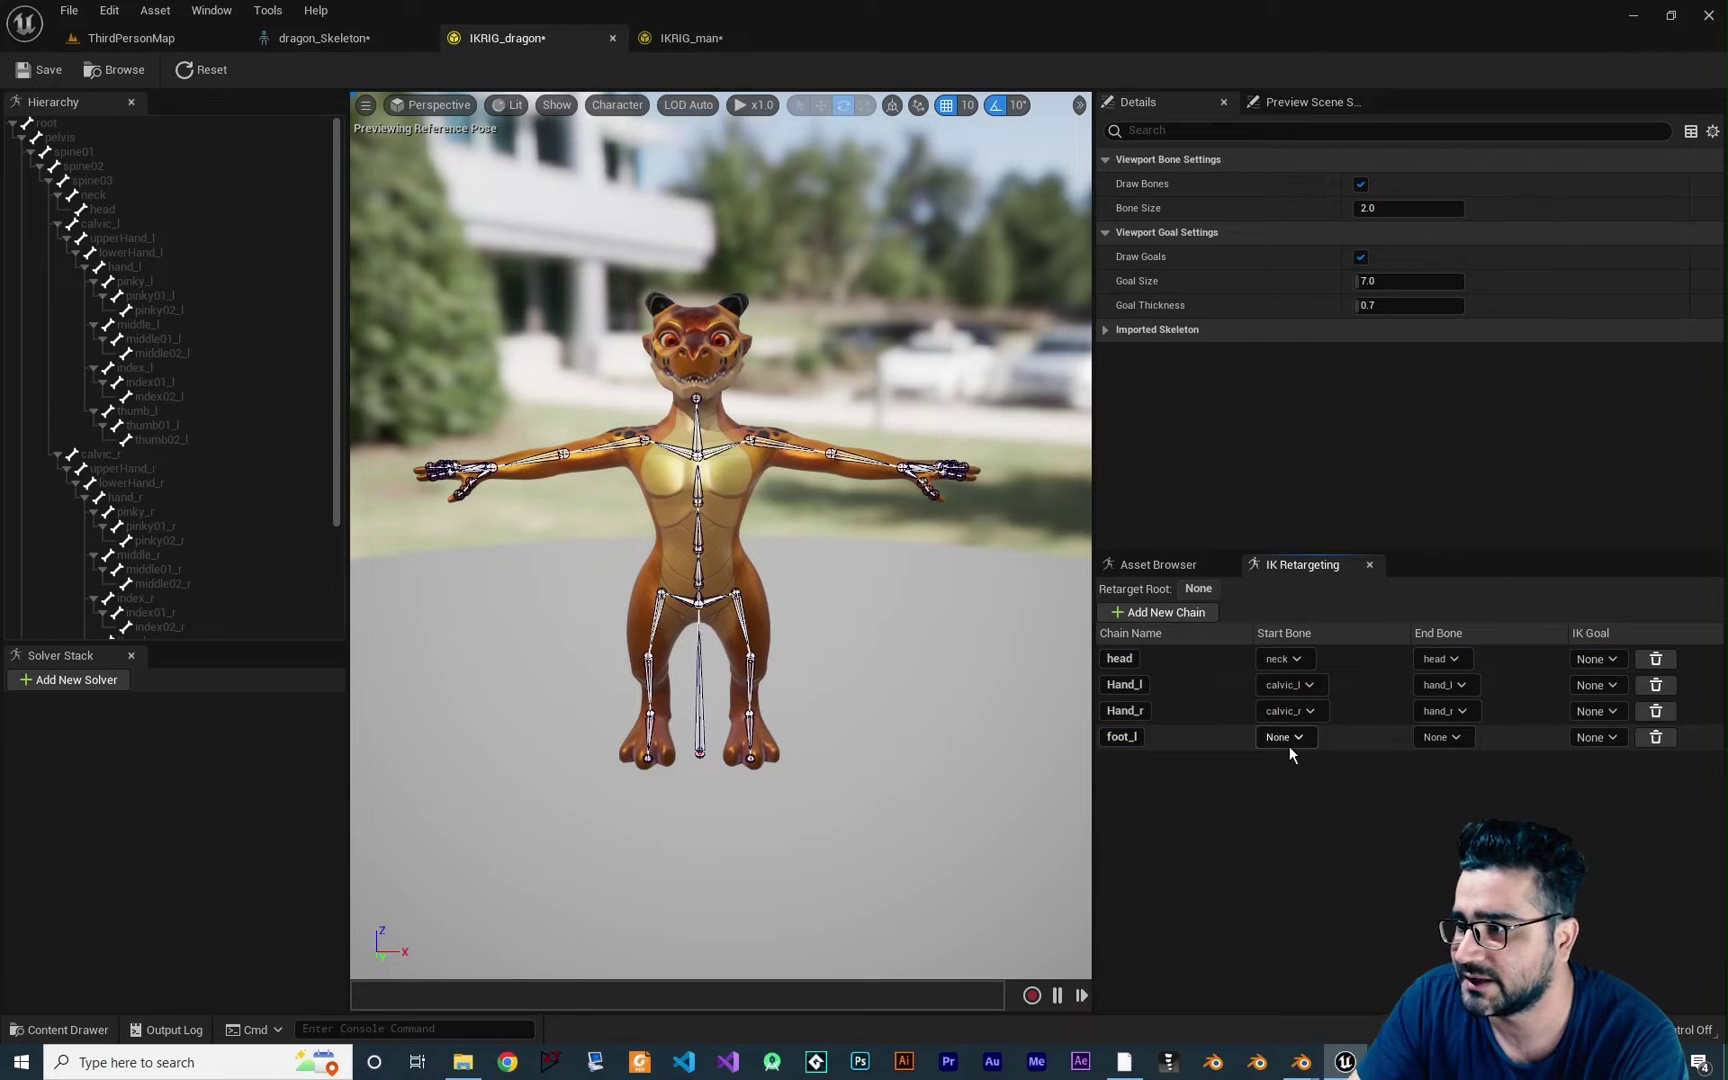
{"action": "left_click", "coordinate": [1287, 739]}
{"action": "scroll", "coordinate": [1350, 650], "scroll_direction": "down", "scroll_amount": 5}
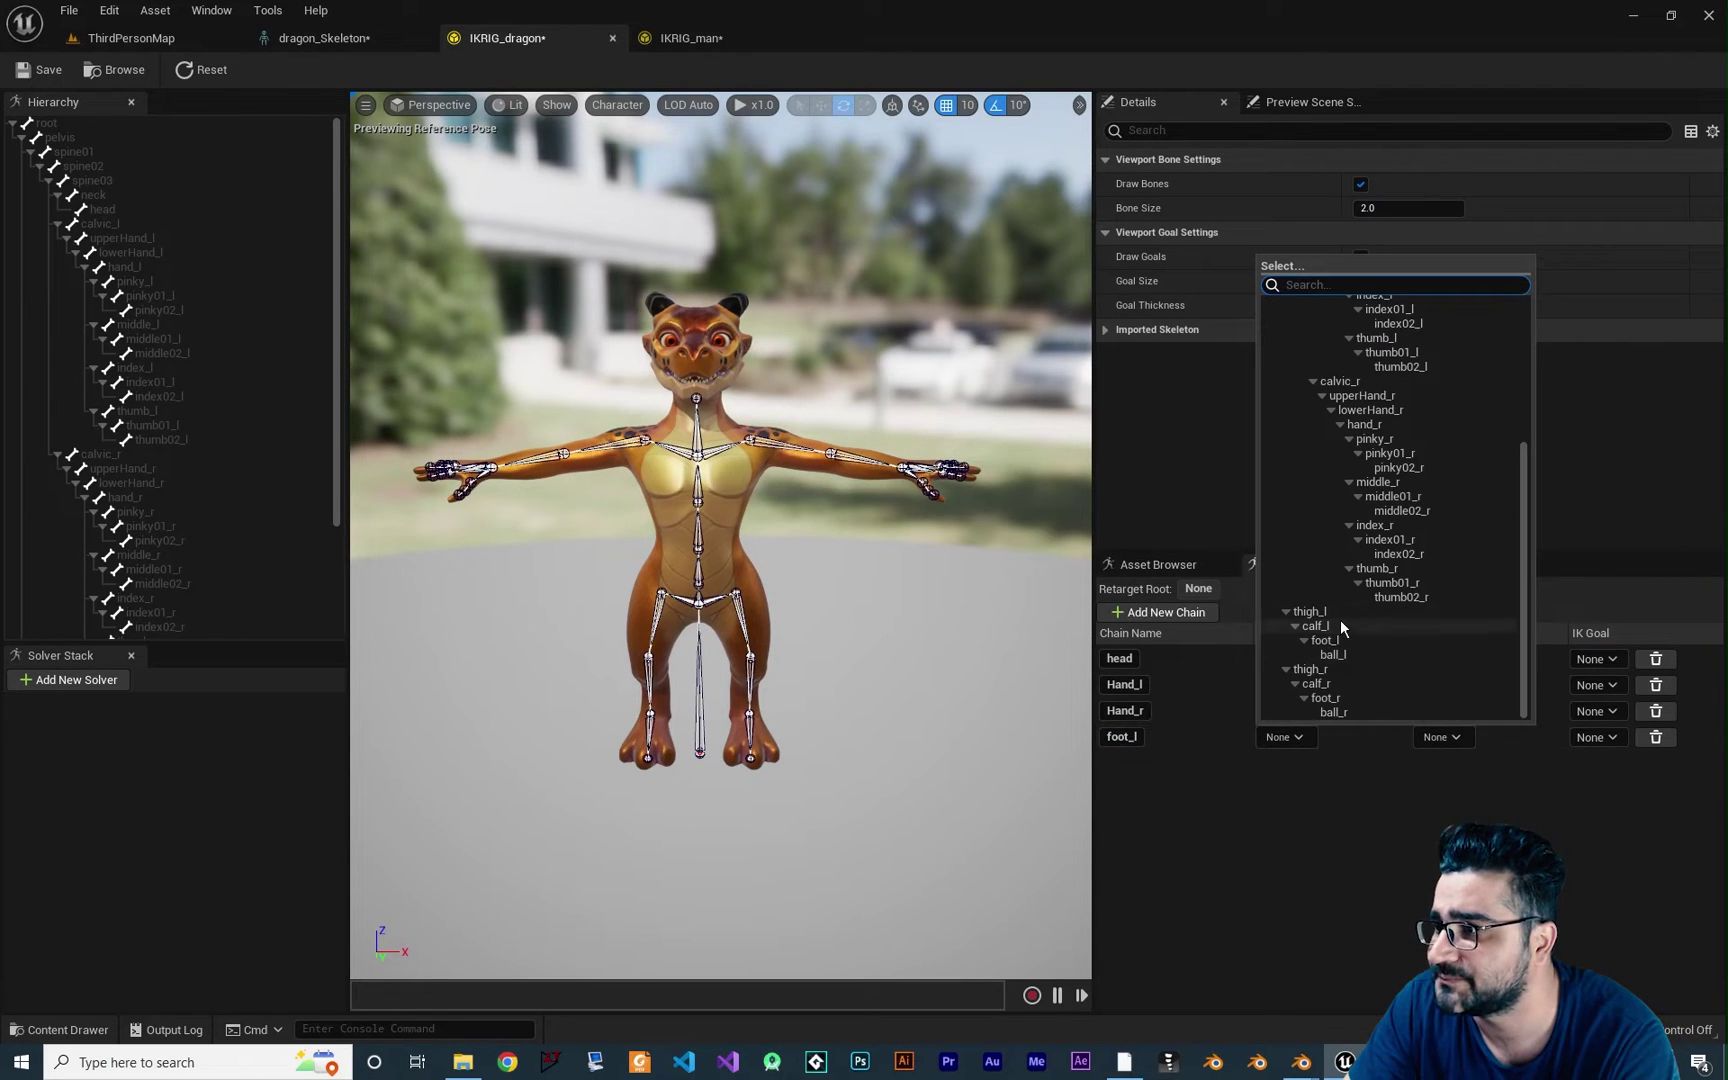
{"action": "left_click", "coordinate": [1332, 613]}
{"action": "left_click", "coordinate": [1442, 737]}
{"action": "scroll", "coordinate": [1538, 700], "scroll_direction": "down", "scroll_amount": 5}
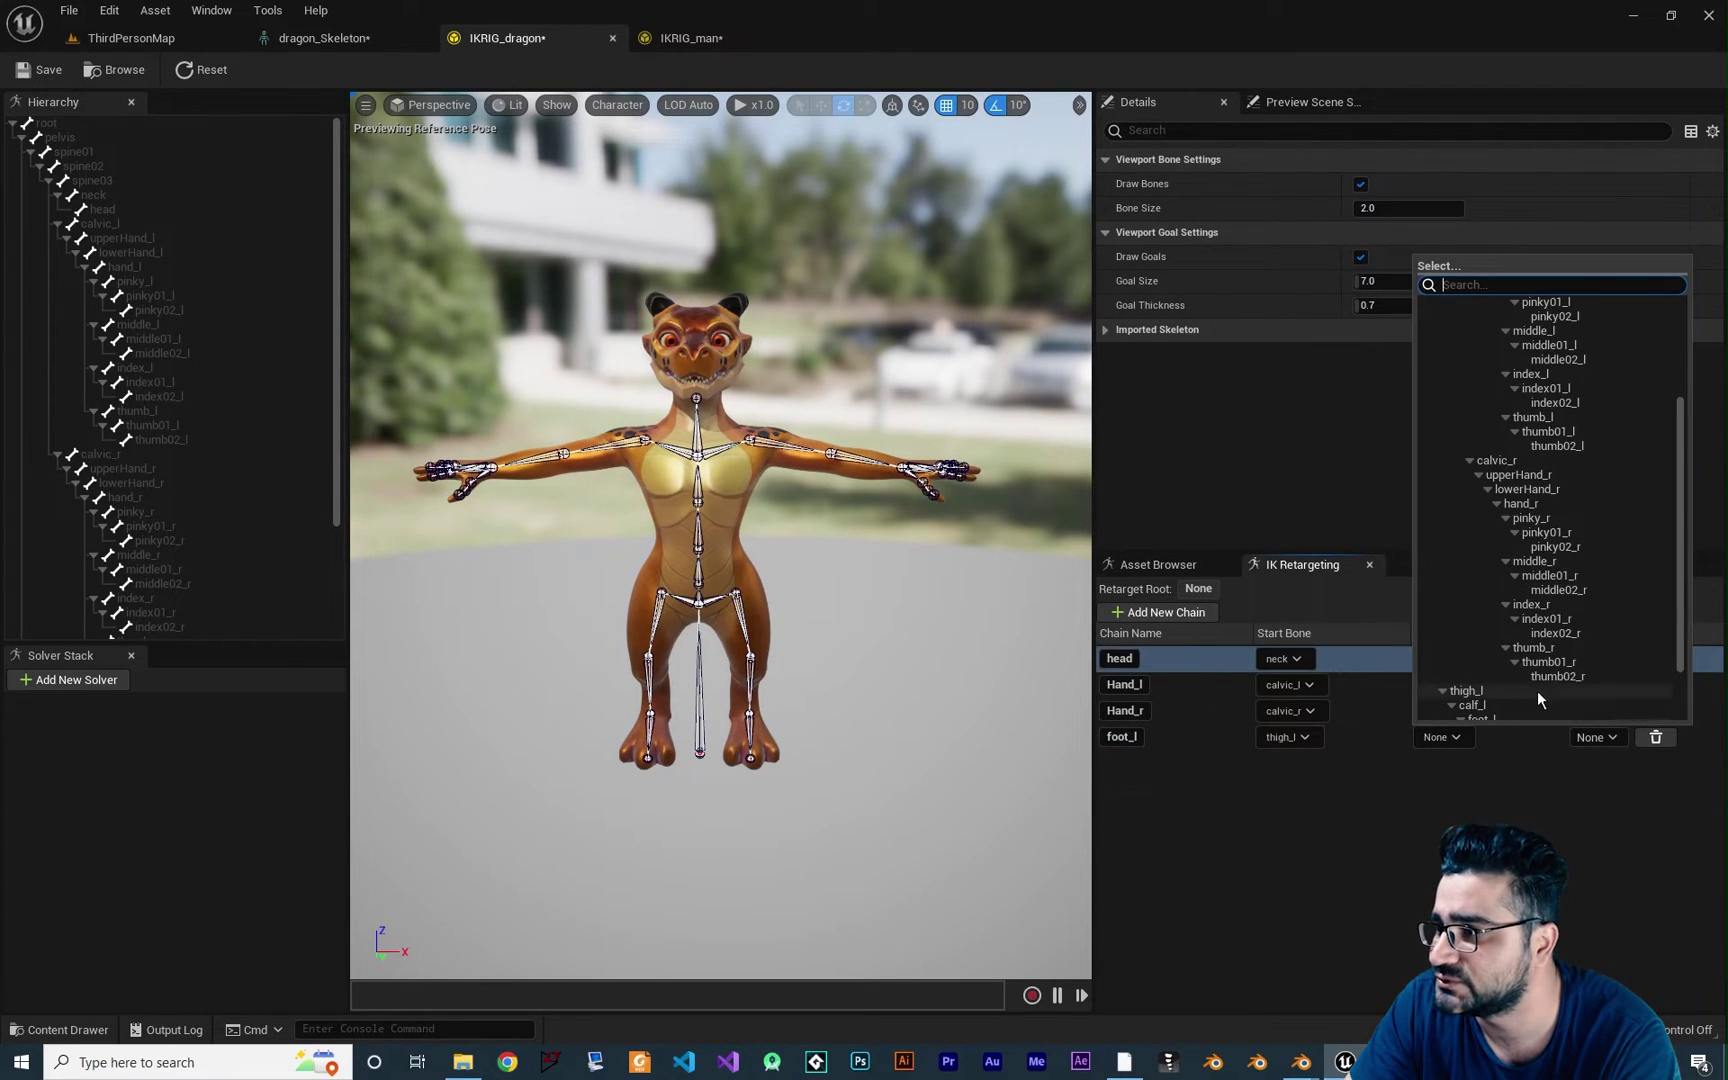
{"action": "scroll", "coordinate": [1538, 690], "scroll_direction": "down", "scroll_amount": 2}
{"action": "left_click", "coordinate": [1501, 653]}
Add a retarget chain named foot_r to the dragon's IK rig, running from thigh_r to ball_r.
{"action": "left_click", "coordinate": [1165, 613]}
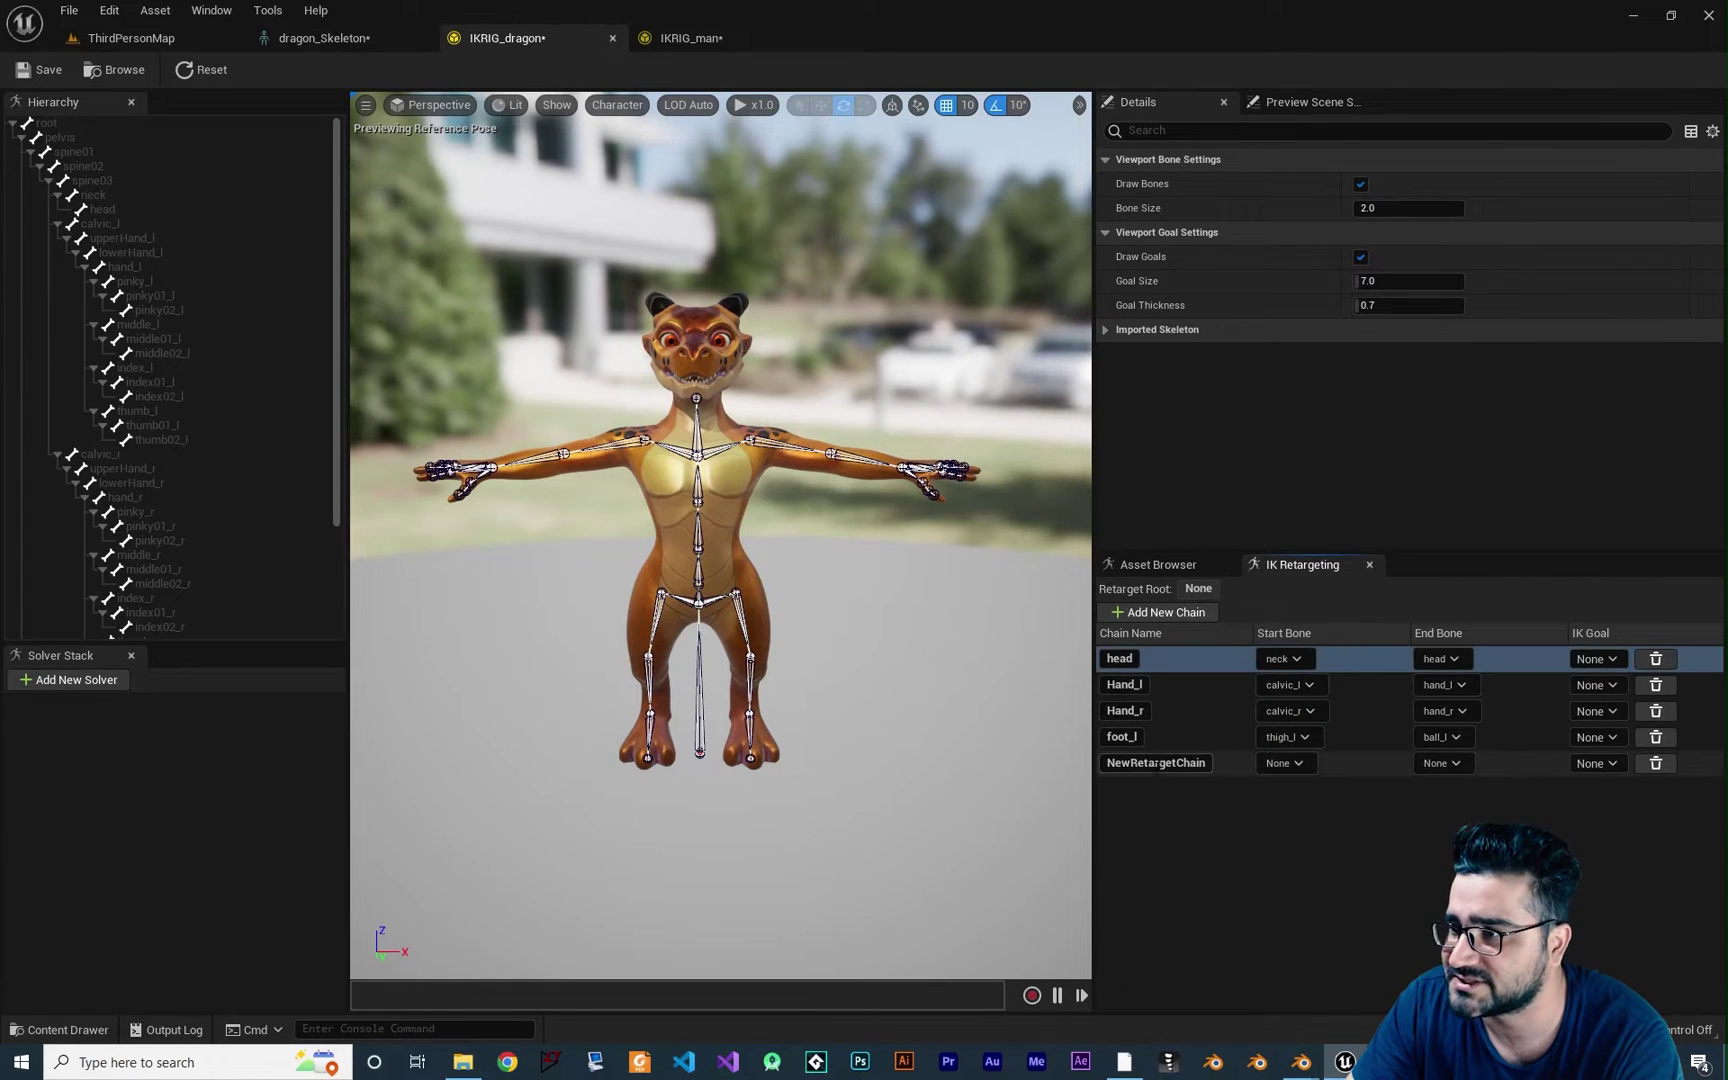
{"action": "double_click", "coordinate": [1157, 763]}
{"action": "type", "text": "foot_r"}
{"action": "key", "text": "Return"}
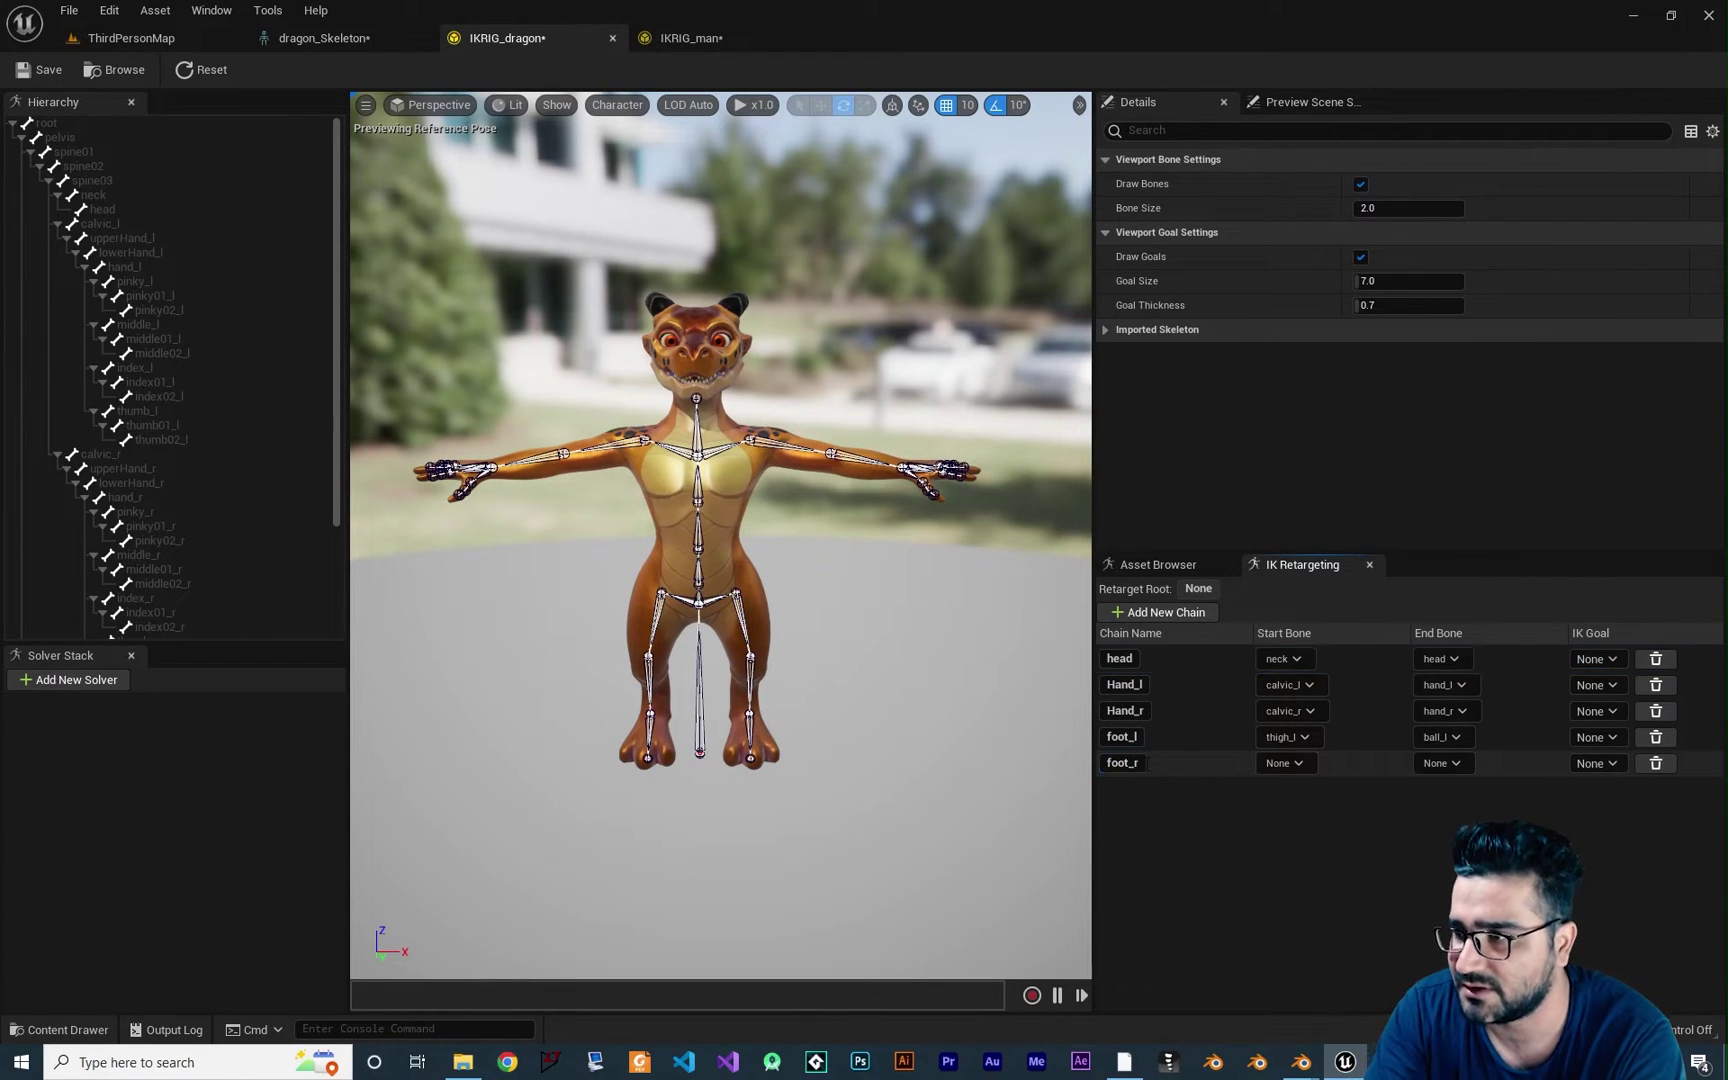
{"action": "left_click", "coordinate": [1280, 763]}
{"action": "scroll", "coordinate": [1336, 698], "scroll_direction": "down", "scroll_amount": 5}
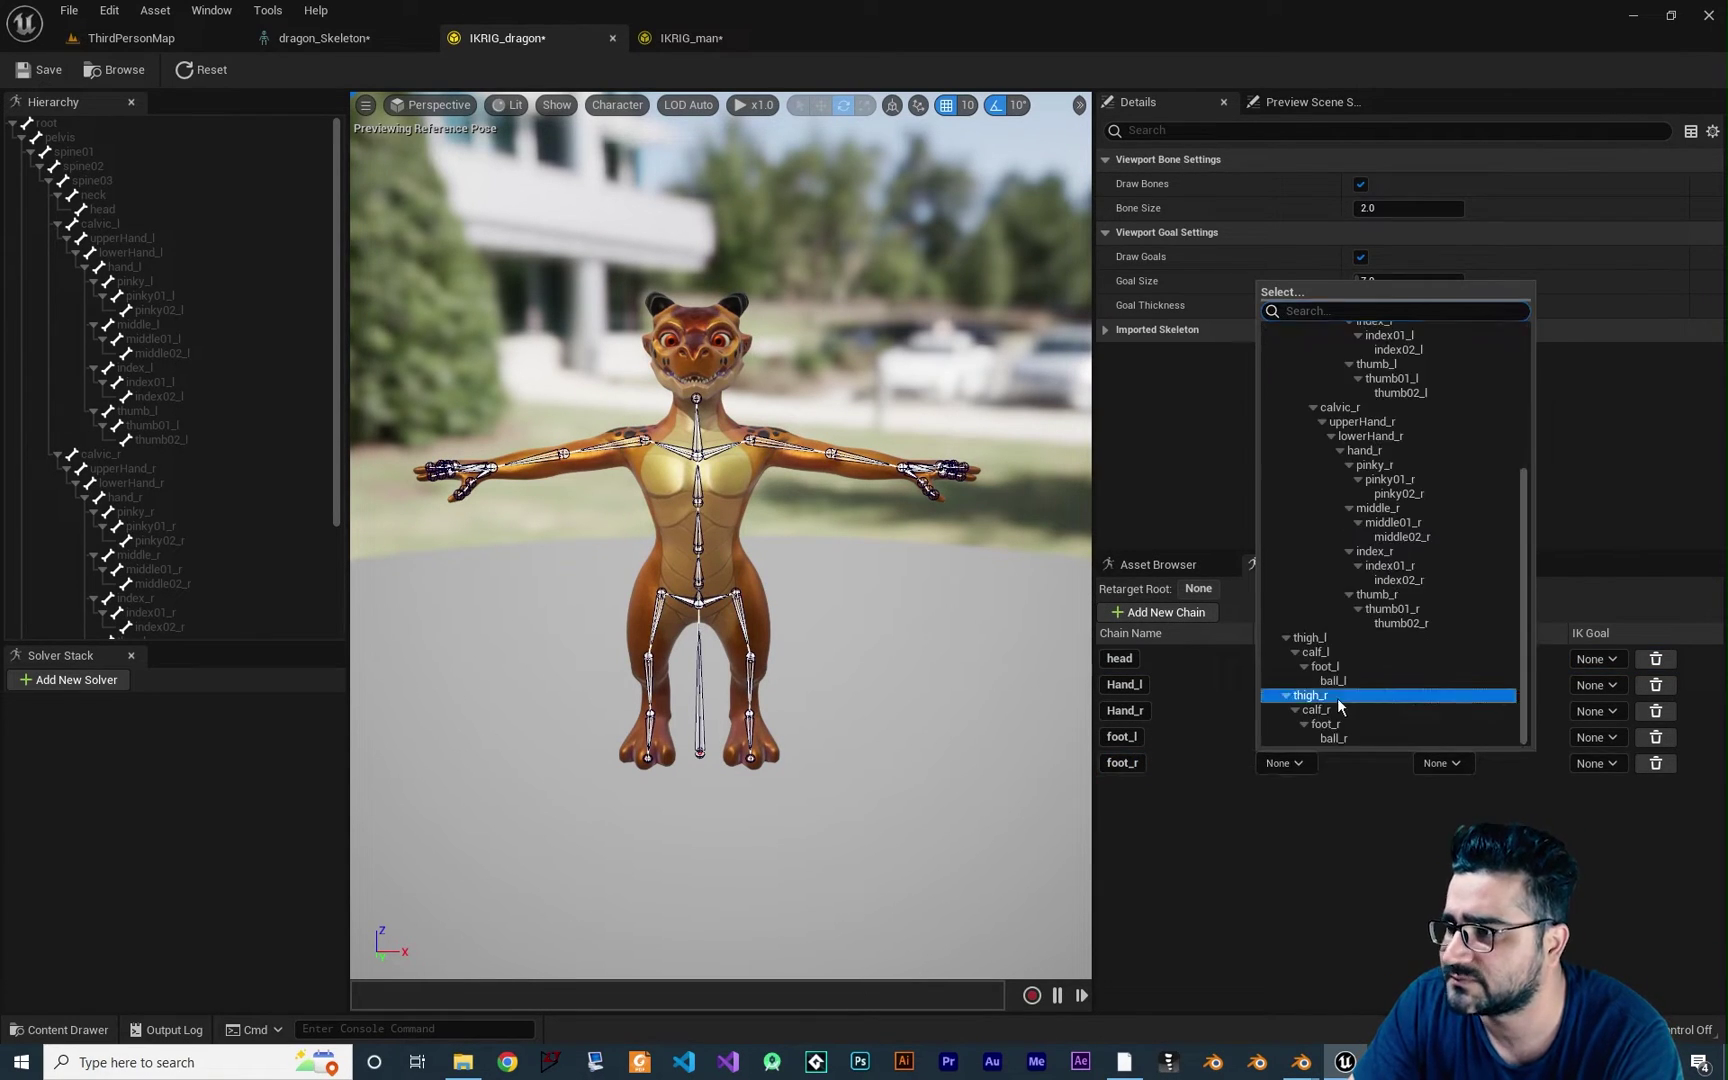
{"action": "left_click", "coordinate": [1336, 698]}
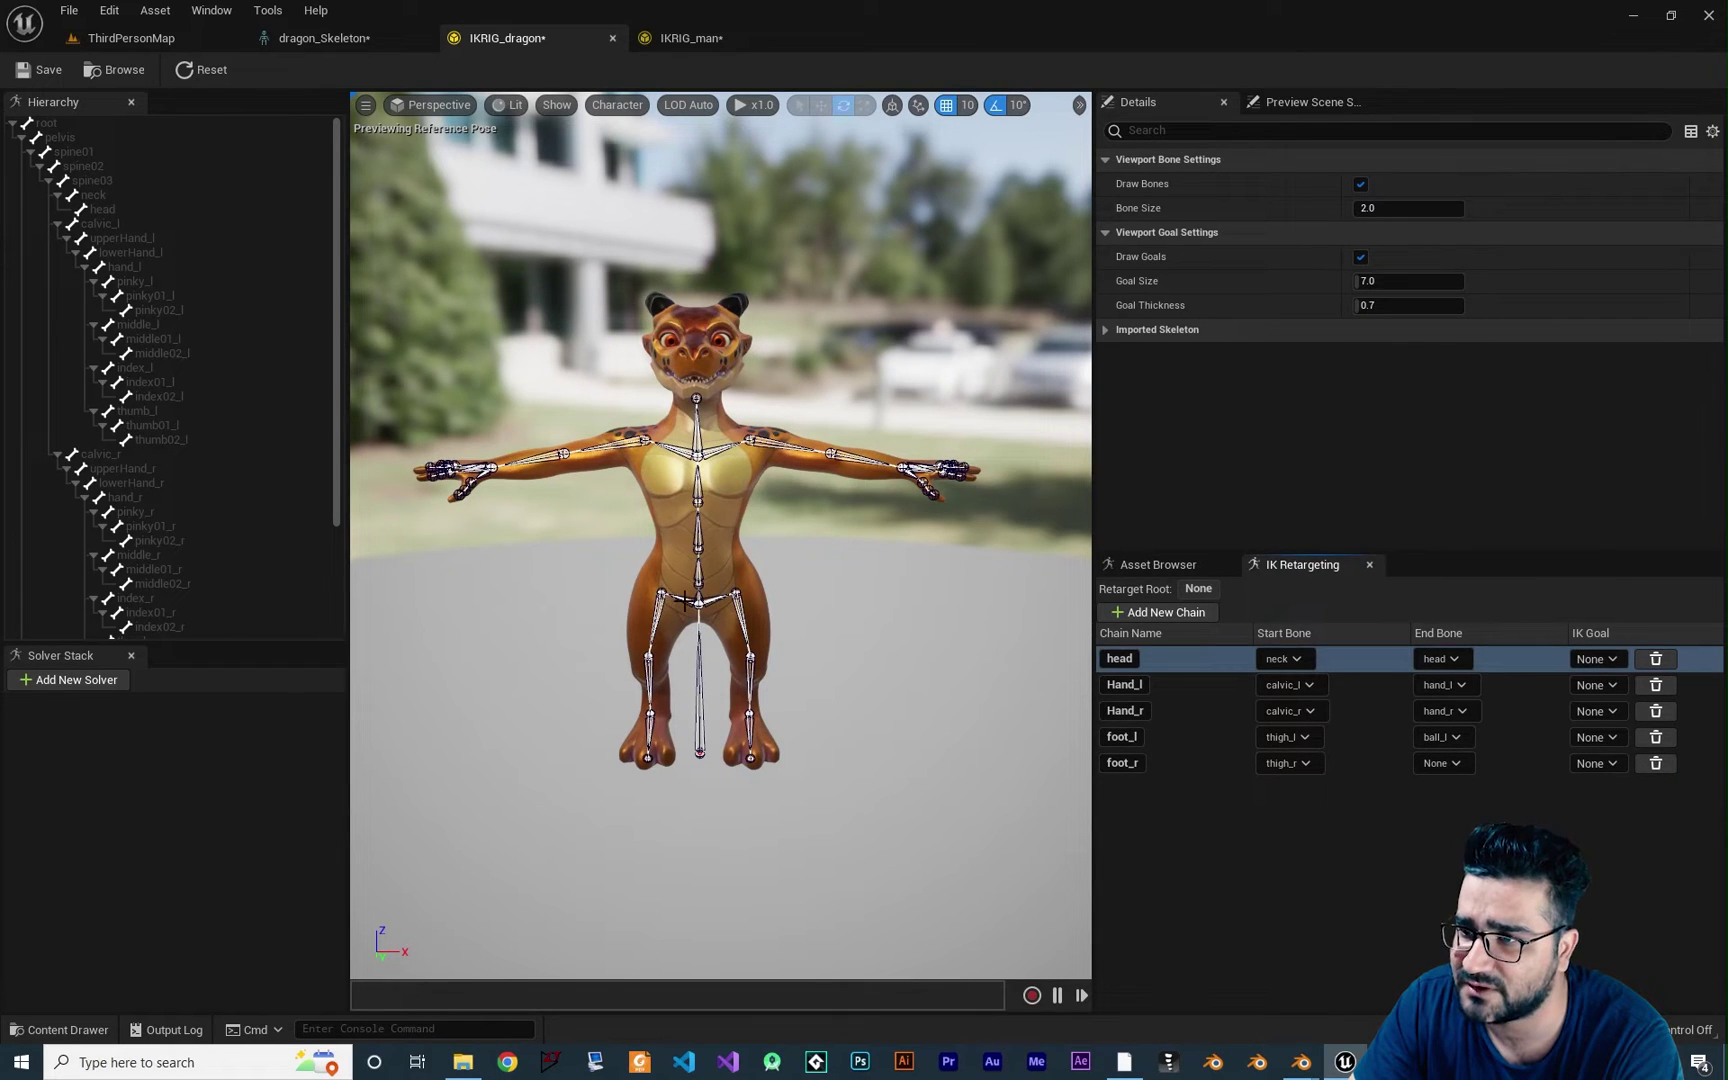
{"action": "left_click", "coordinate": [1449, 763]}
{"action": "scroll", "coordinate": [1490, 724], "scroll_direction": "down", "scroll_amount": 5}
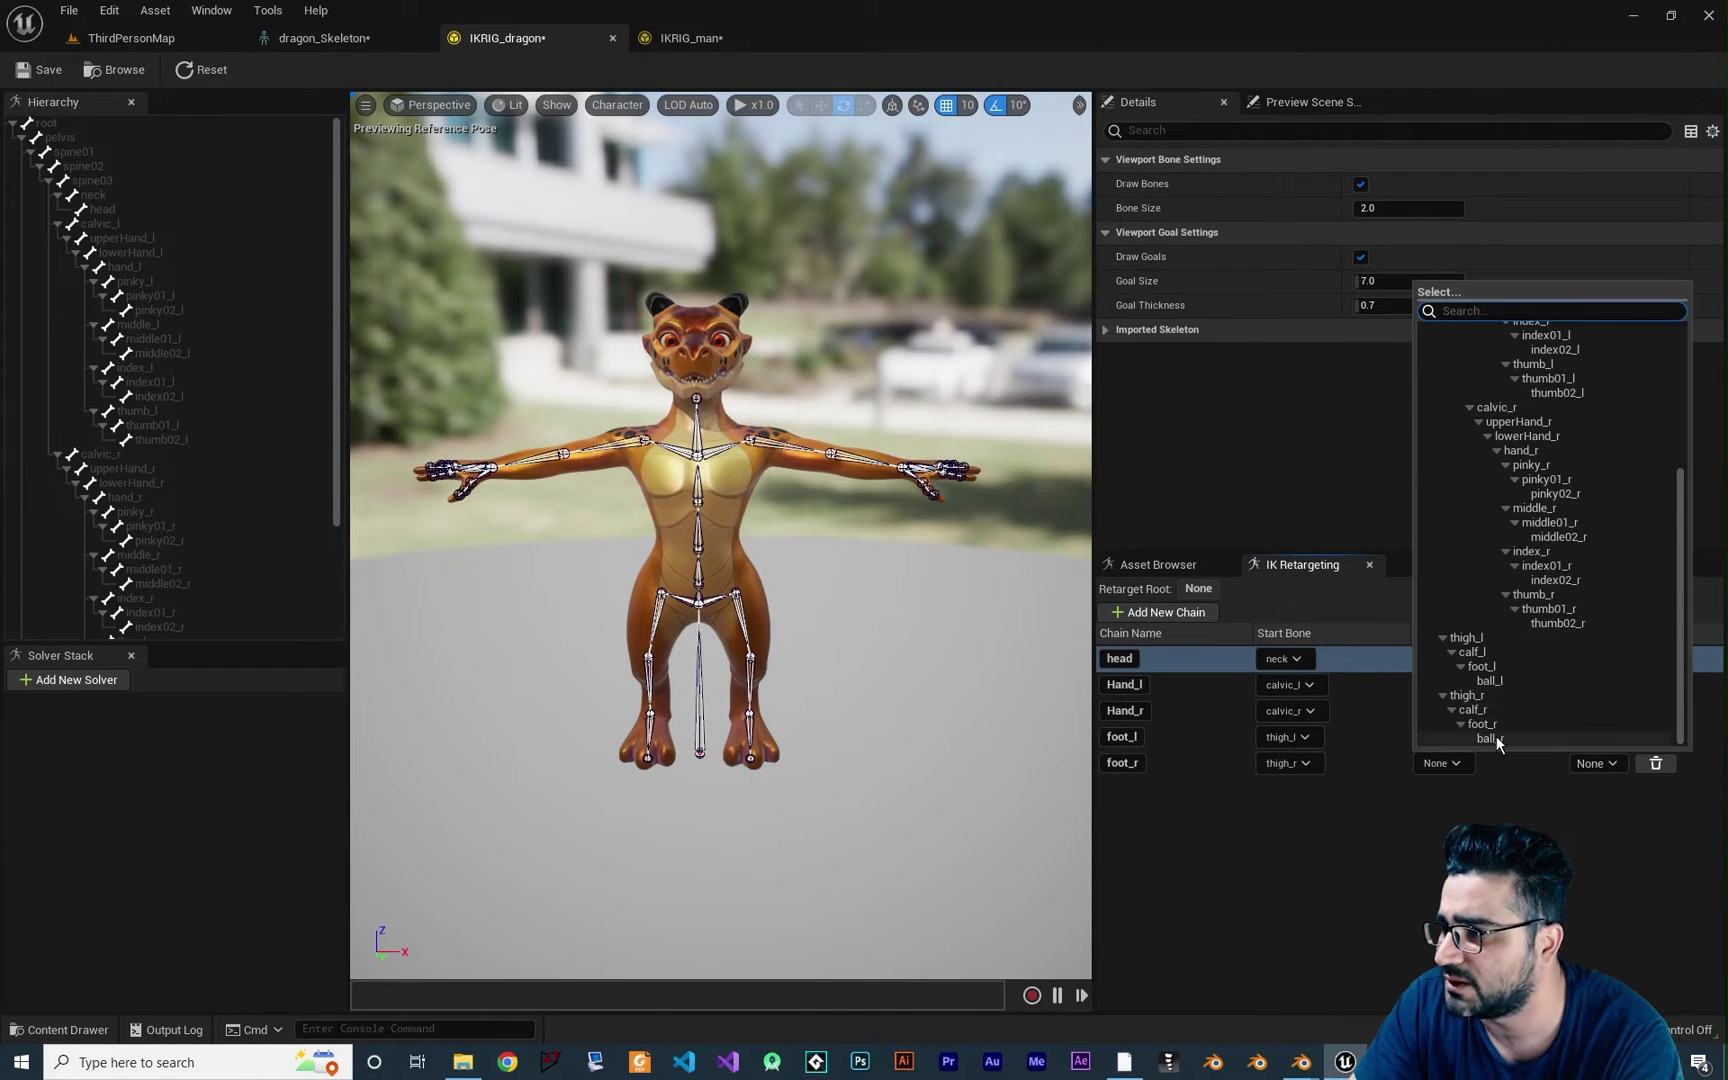
{"action": "left_click", "coordinate": [1496, 738]}
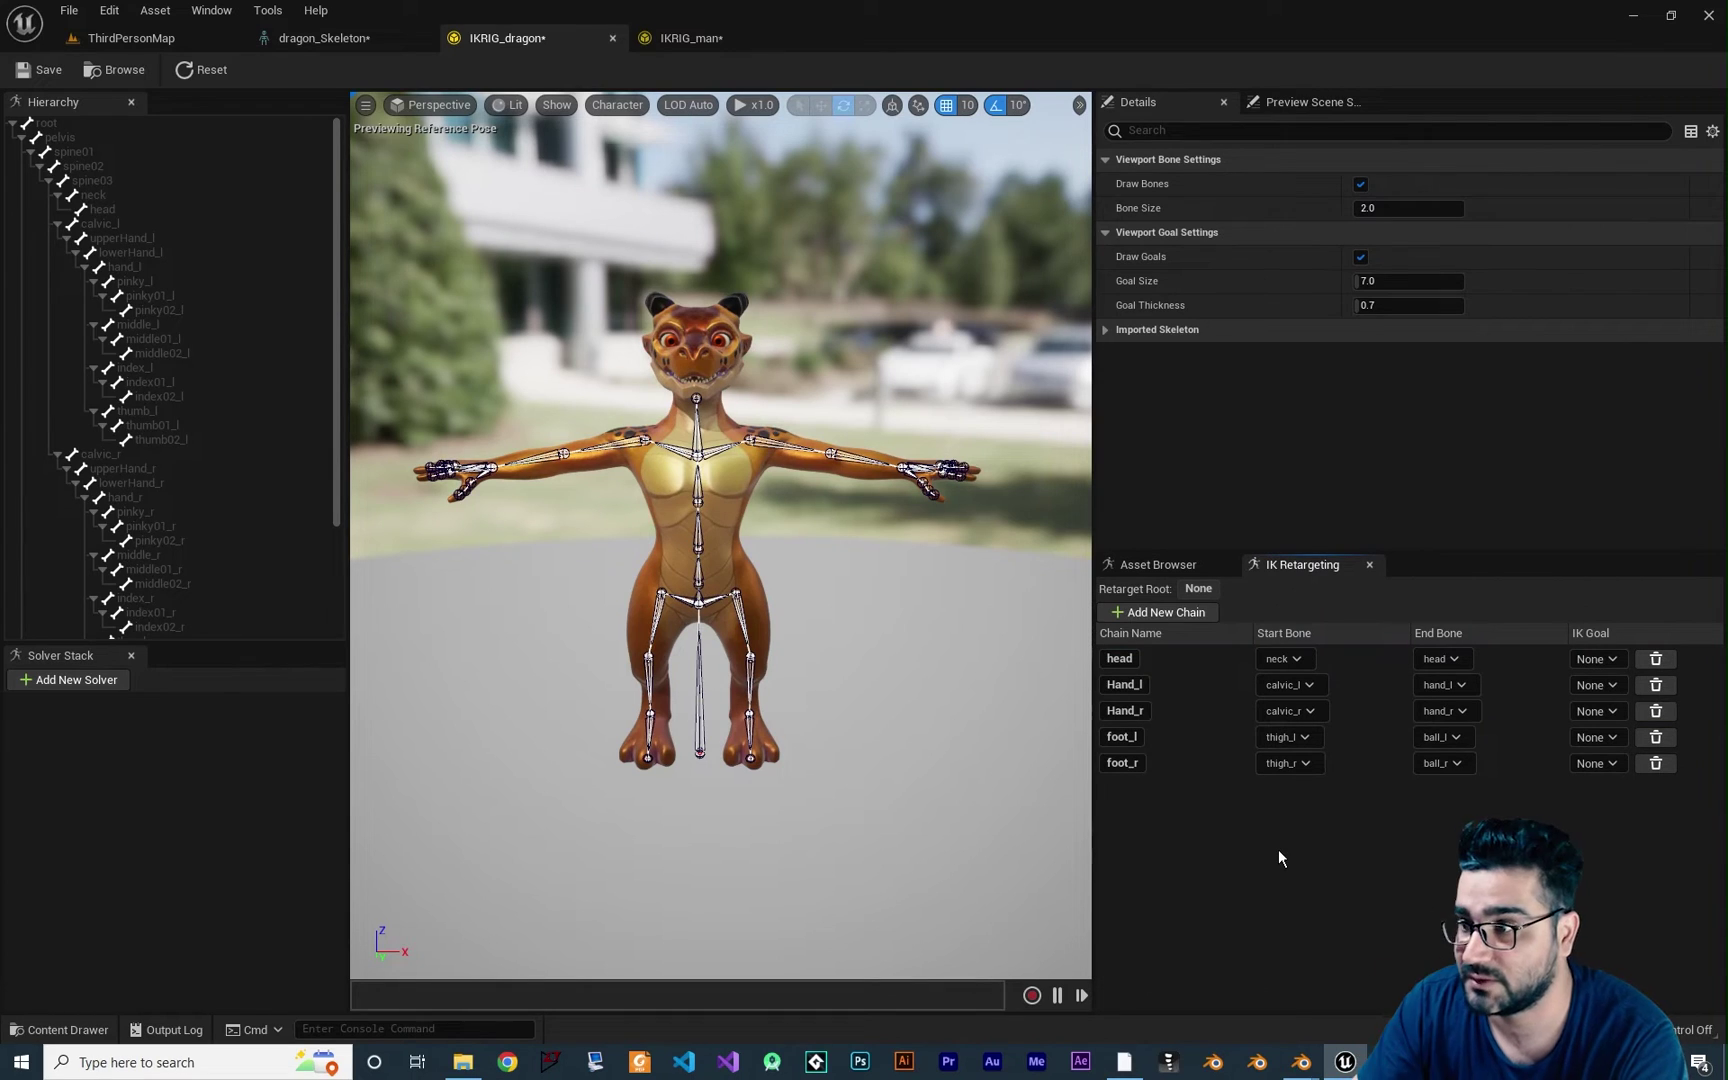
Add a retarget chain named spine from pelvis to spine03 in IKRIG_dragon, and save the asset.
{"action": "left_click", "coordinate": [1160, 612]}
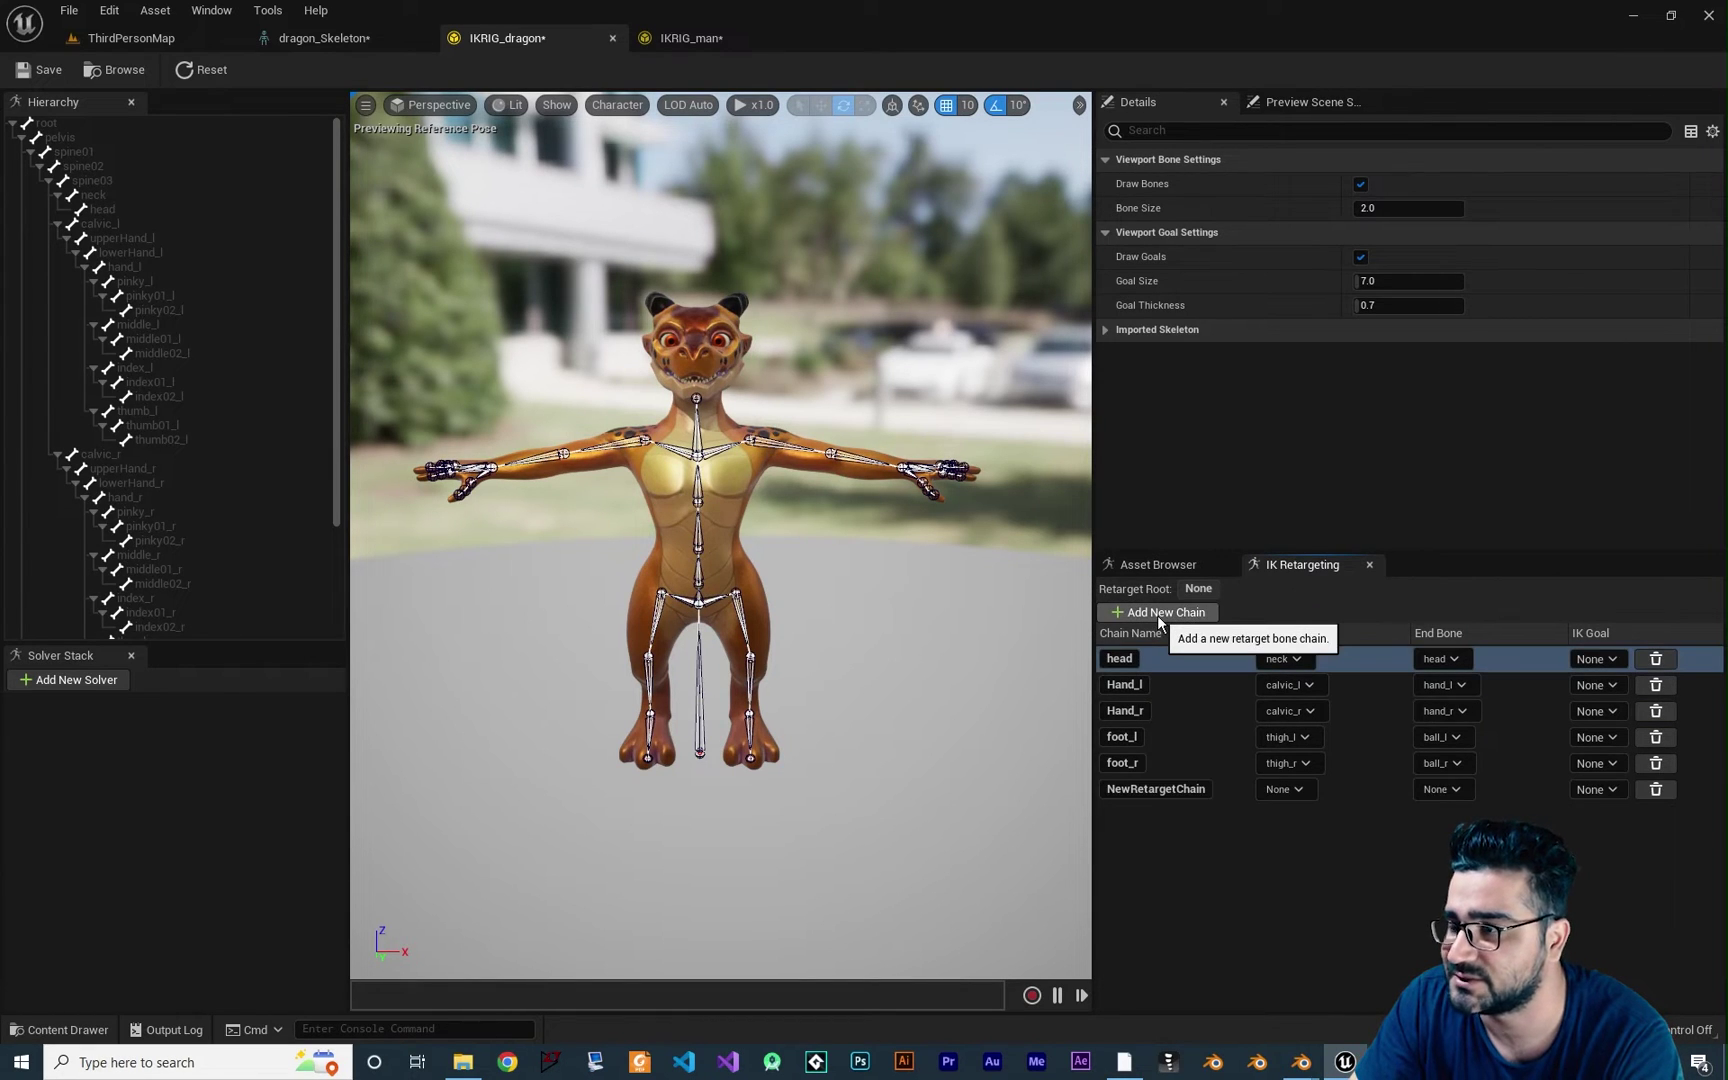
{"action": "double_click", "coordinate": [1155, 789]}
{"action": "type", "text": "spine"}
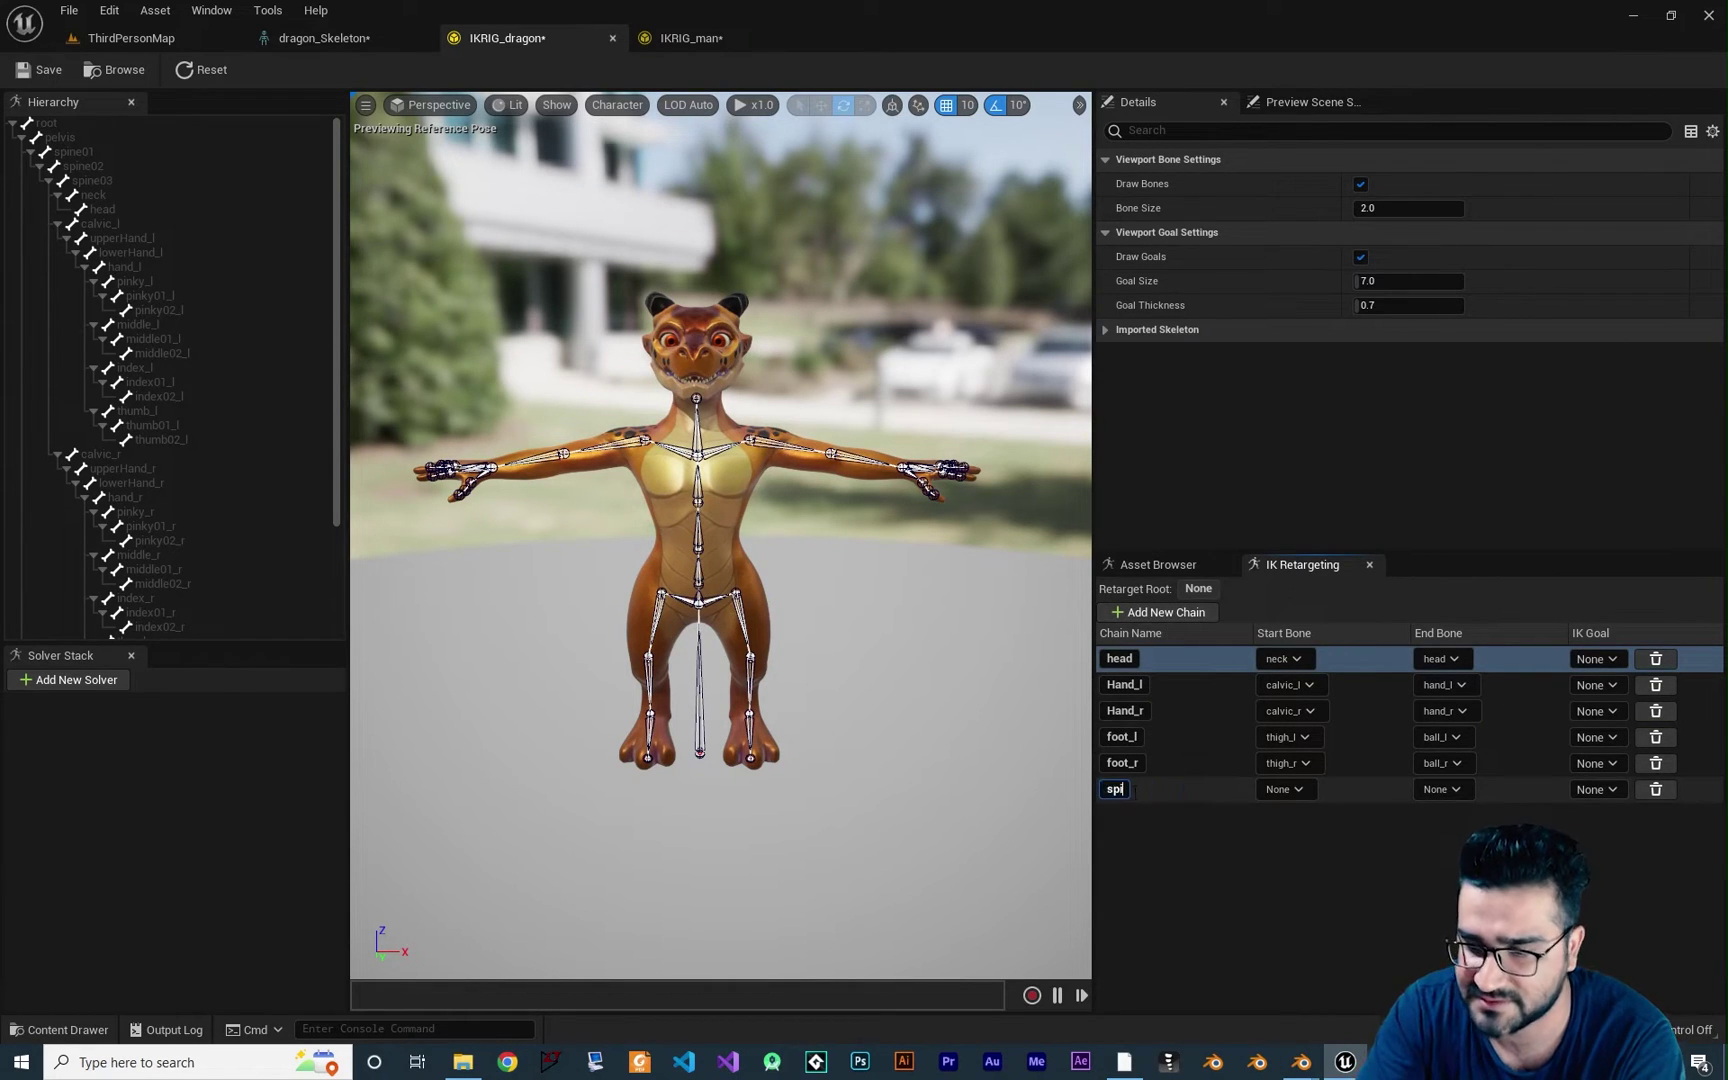
{"action": "key", "text": "Return"}
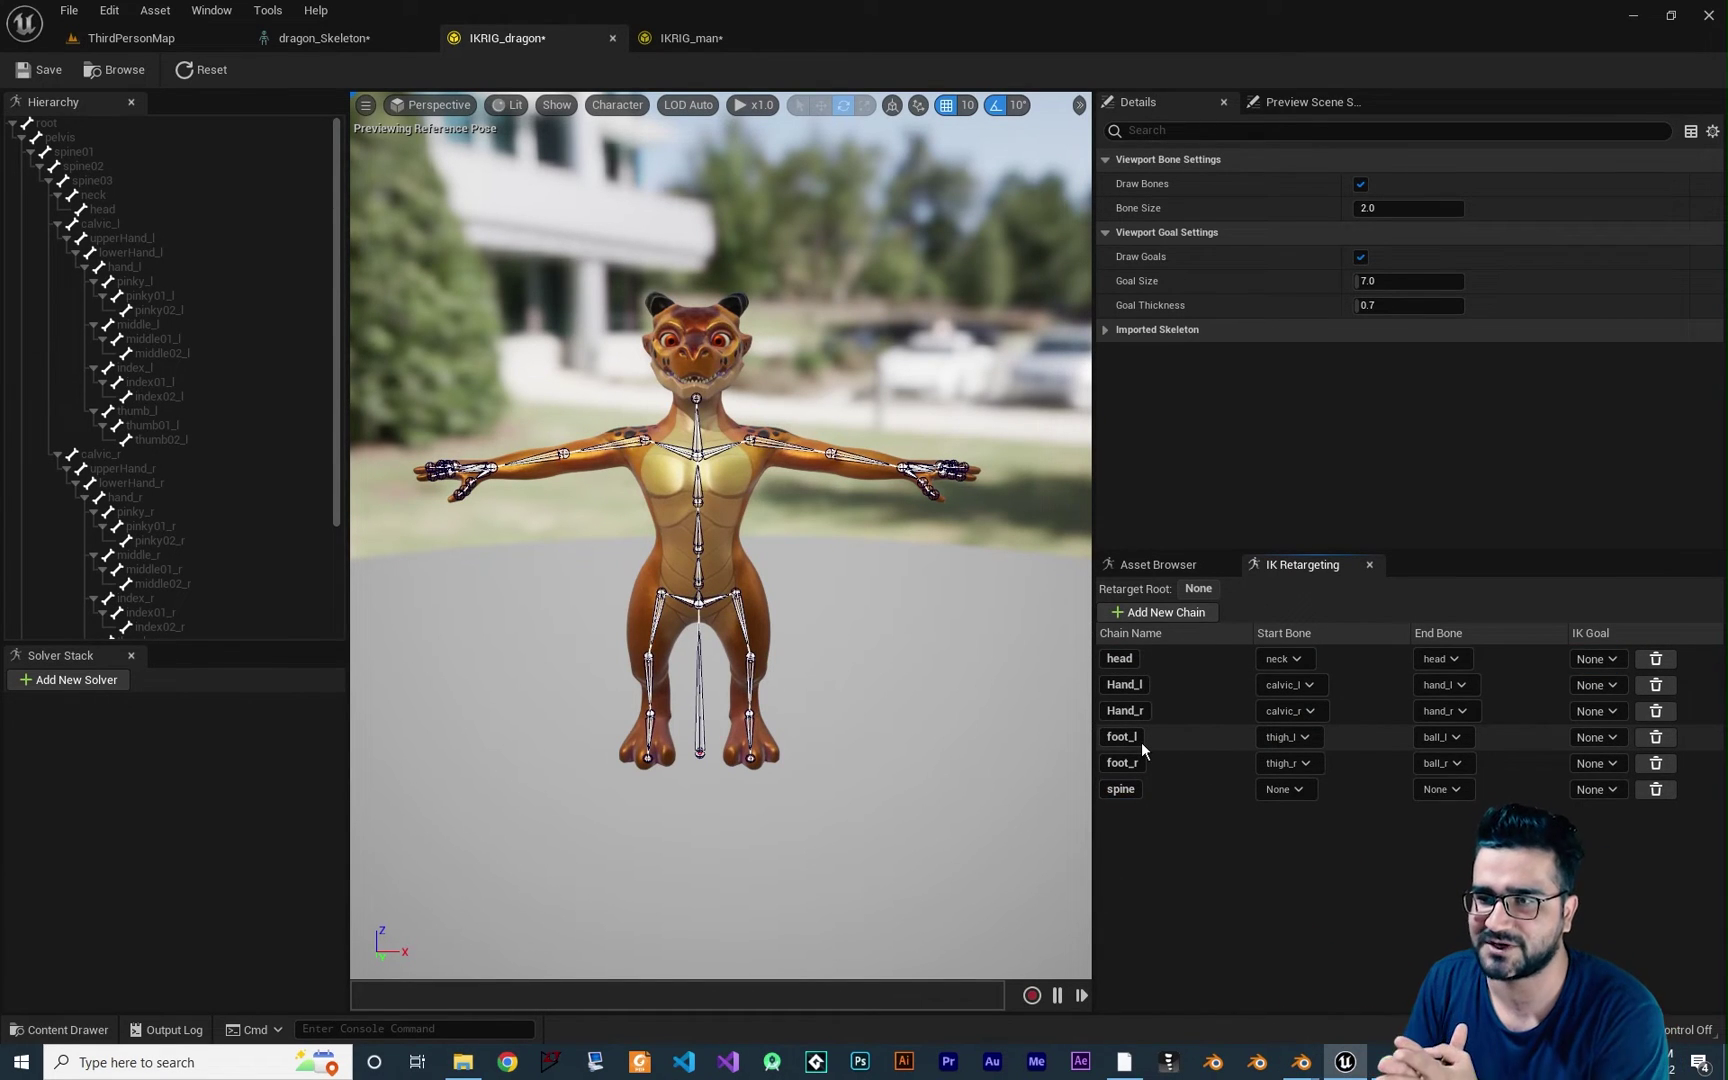
{"action": "left_click", "coordinate": [1290, 790]}
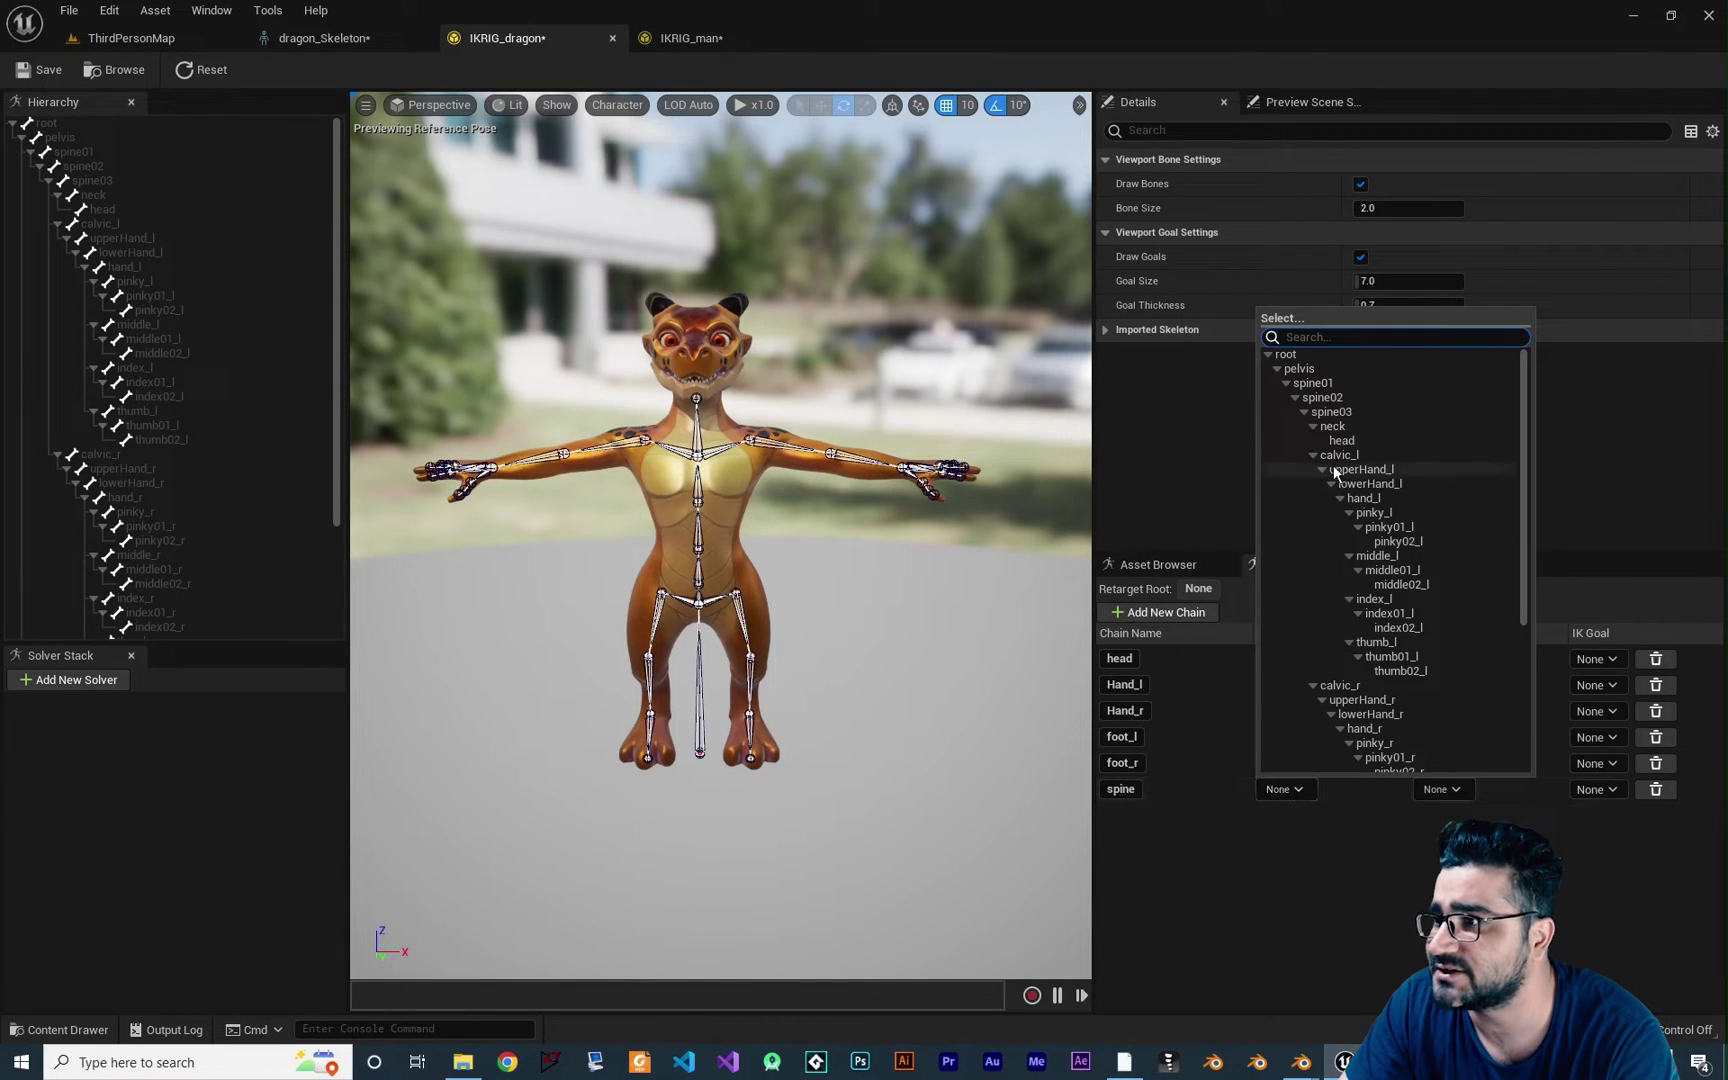
{"action": "left_click", "coordinate": [1305, 369]}
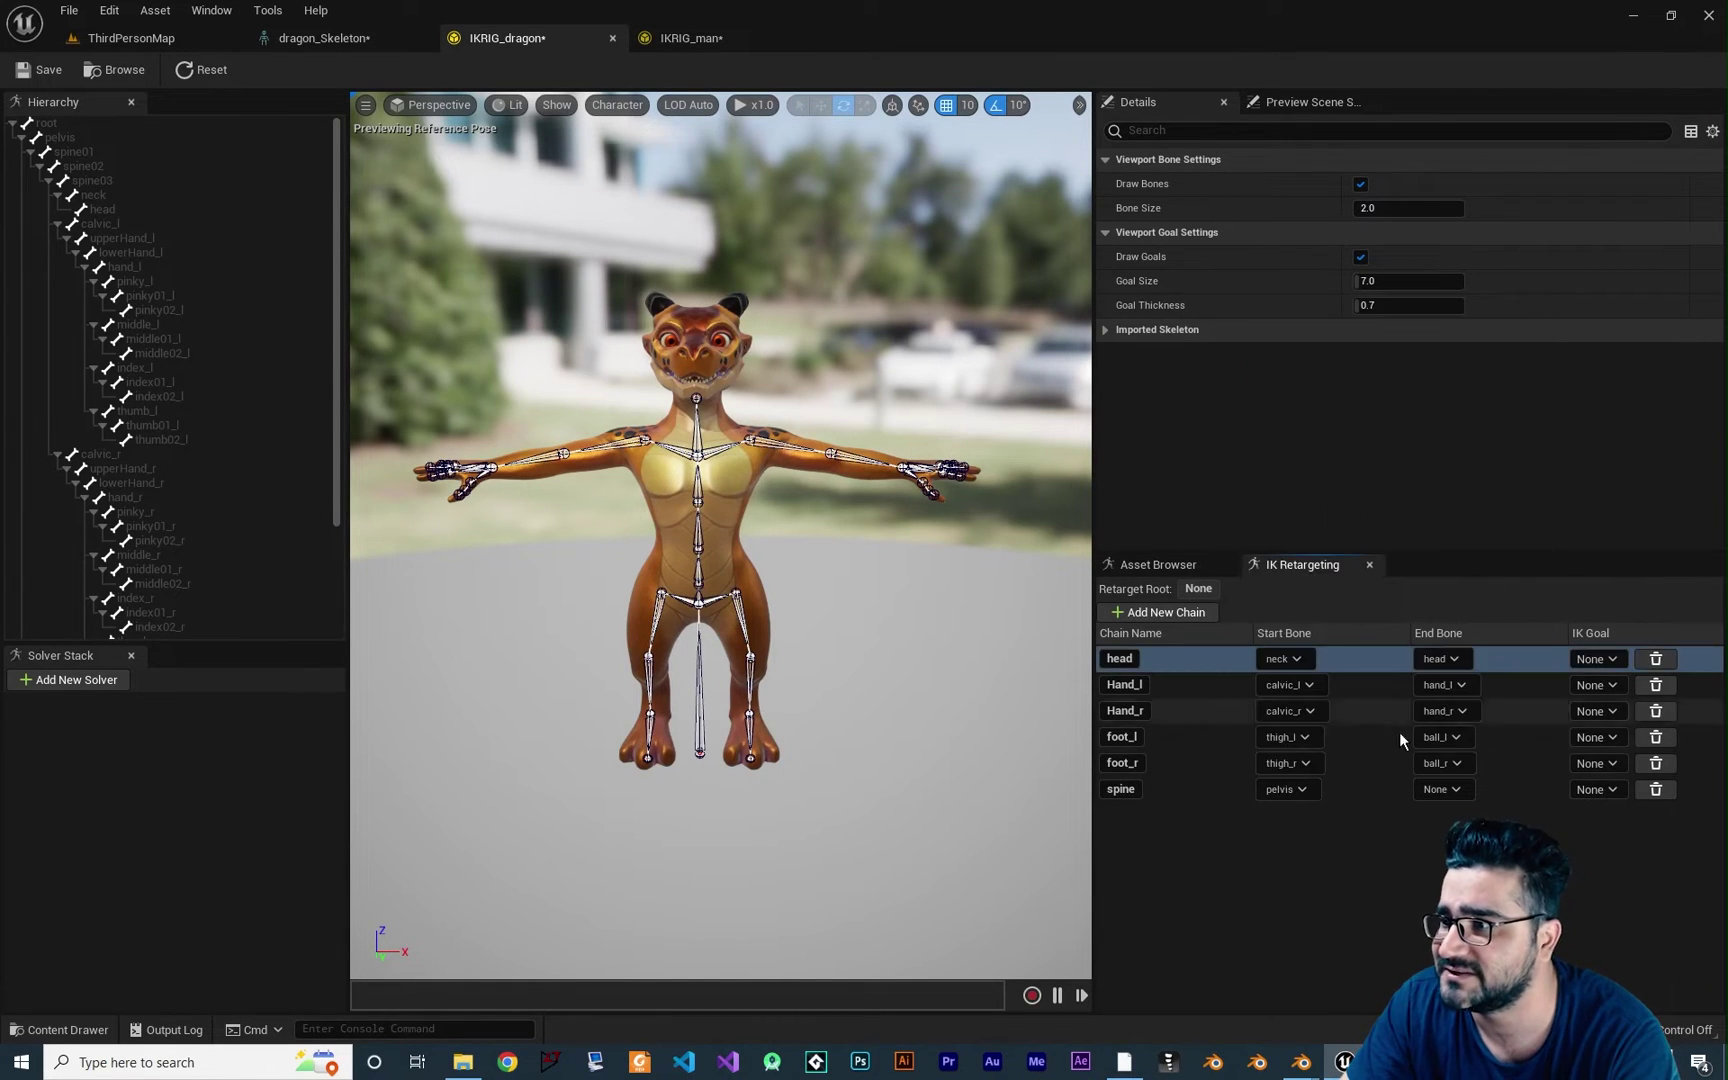
{"action": "left_click", "coordinate": [1443, 789]}
{"action": "left_click", "coordinate": [1487, 411]}
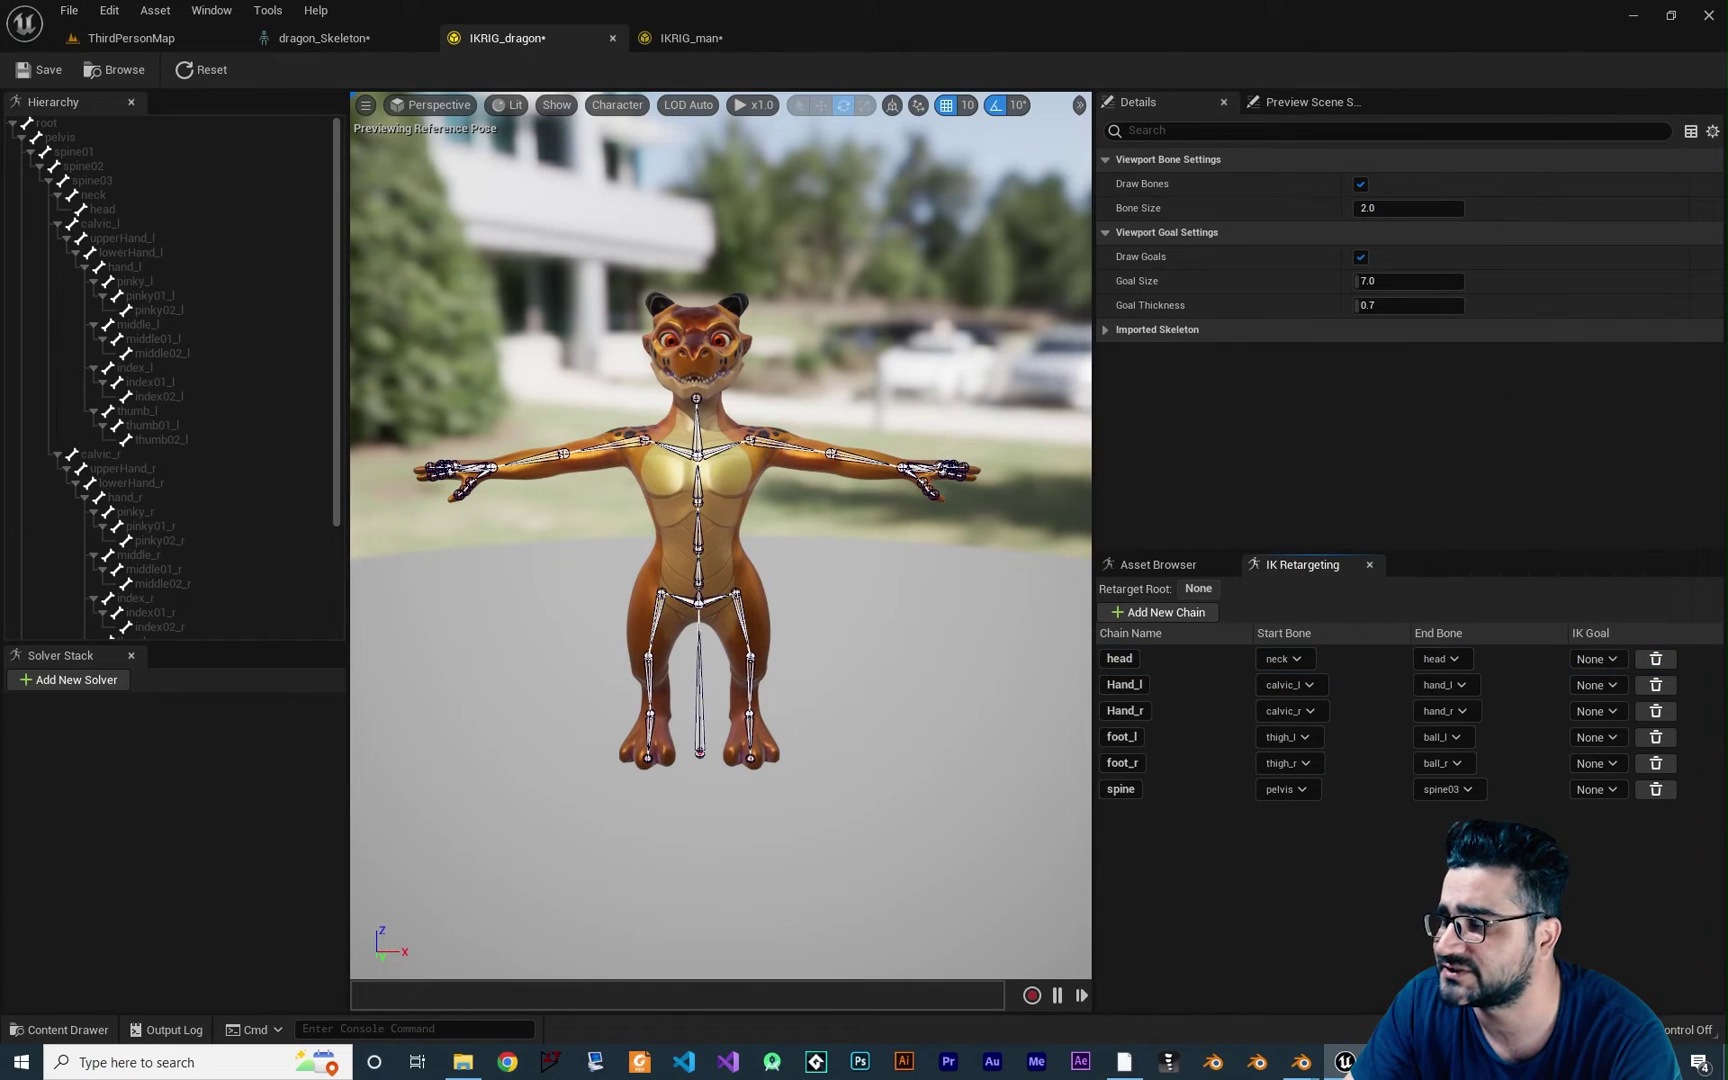
{"action": "left_click", "coordinate": [45, 70]}
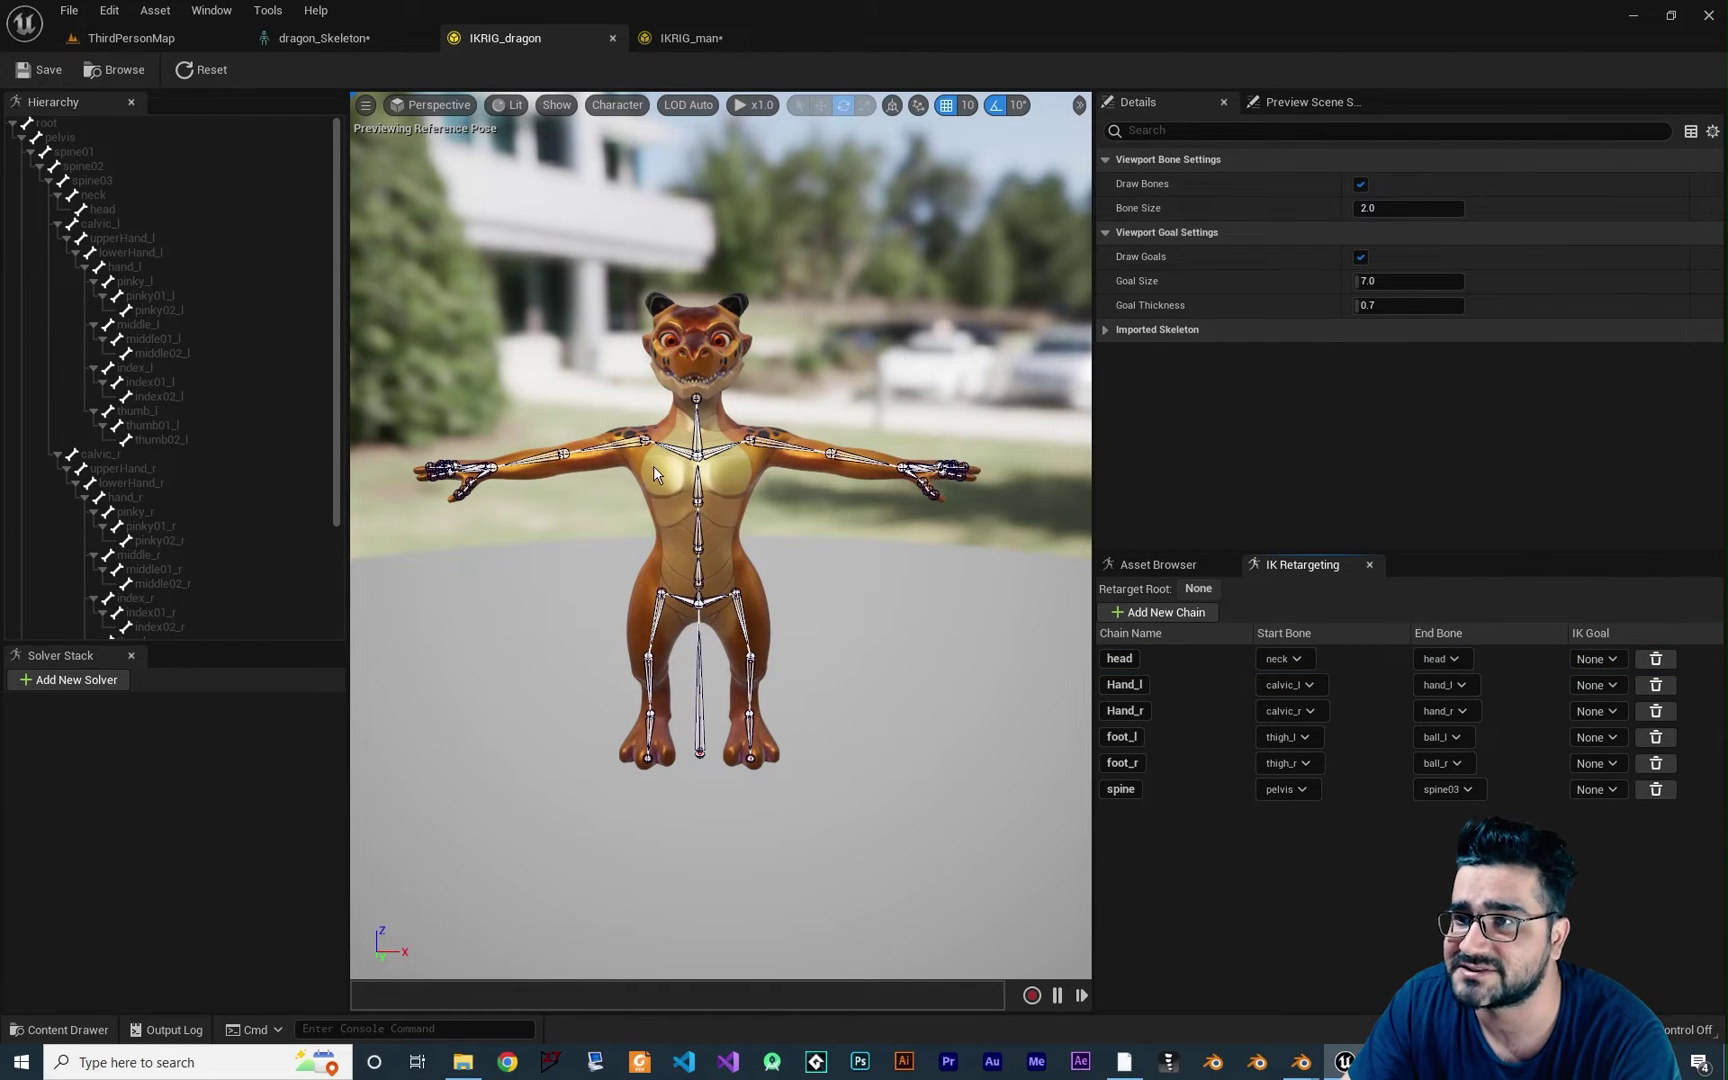
Switch to IKRIG_man and add a retarget chain named head, matching the dragon rig's chain name.
{"action": "left_click", "coordinate": [690, 38]}
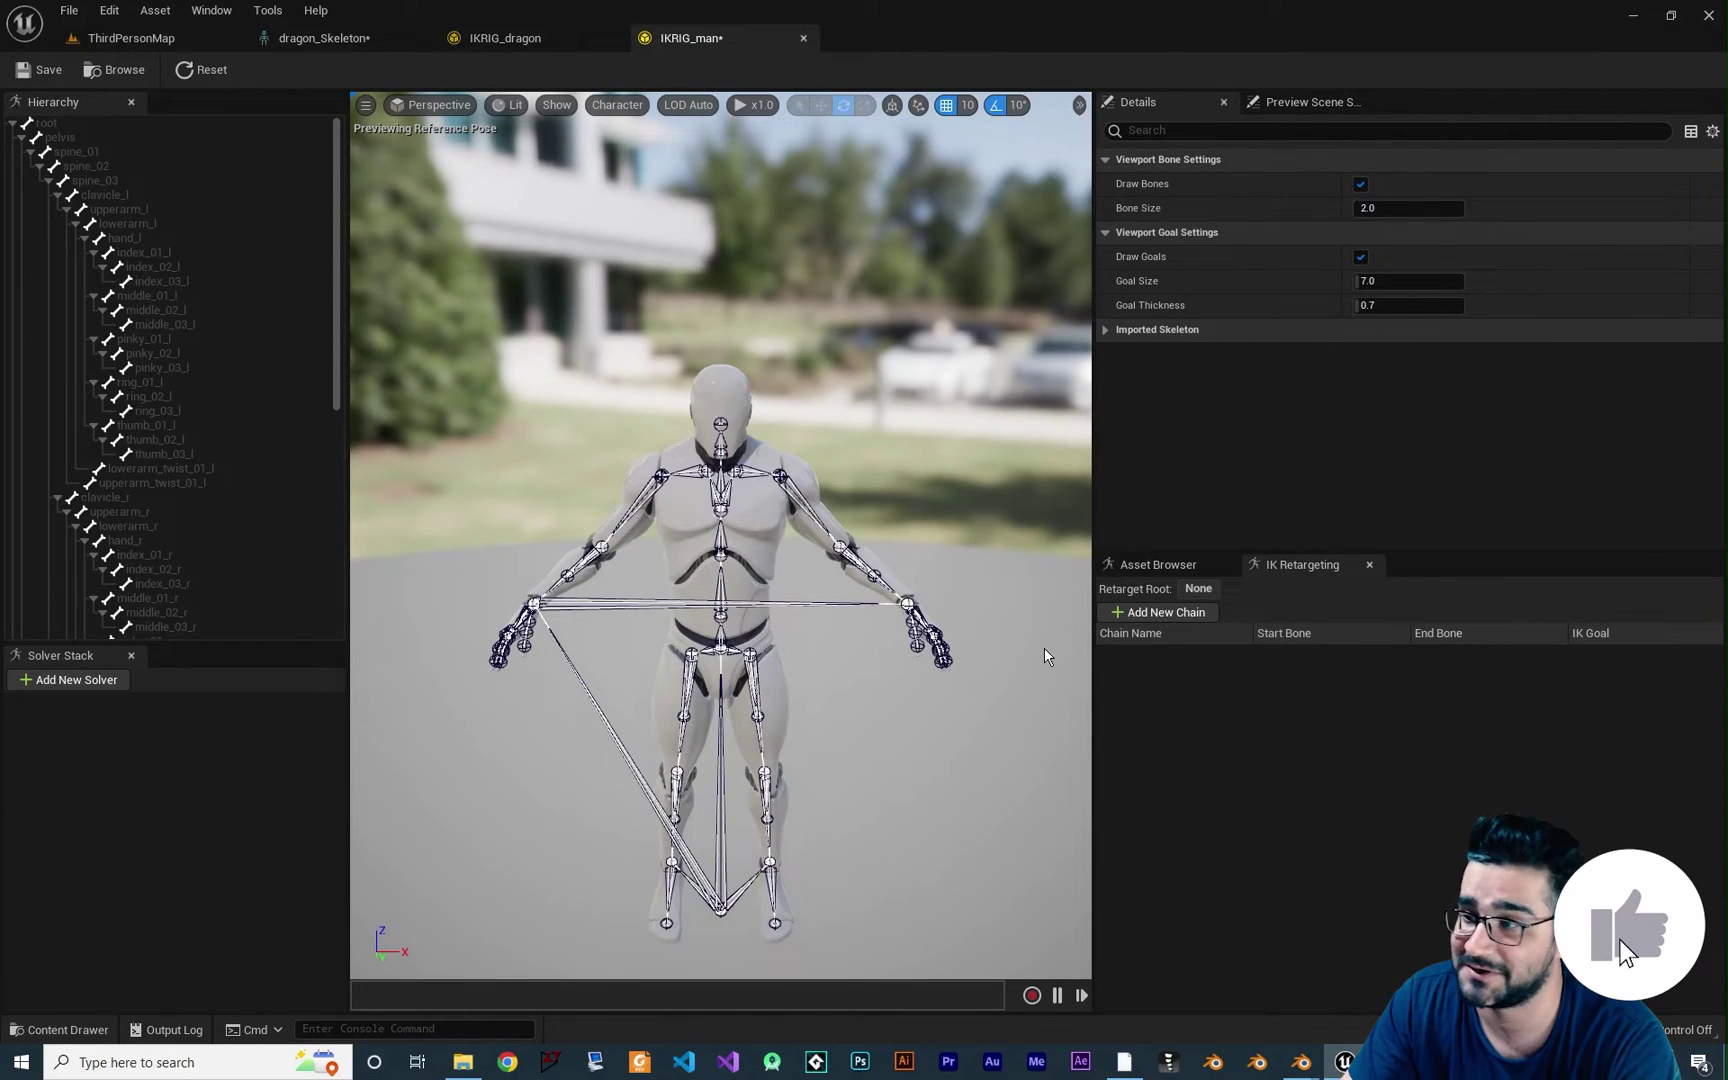
{"action": "left_click", "coordinate": [1163, 612]}
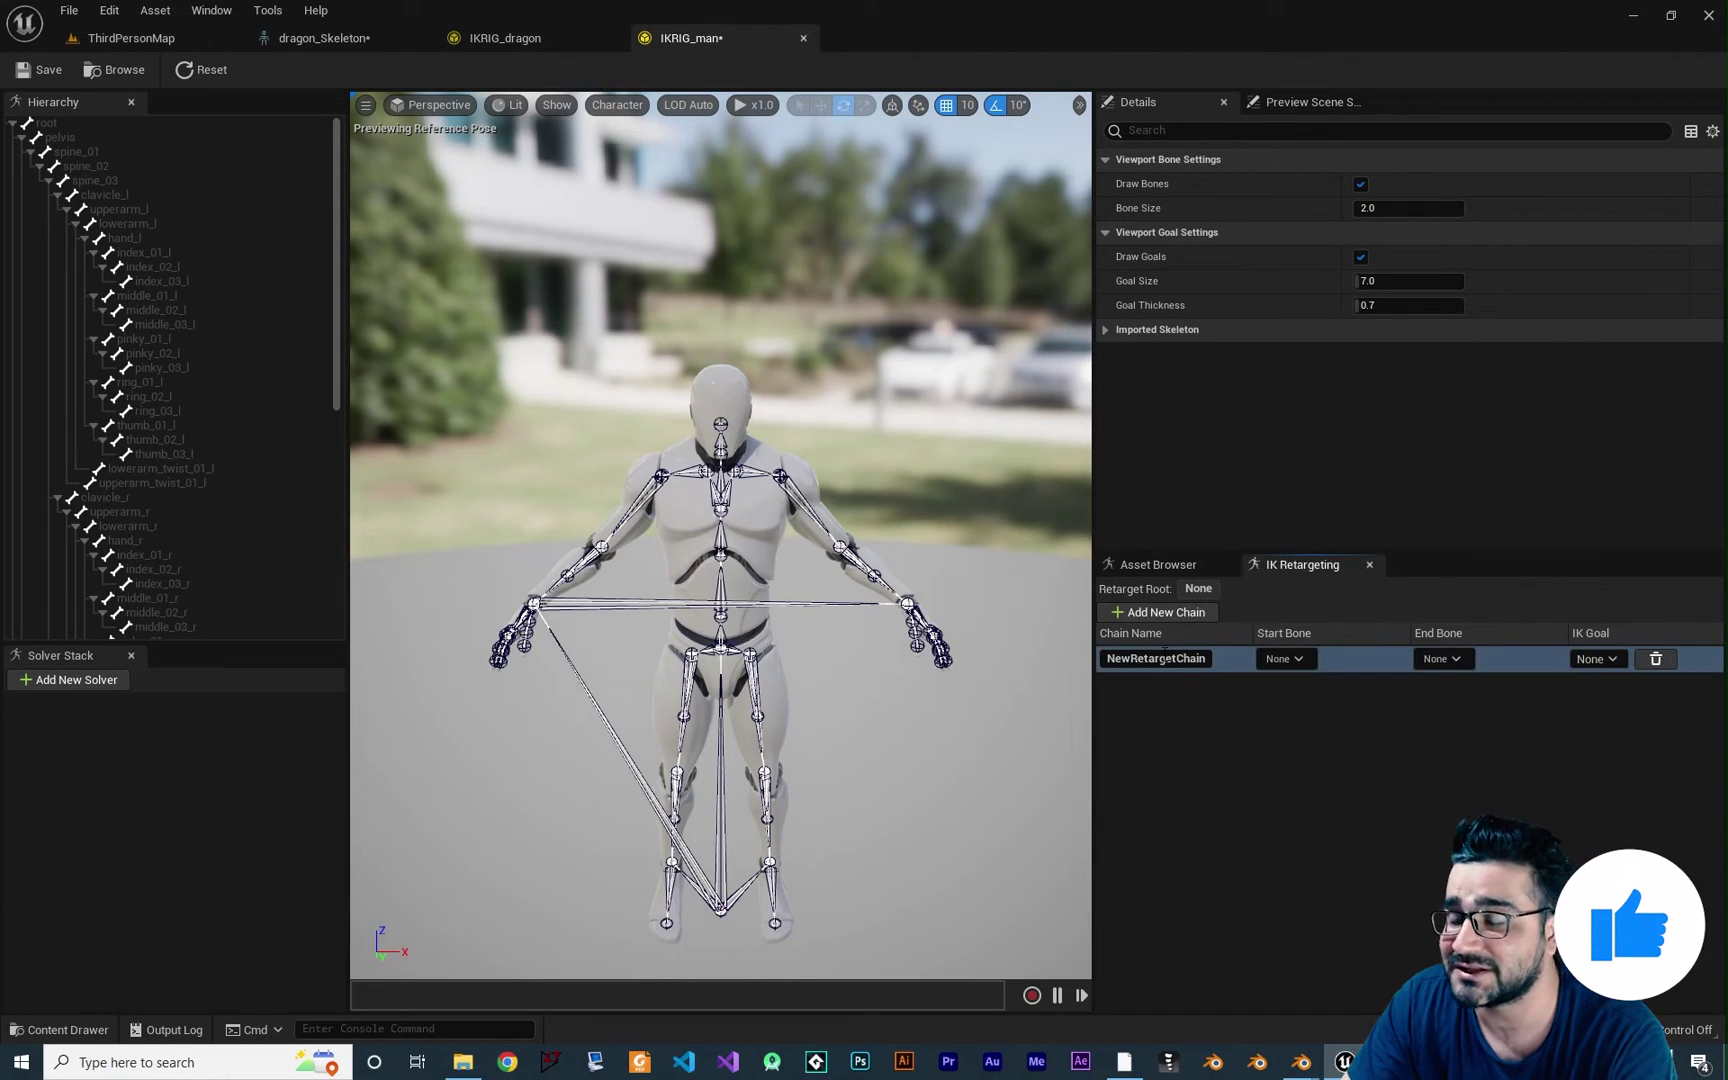
{"action": "double_click", "coordinate": [1165, 657]}
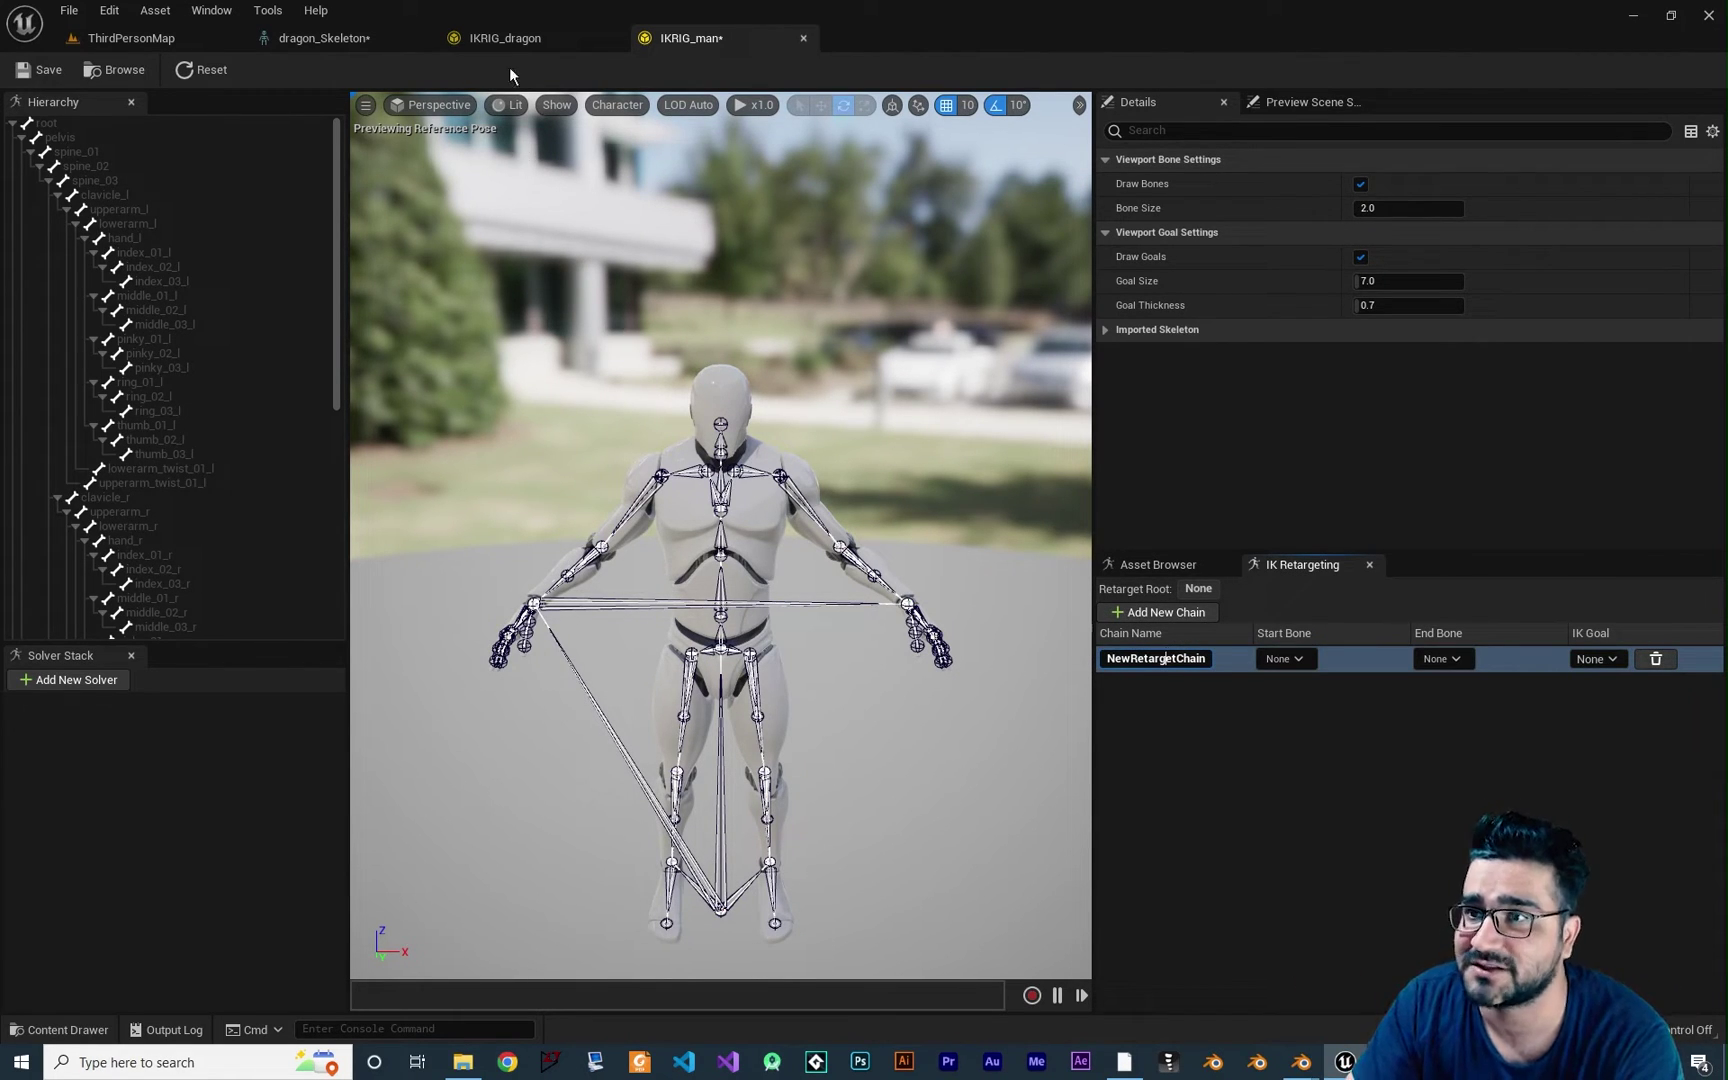
{"action": "left_click", "coordinate": [505, 39]}
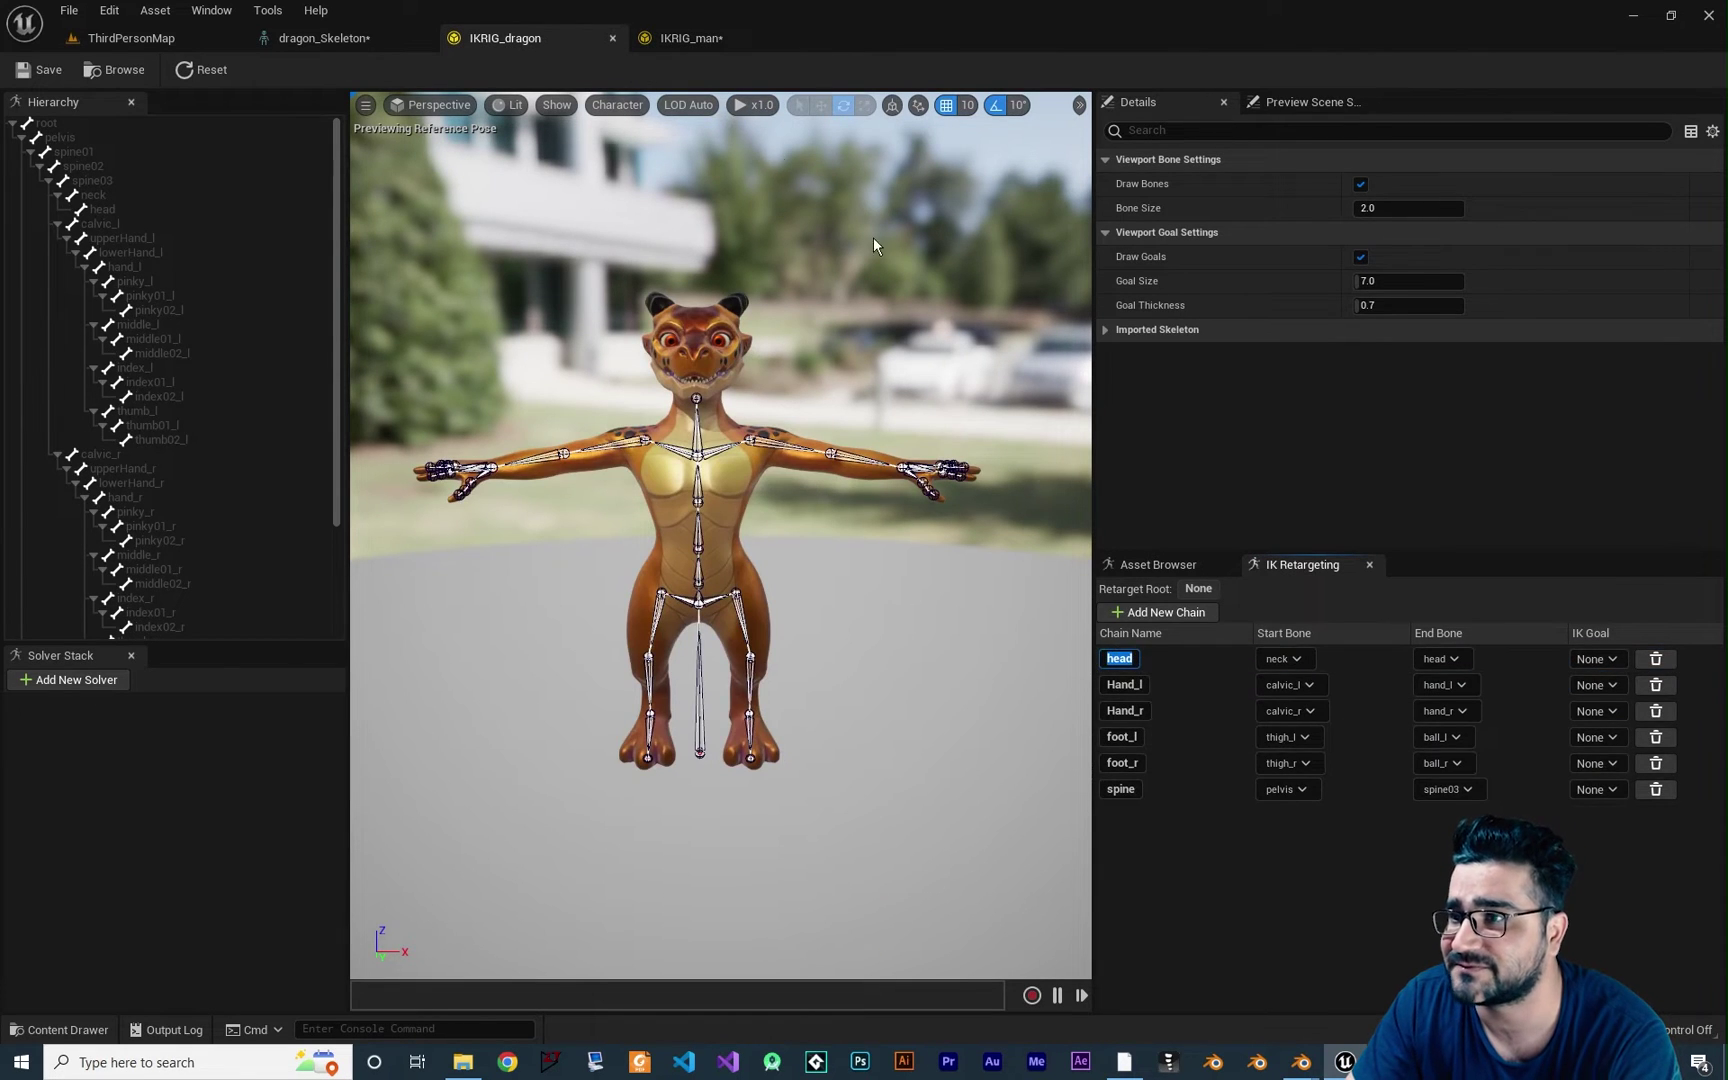
{"action": "left_click", "coordinate": [692, 38]}
{"action": "double_click", "coordinate": [1155, 658]}
{"action": "type", "text": "head"}
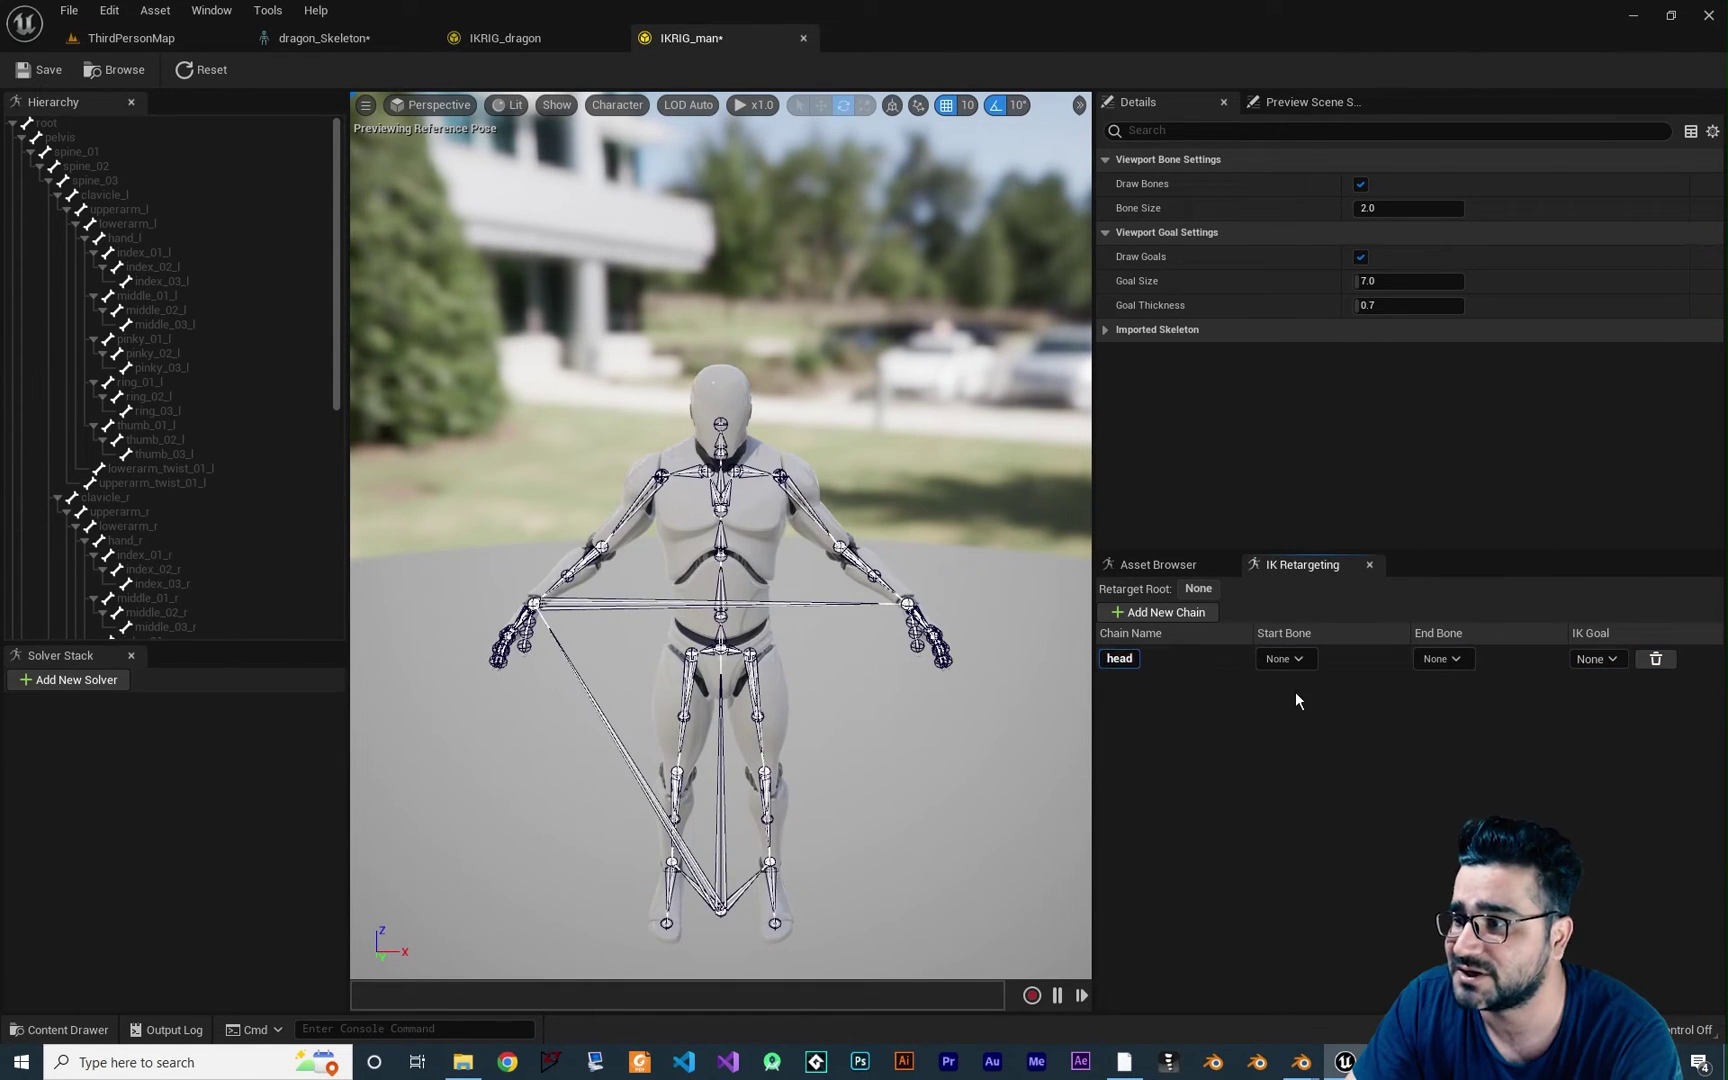
{"action": "key", "text": "Return"}
Set the mannequin's head chain to start at bone neck_01 and end at bone head.
{"action": "left_click", "coordinate": [1288, 659]}
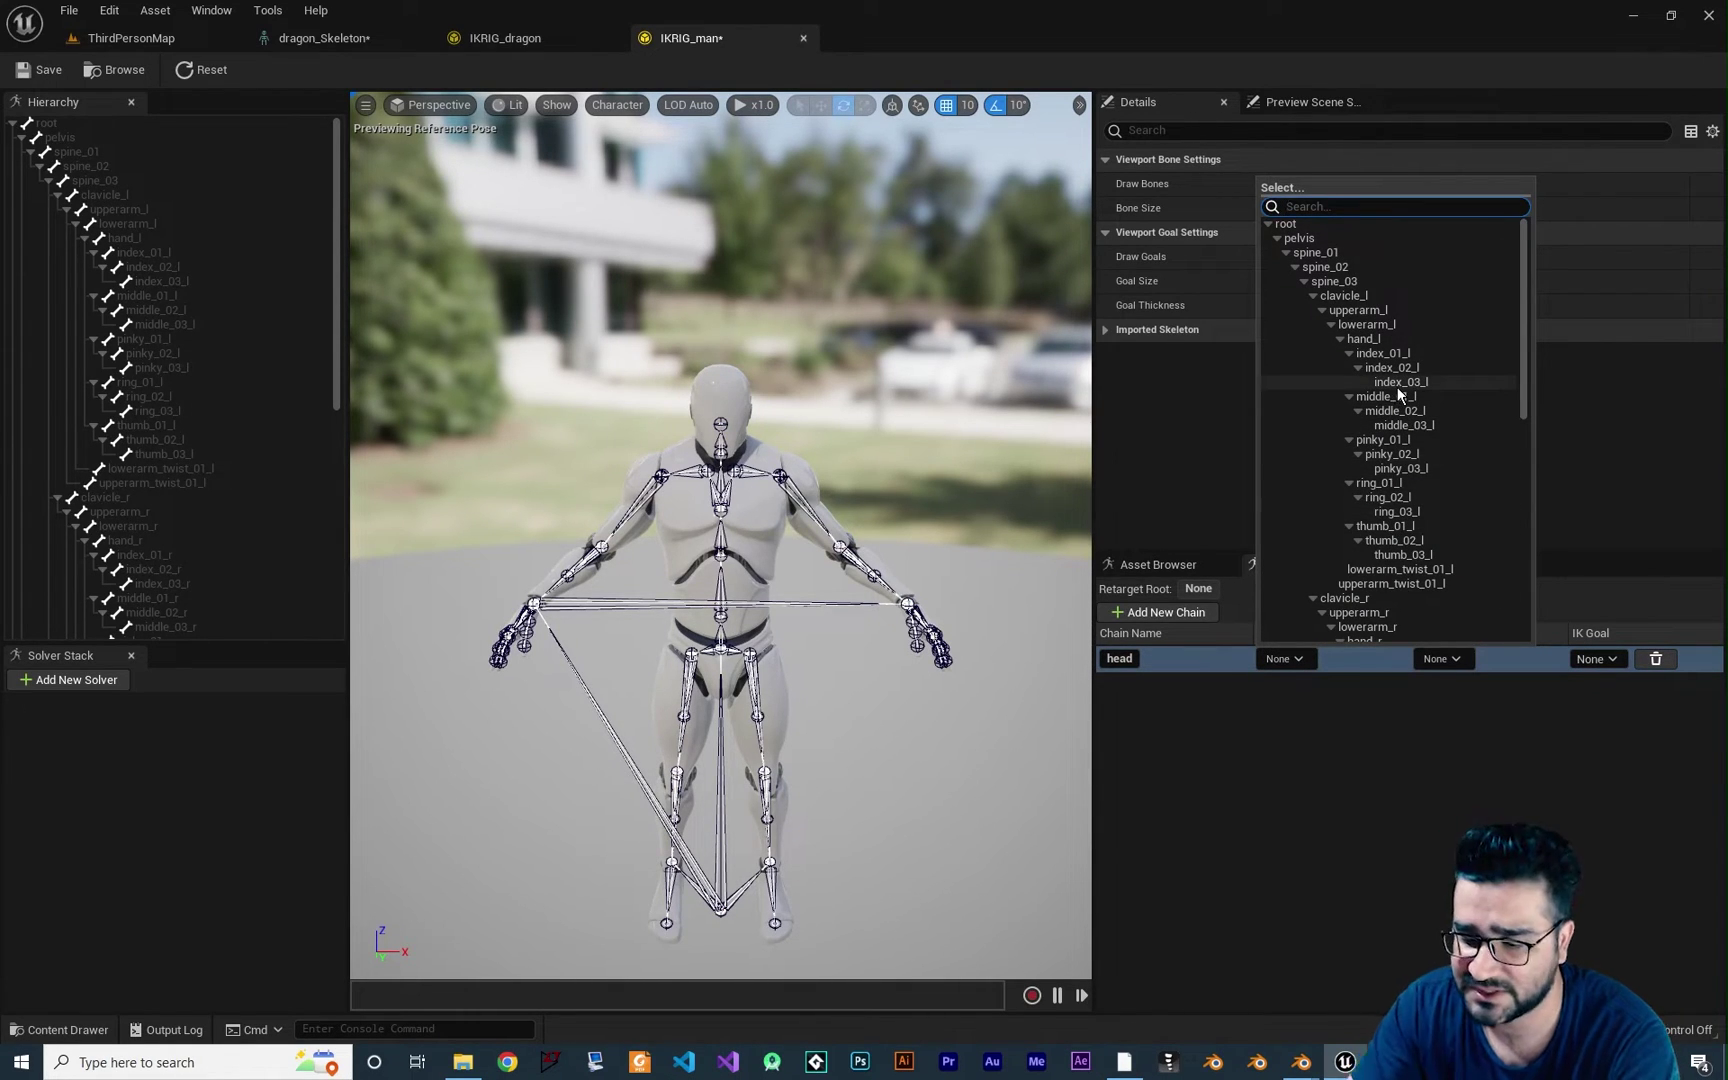
{"action": "type", "text": "neck"}
{"action": "left_click", "coordinate": [1299, 269]}
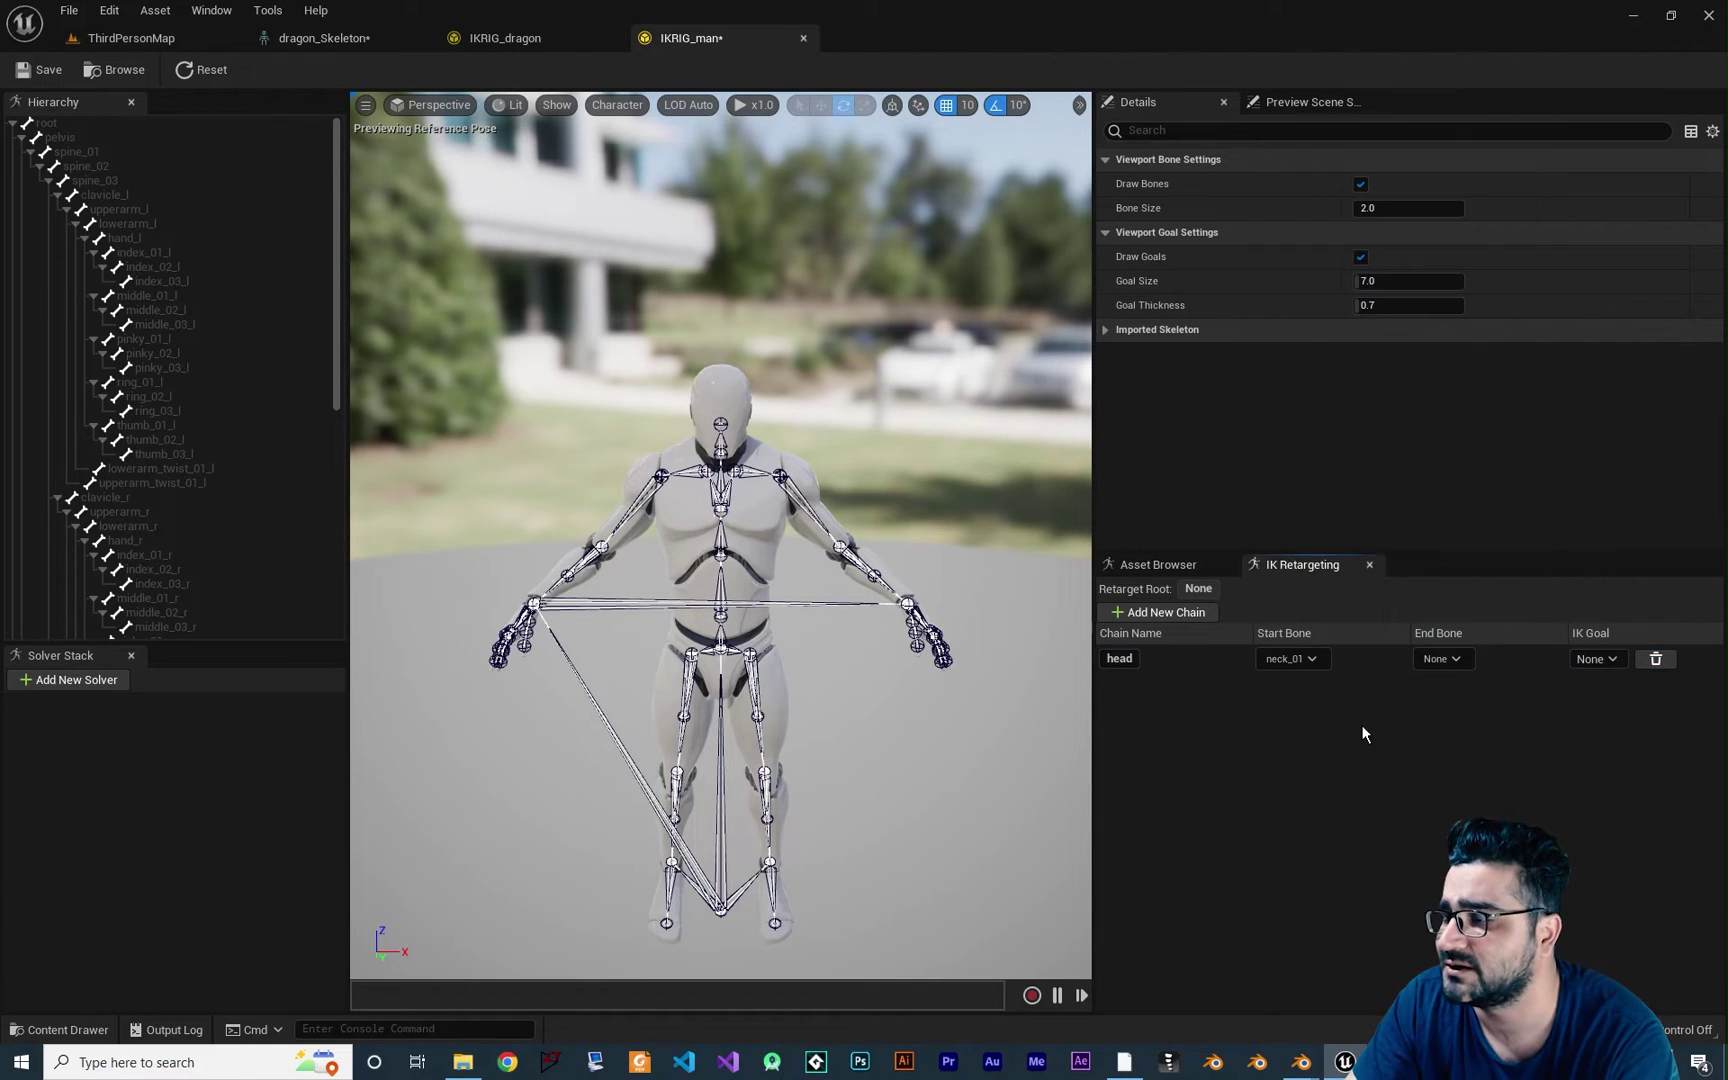
{"action": "left_click", "coordinate": [1468, 656]}
{"action": "type", "text": "head"}
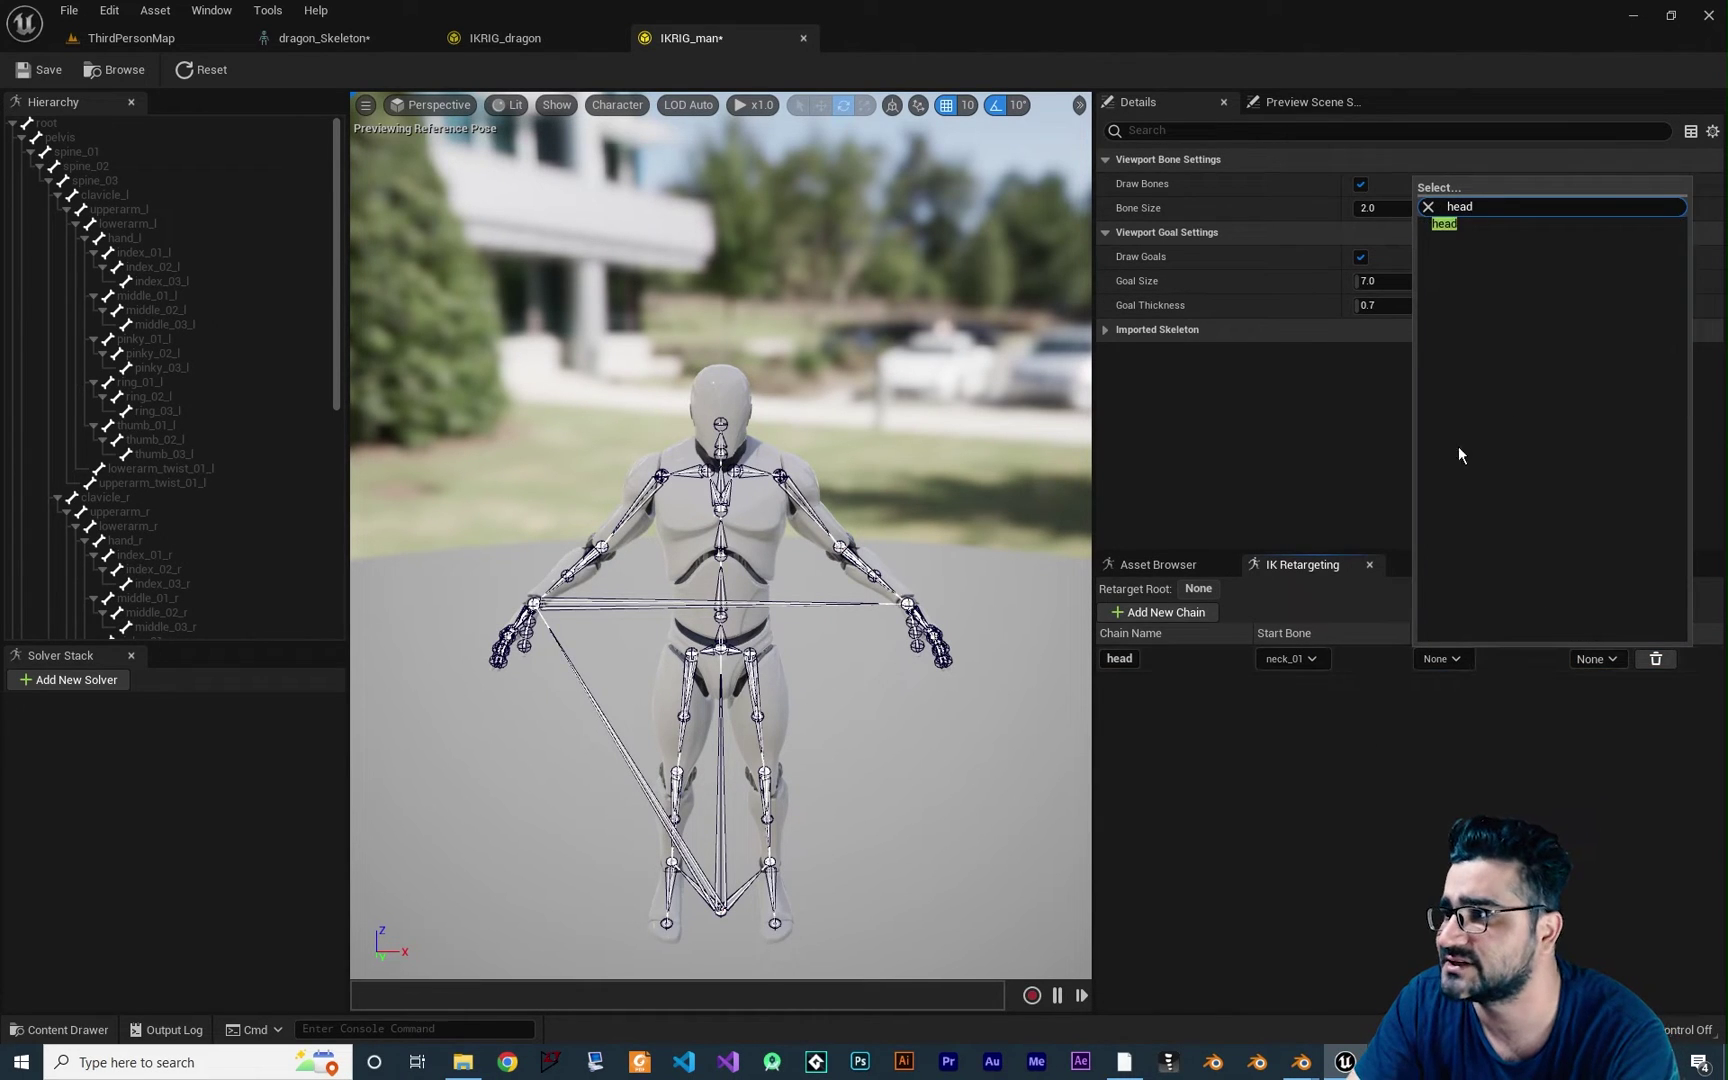
{"action": "left_click", "coordinate": [1444, 224]}
Add a retarget chain named hand_l to the mannequin's IK rig, running from clavicle_l to hand_l.
{"action": "left_click", "coordinate": [1163, 612]}
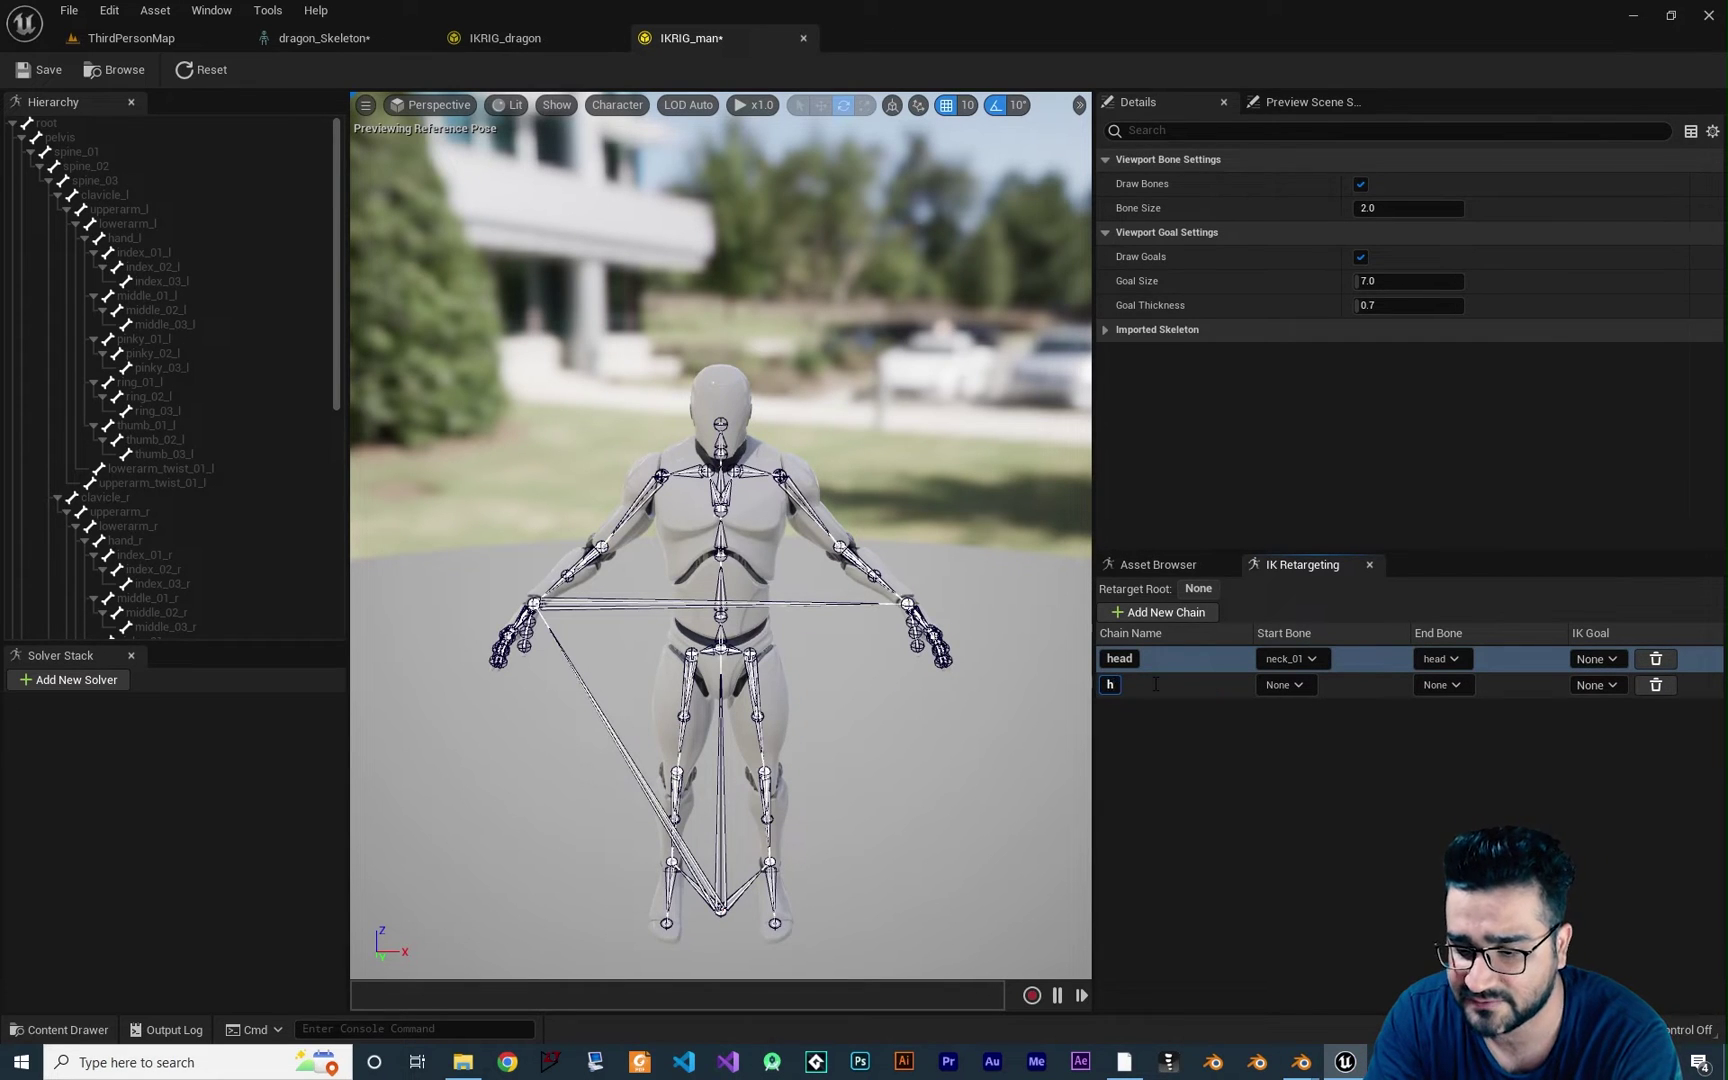
{"action": "type", "text": "hand_l"}
{"action": "left_click", "coordinate": [1287, 685]}
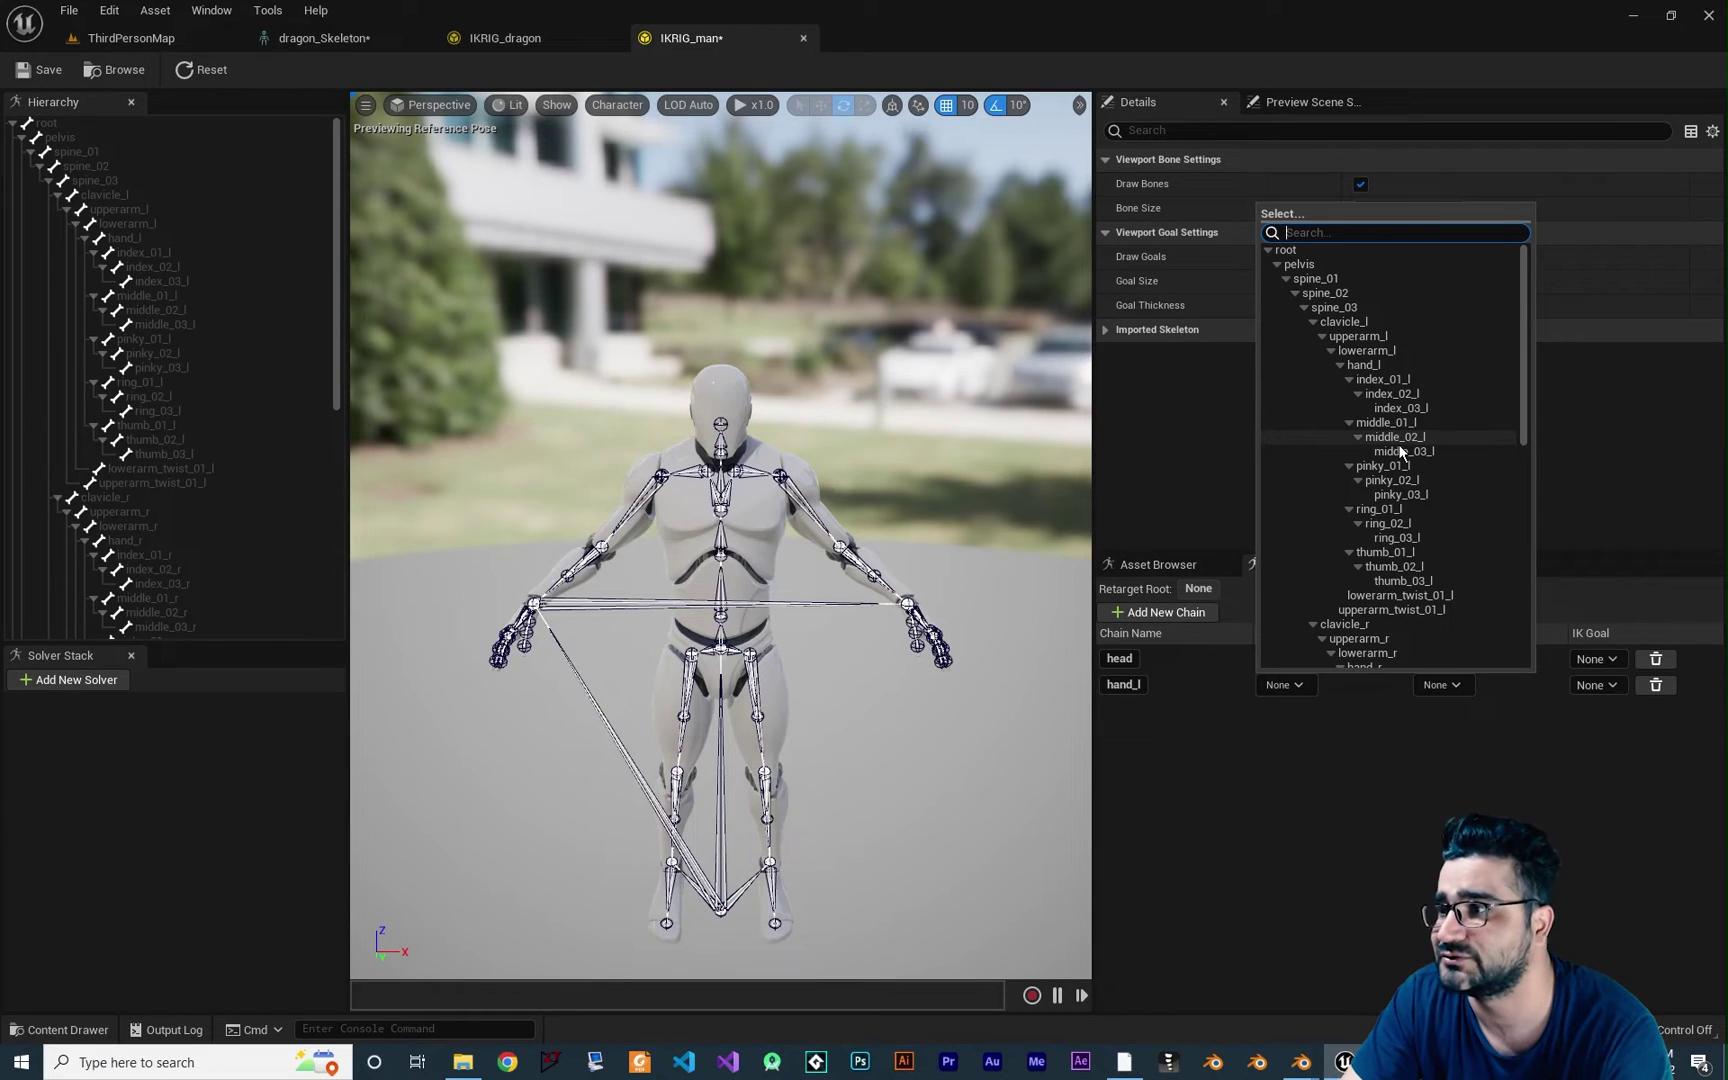
{"action": "left_click", "coordinate": [1372, 322]}
{"action": "left_click", "coordinate": [1440, 684]}
{"action": "left_click", "coordinate": [1364, 778]}
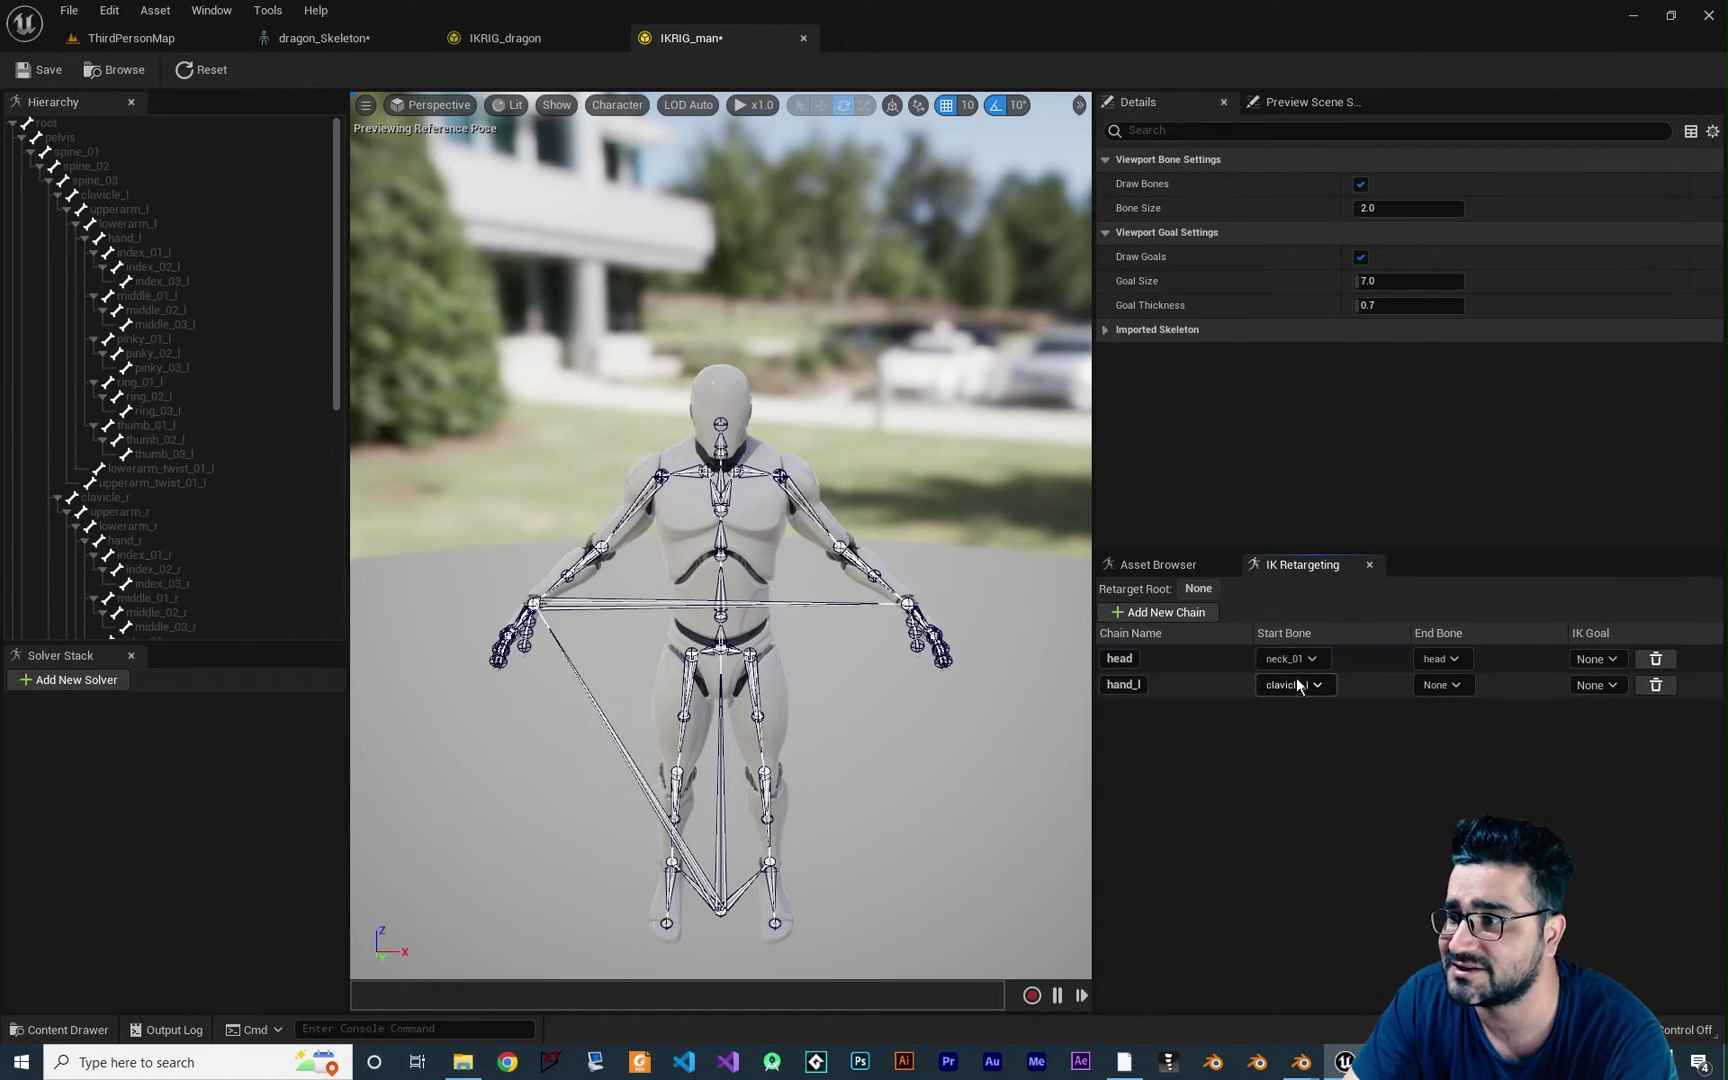
{"action": "left_click", "coordinate": [535, 38]}
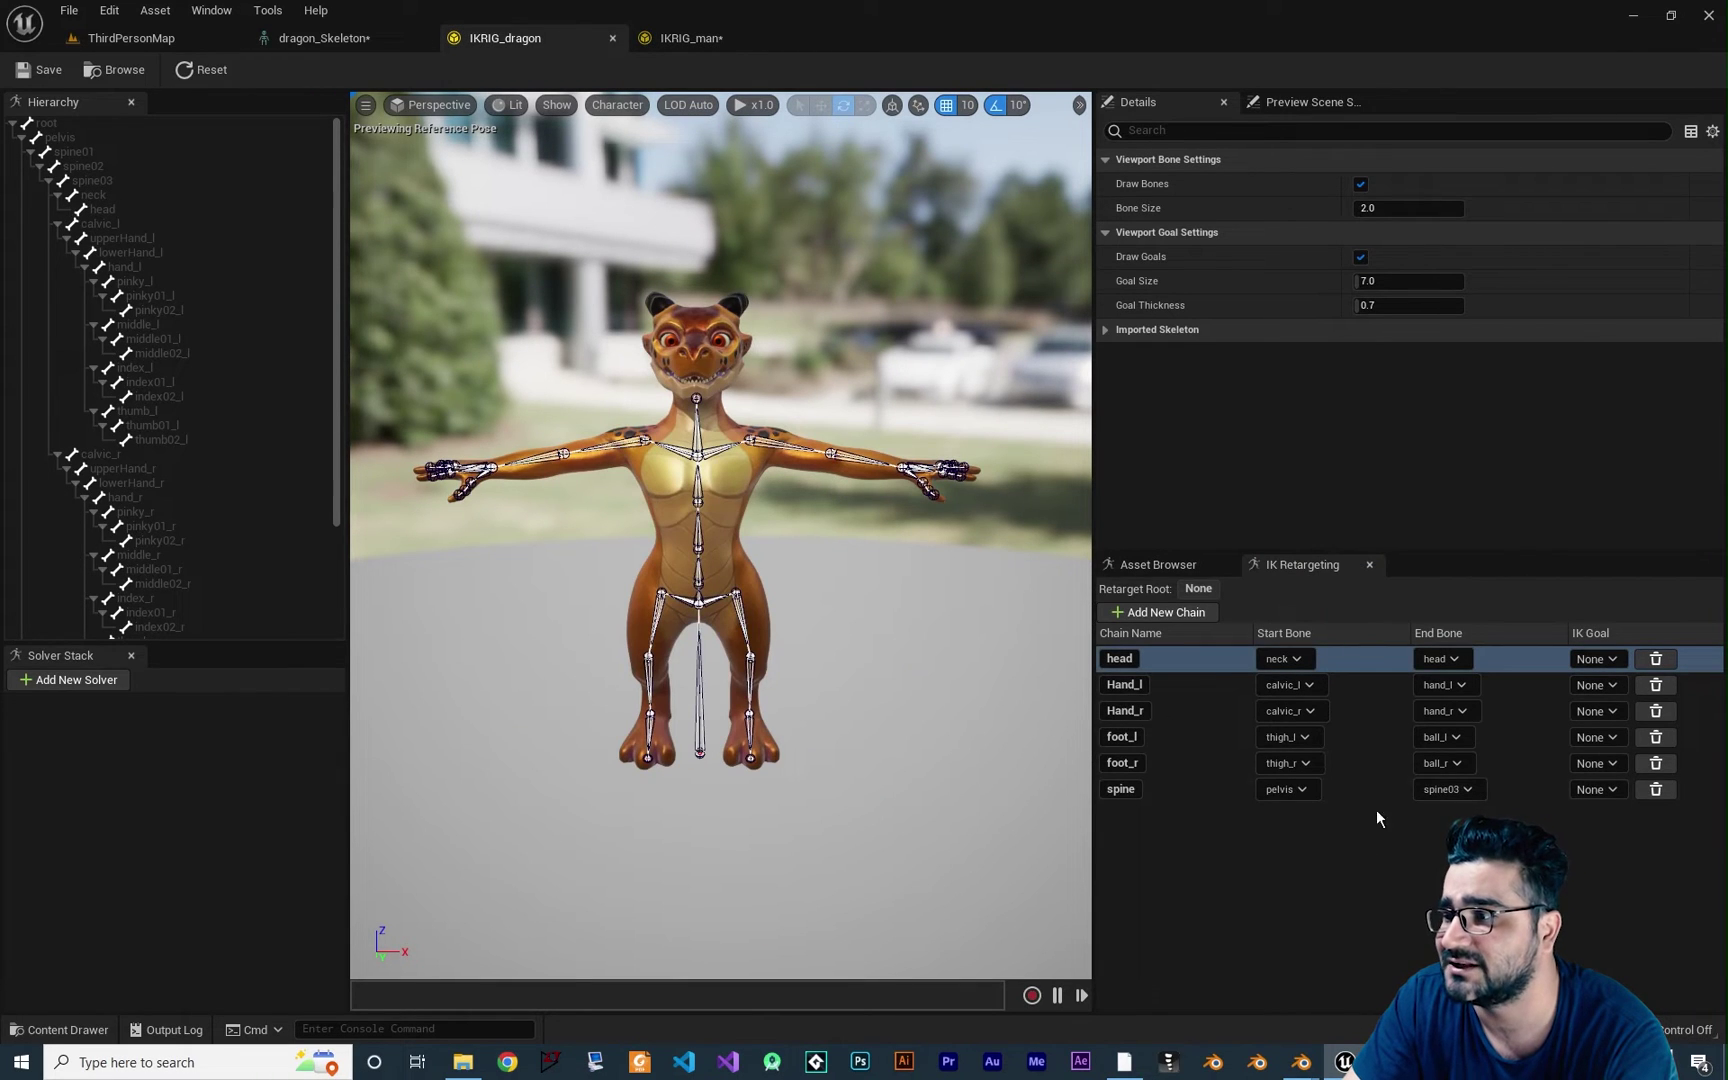
{"action": "left_click", "coordinate": [690, 38]}
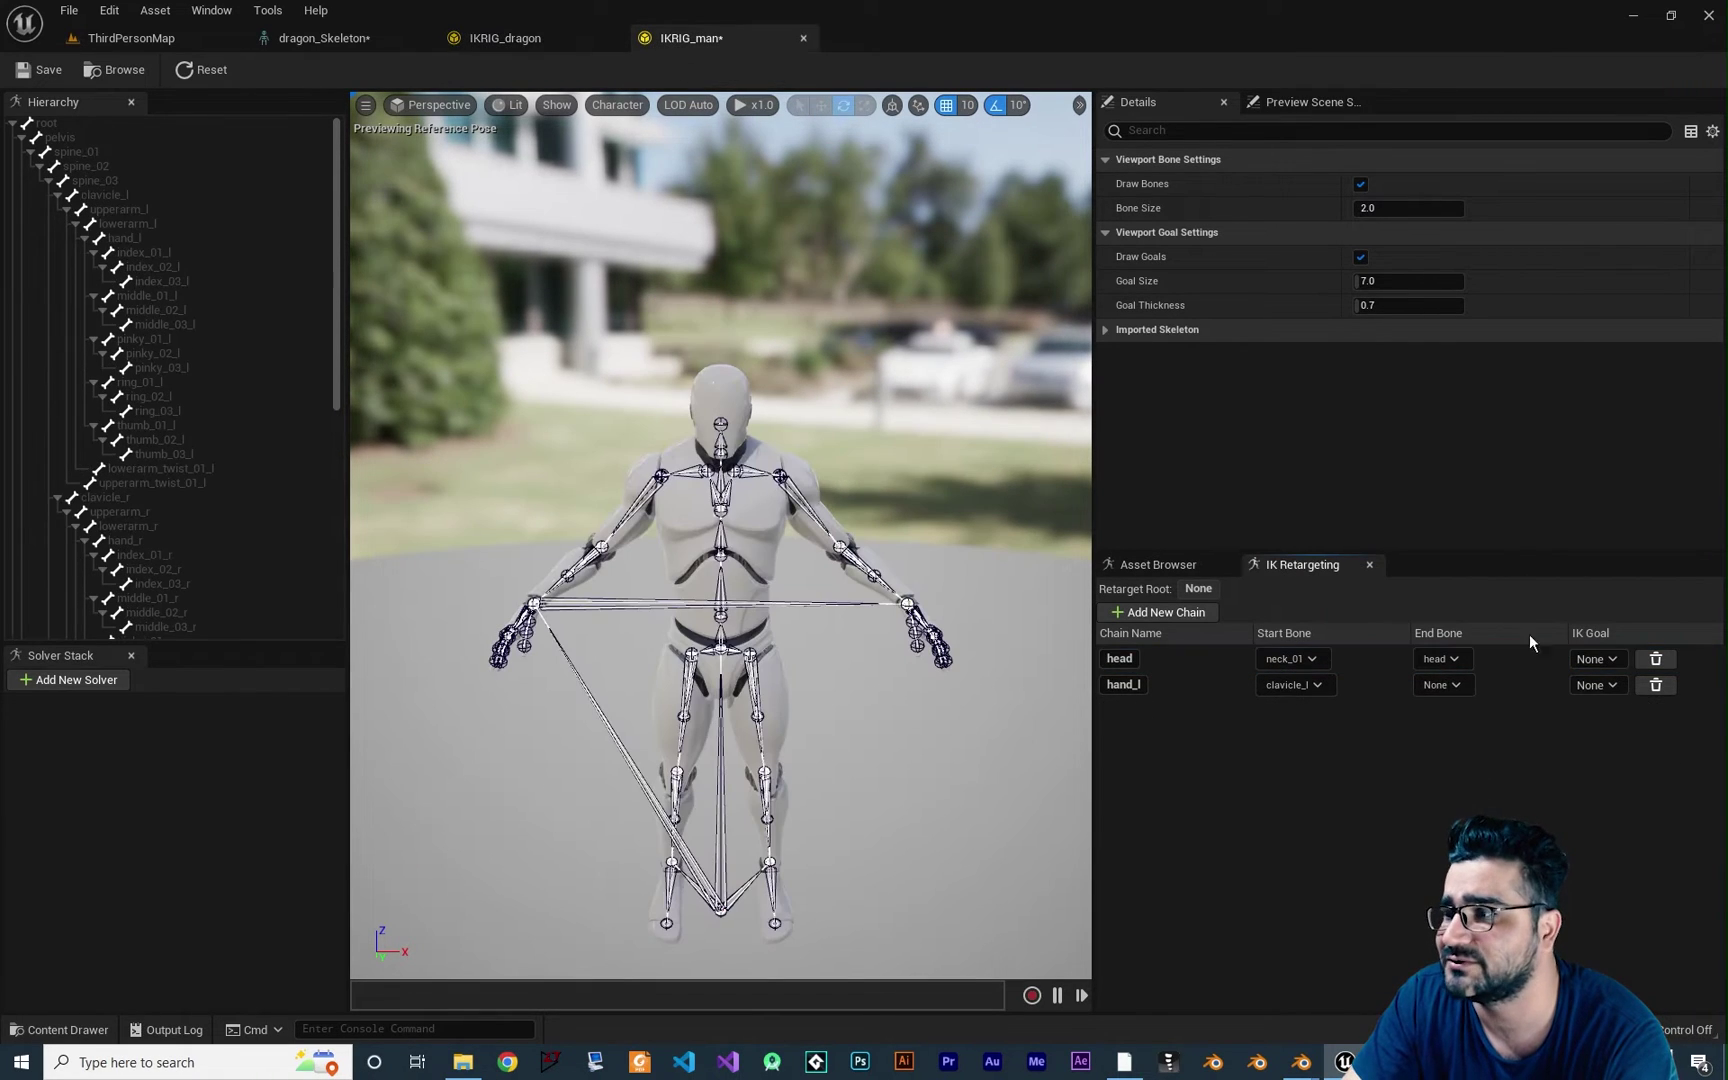
{"action": "left_click", "coordinate": [1440, 684]}
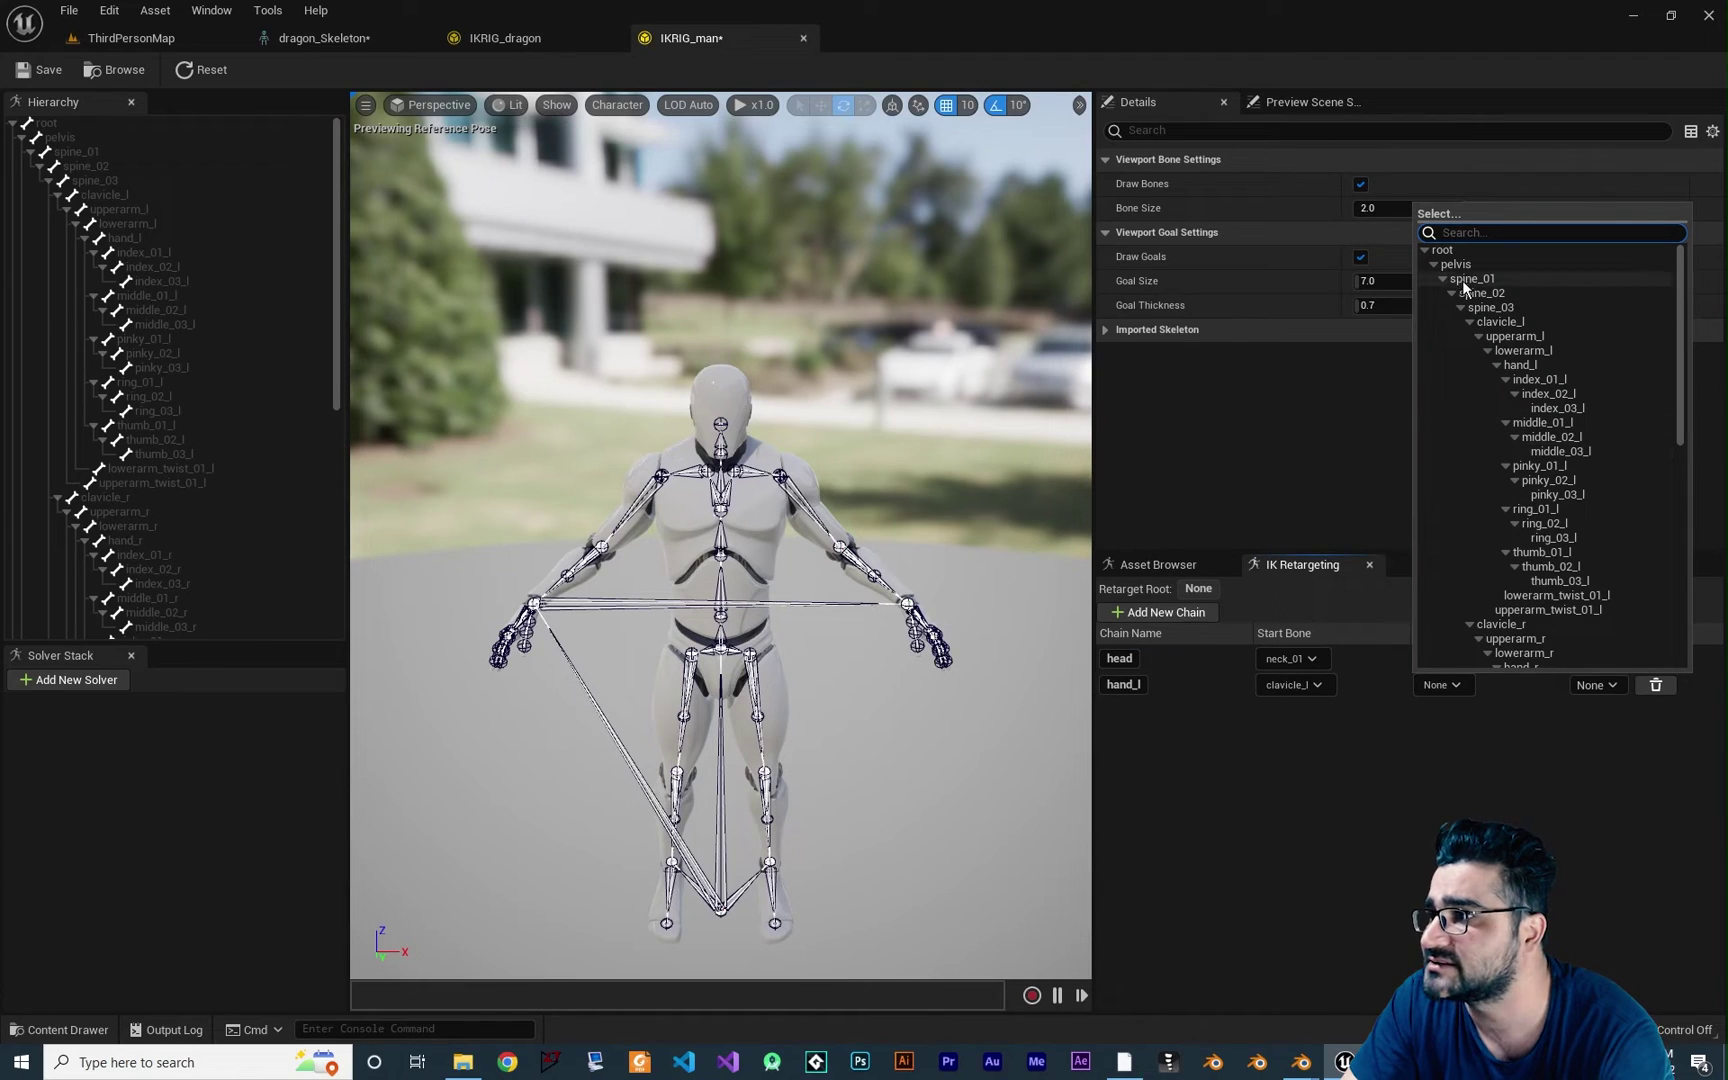
{"action": "left_click", "coordinate": [1532, 366]}
Add a retarget chain named hand_r to the mannequin's IK rig, with clavicle_r as start bone and hand_r as end bone.
{"action": "left_click", "coordinate": [1190, 614]}
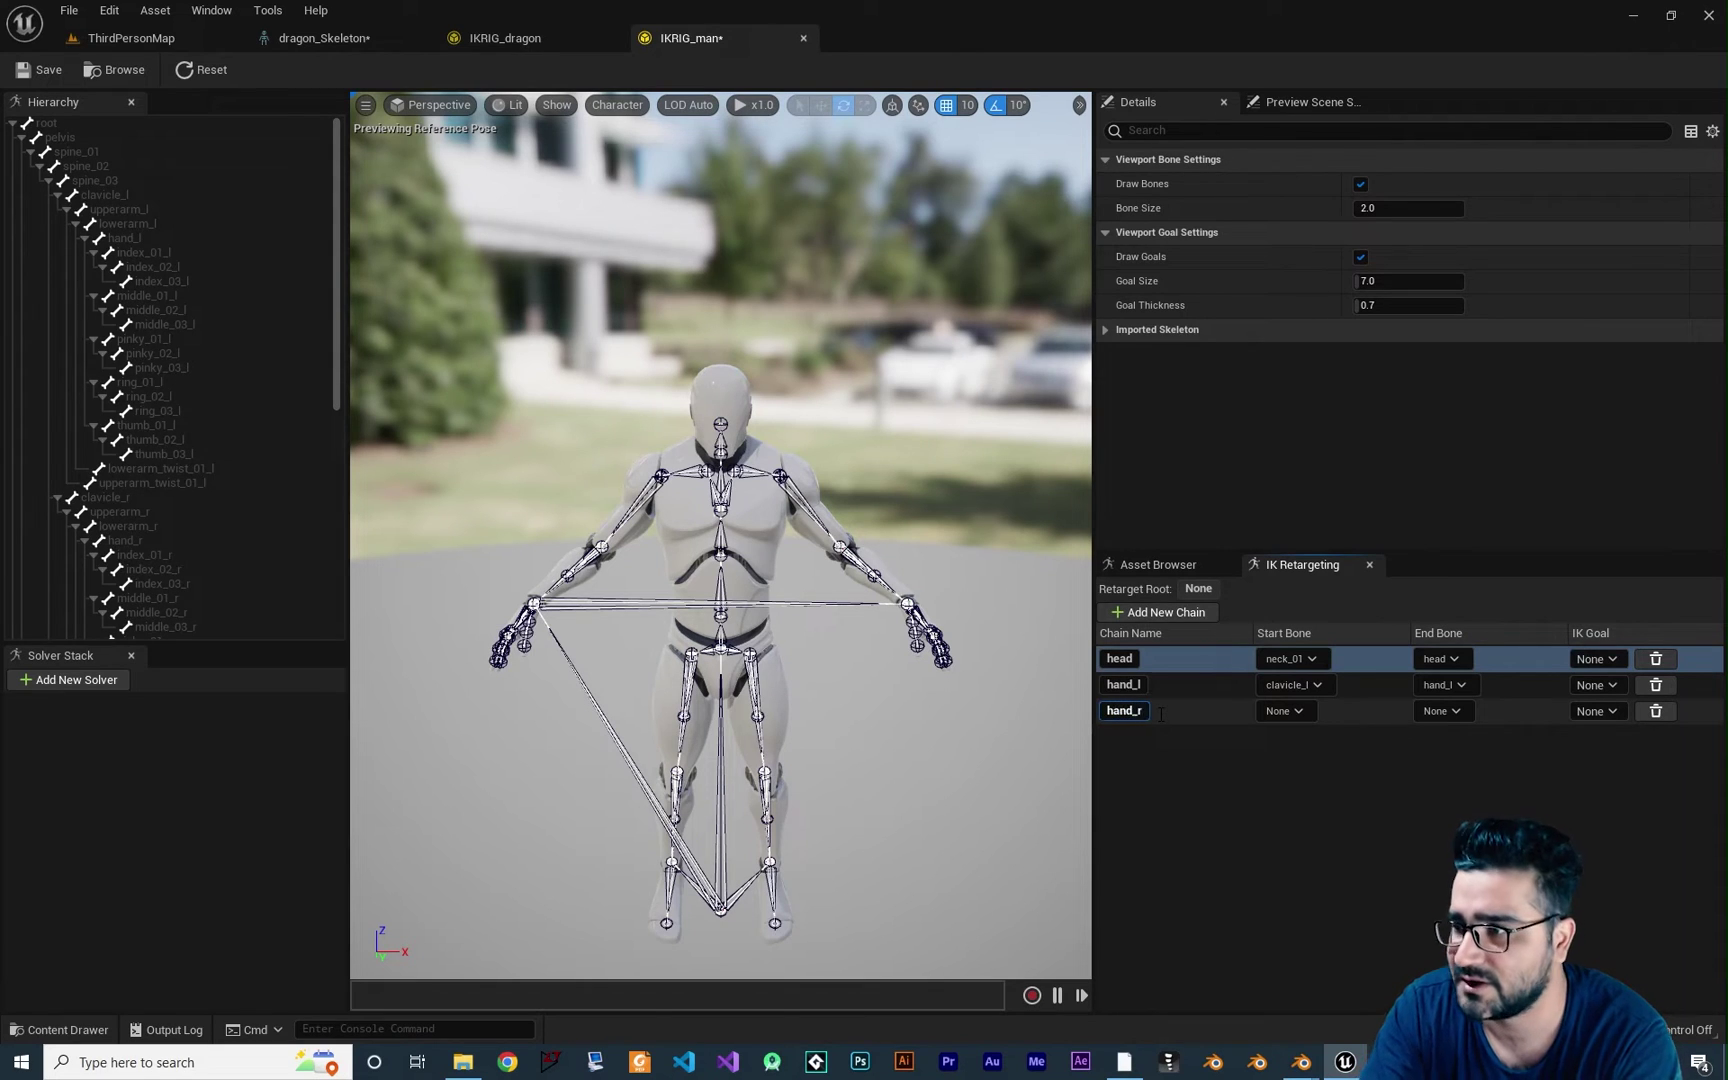
{"action": "left_click", "coordinate": [1295, 711]}
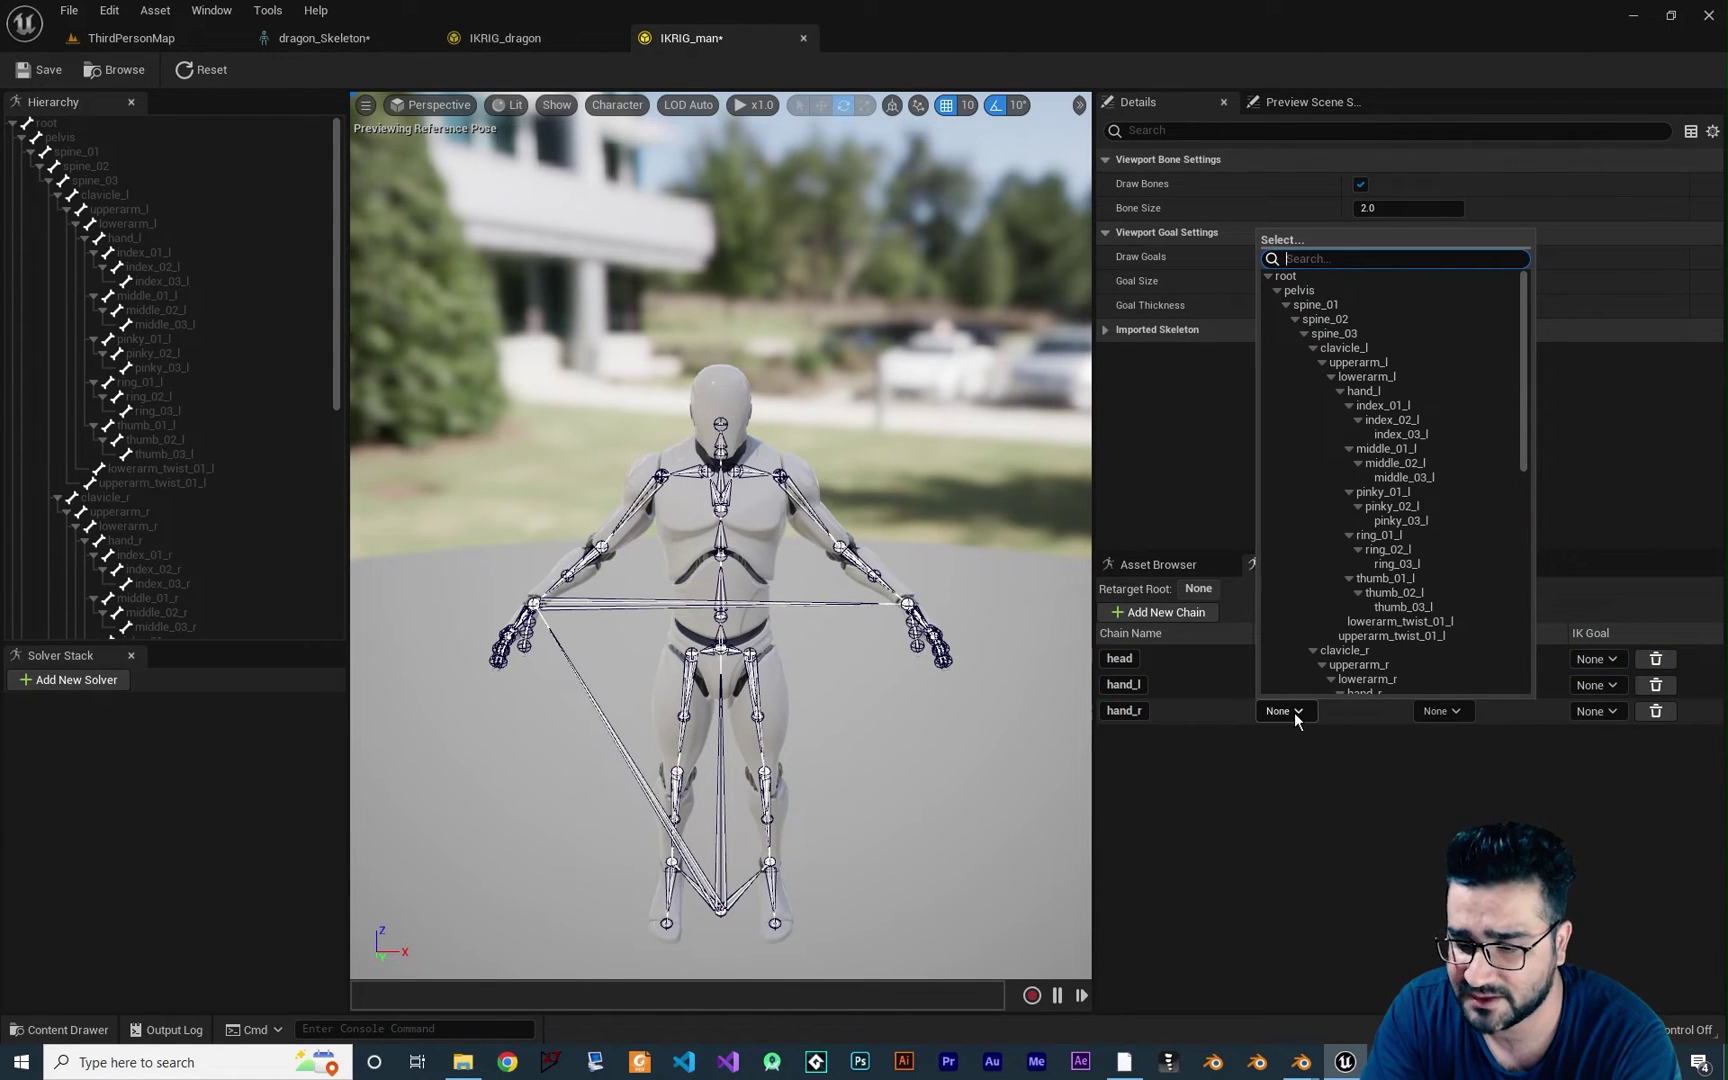
{"action": "type", "text": "clav"}
{"action": "left_click", "coordinate": [1316, 293]}
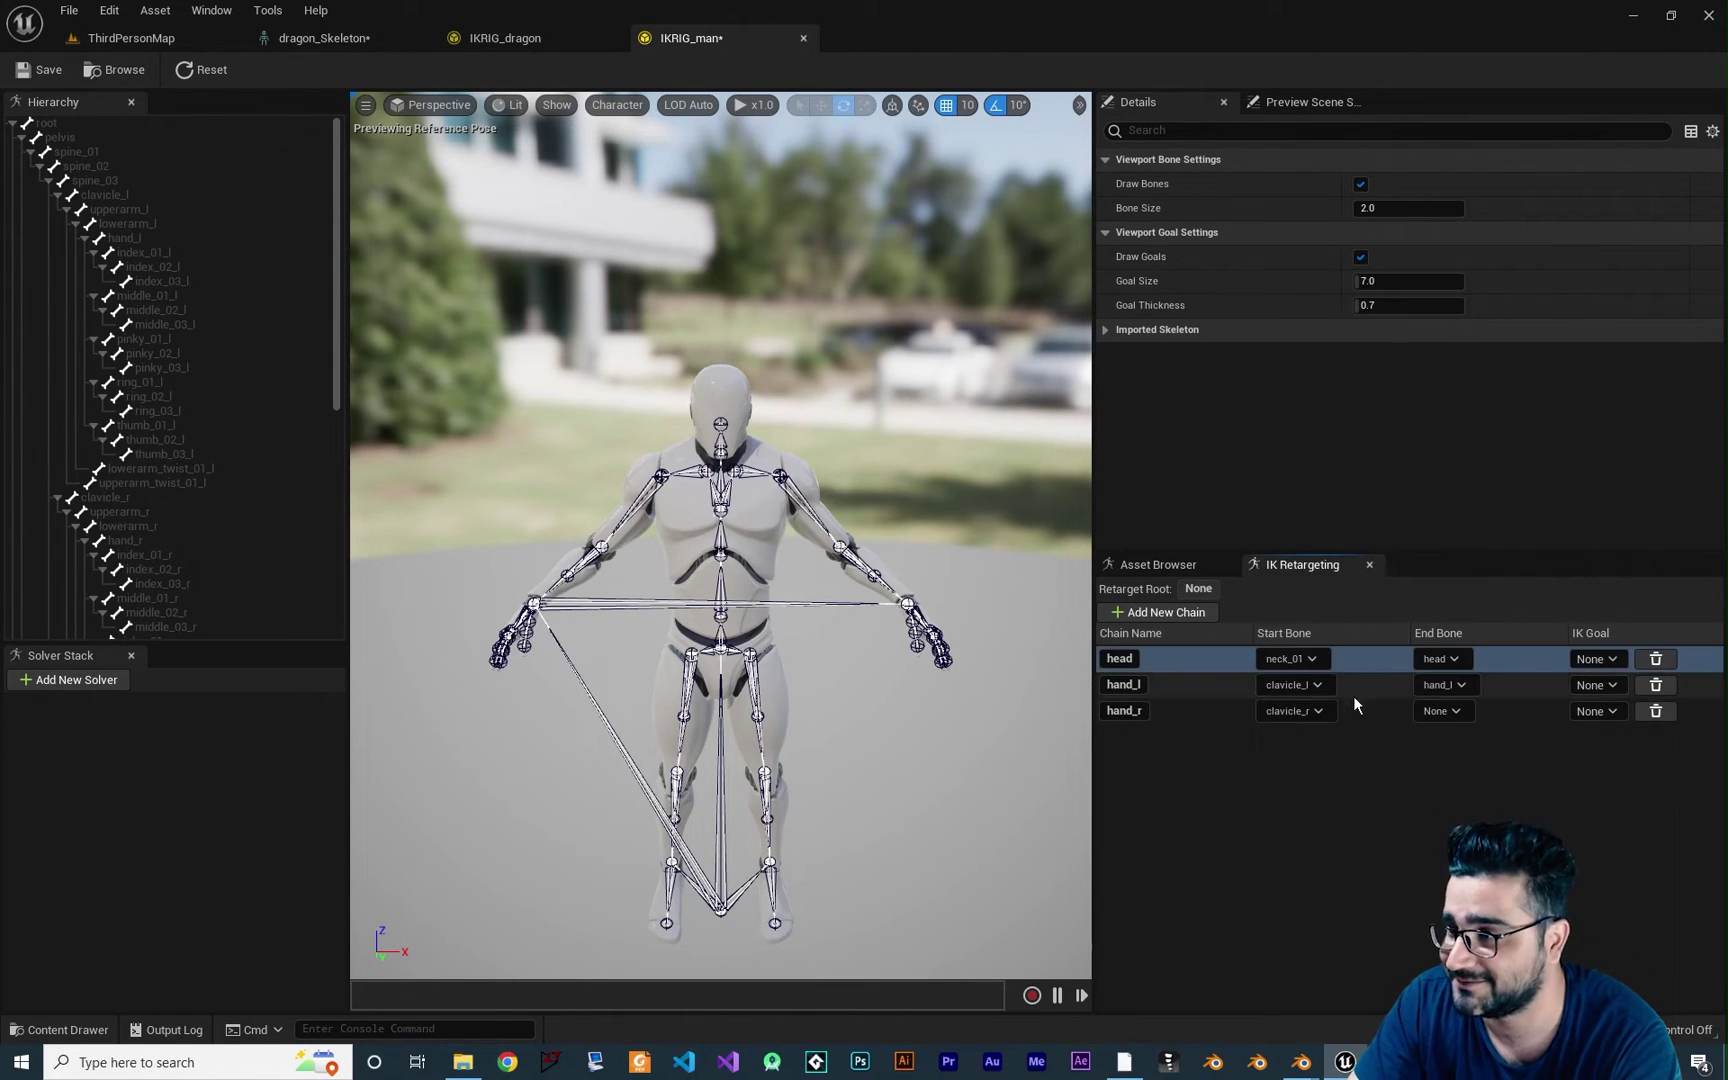
{"action": "left_click", "coordinate": [1326, 784]}
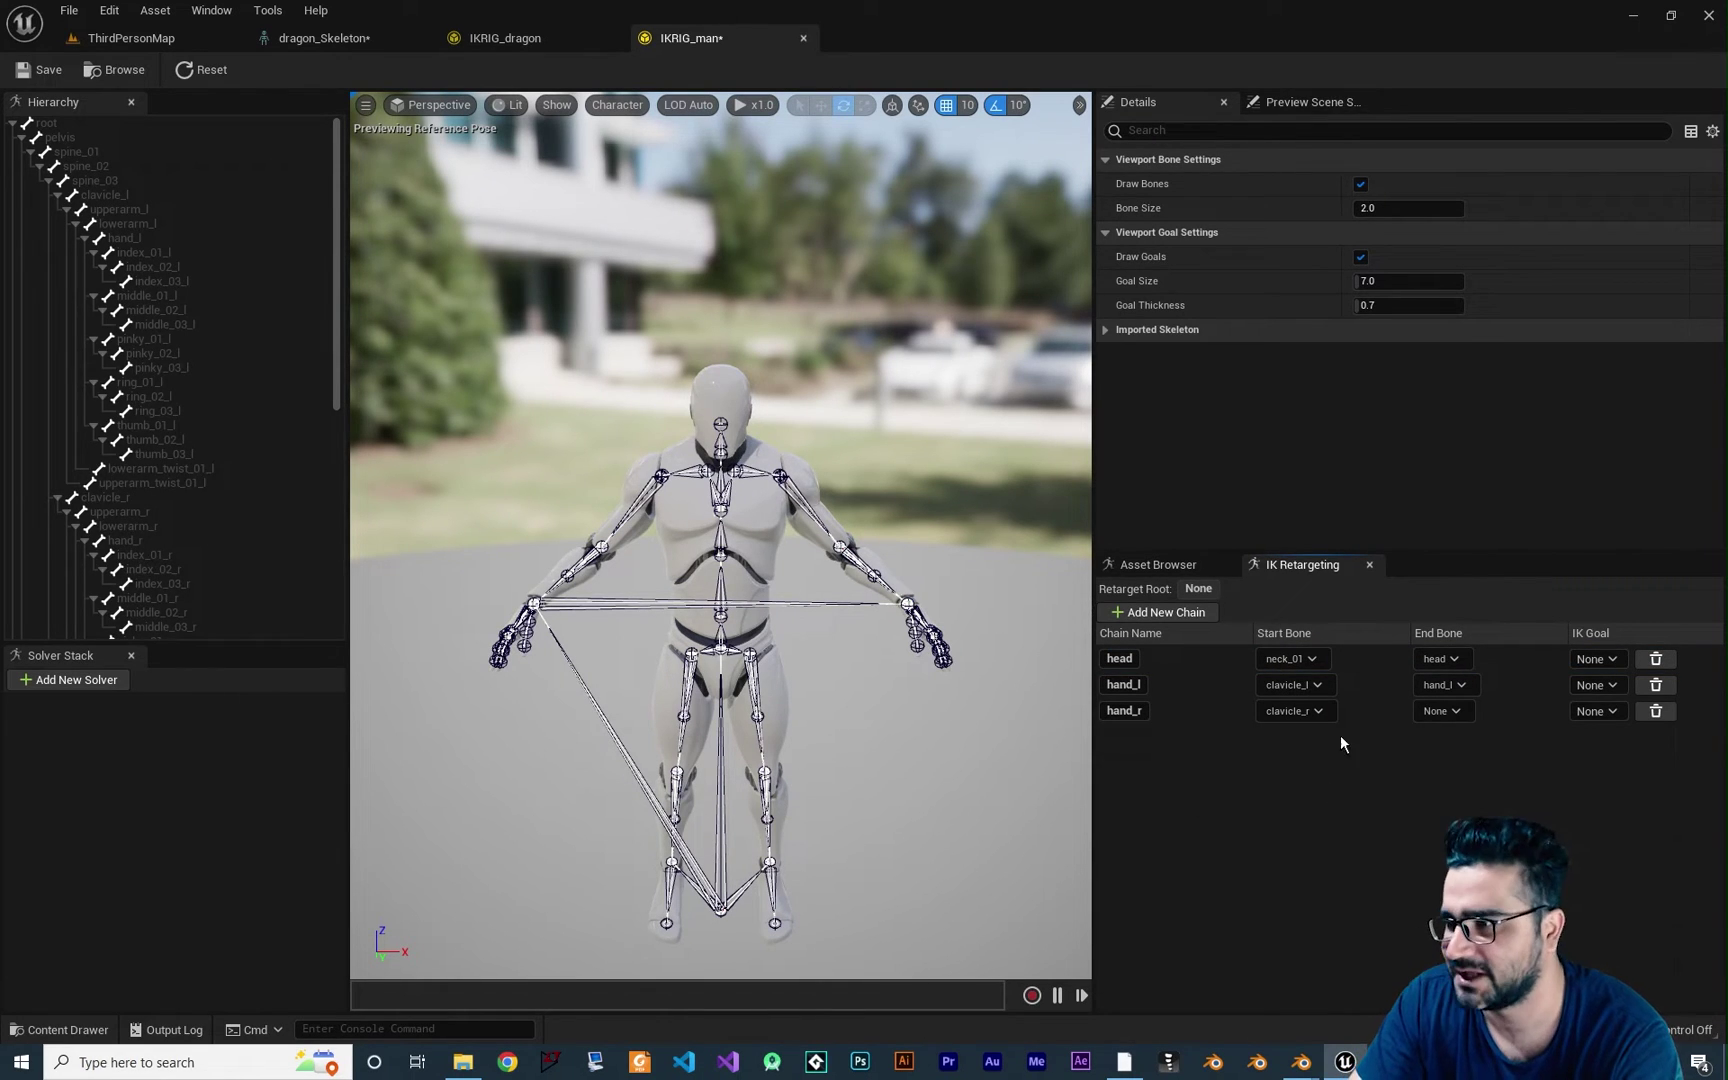
{"action": "left_click", "coordinate": [1436, 711]}
{"action": "type", "text": "hand"}
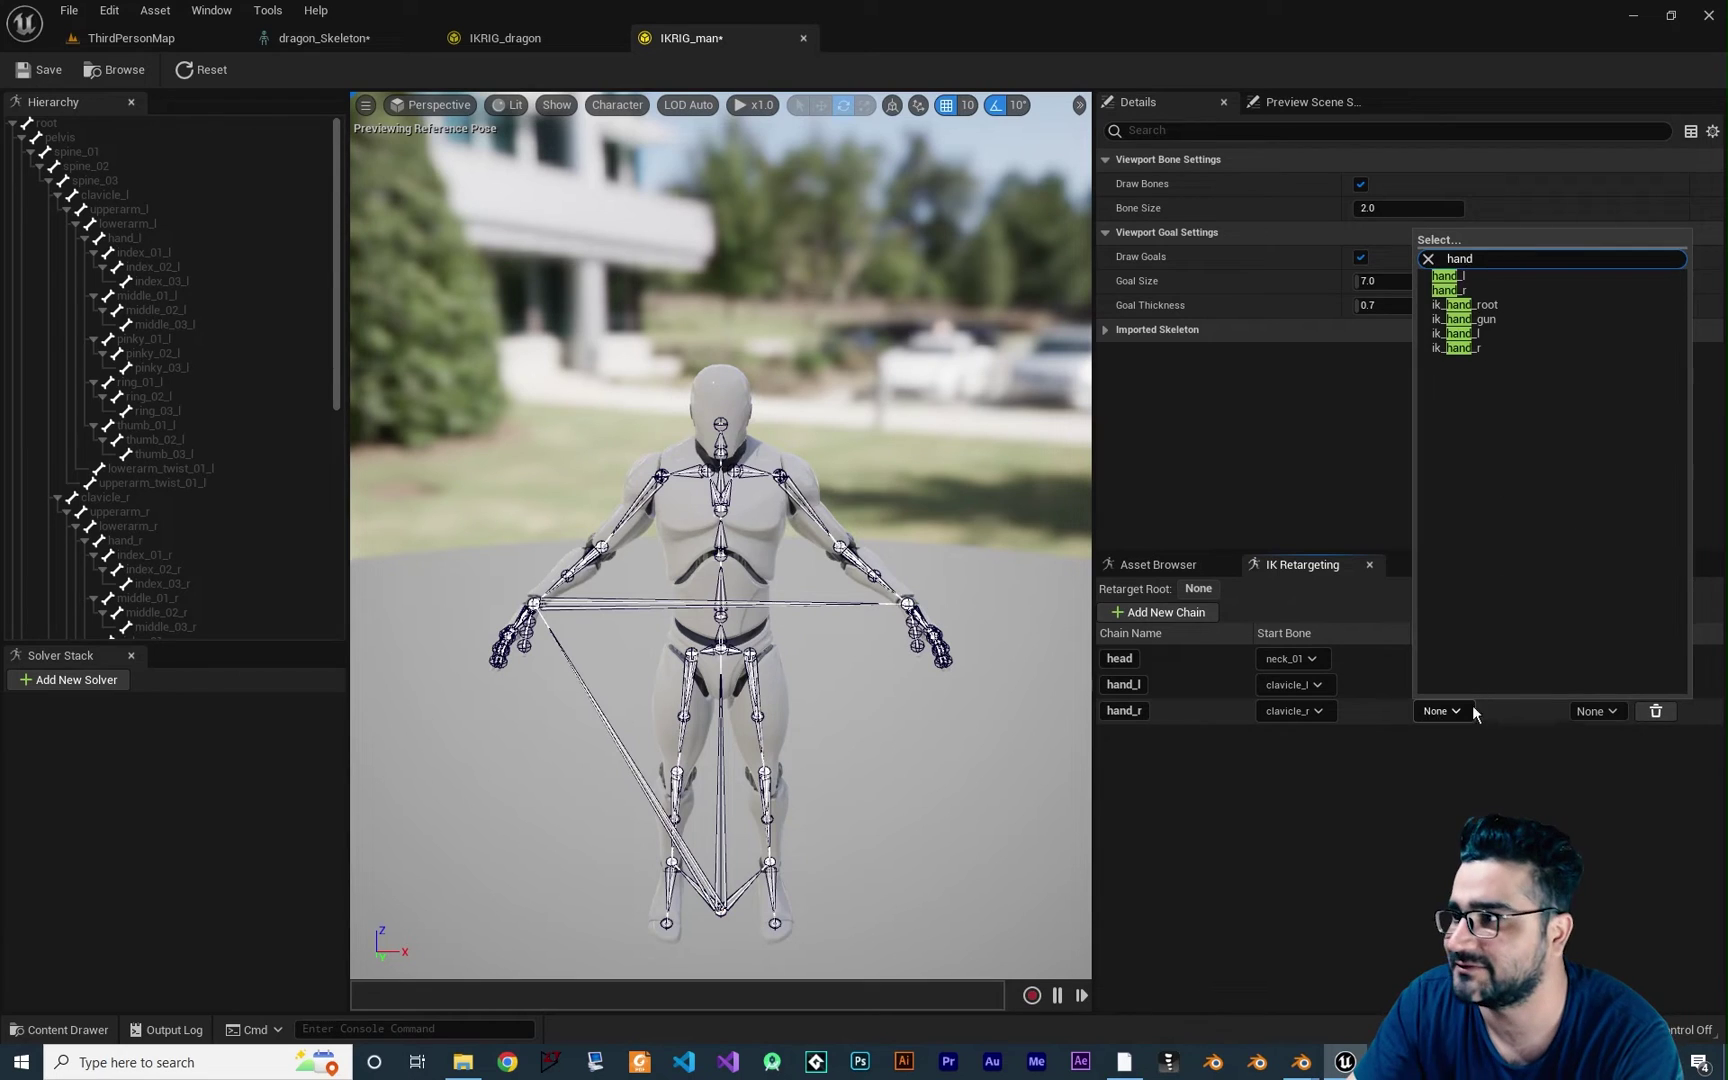
{"action": "left_click", "coordinate": [1467, 292]}
Add a retarget chain named foot_l to the mannequin's IK rig, running from thigh_l to ball_l.
{"action": "left_click", "coordinate": [1160, 612]}
{"action": "double_click", "coordinate": [1157, 736]}
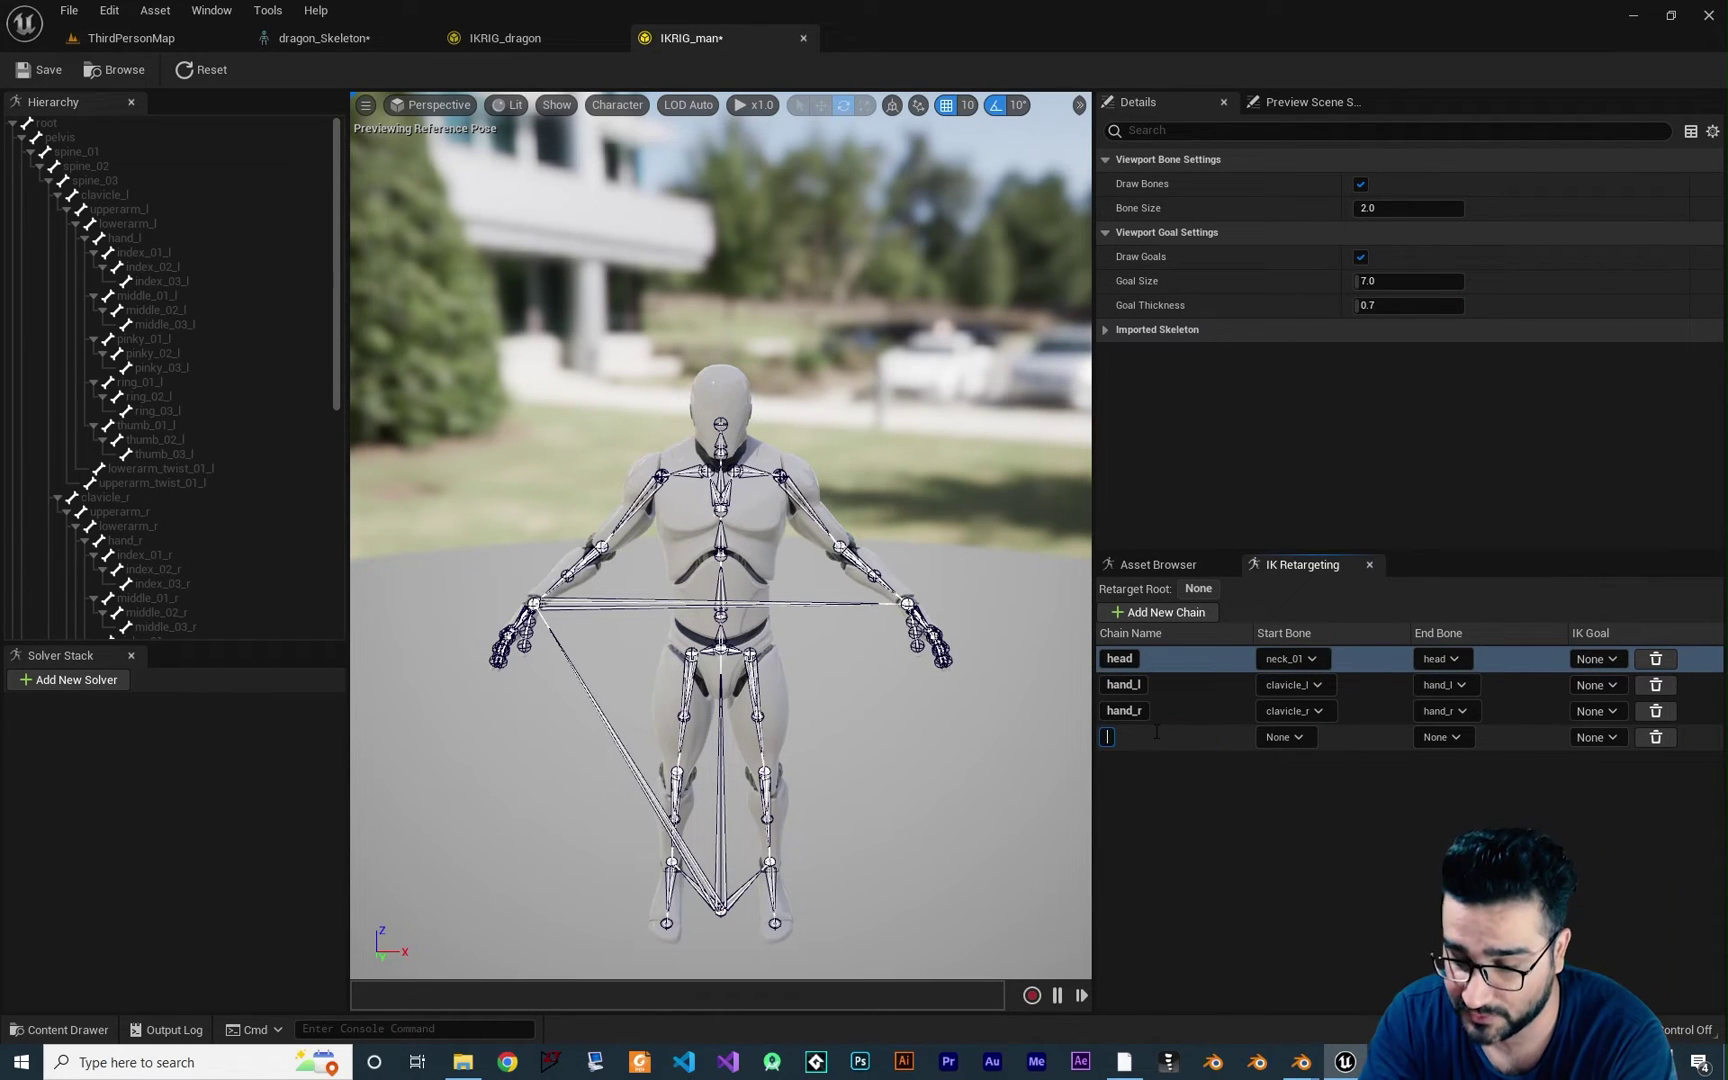
{"action": "type", "text": "foot_l"}
{"action": "left_click", "coordinate": [1287, 736]}
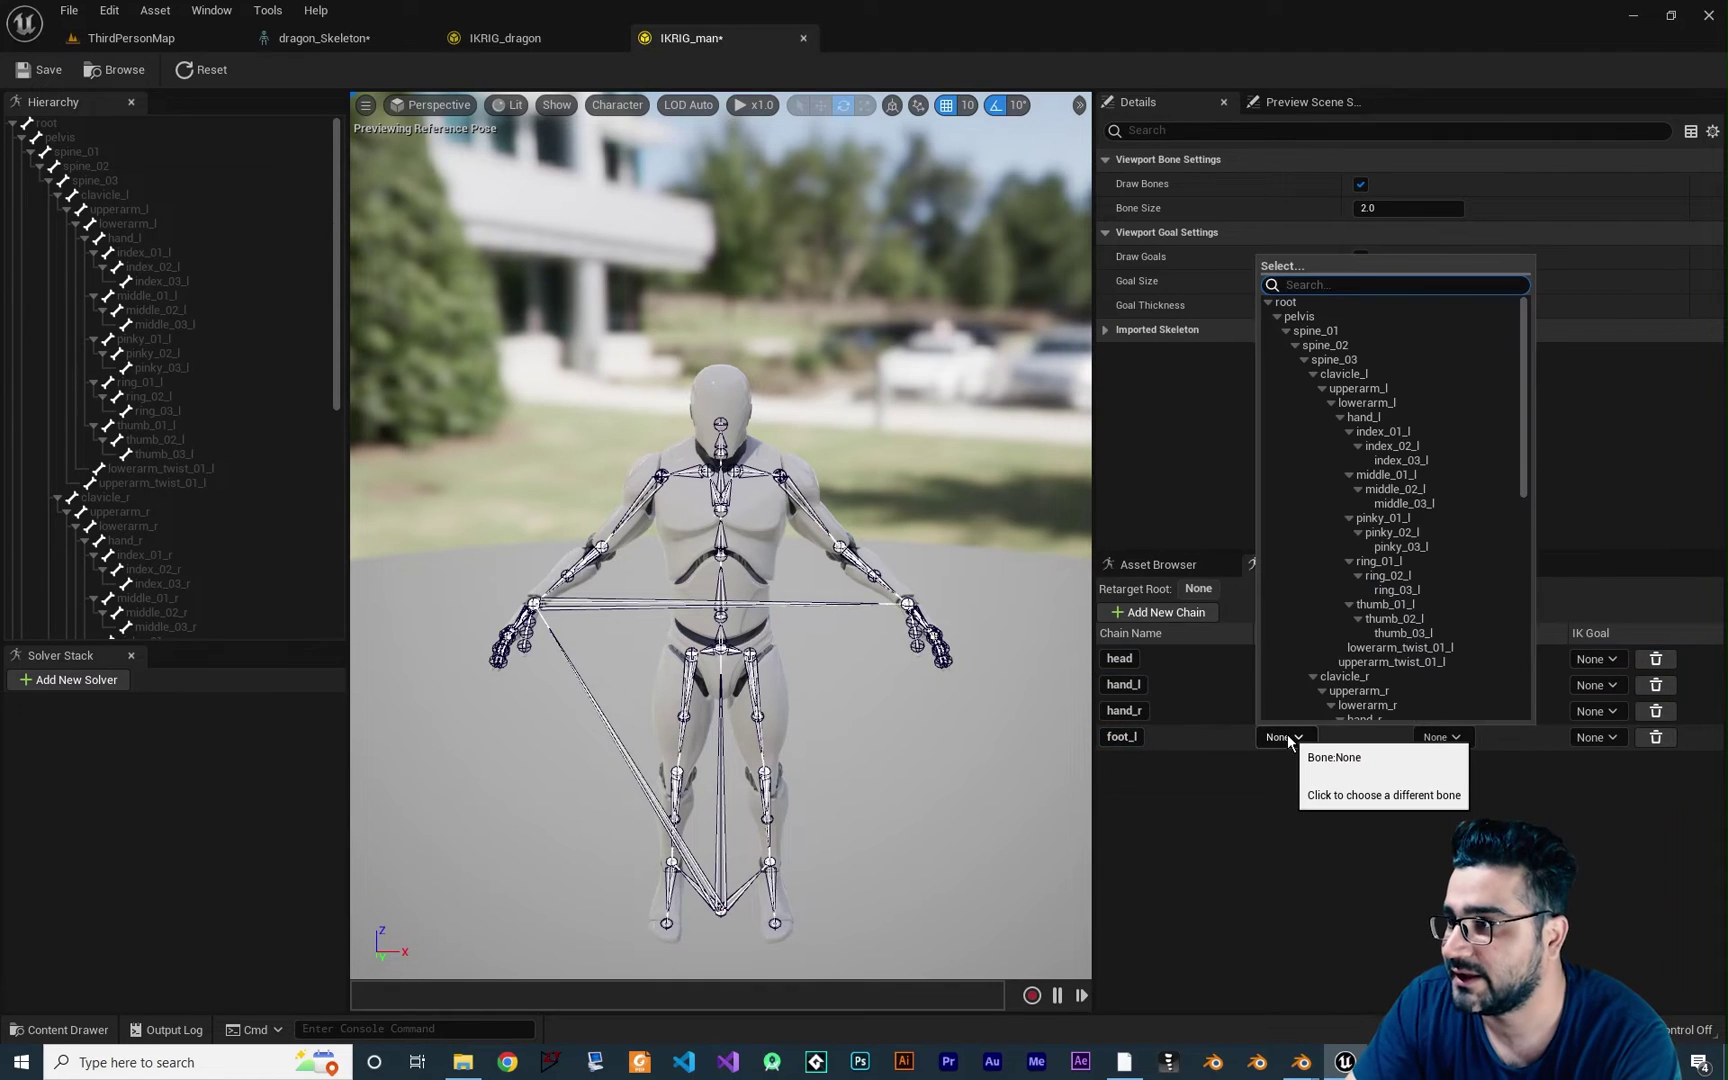
{"action": "type", "text": "ba"}
{"action": "key", "text": "BackSpace"}
{"action": "key", "text": "BackSpace"}
{"action": "scroll", "coordinate": [1330, 600], "scroll_direction": "down", "scroll_amount": 5}
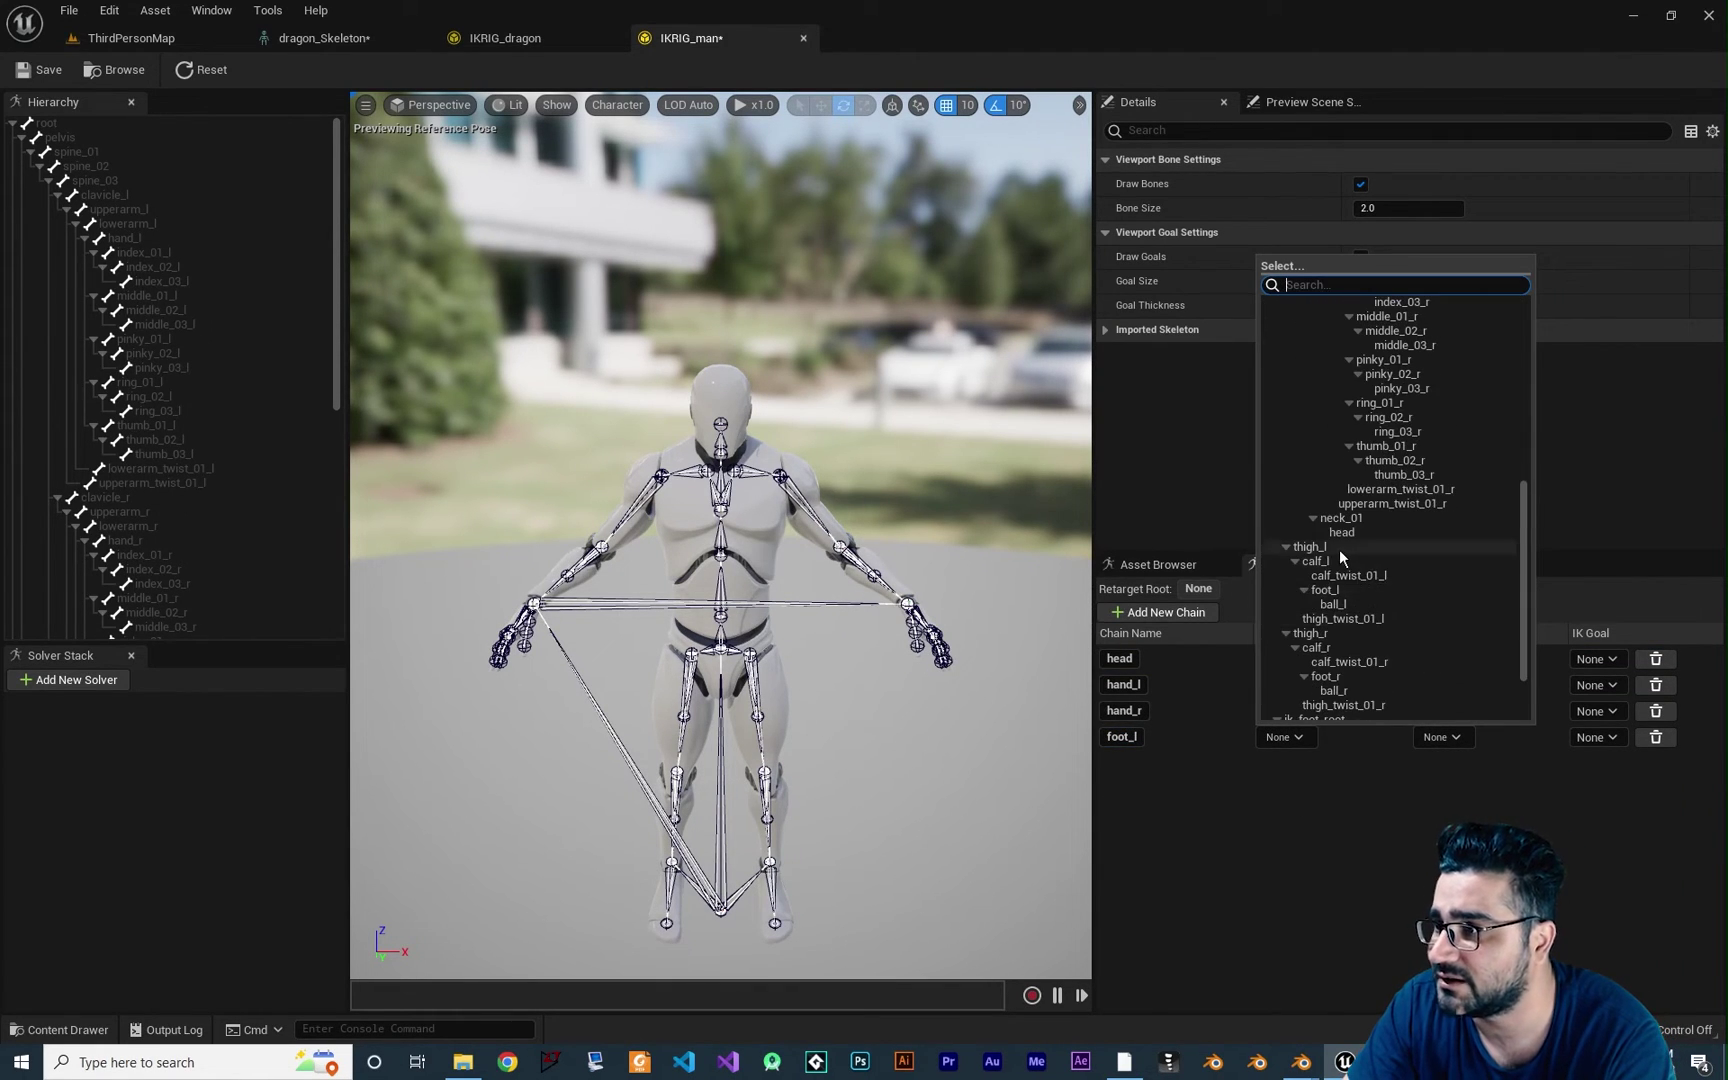
{"action": "left_click", "coordinate": [1340, 633]}
{"action": "left_click", "coordinate": [1442, 739]}
{"action": "scroll", "coordinate": [1538, 650], "scroll_direction": "down", "scroll_amount": 10}
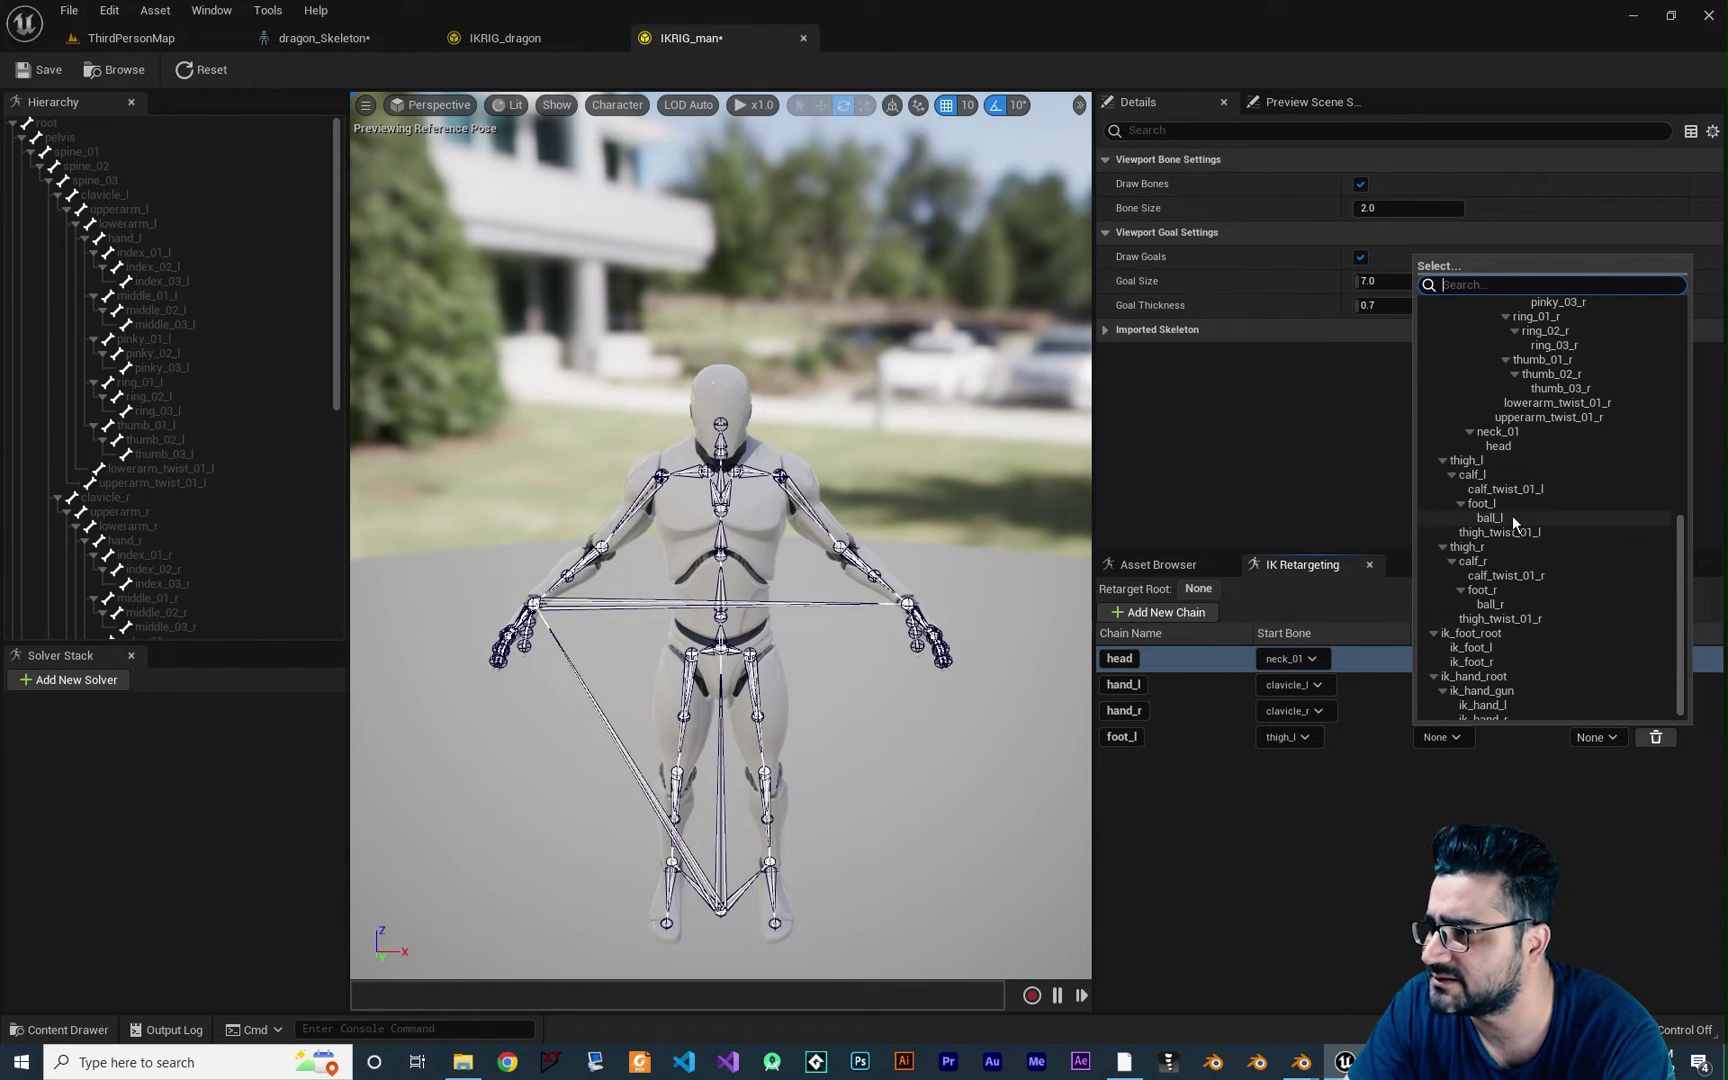
{"action": "left_click", "coordinate": [1512, 514]}
Add a retarget chain named foot_R to the mannequin's IK rig, running from thigh_r to ball_r.
{"action": "left_click", "coordinate": [1160, 612]}
{"action": "double_click", "coordinate": [1150, 763]}
{"action": "type", "text": "foot_R"}
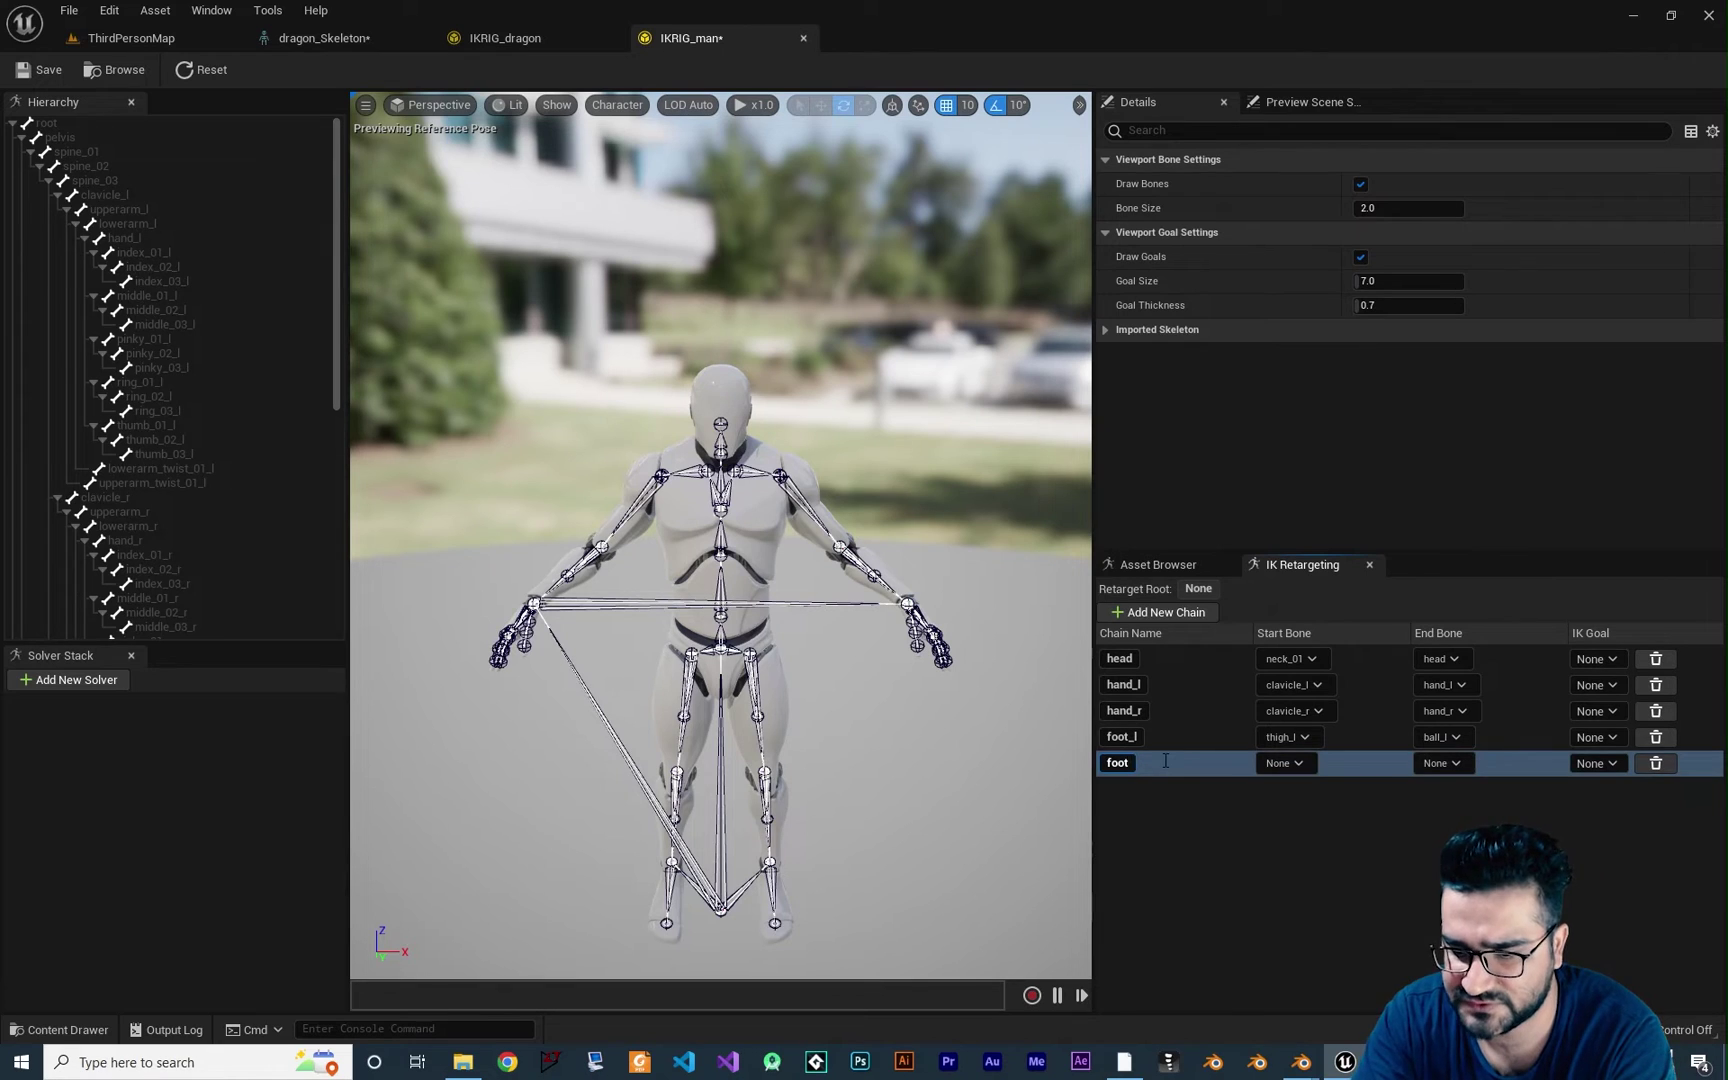
{"action": "key", "text": "Return"}
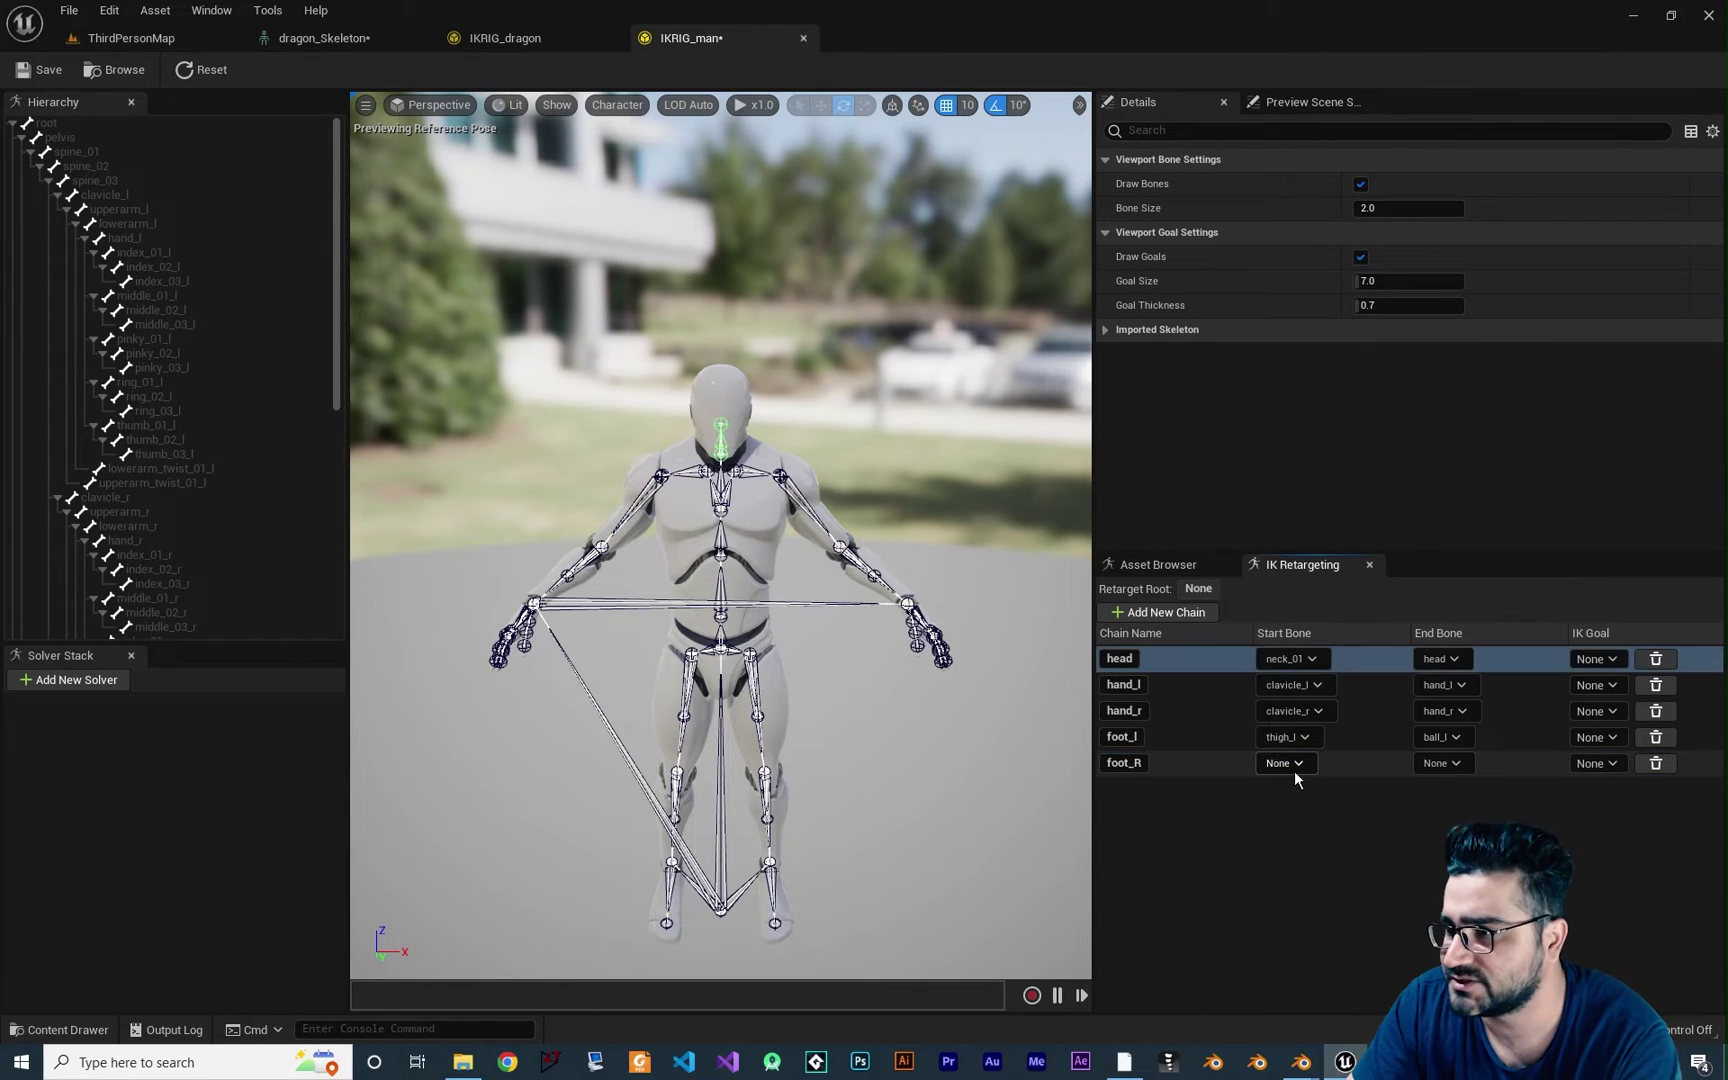
{"action": "left_click", "coordinate": [1298, 764]}
{"action": "type", "text": "thigh_r"}
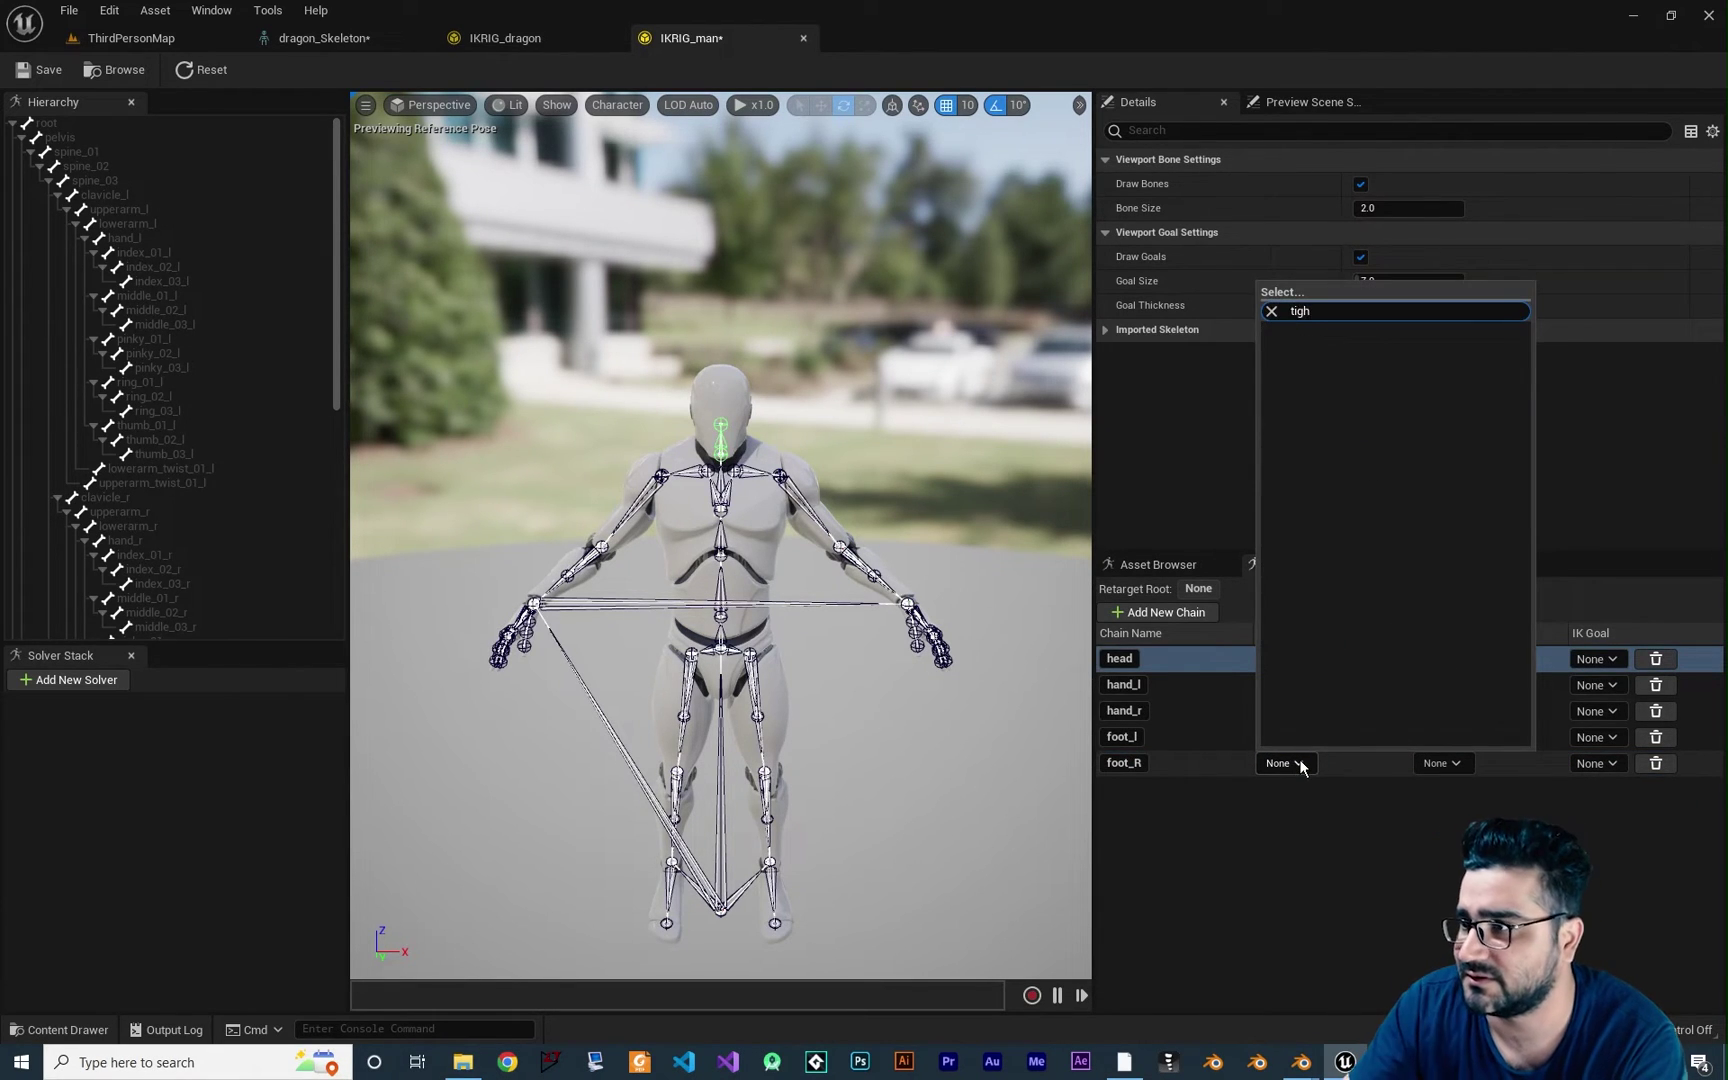
{"action": "key", "text": "Return"}
{"action": "left_click", "coordinate": [1440, 763]}
{"action": "type", "text": "ball_r"}
{"action": "key", "text": "Return"}
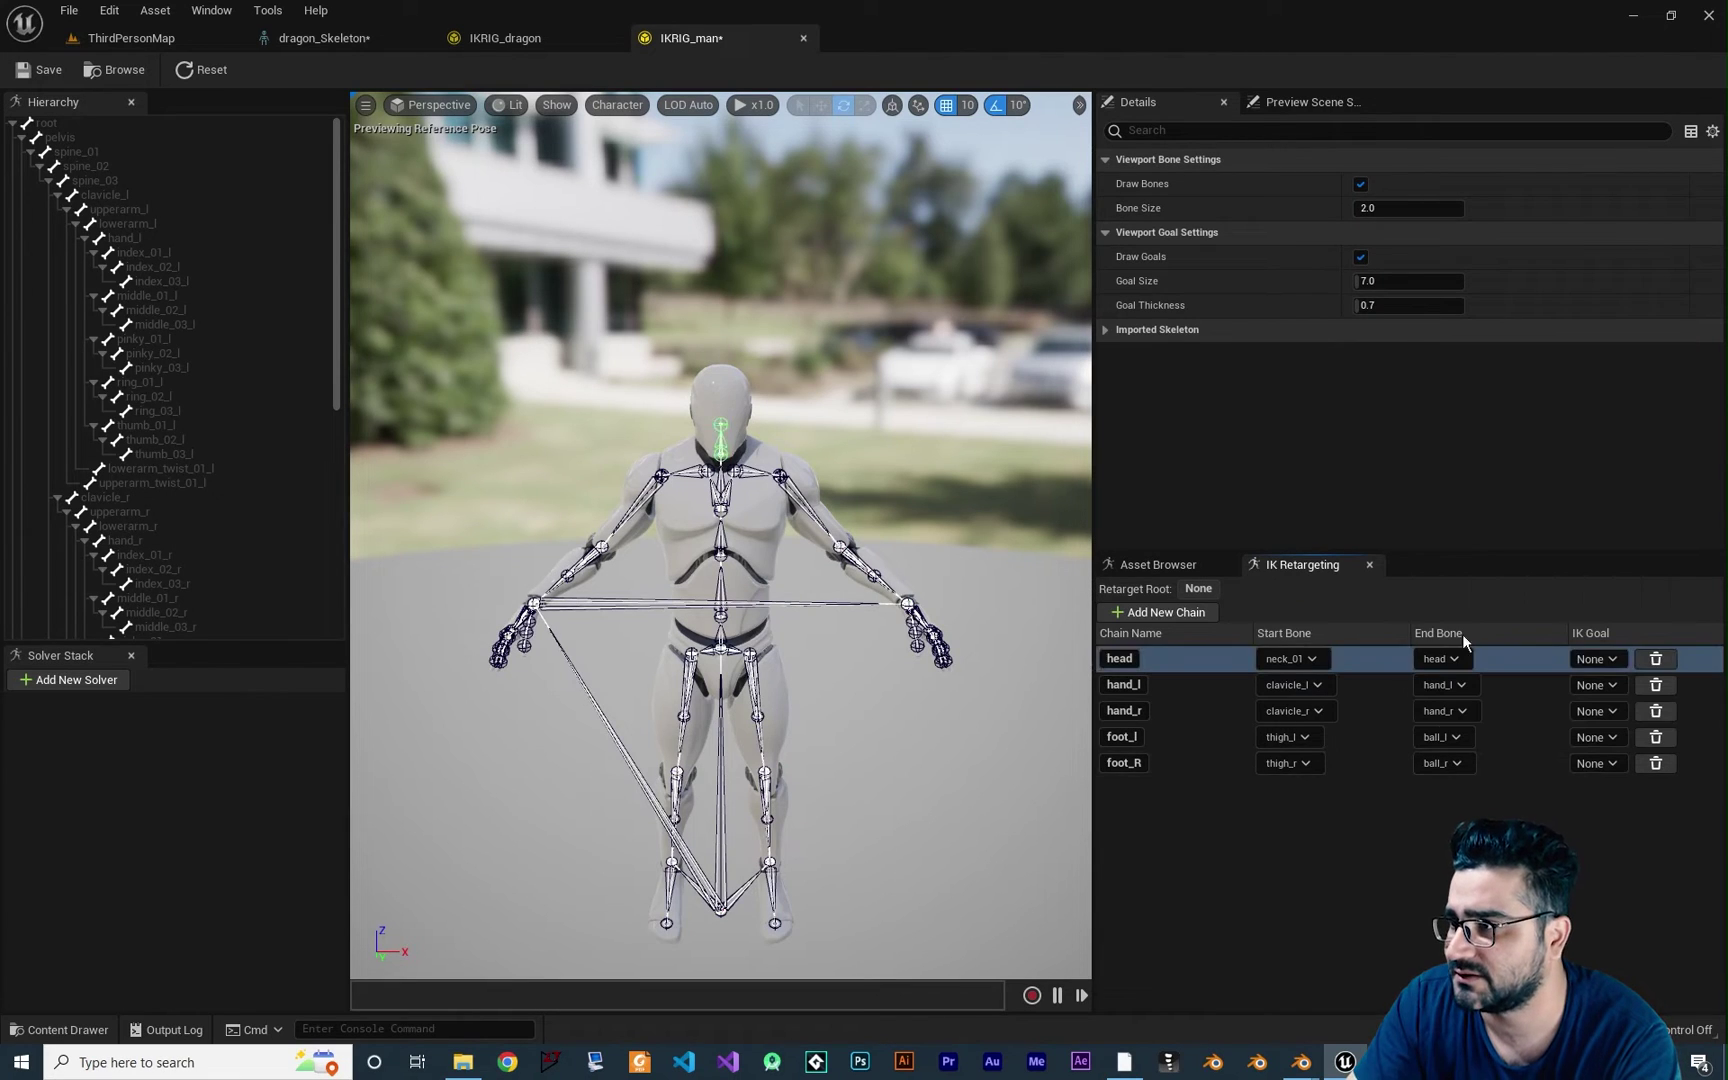
Add a retarget chain named spine from pelvis to spine_03 in IKRIG_man, and save the asset.
{"action": "left_click", "coordinate": [1157, 614]}
{"action": "left_click", "coordinate": [1156, 789]}
{"action": "type", "text": "spine"}
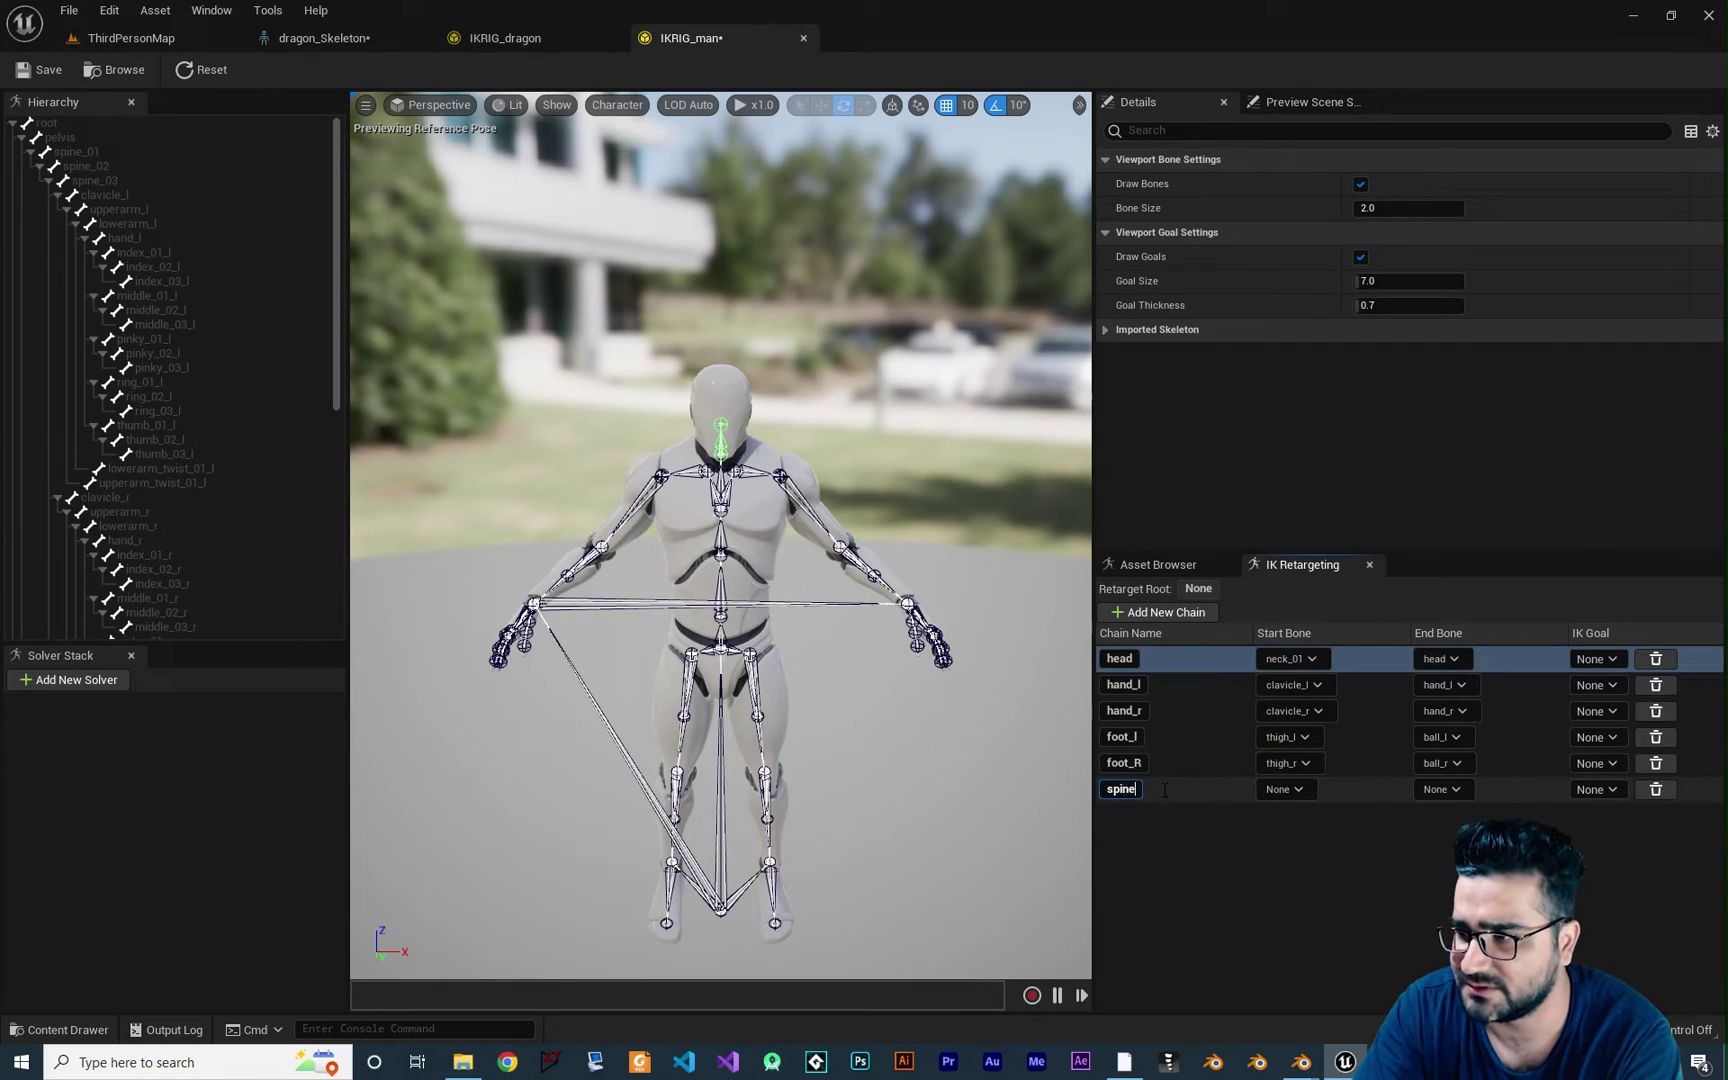
{"action": "key", "text": "Return"}
{"action": "left_click", "coordinate": [1288, 789]}
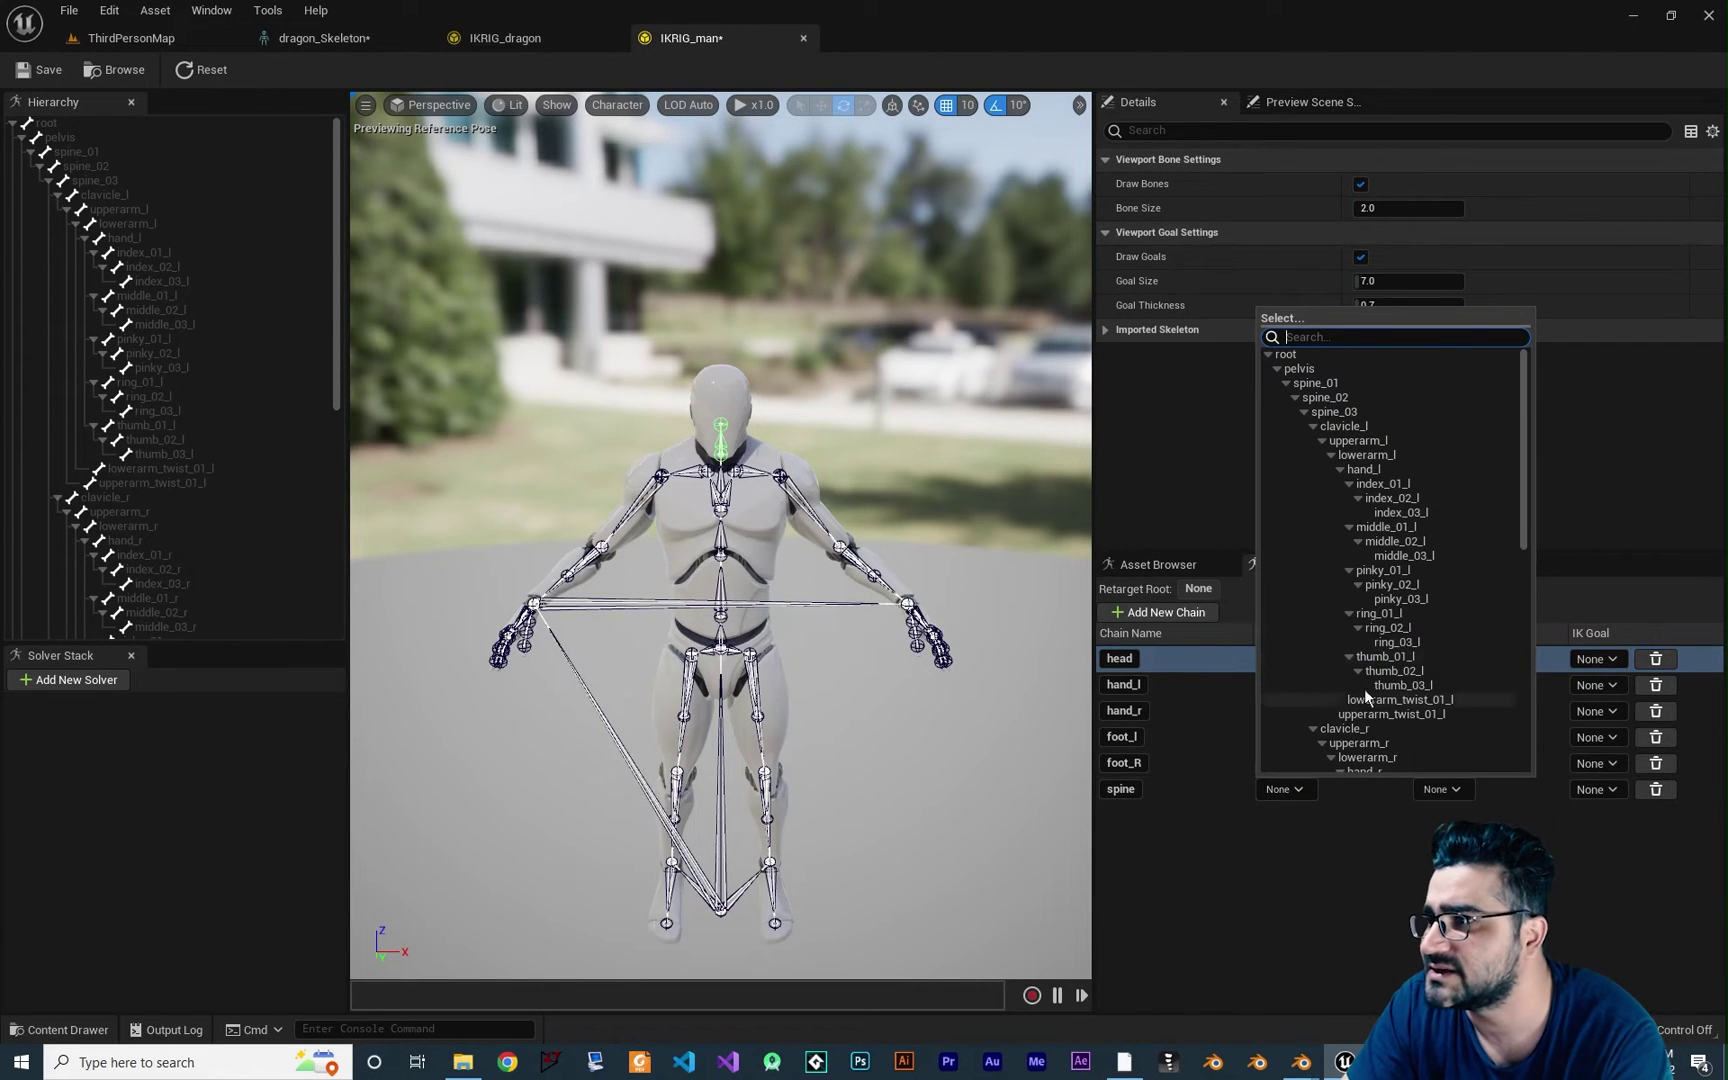
{"action": "left_click", "coordinate": [1313, 399]}
{"action": "left_click", "coordinate": [1440, 789]}
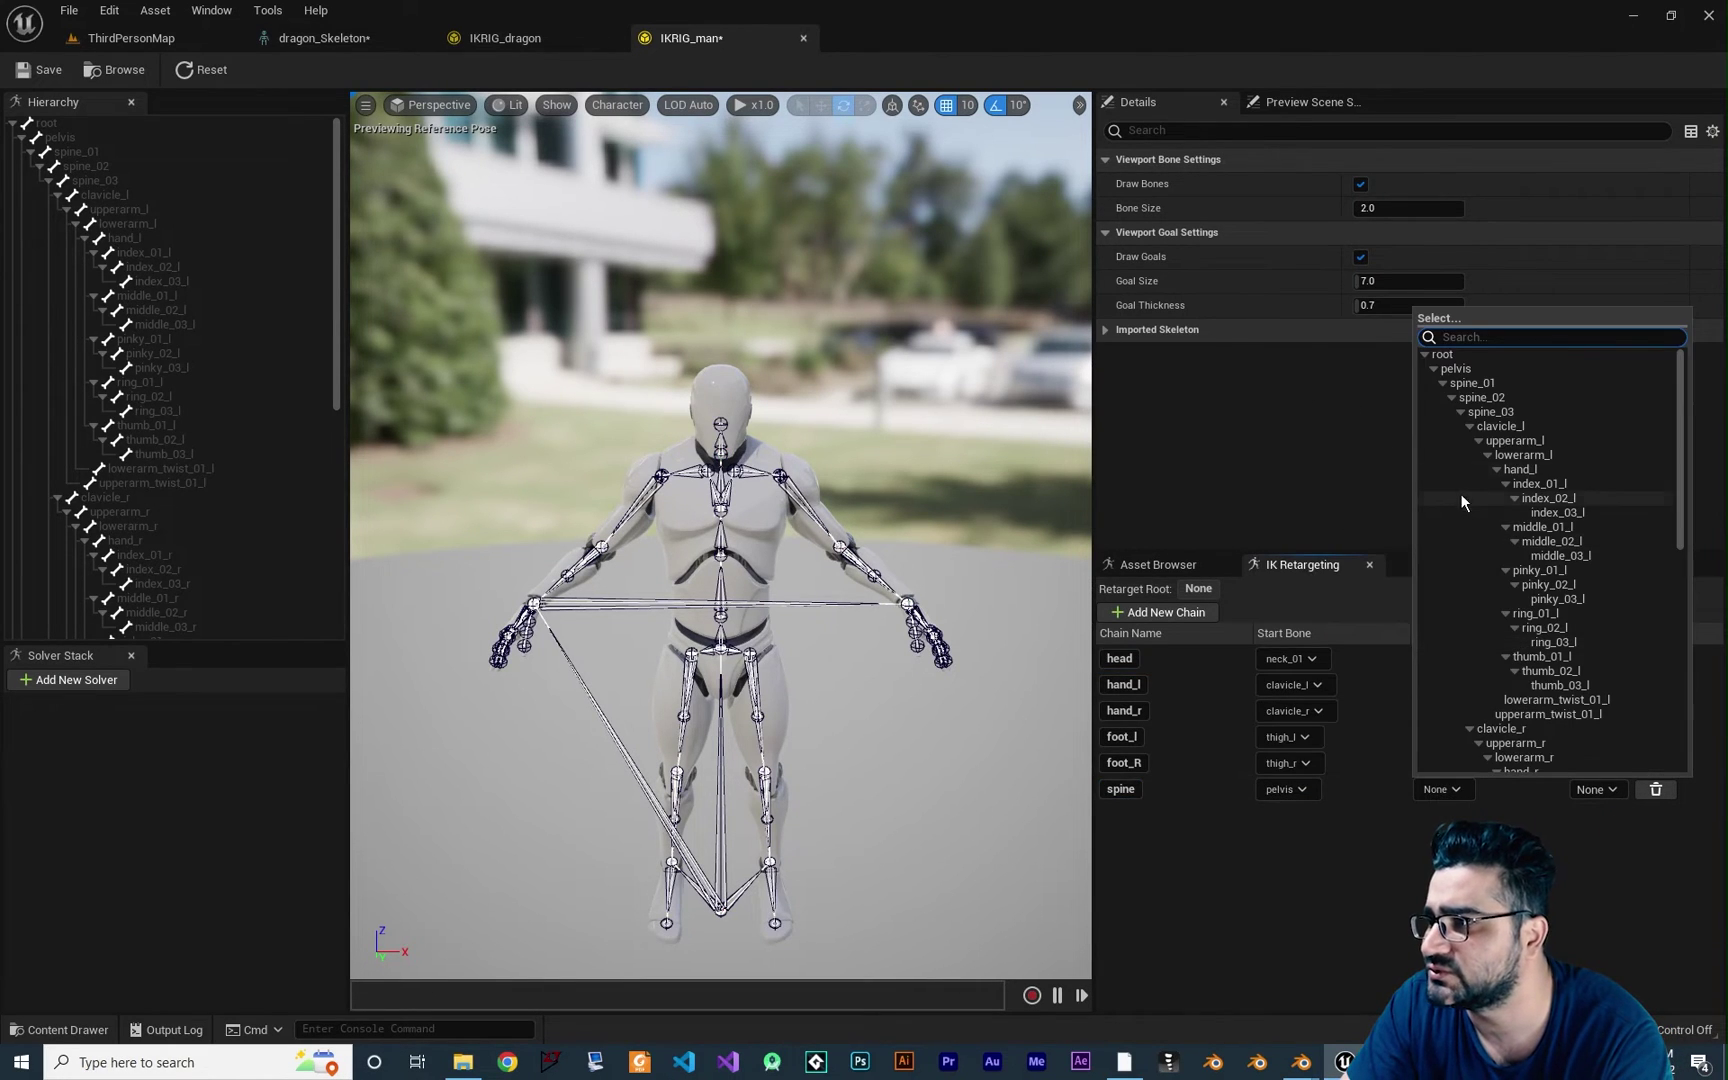
{"action": "left_click", "coordinate": [1513, 414]}
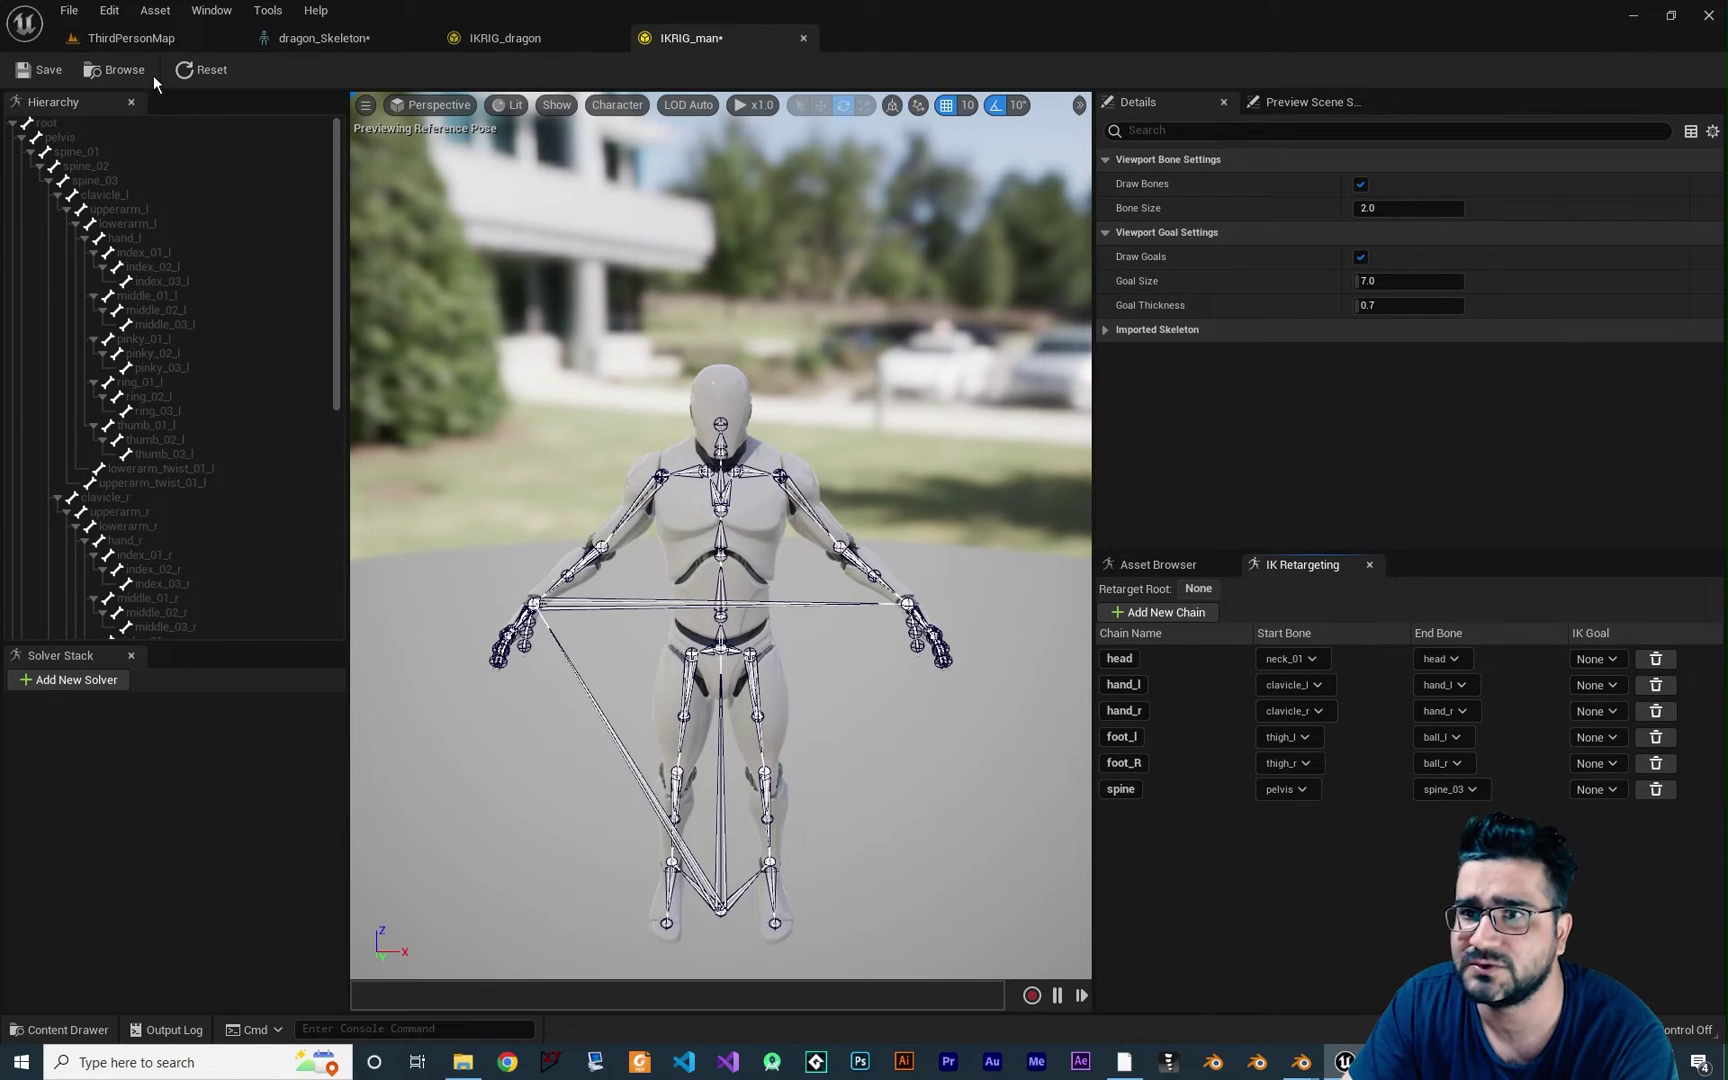
{"action": "left_click", "coordinate": [40, 69]}
Create an IK Retargeter in the untitled_asset folder with IKRIG_man as its source rig, keeping the default name.
{"action": "left_click", "coordinate": [62, 1029]}
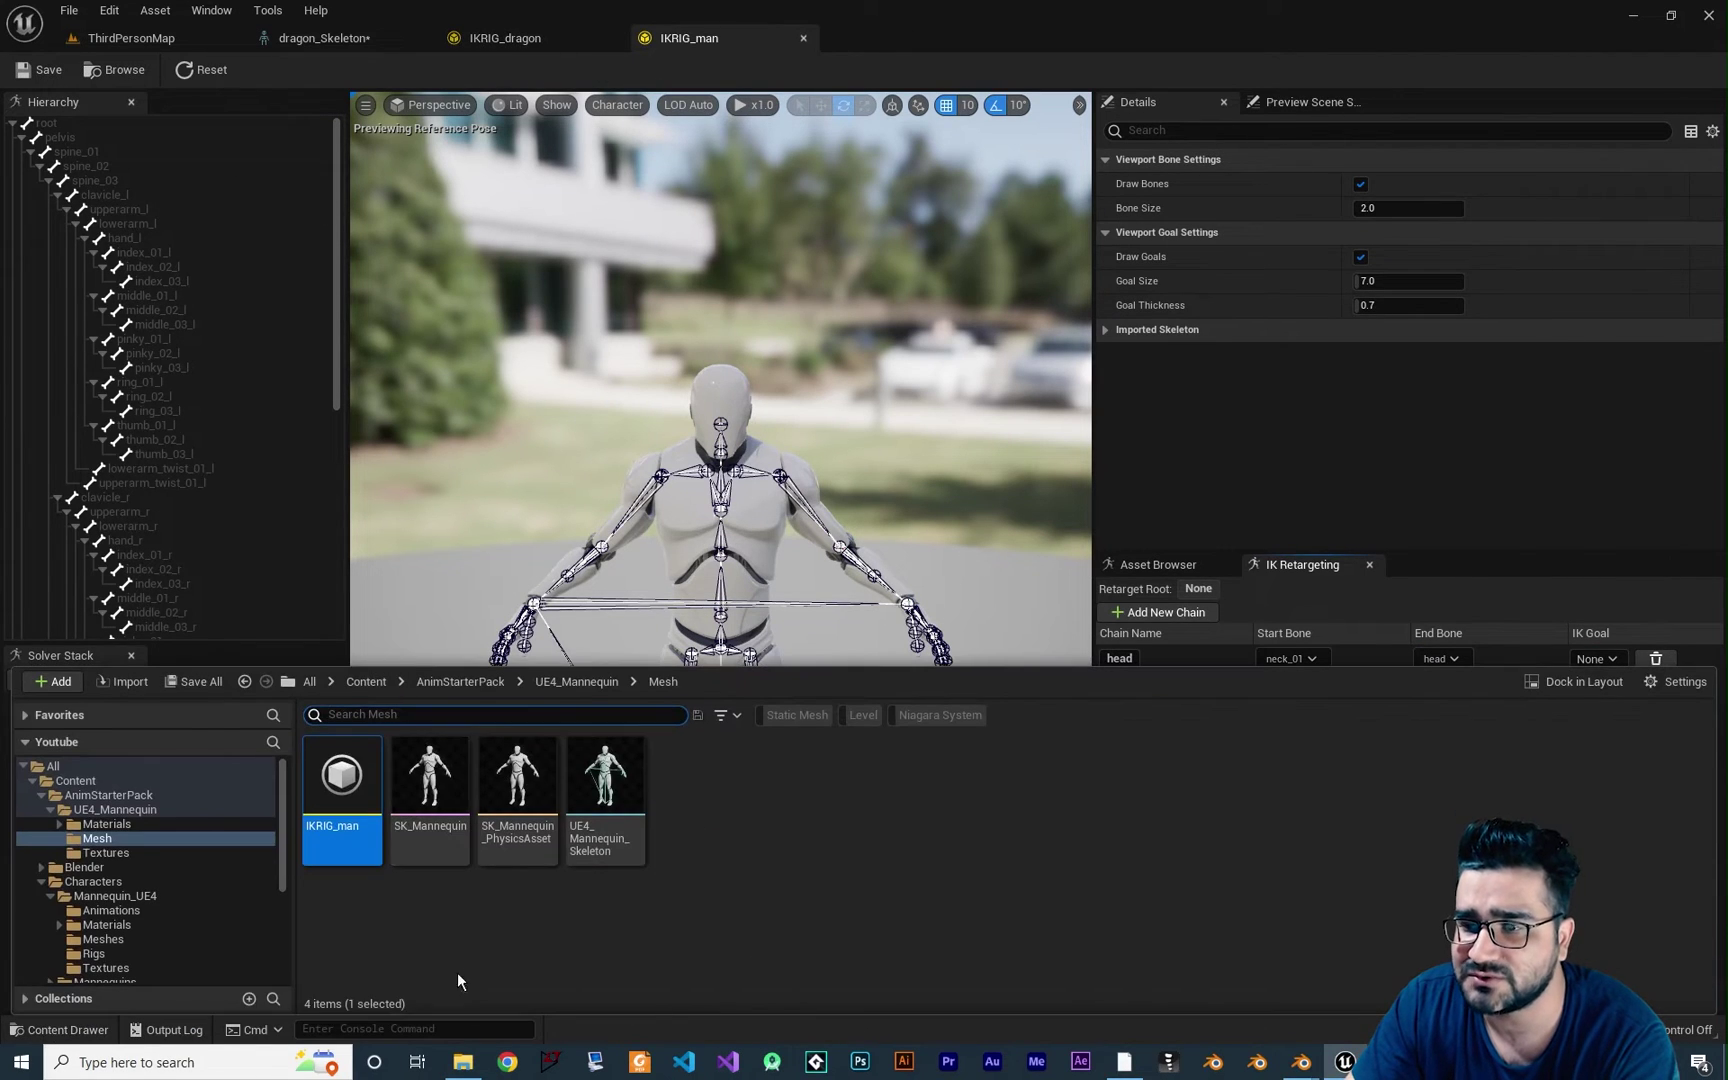
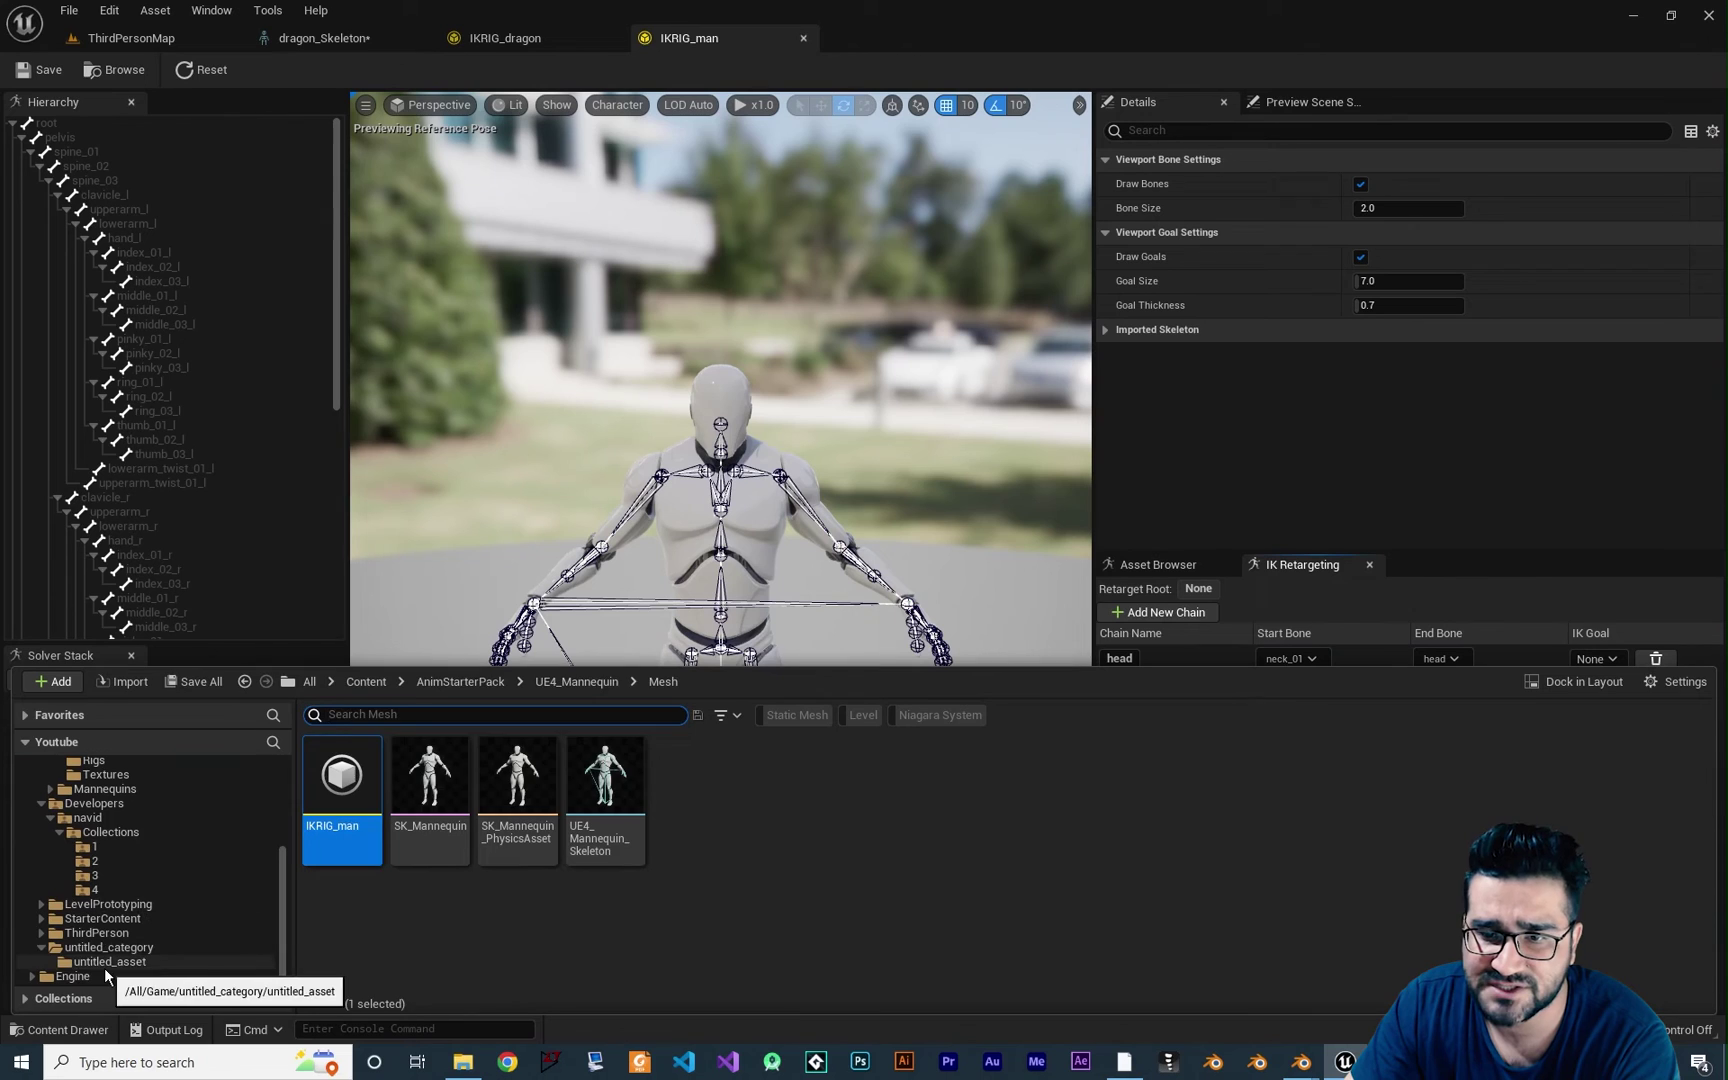
{"action": "right_click", "coordinate": [922, 967]}
{"action": "mouse_move", "coordinate": [985, 655]}
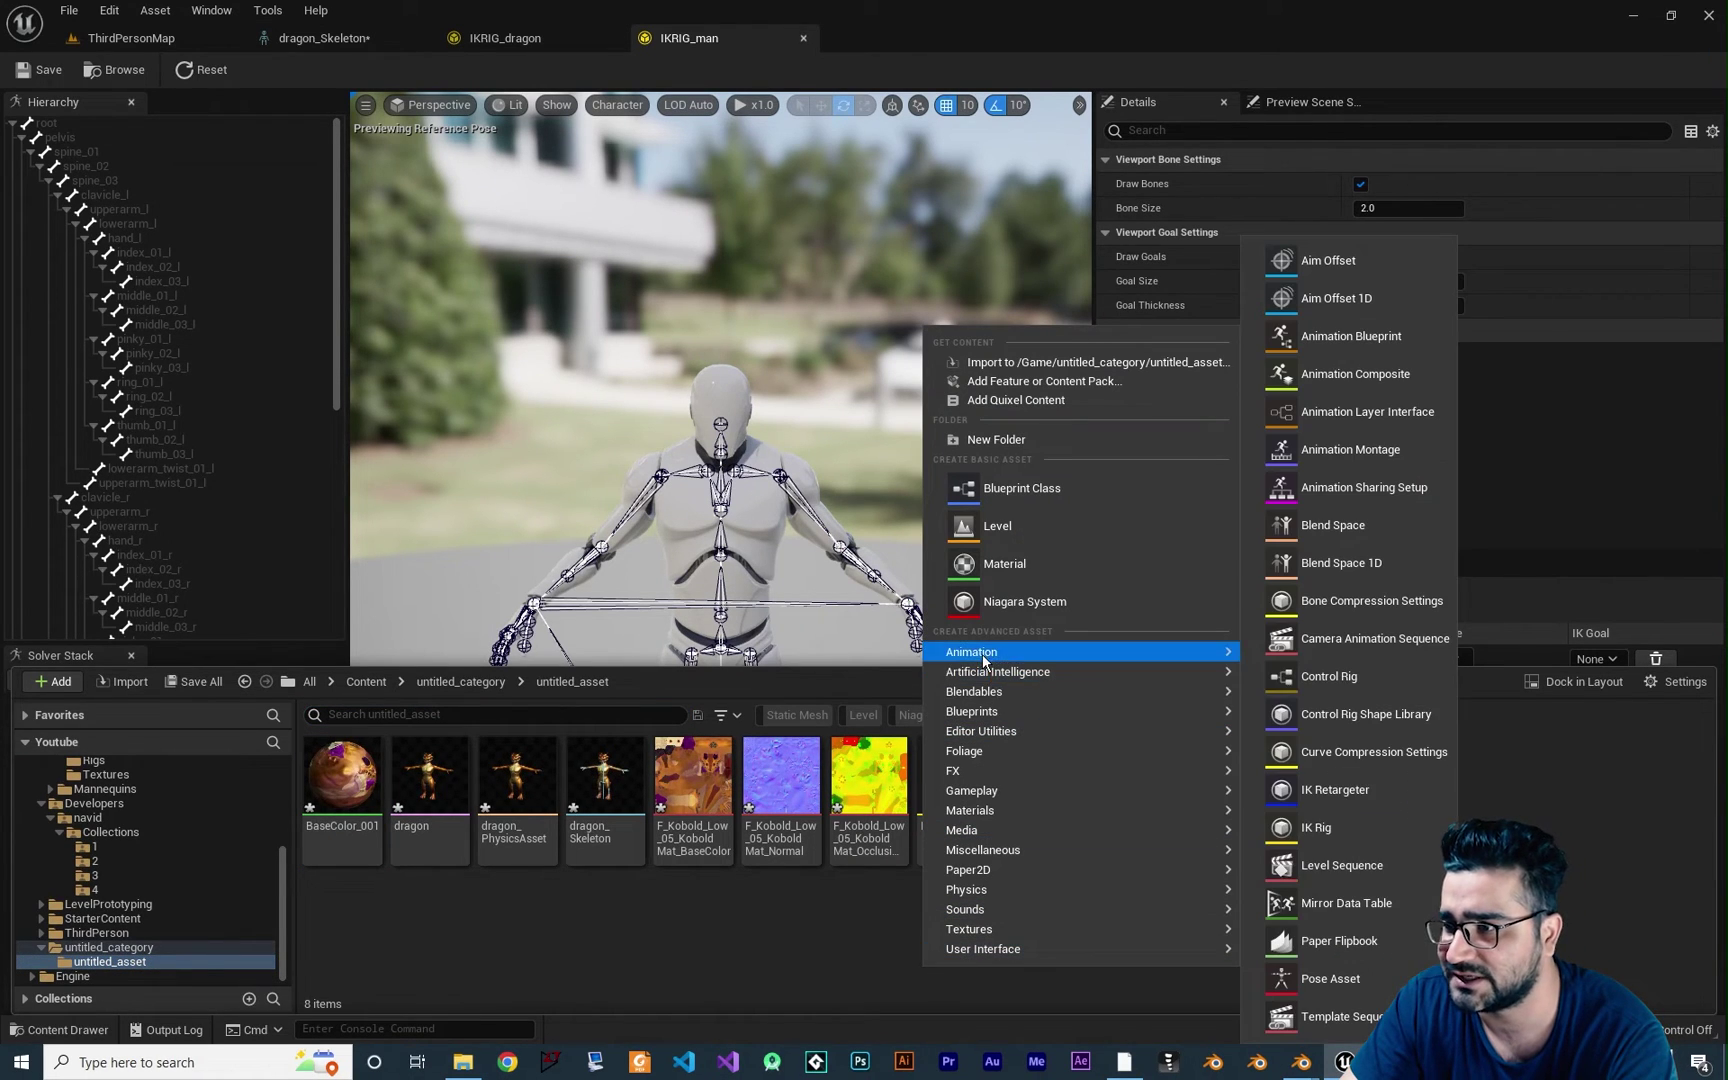
{"action": "left_click", "coordinate": [1331, 793]}
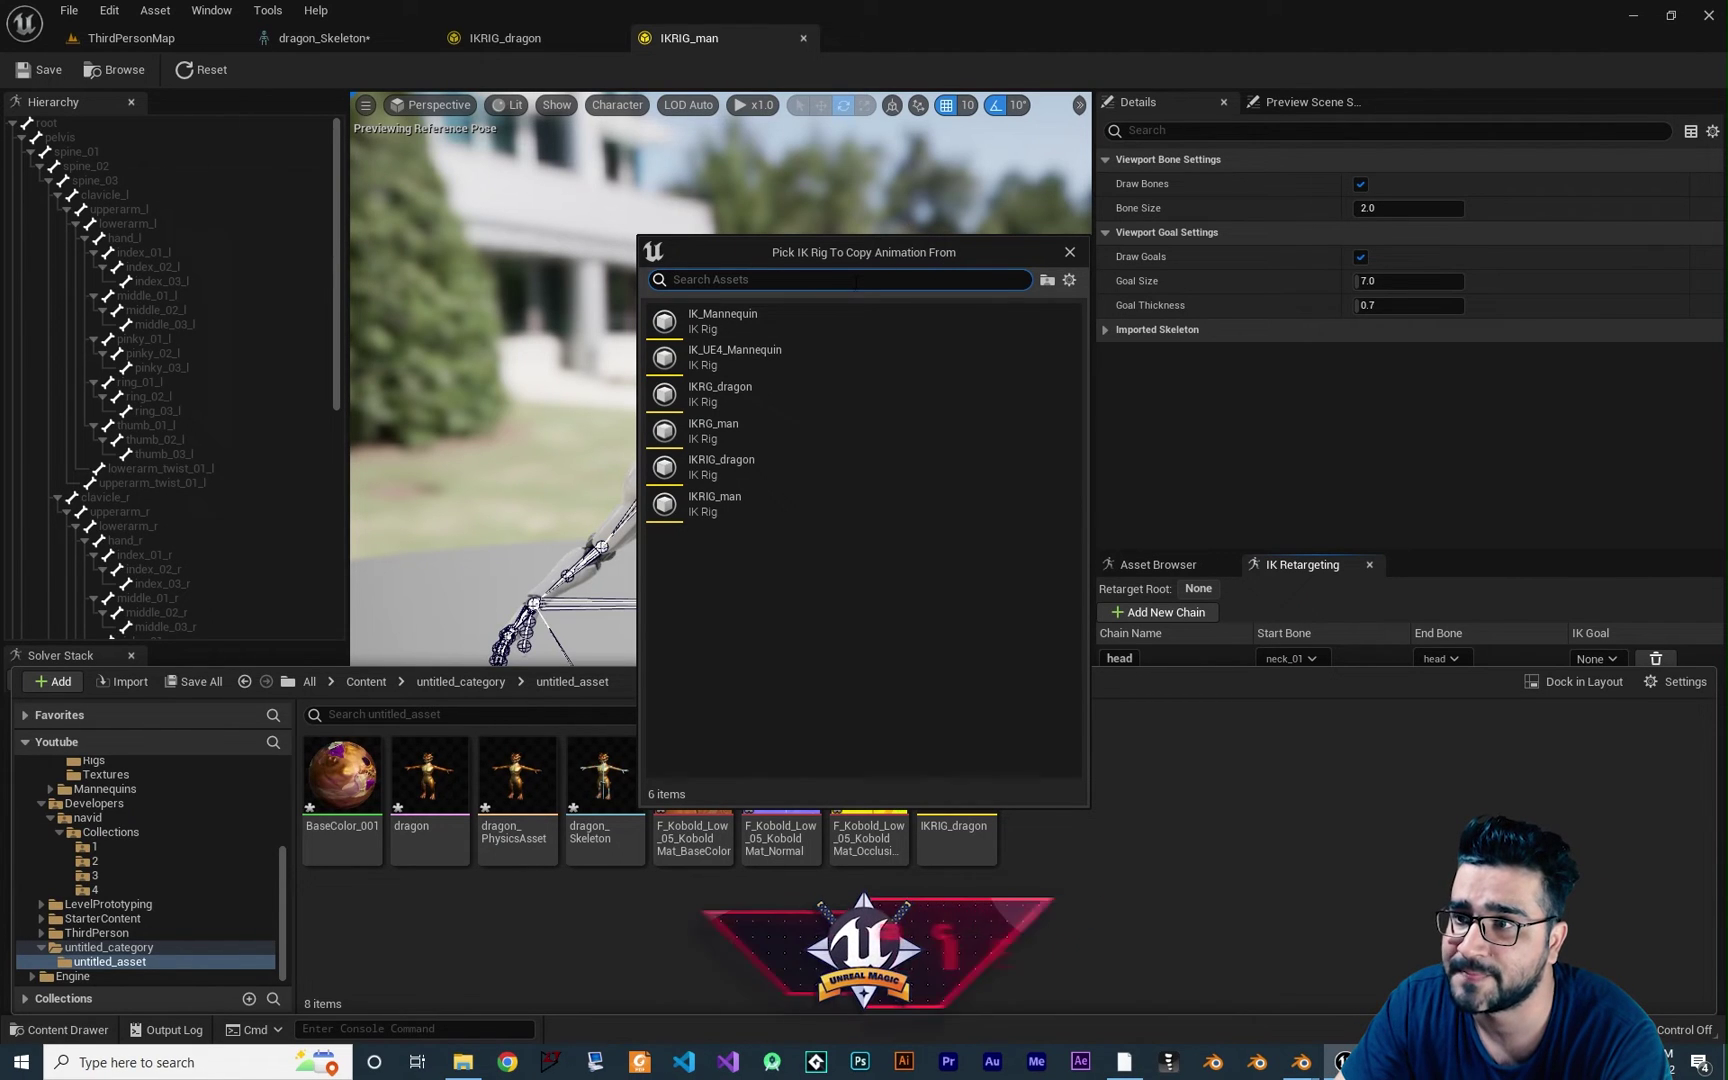
{"action": "type", "text": "IKR"}
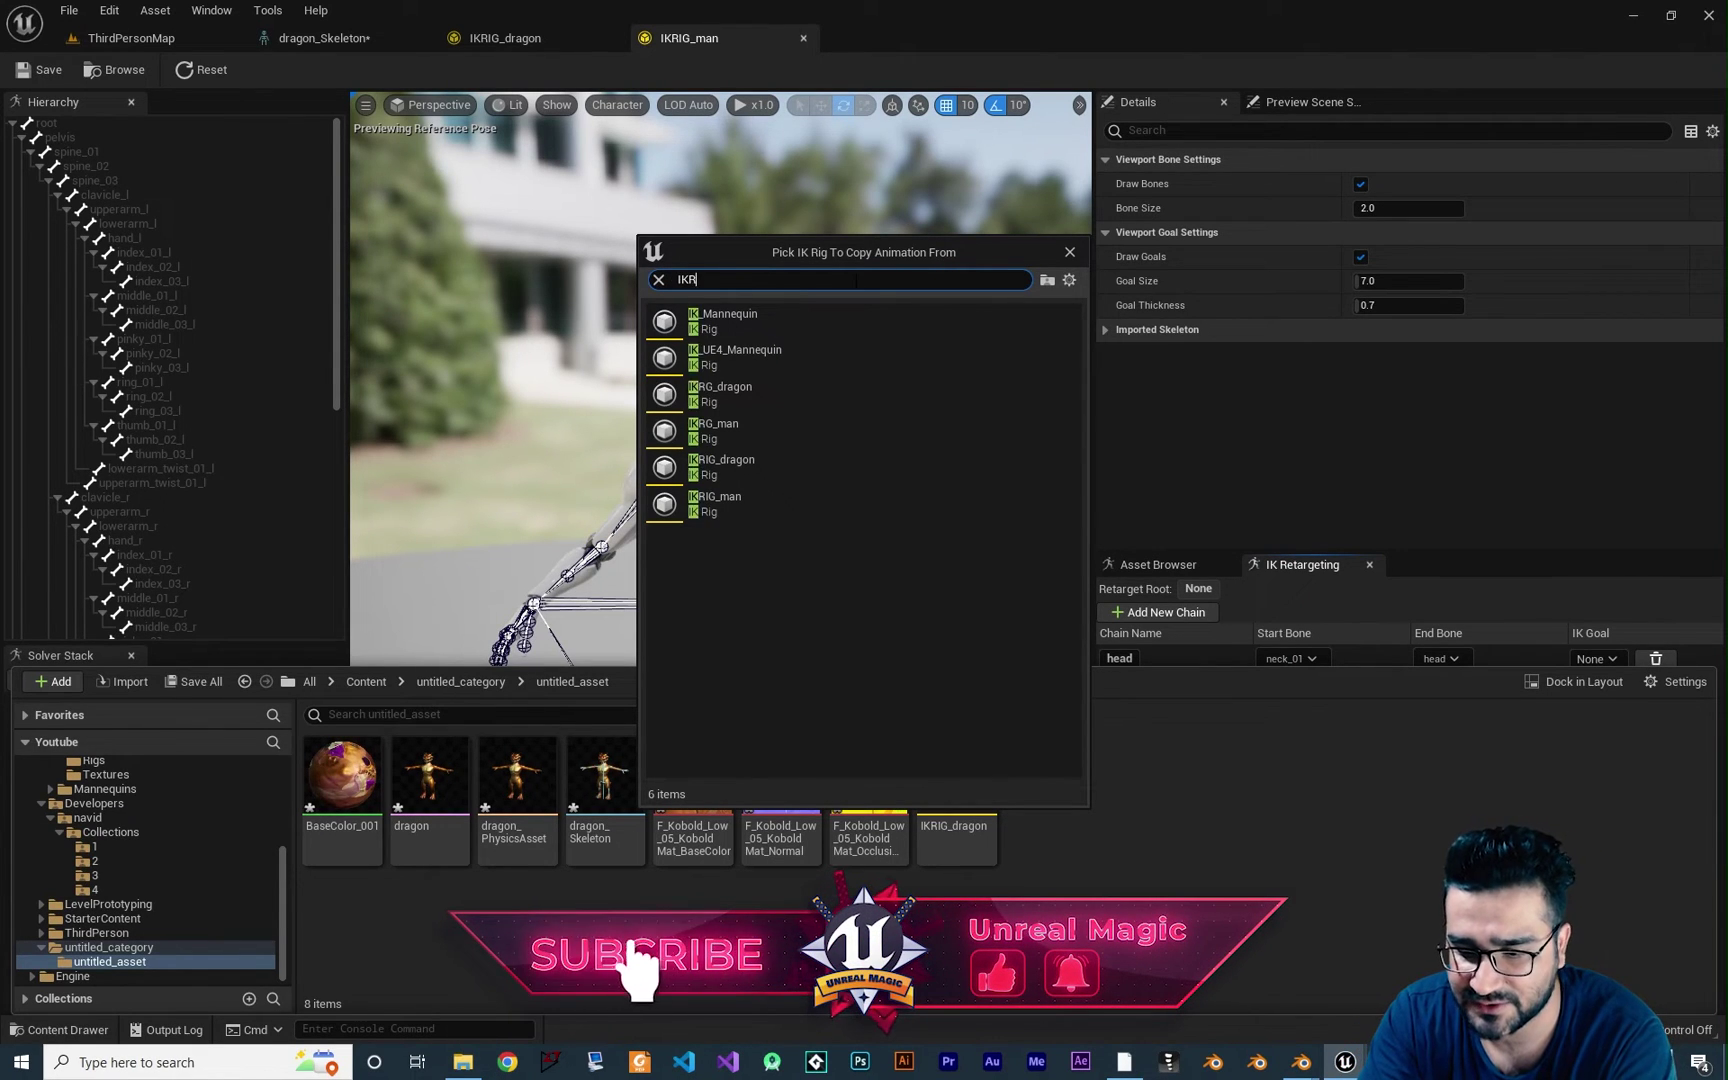
{"action": "type", "text": "IG_man"}
{"action": "key", "text": "Return"}
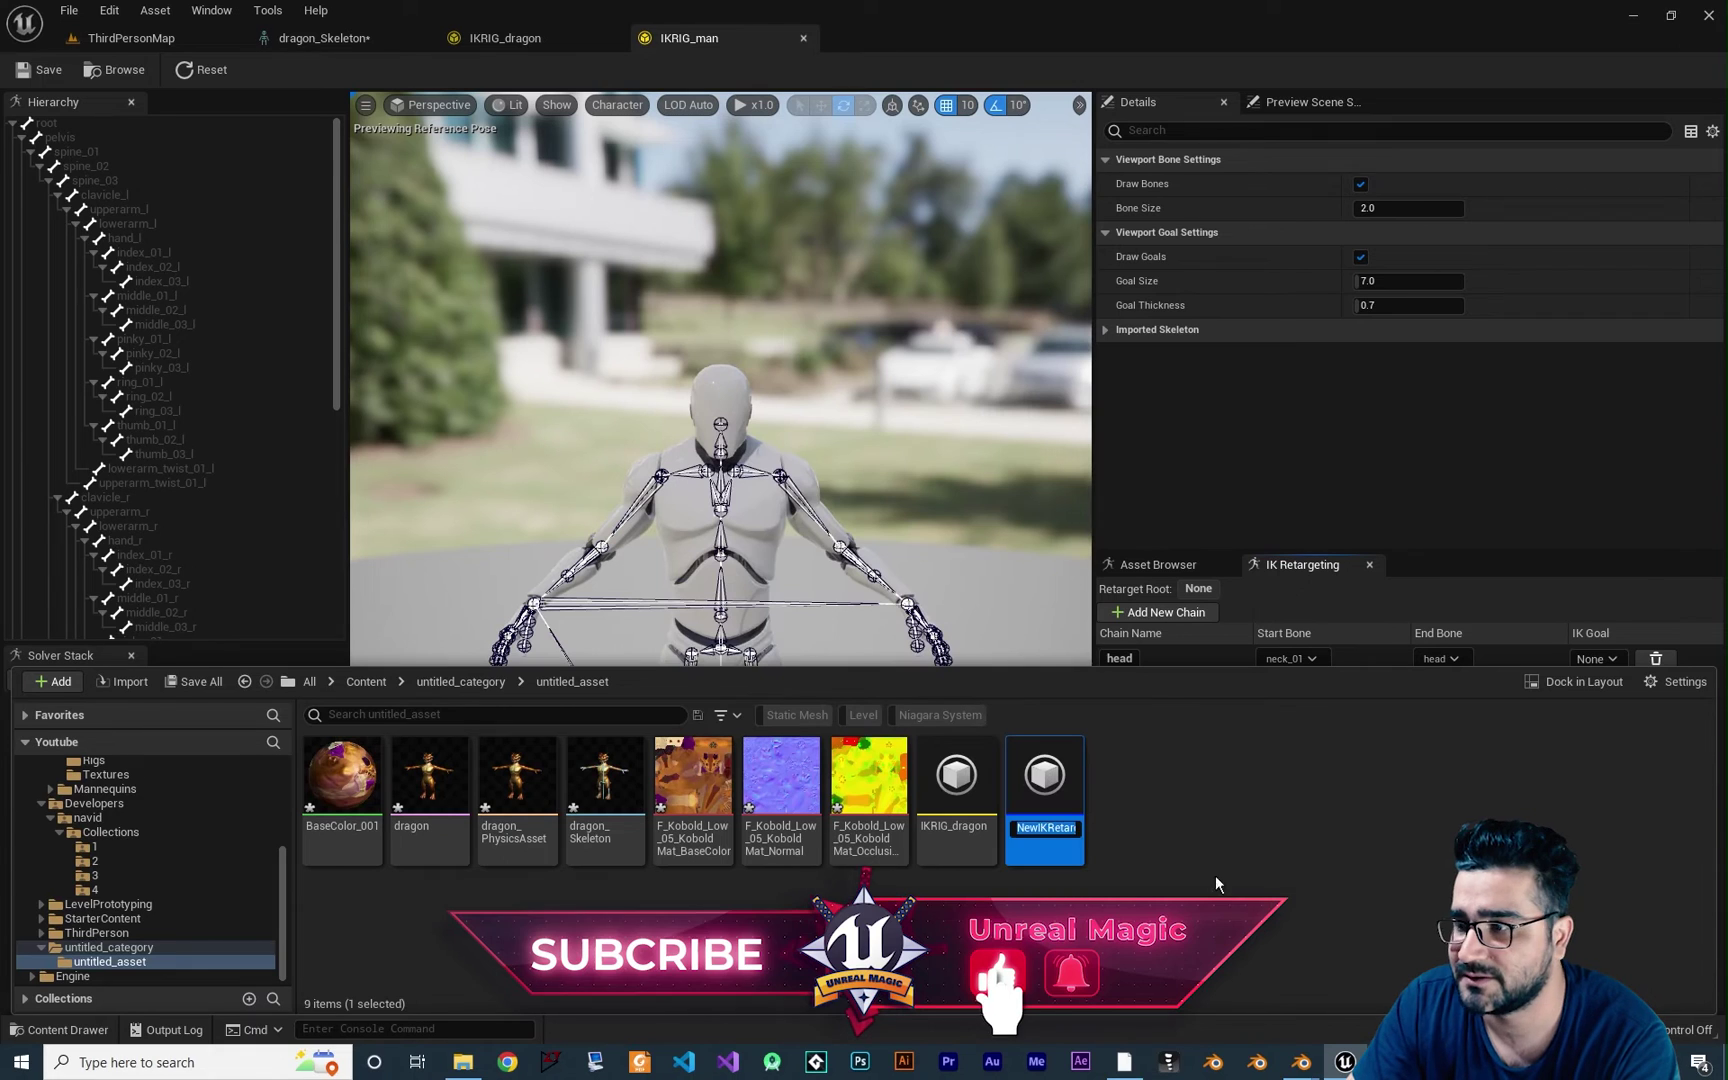
{"action": "key", "text": "Return"}
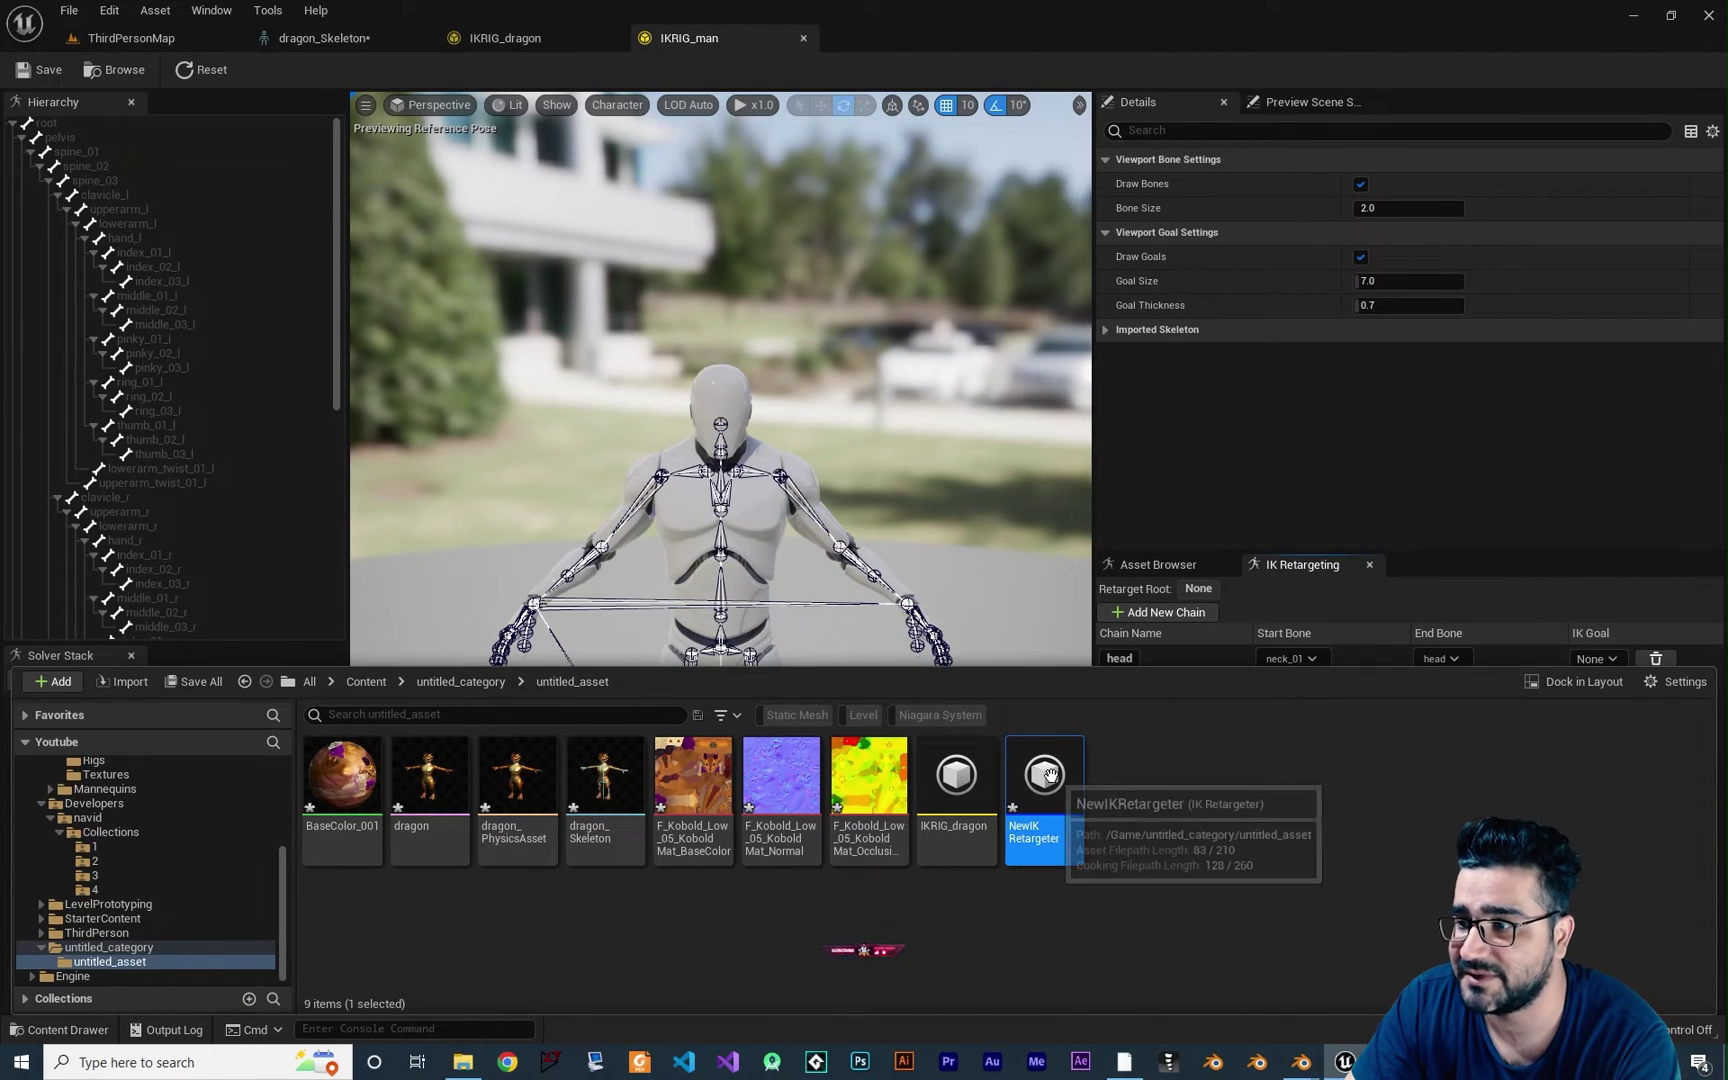
Open the new retargeter, set IKRIG_dragon as its target IK rig, and auto-map the chains.
{"action": "double_click", "coordinate": [1044, 780]}
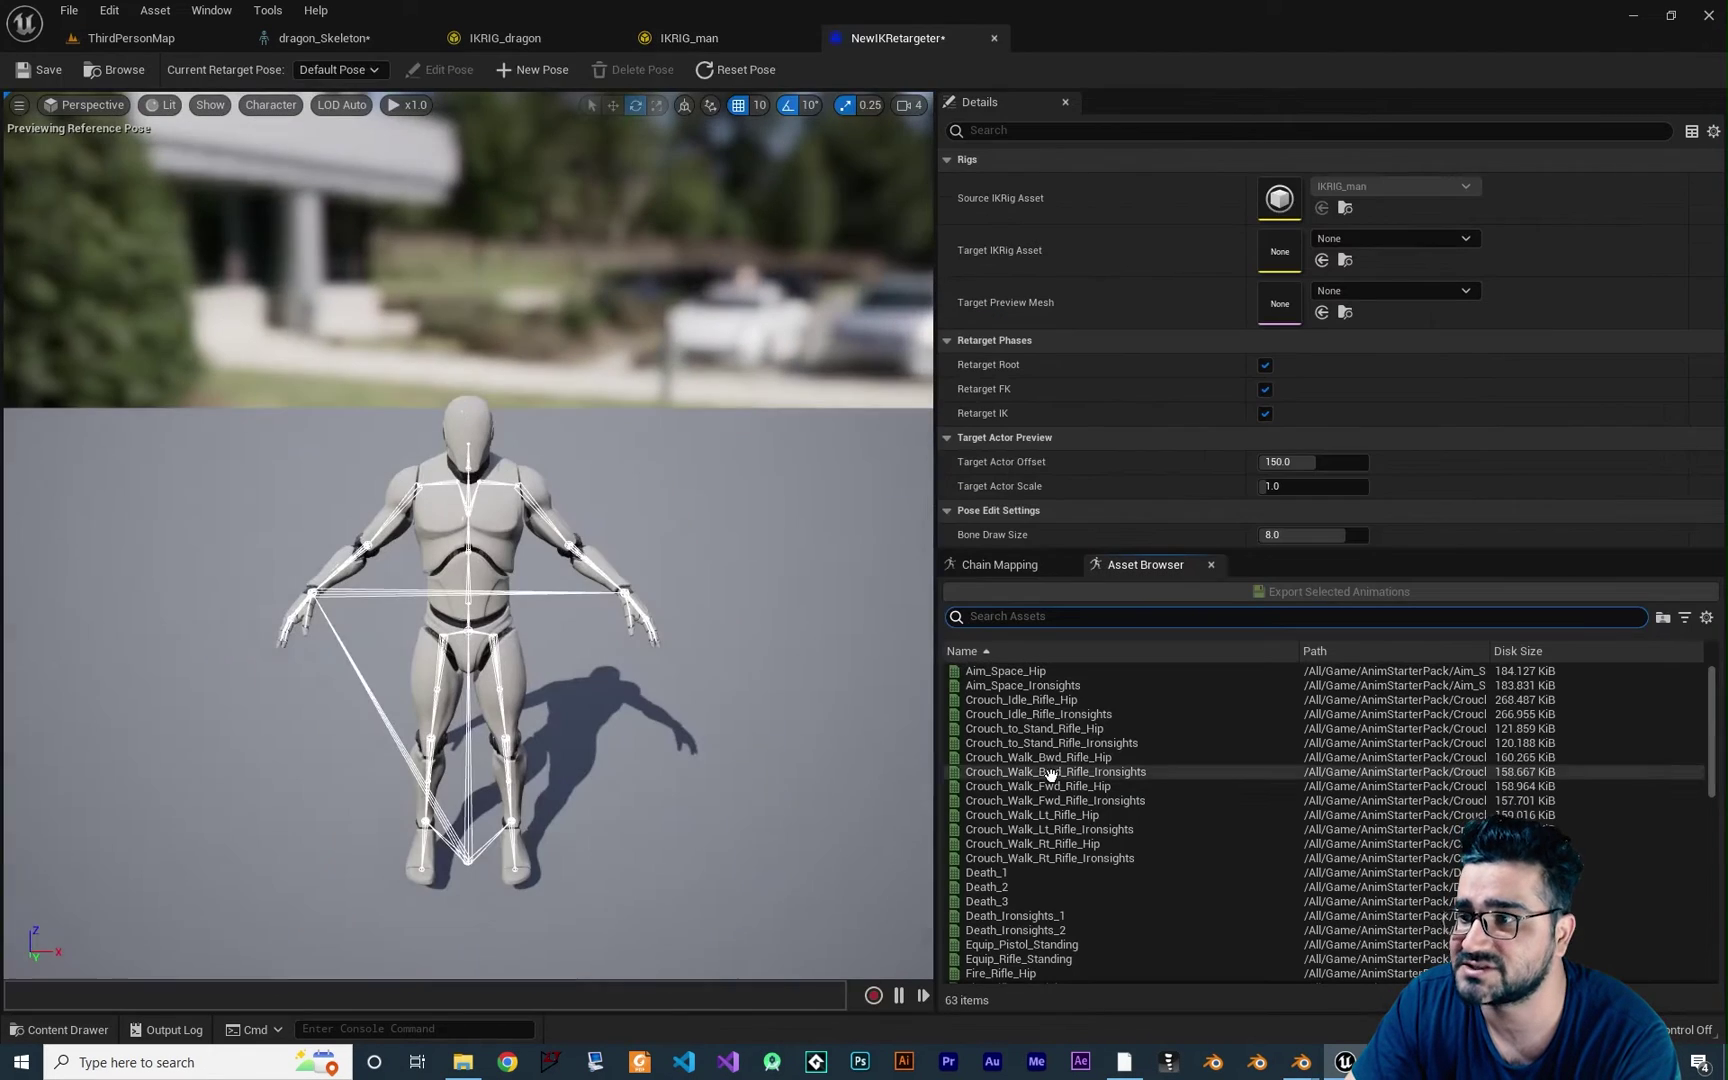
{"action": "left_click", "coordinate": [994, 565]}
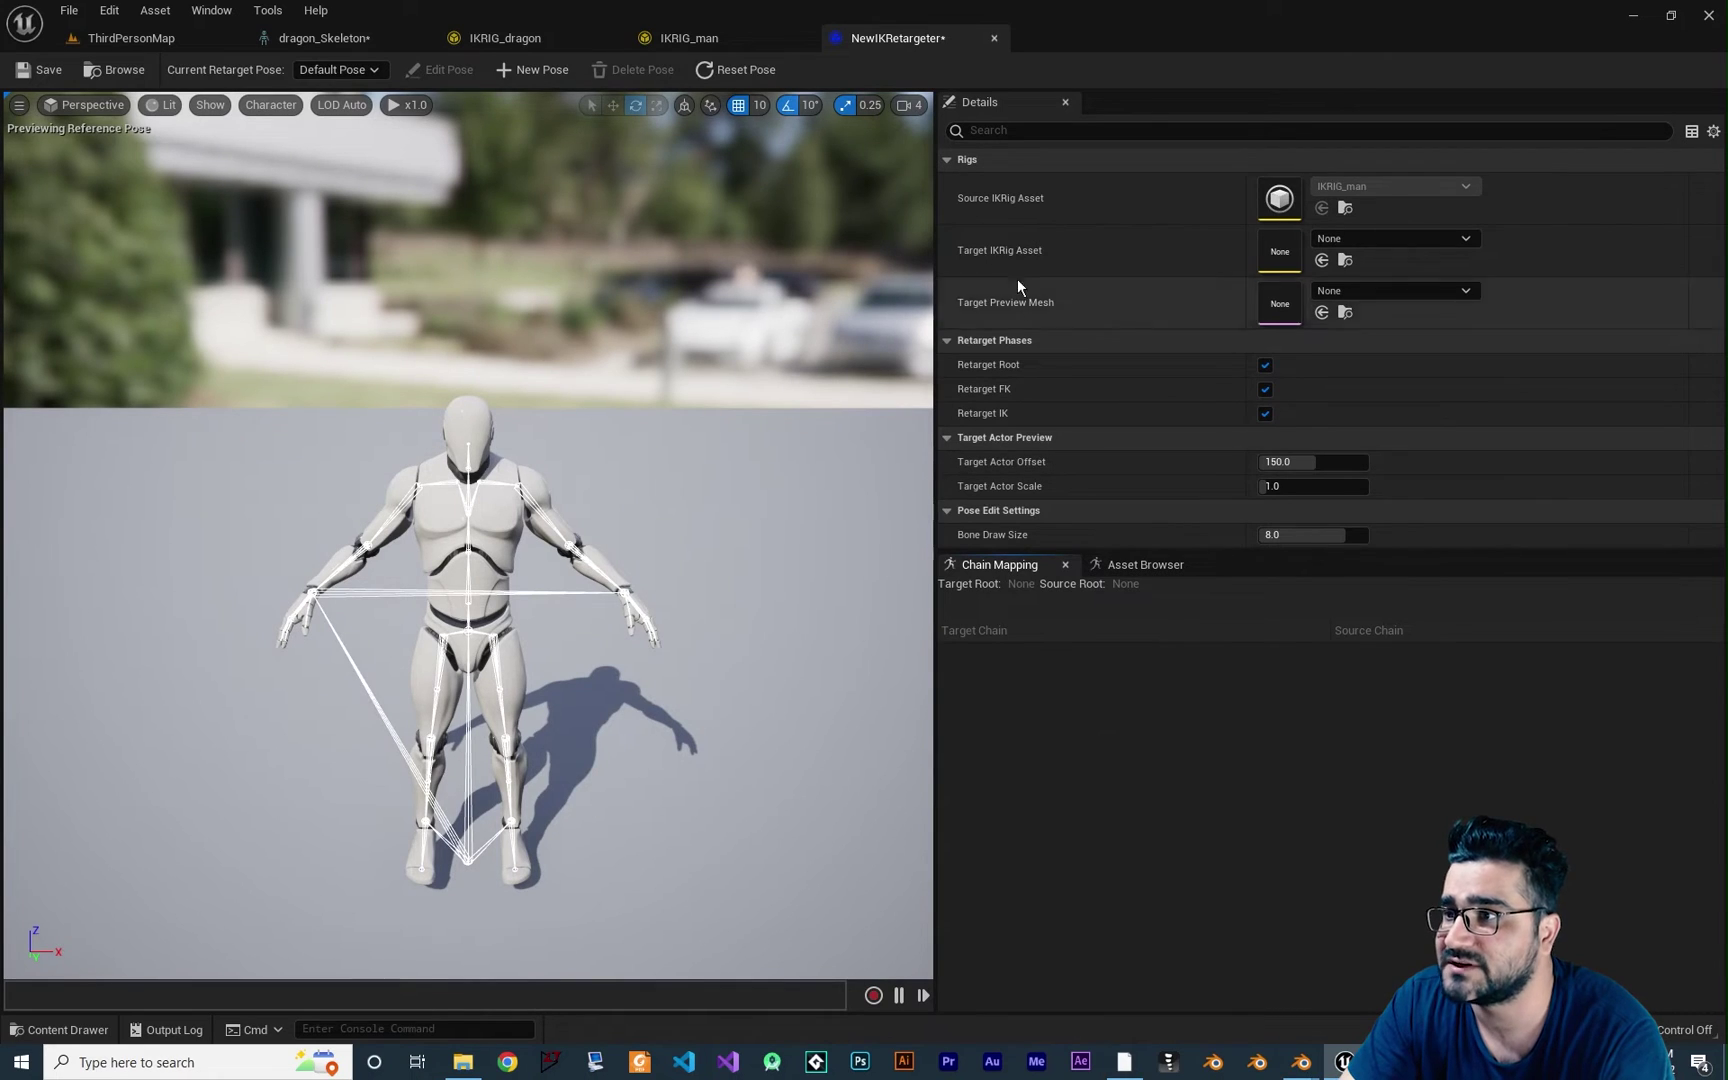
{"action": "left_click", "coordinate": [1347, 239]}
{"action": "type", "text": "IKRIG_"}
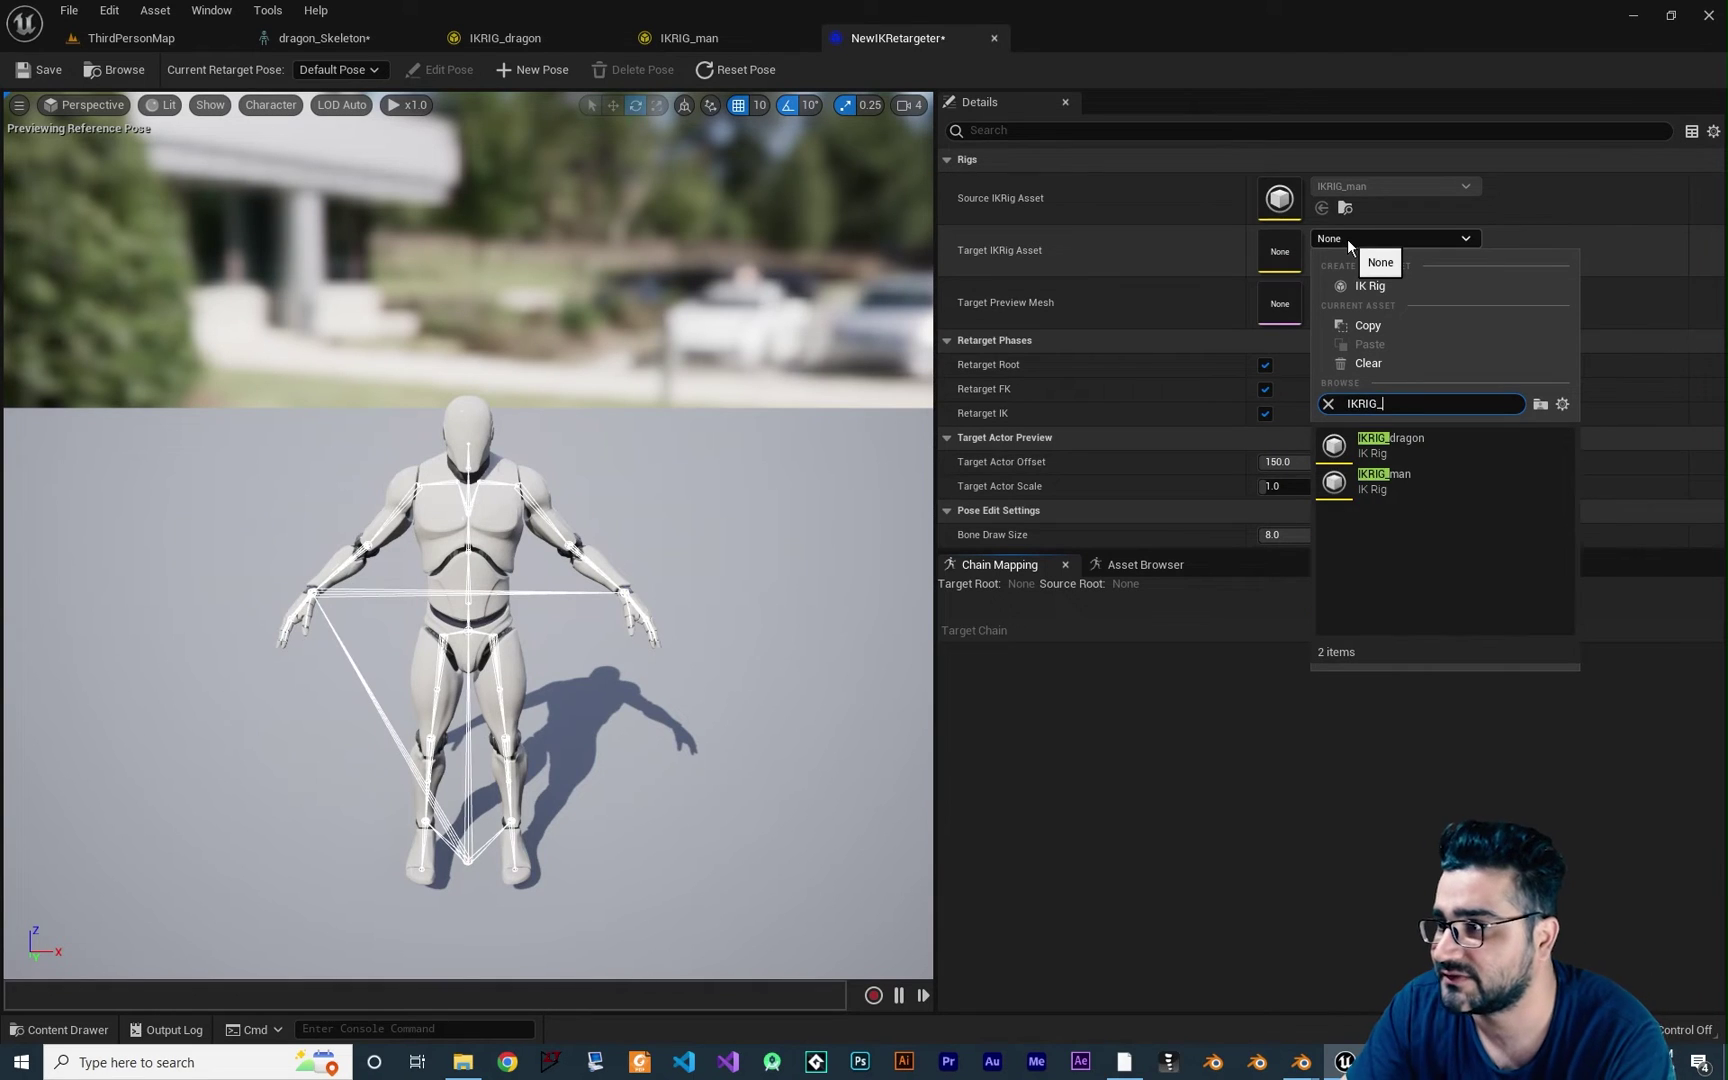
{"action": "left_click", "coordinate": [1411, 446]}
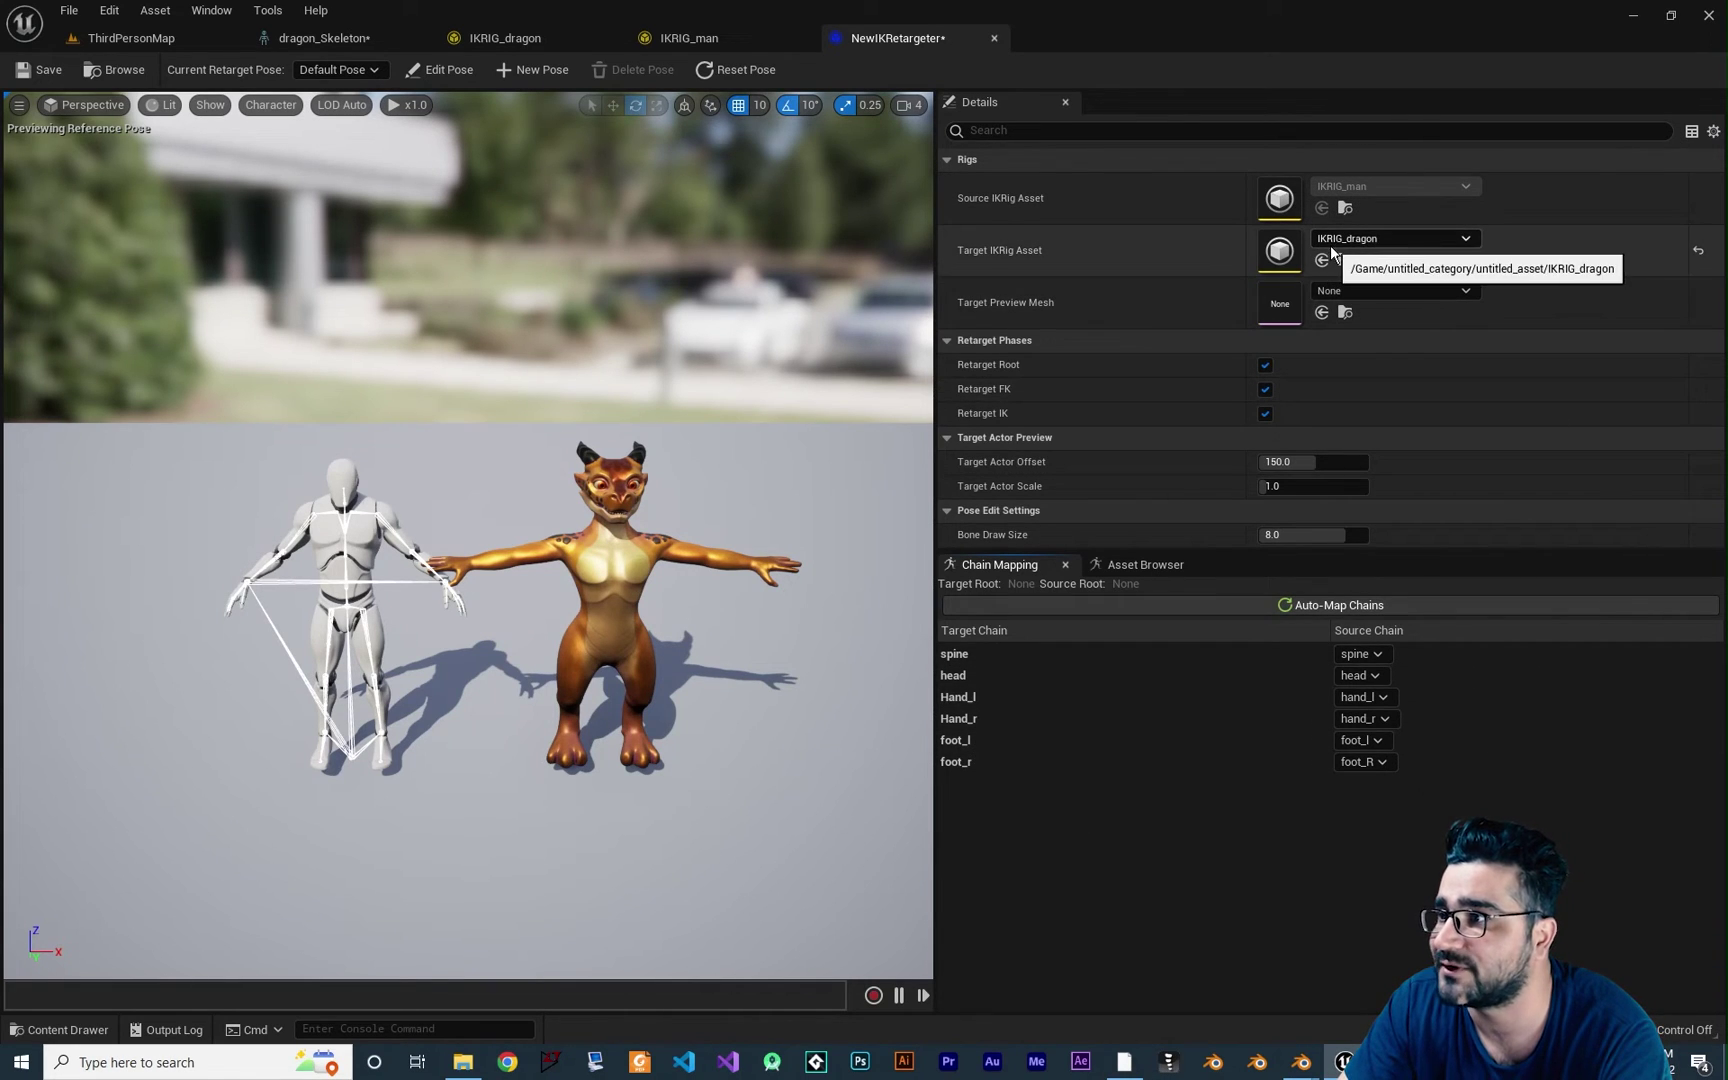
{"action": "left_click", "coordinate": [1318, 607]}
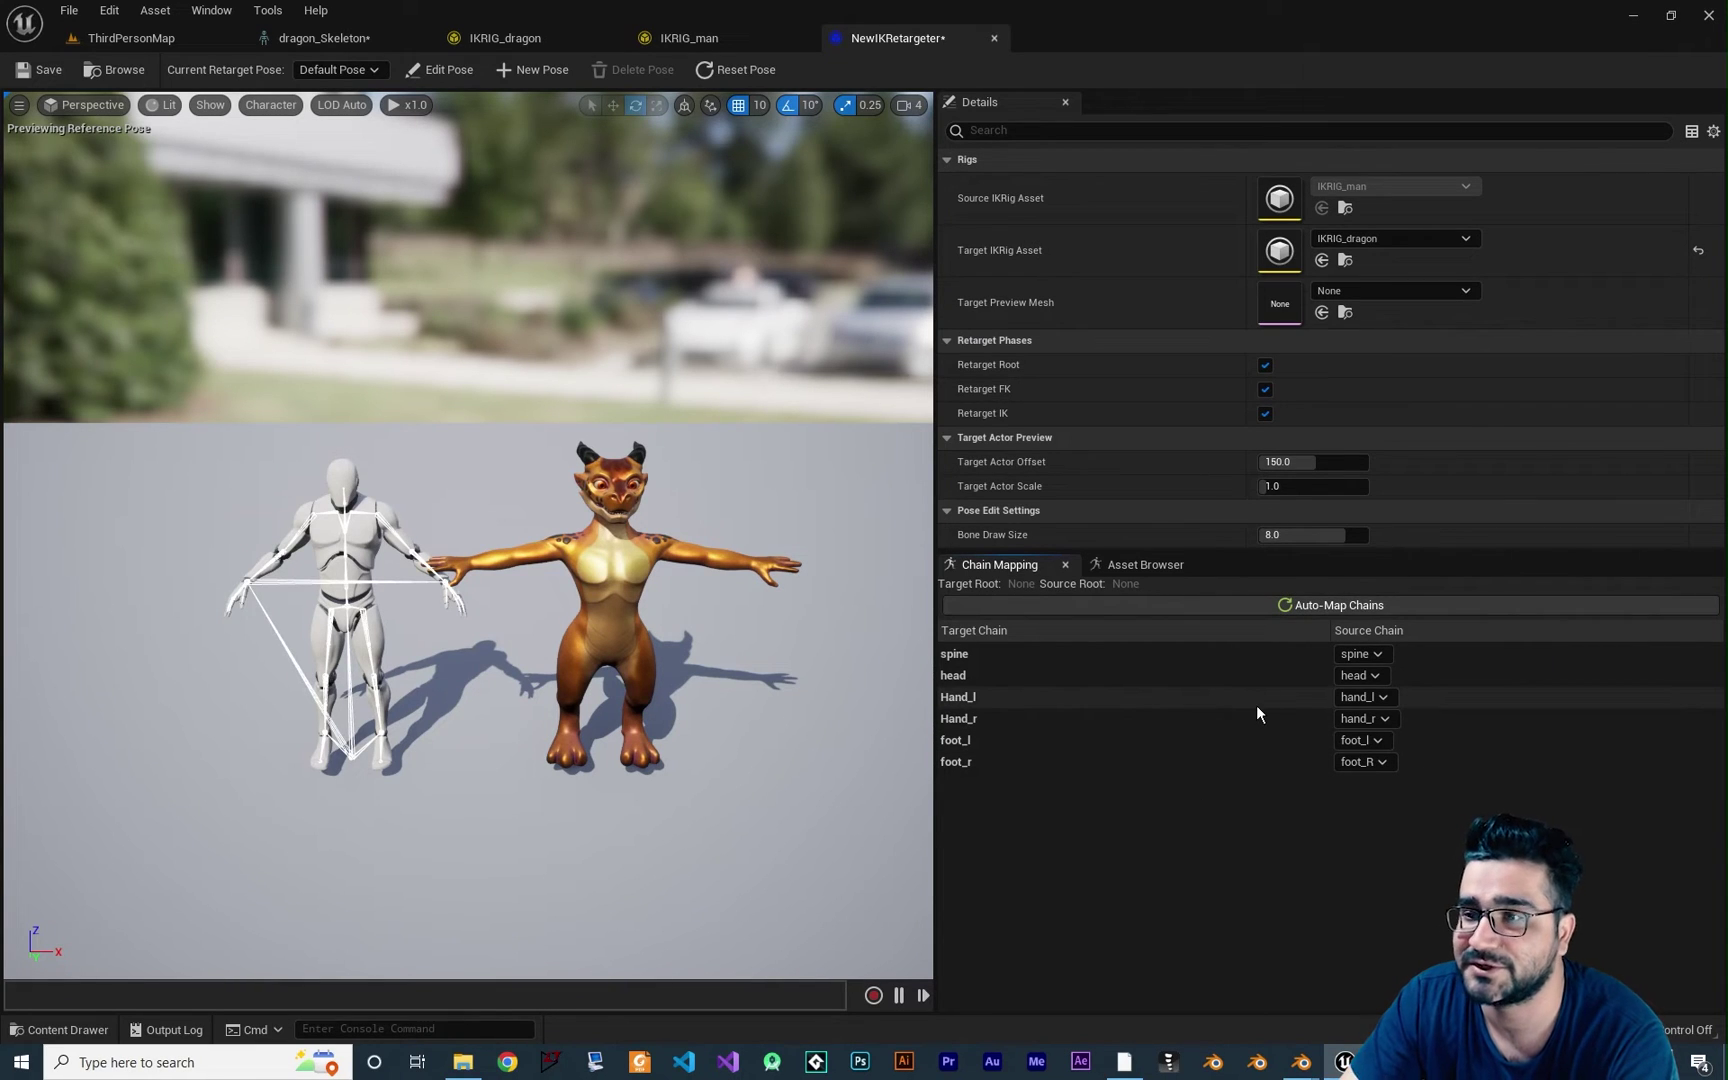
Filter the retargeter's animations by "idle" and preview Idle_Pistol on the dragon.
{"action": "left_click", "coordinate": [1143, 566]}
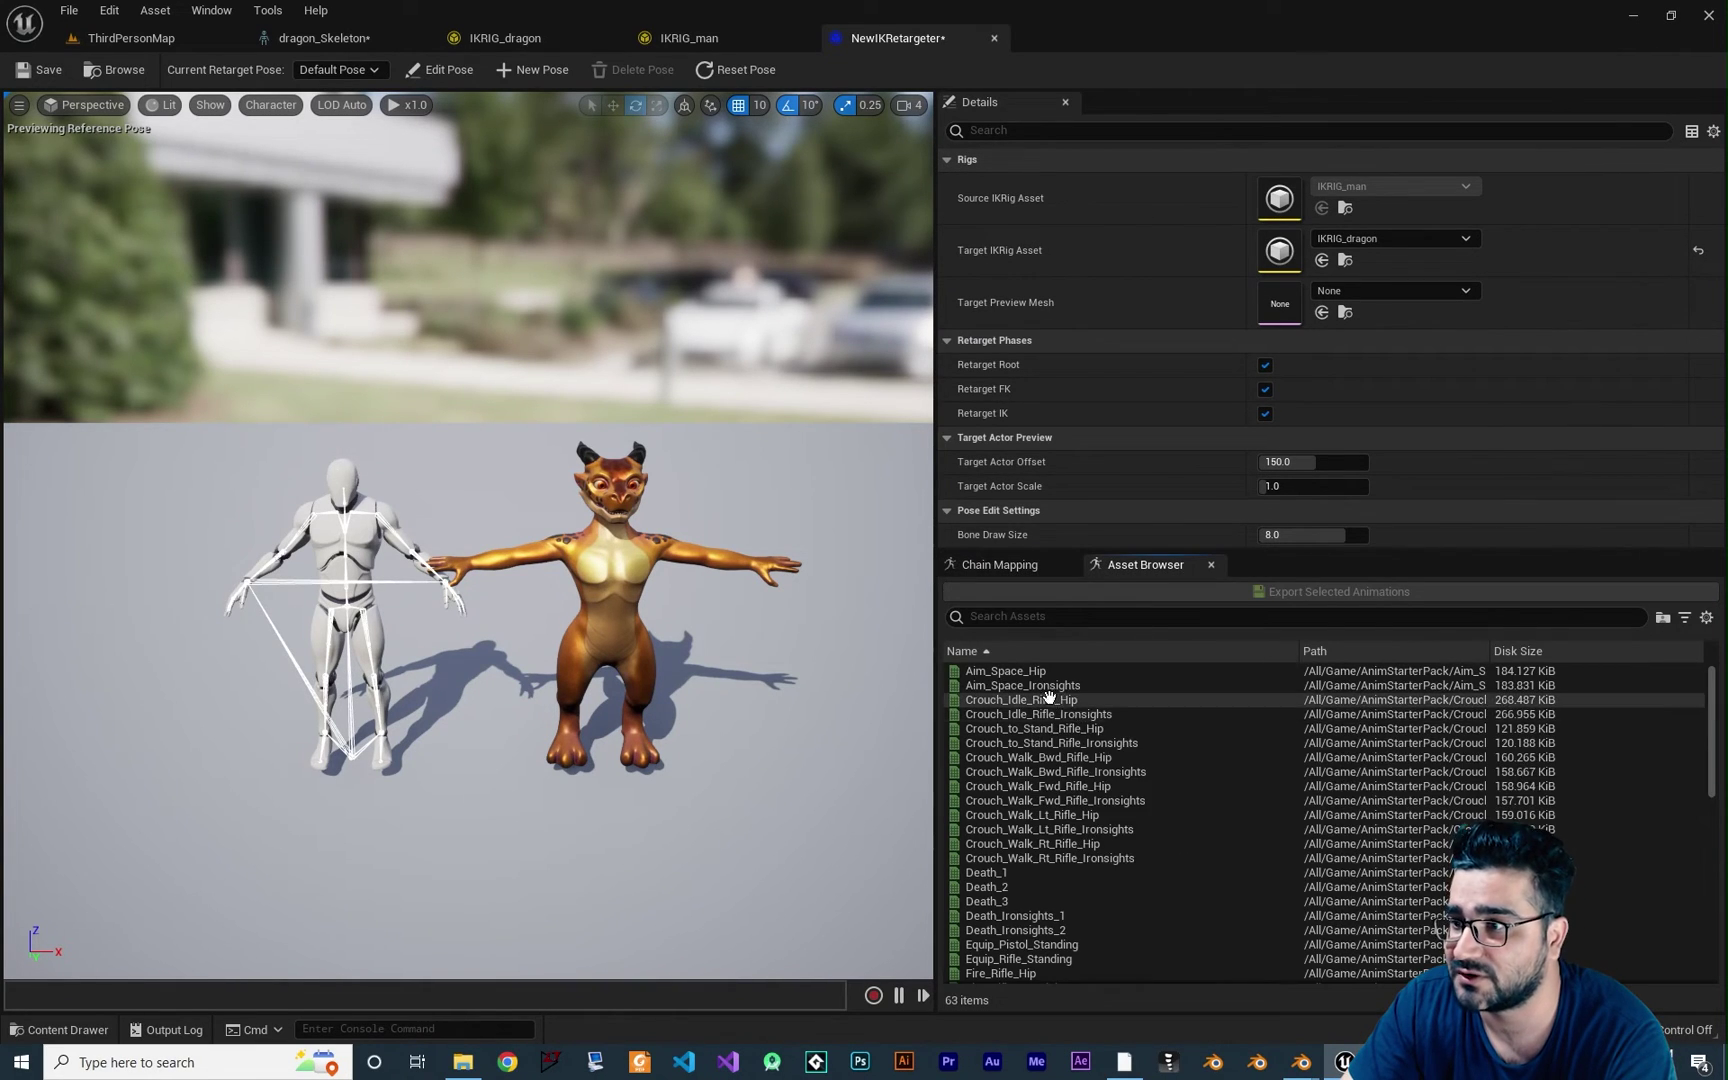
{"action": "left_click", "coordinate": [1096, 617]}
{"action": "type", "text": "idle"}
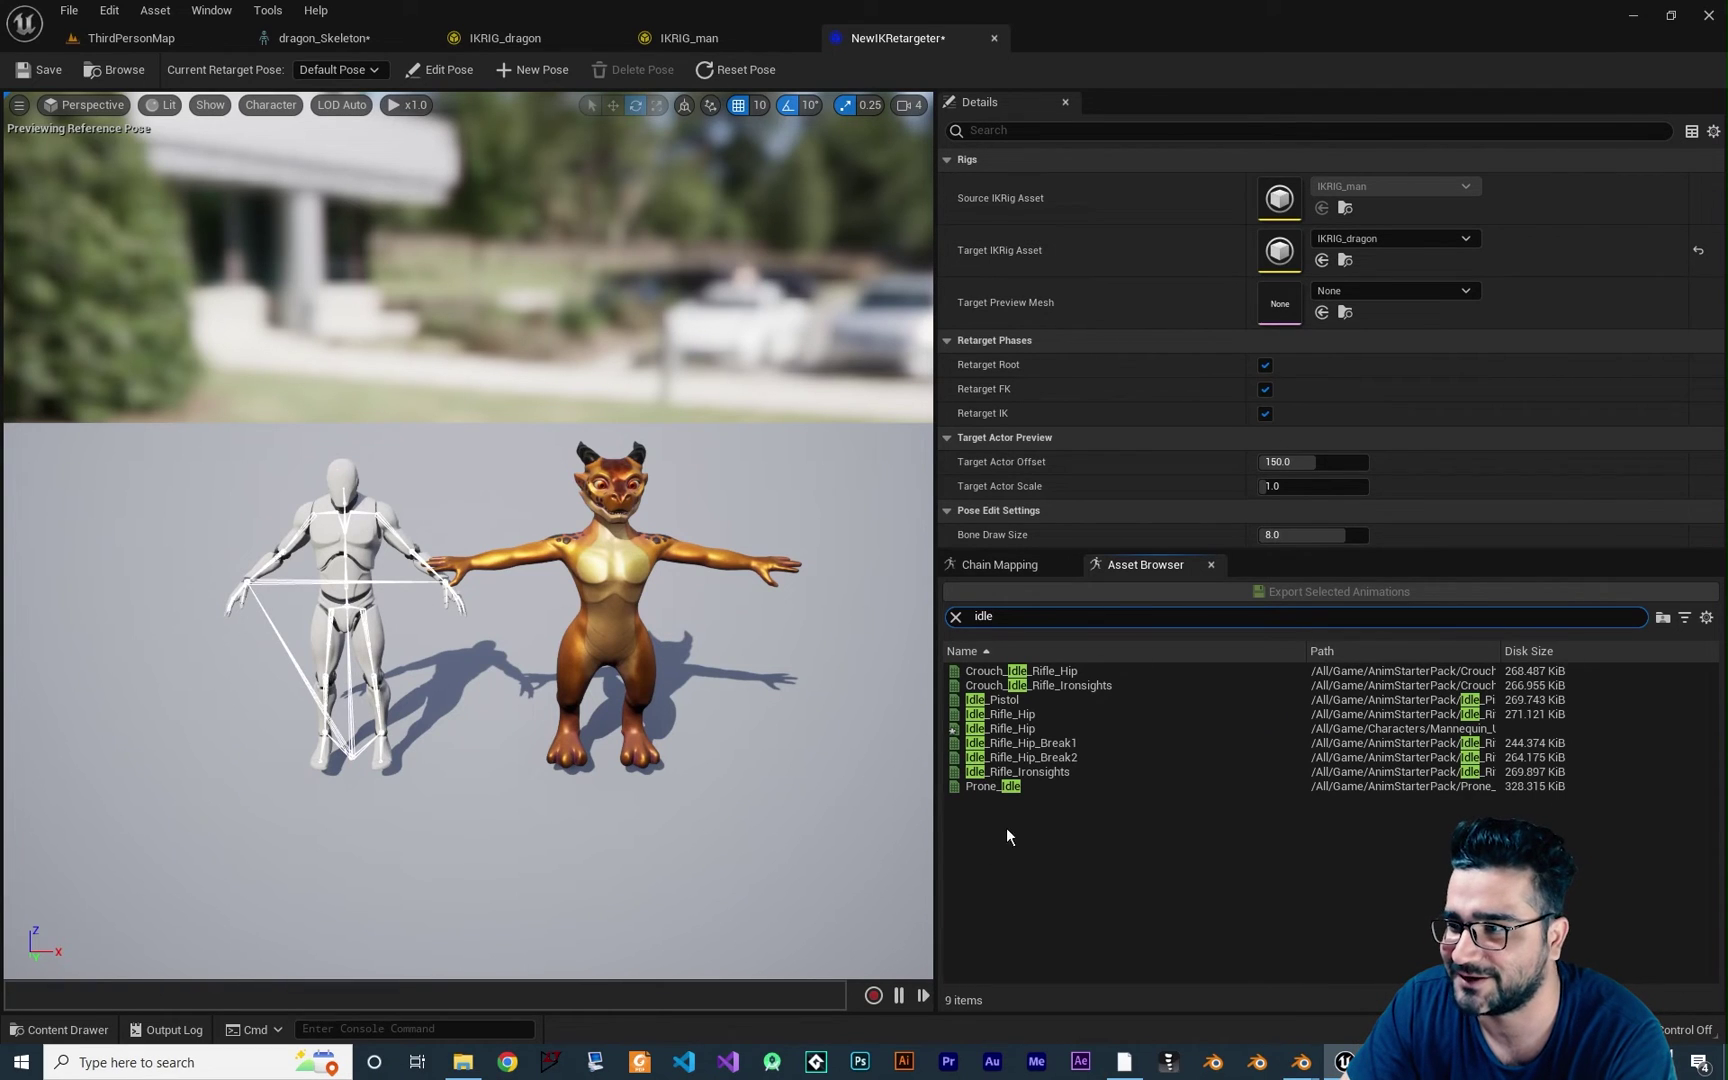
{"action": "left_click", "coordinate": [1010, 700]}
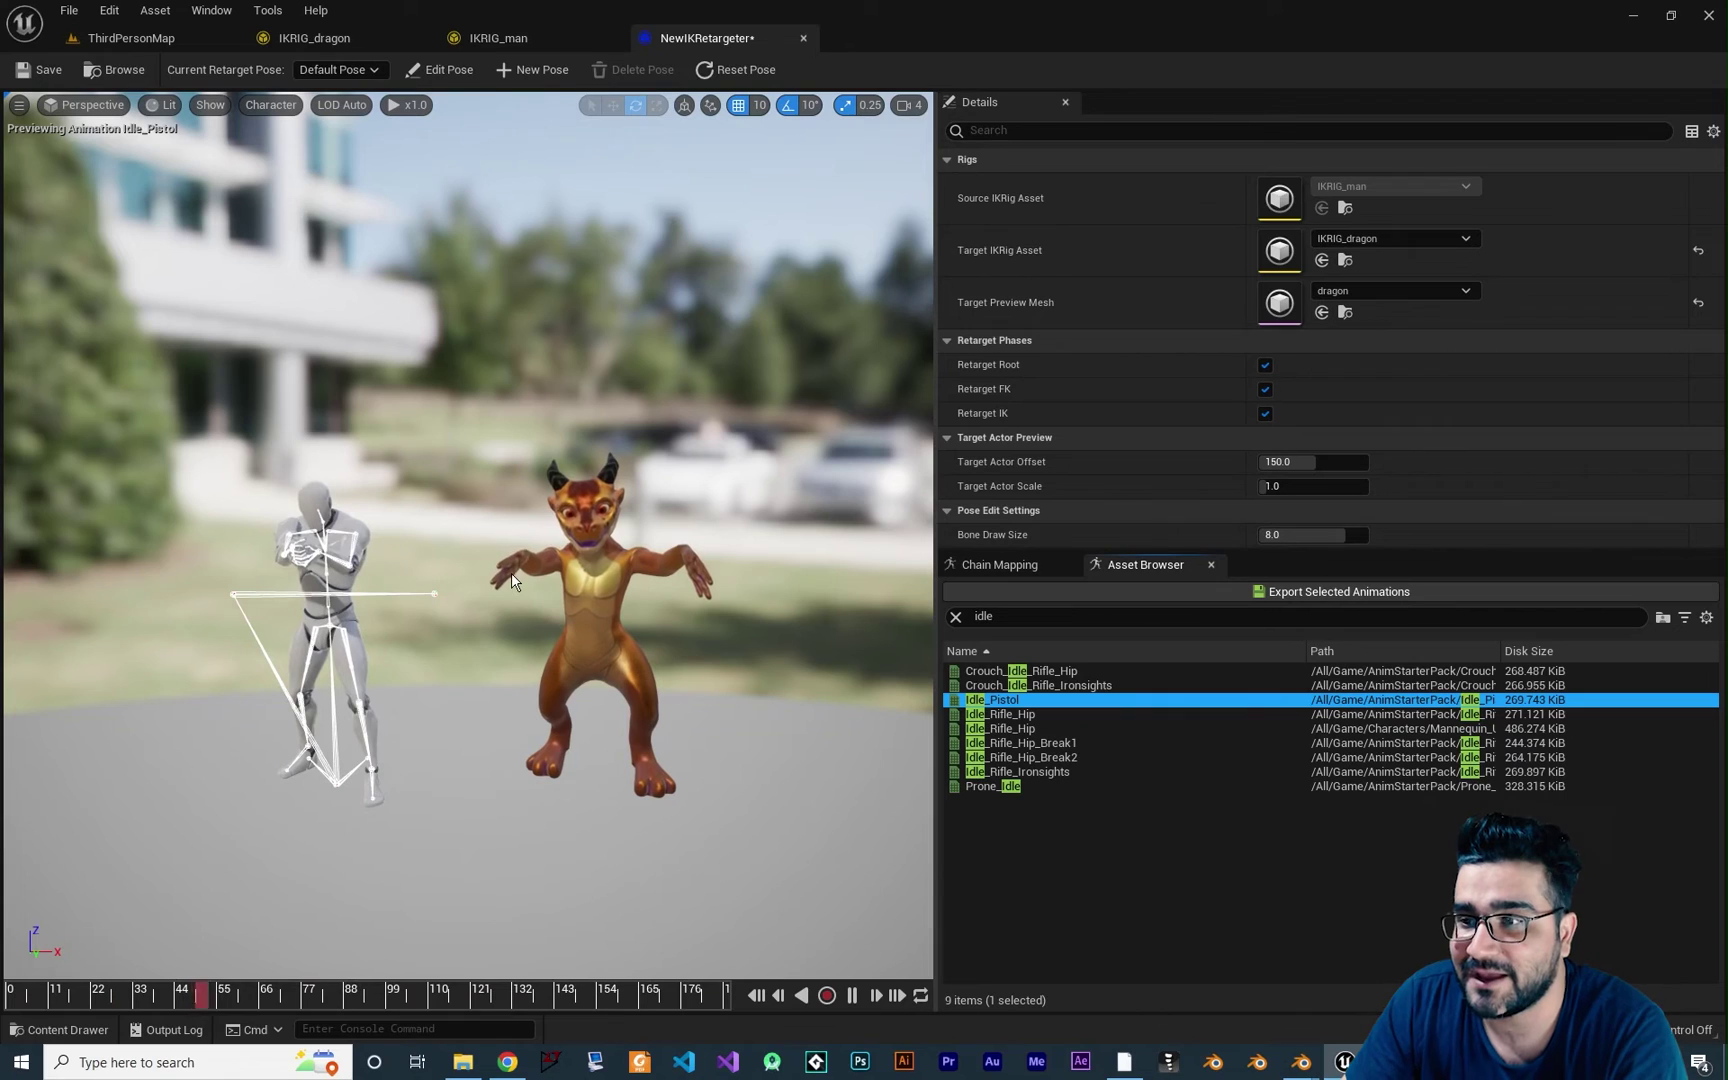
Review the chain mapping and view the dragon's retarget pose in pose editing mode beside the mannequin.
{"action": "left_click", "coordinate": [1000, 564]}
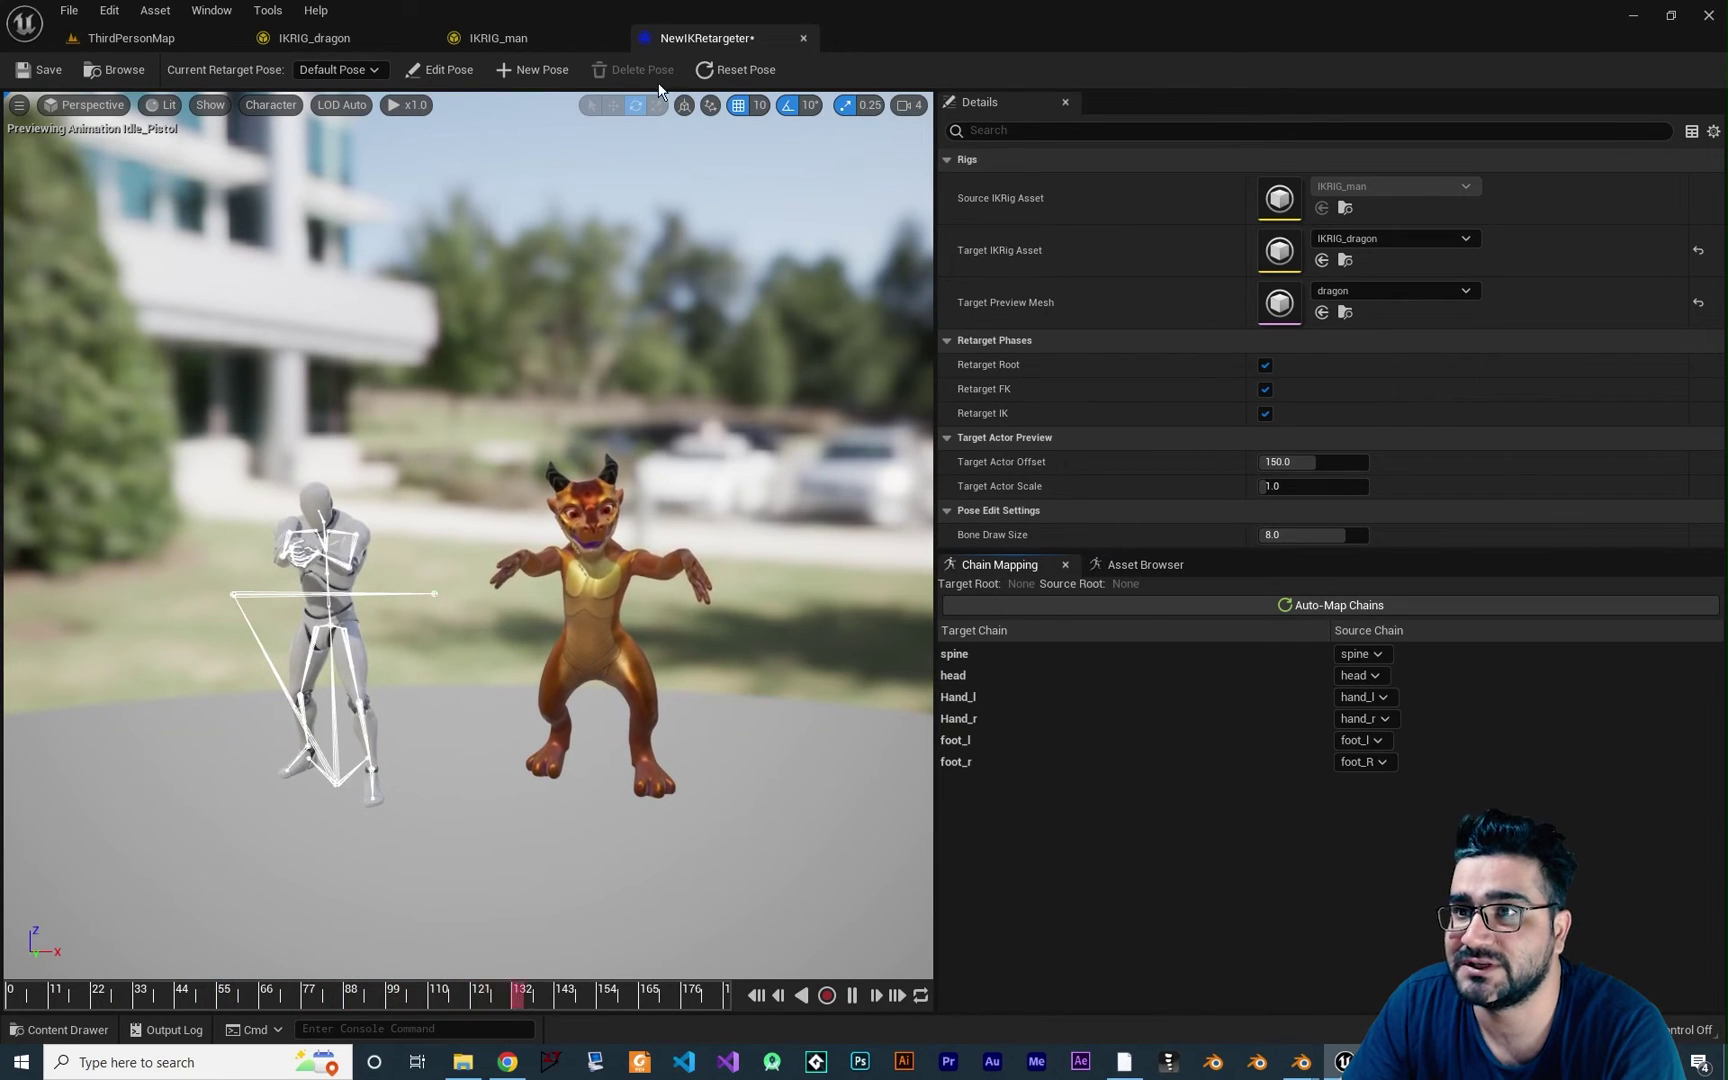
{"action": "left_click", "coordinate": [439, 69]}
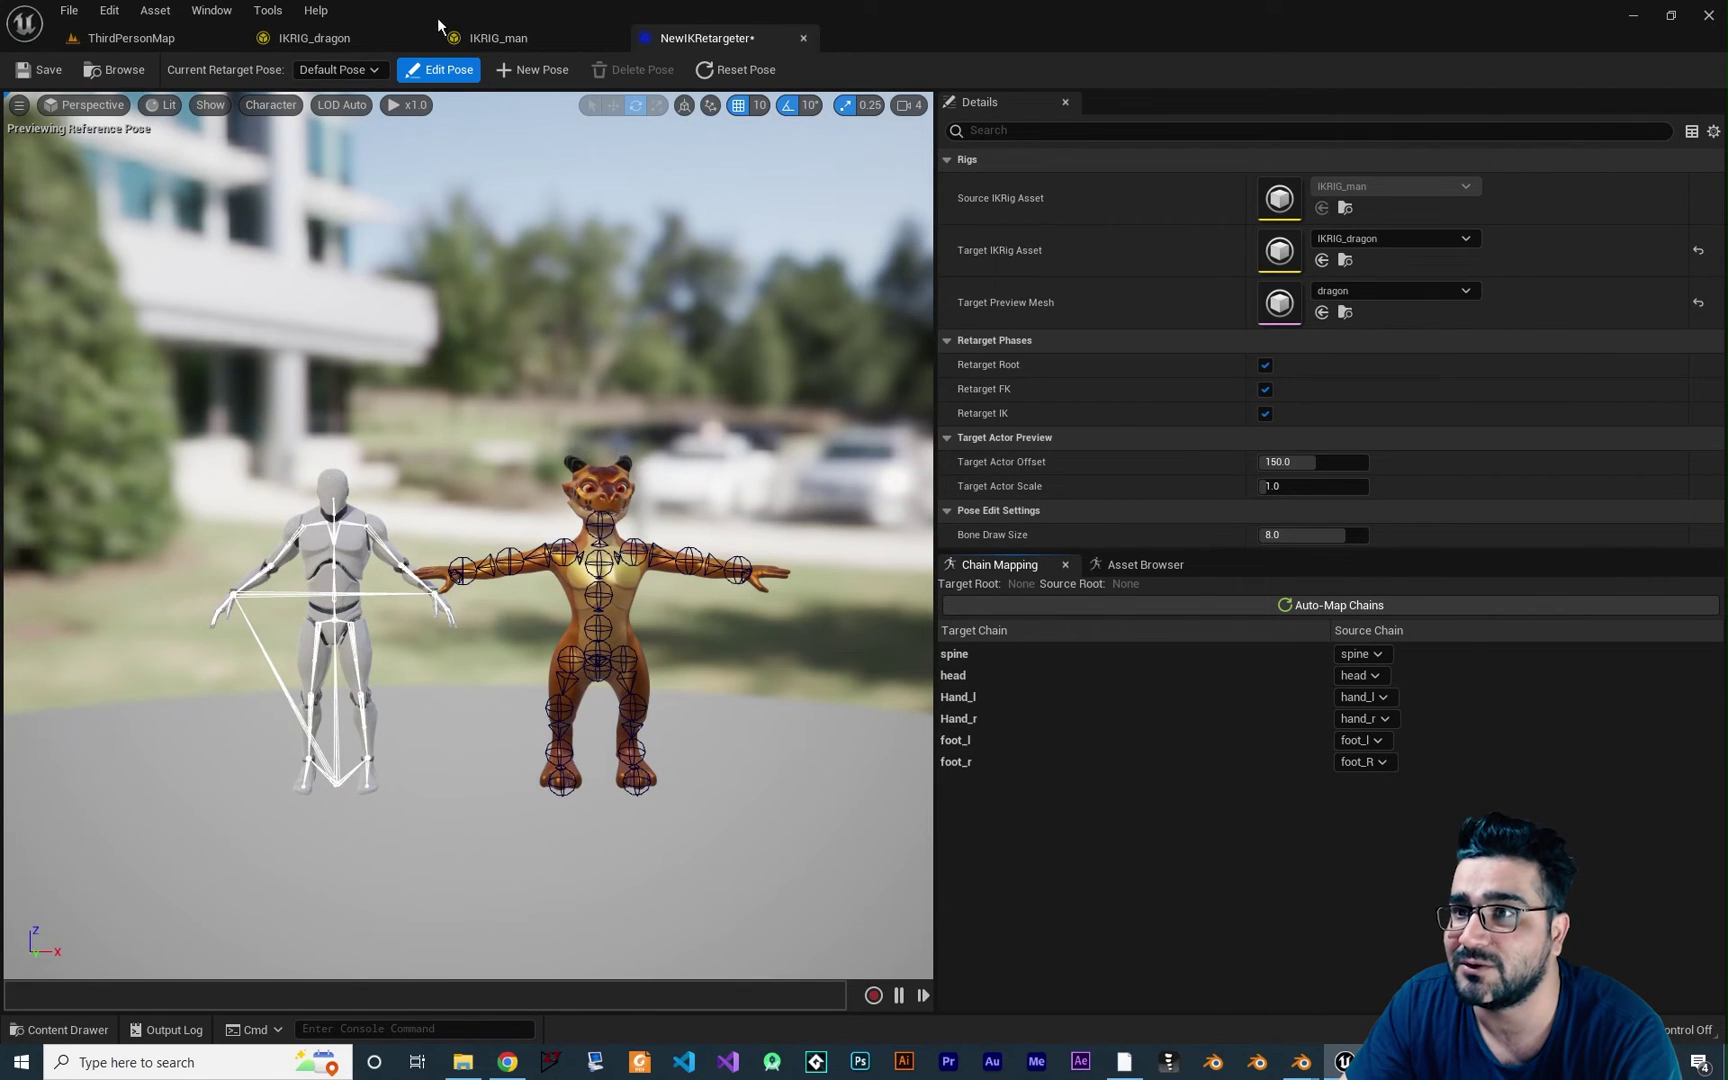
{"action": "left_click", "coordinate": [480, 38]}
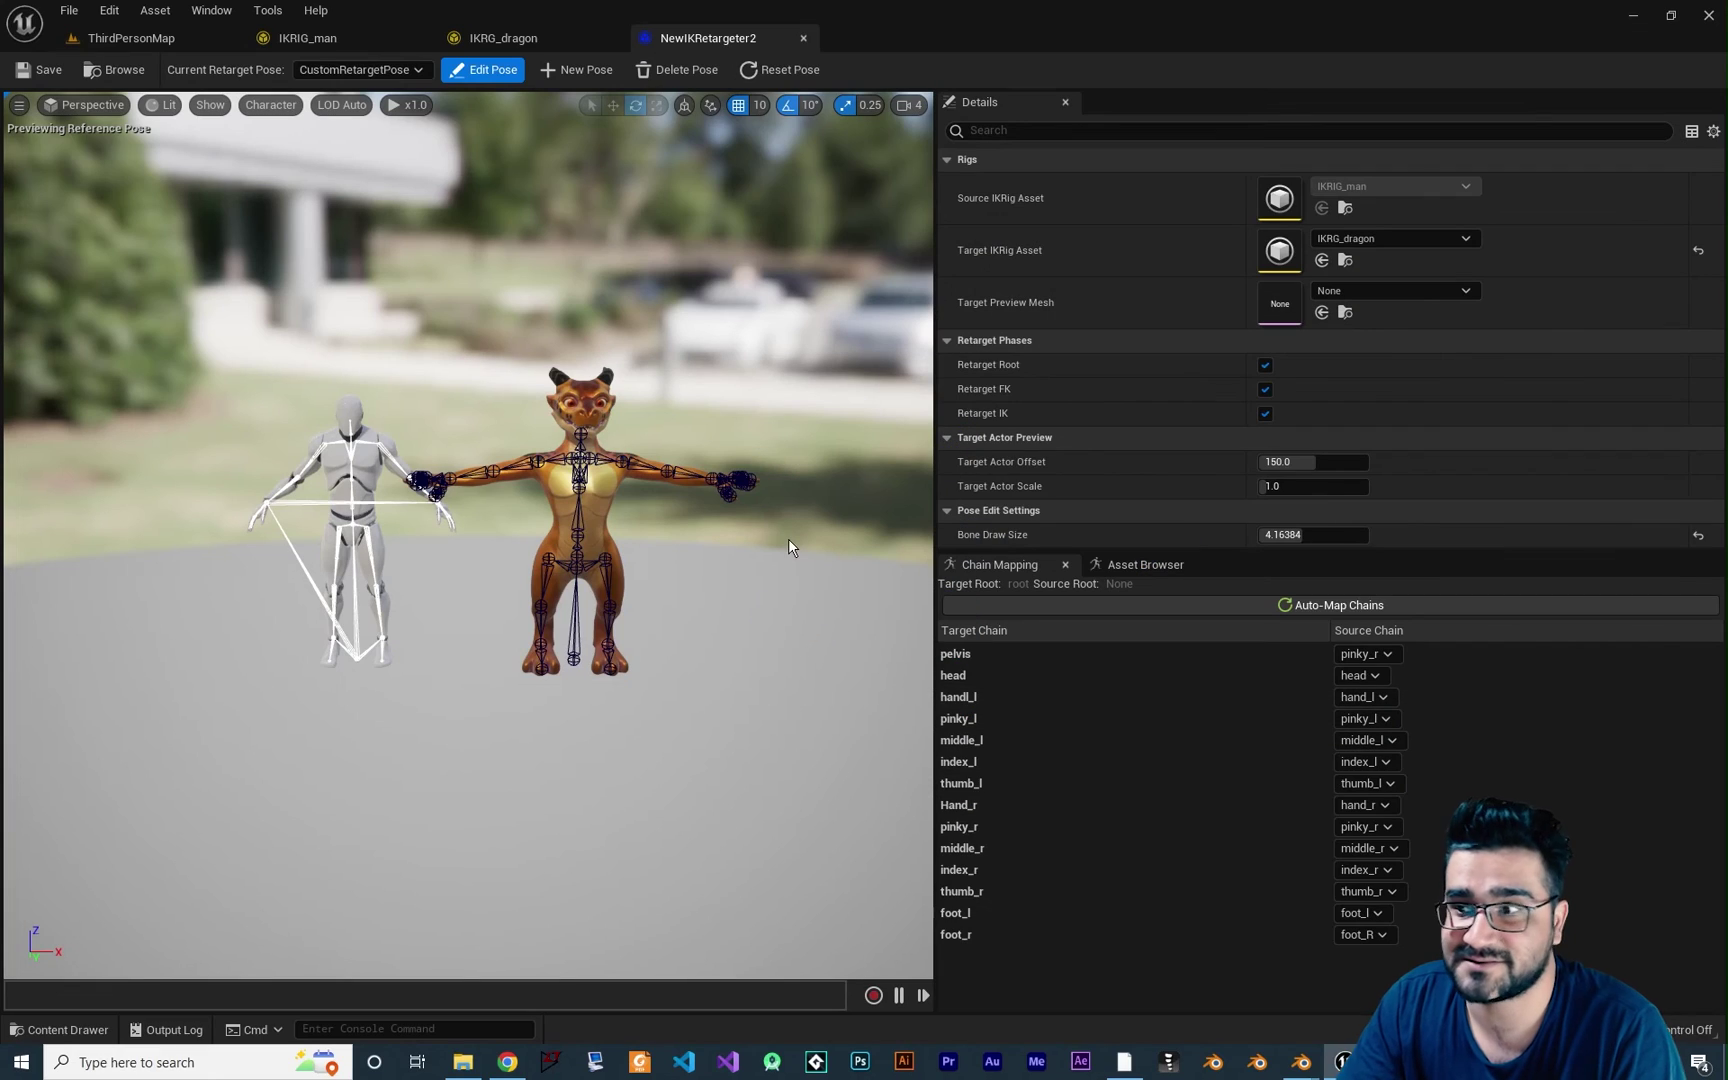
Examine in IKRIG_man which bones the head, hand, foot, spine and pinky_r retarget chains cover.
{"action": "left_click", "coordinate": [335, 42]}
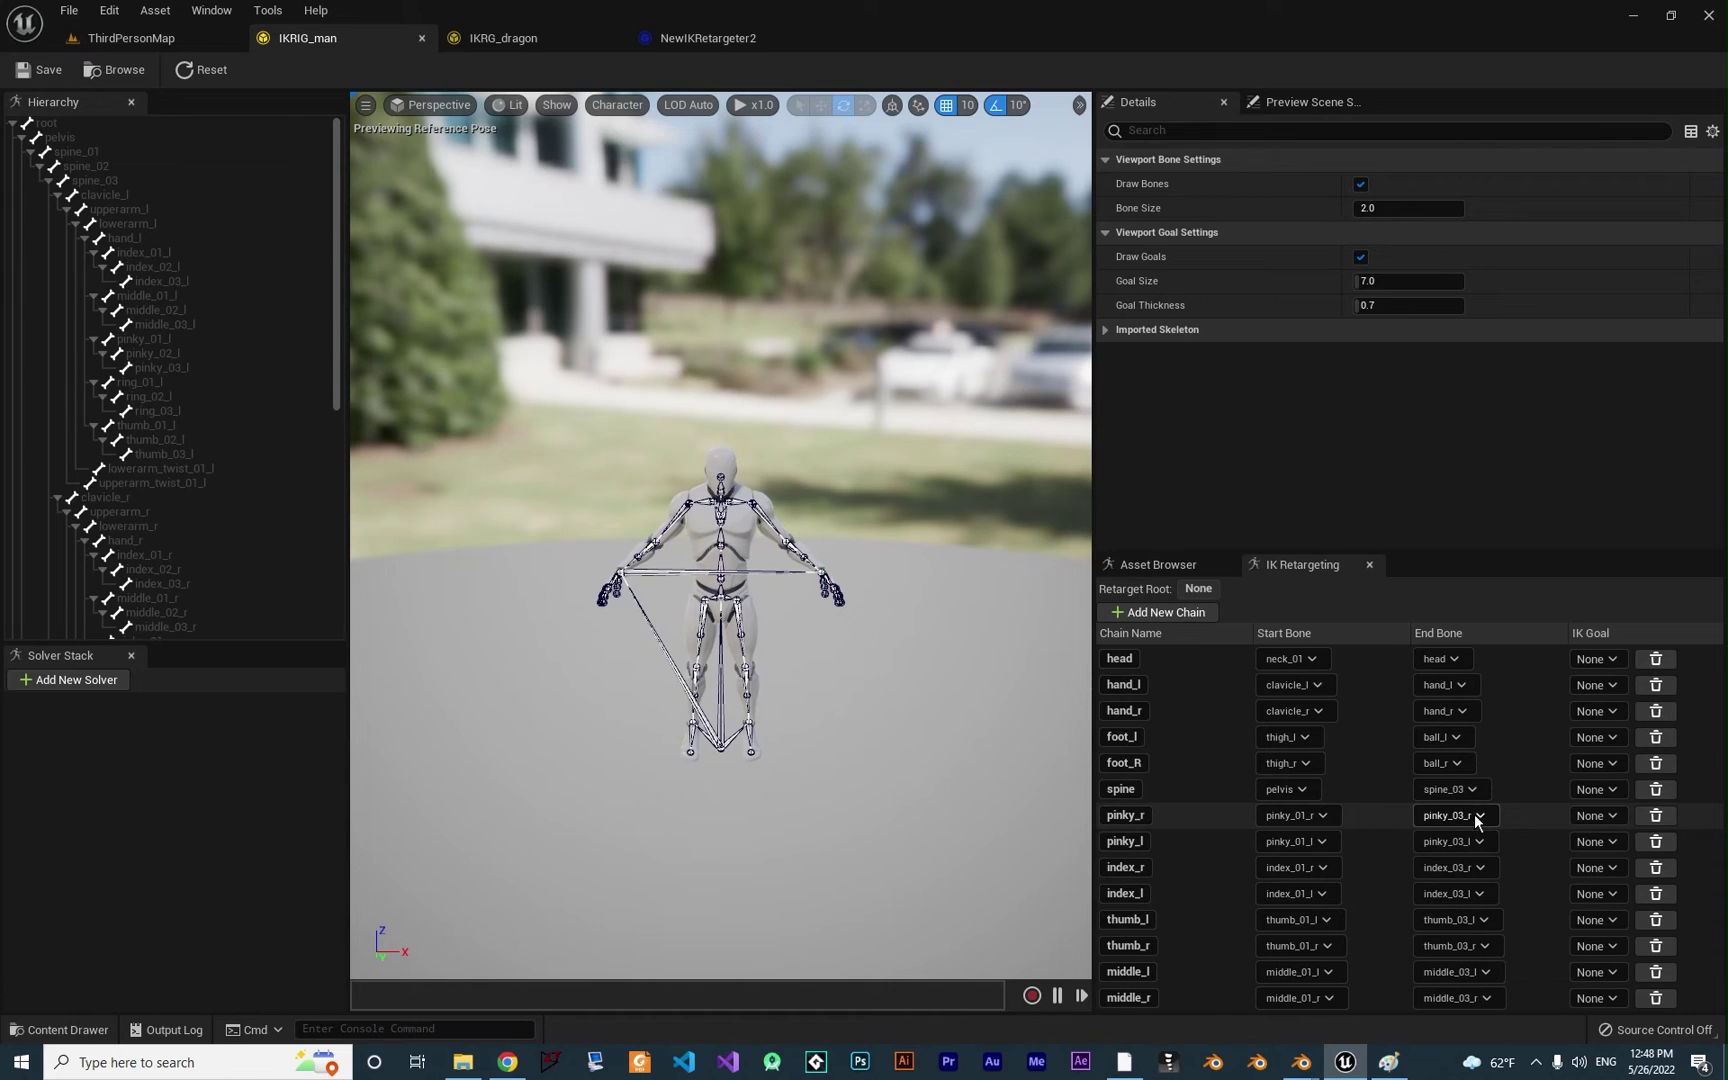
{"action": "left_click", "coordinate": [1204, 656]}
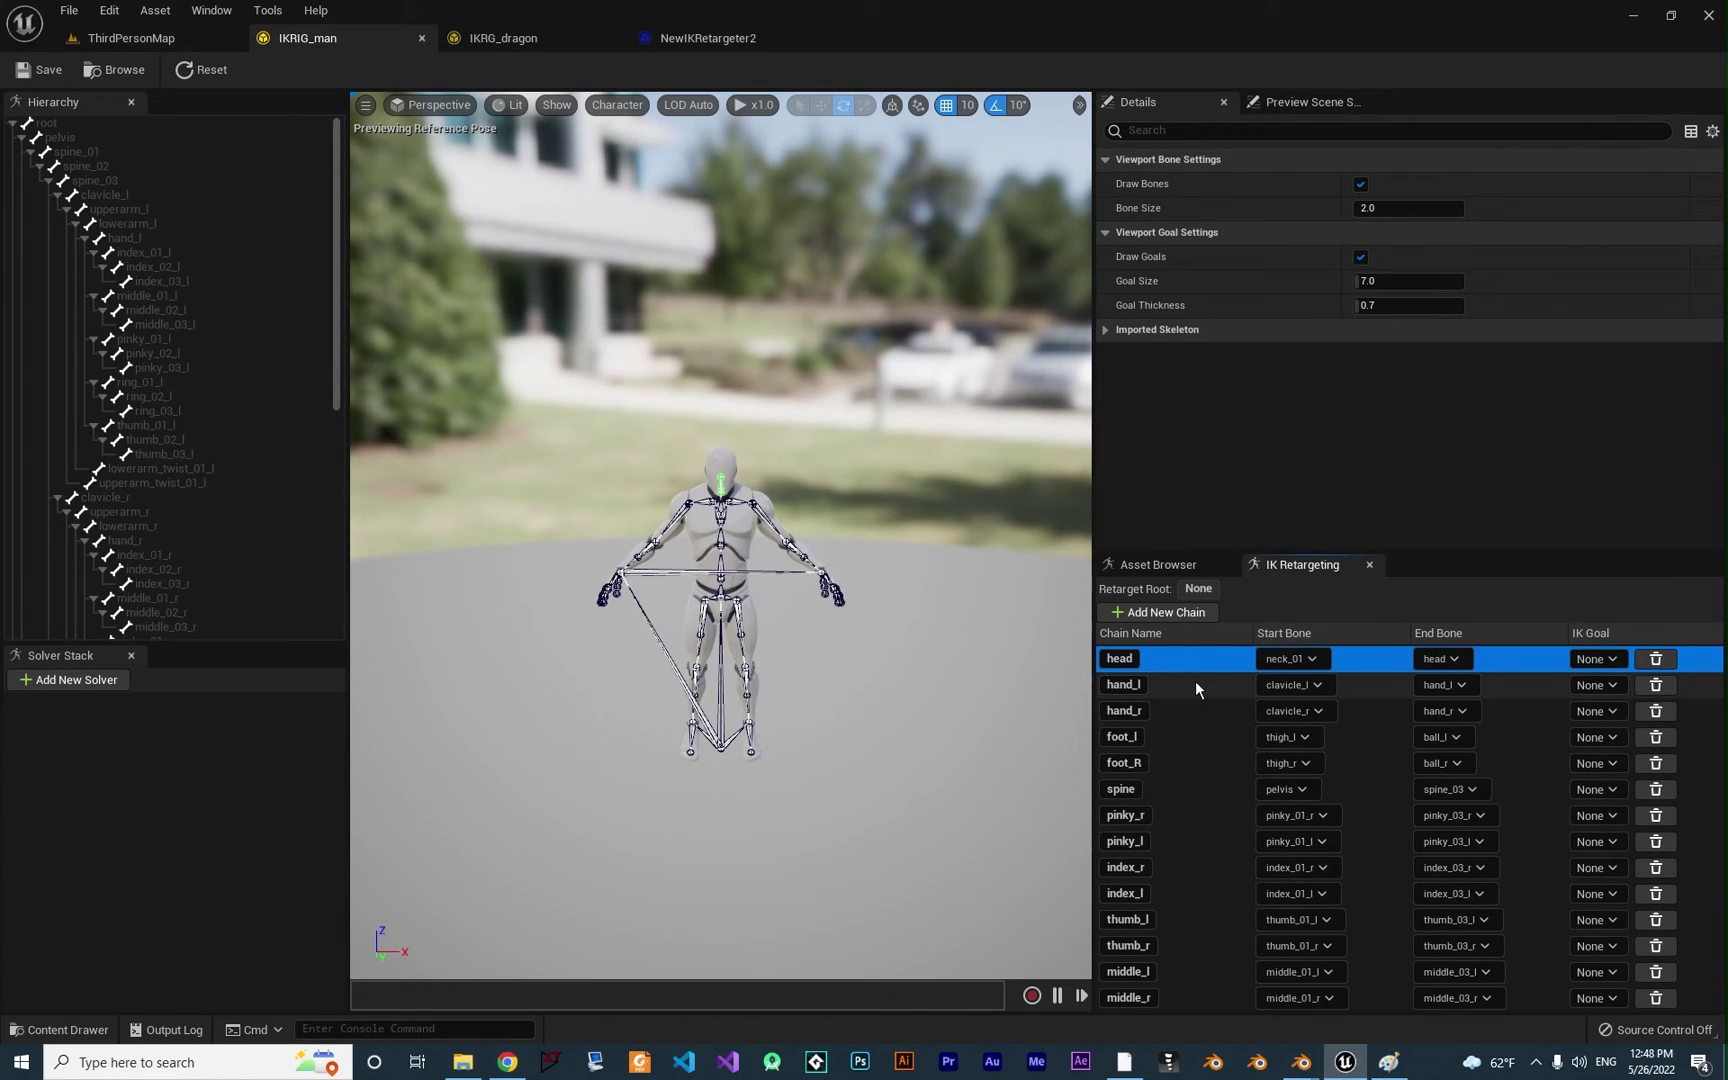
{"action": "left_click", "coordinate": [1203, 684]}
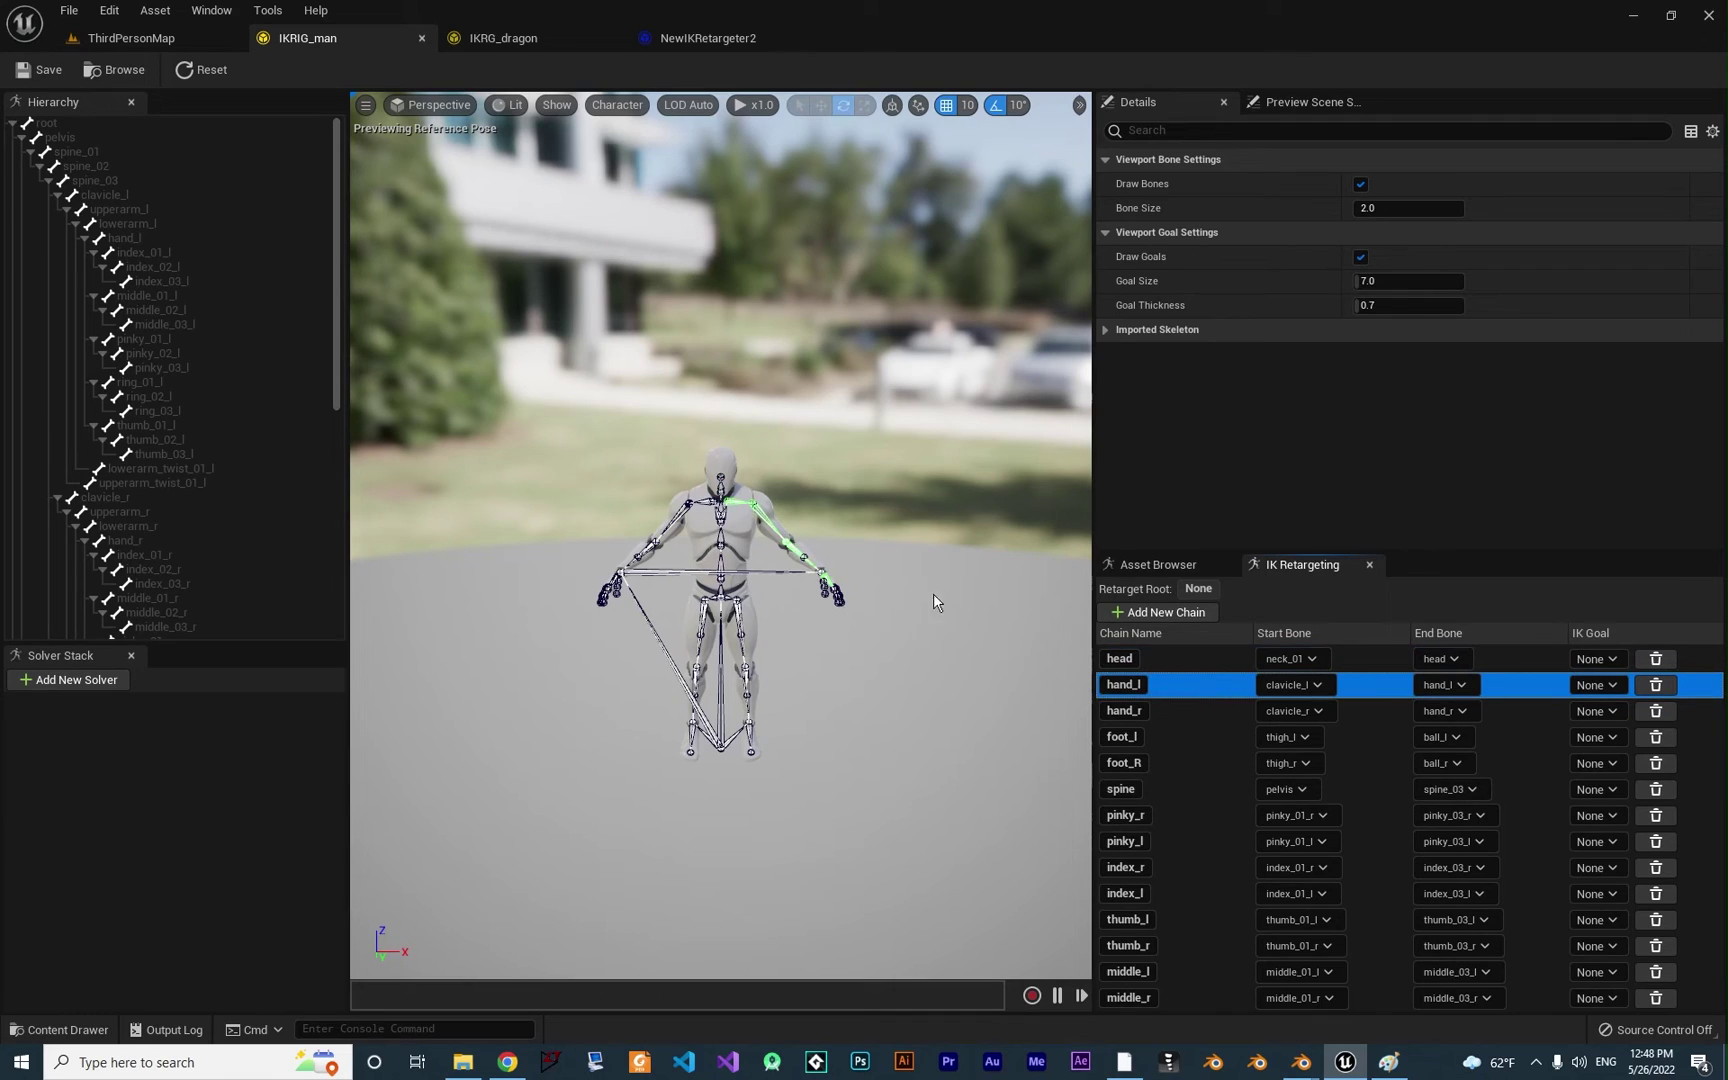
{"action": "left_click", "coordinate": [1190, 712]}
{"action": "left_click", "coordinate": [1201, 740]}
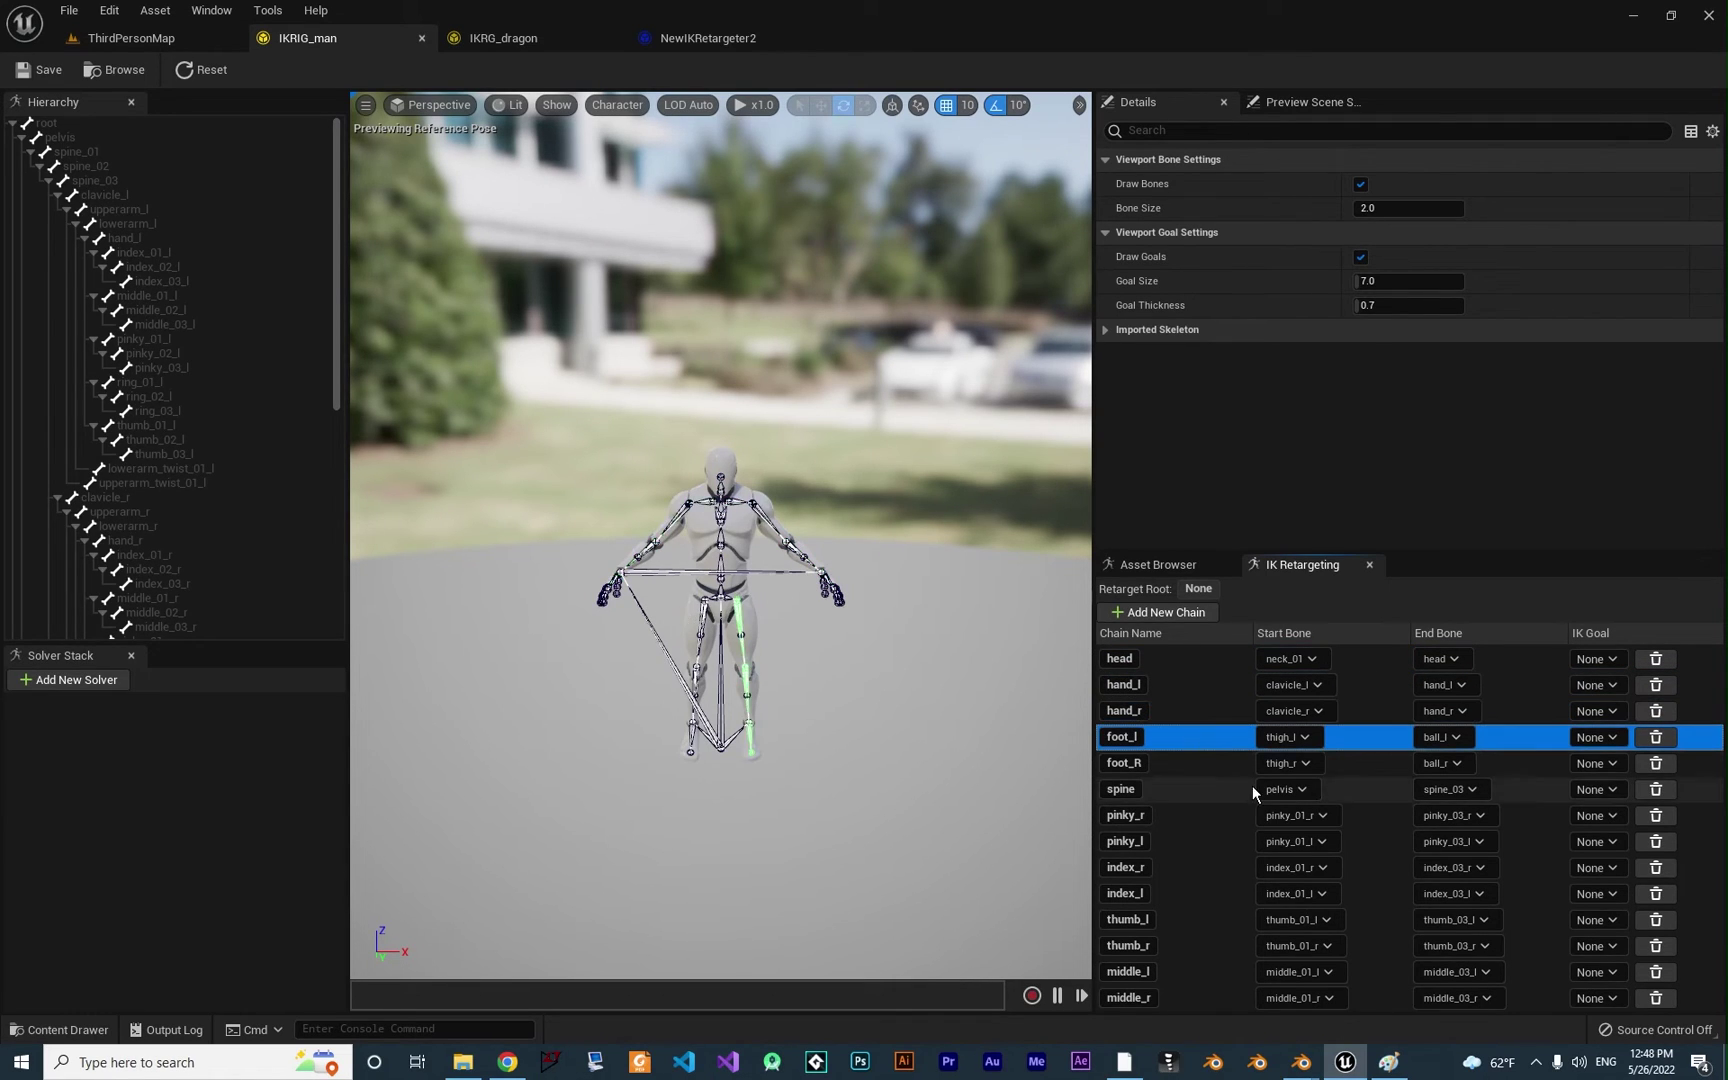
{"action": "left_click", "coordinate": [1188, 763]}
{"action": "left_click", "coordinate": [1160, 787]}
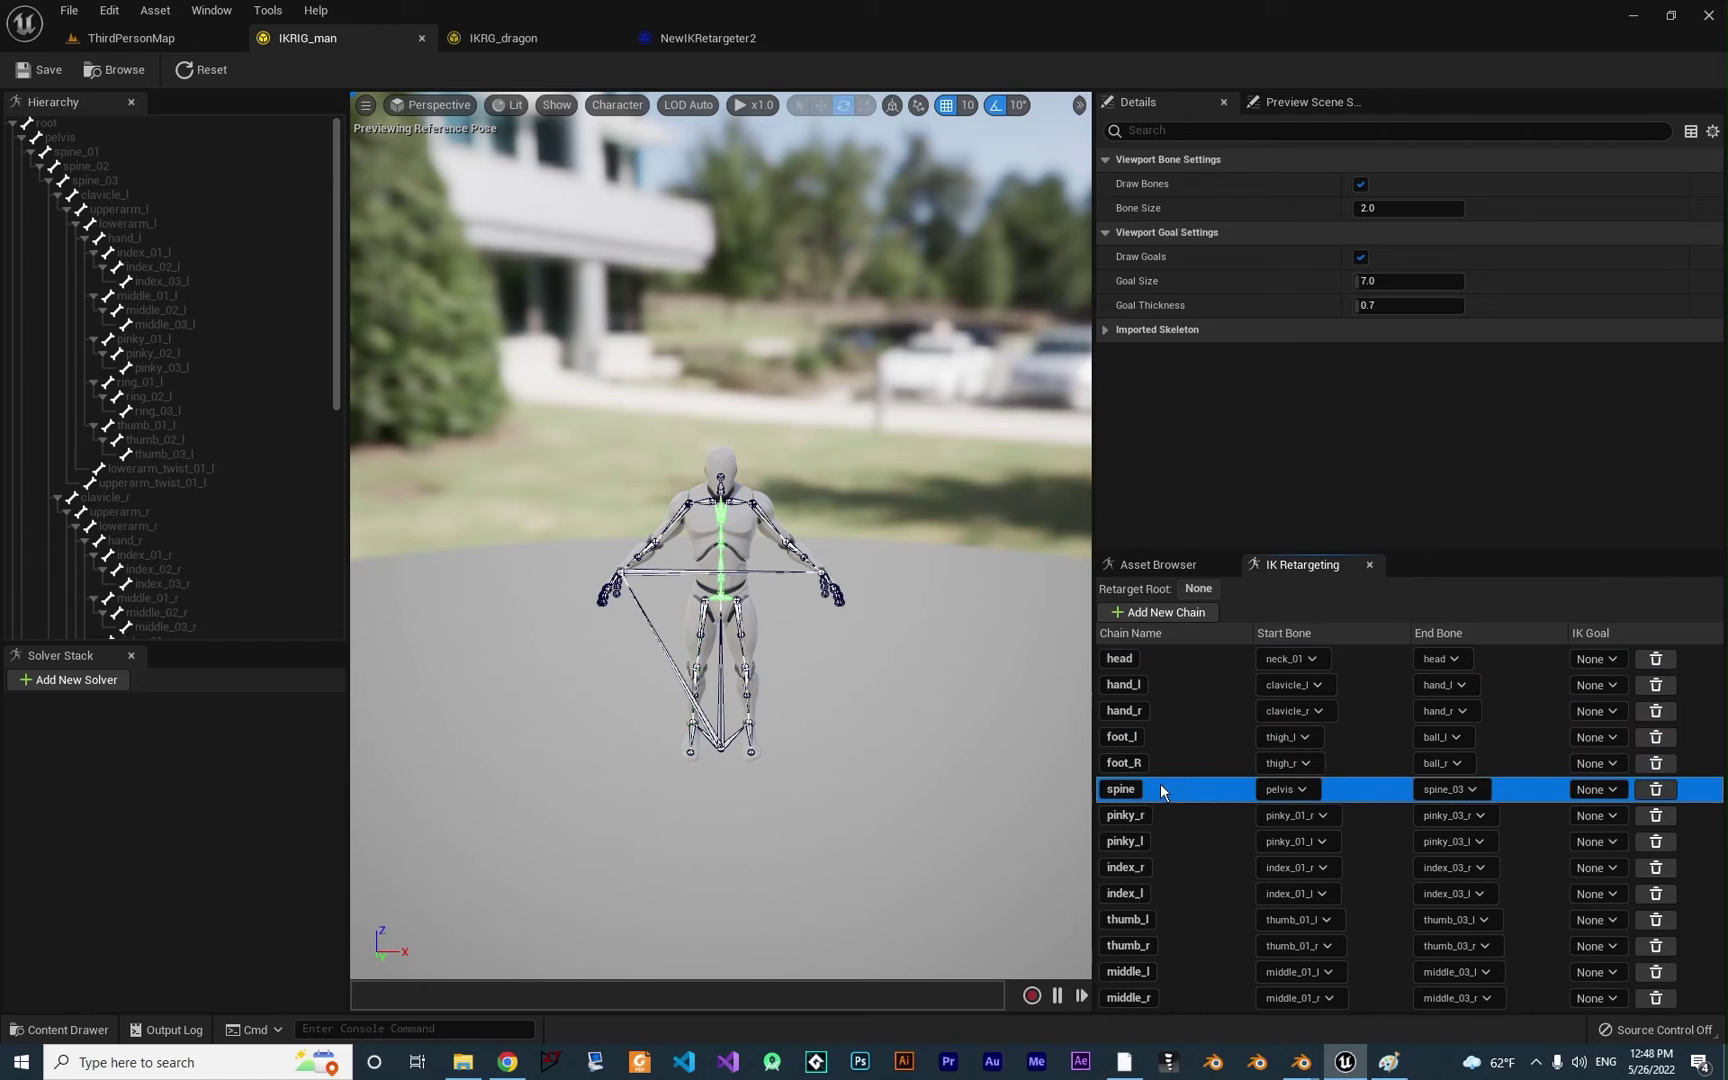
{"action": "left_click", "coordinate": [1170, 815]}
{"action": "left_click_drag", "start_coordinate": [570, 598], "coordinate": [614, 600]}
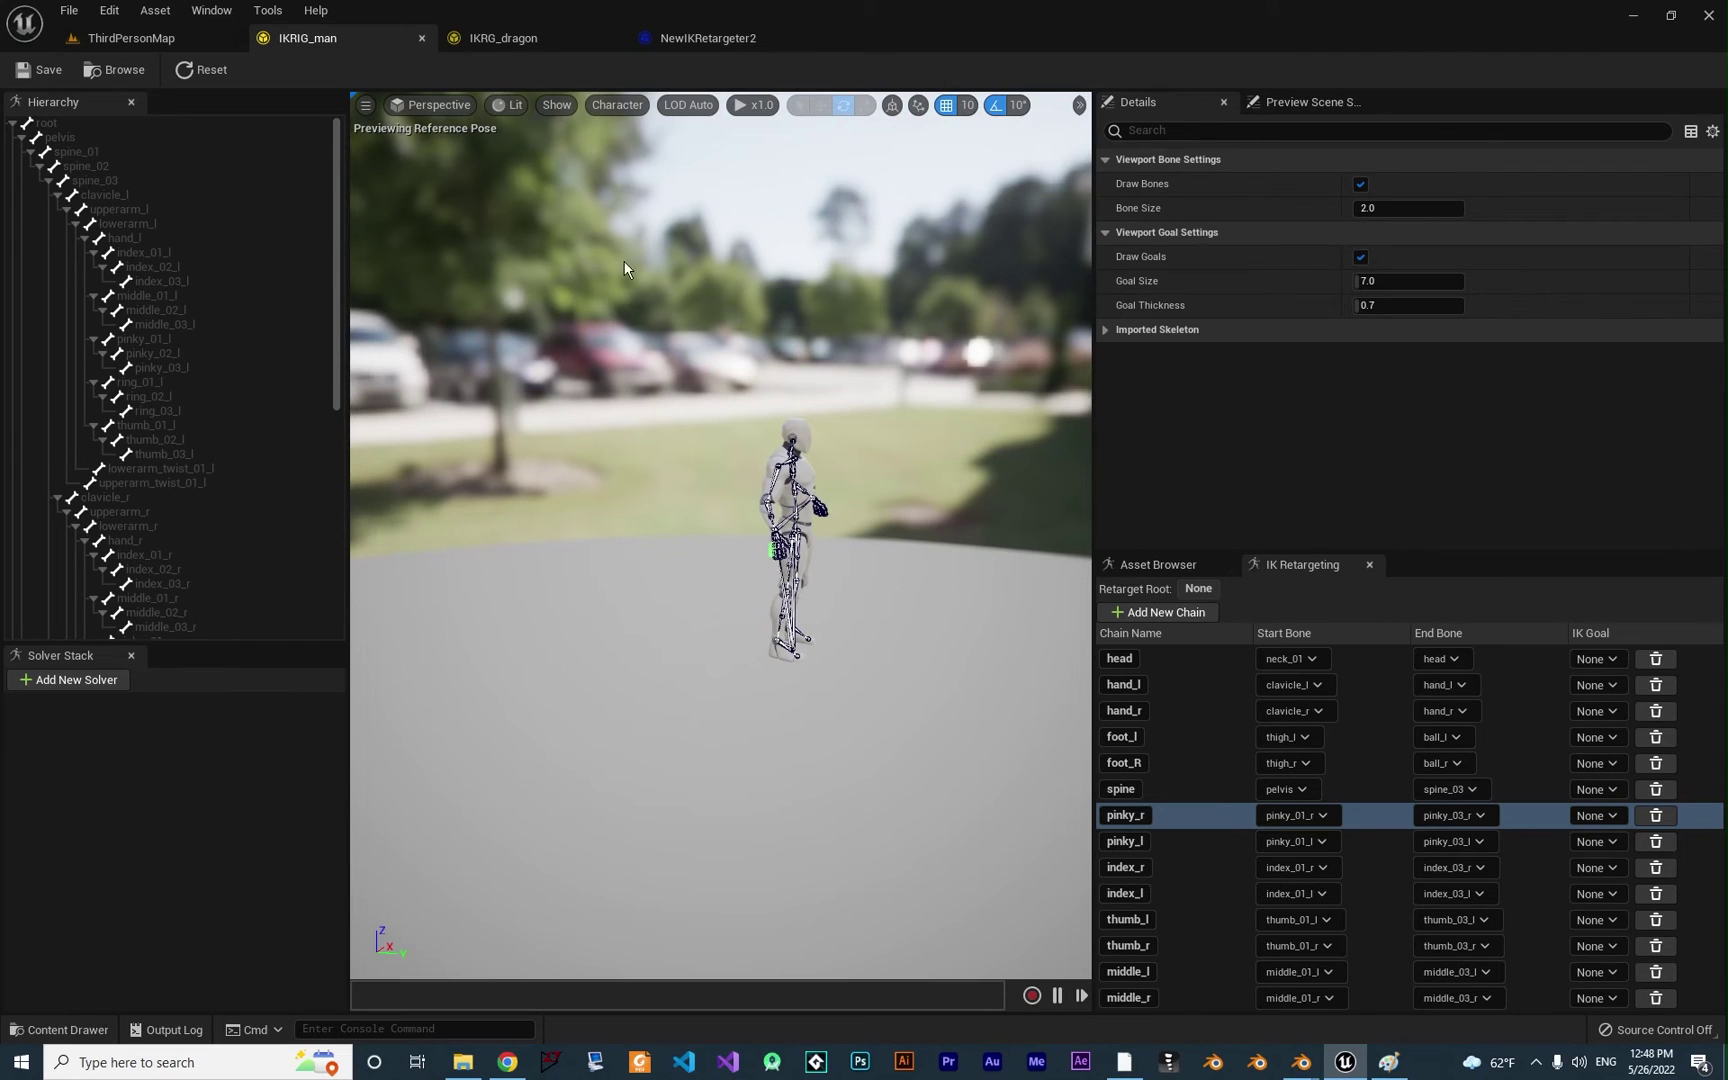
{"action": "left_click", "coordinate": [508, 40]}
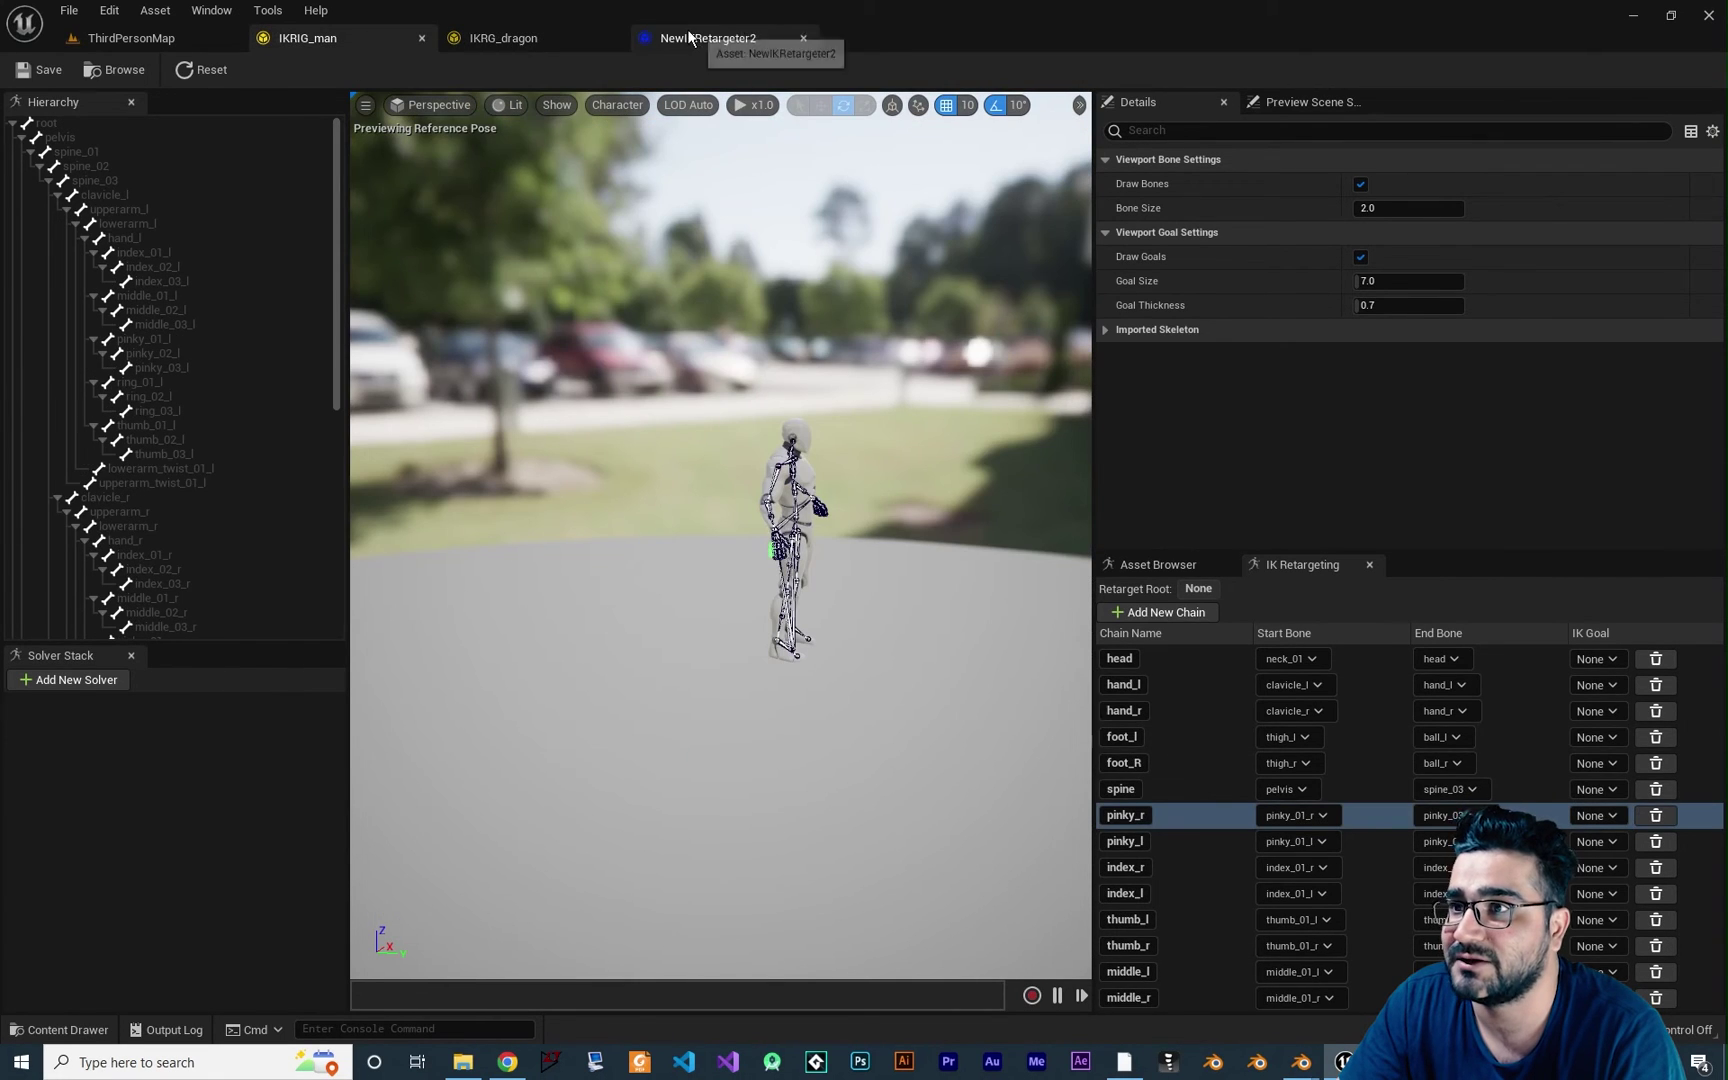
Preview the Idle_Rifle_Hip animation on the dragon in NewIKRetargeter2, filtering the animations by "idle".
{"action": "left_click", "coordinate": [708, 38]}
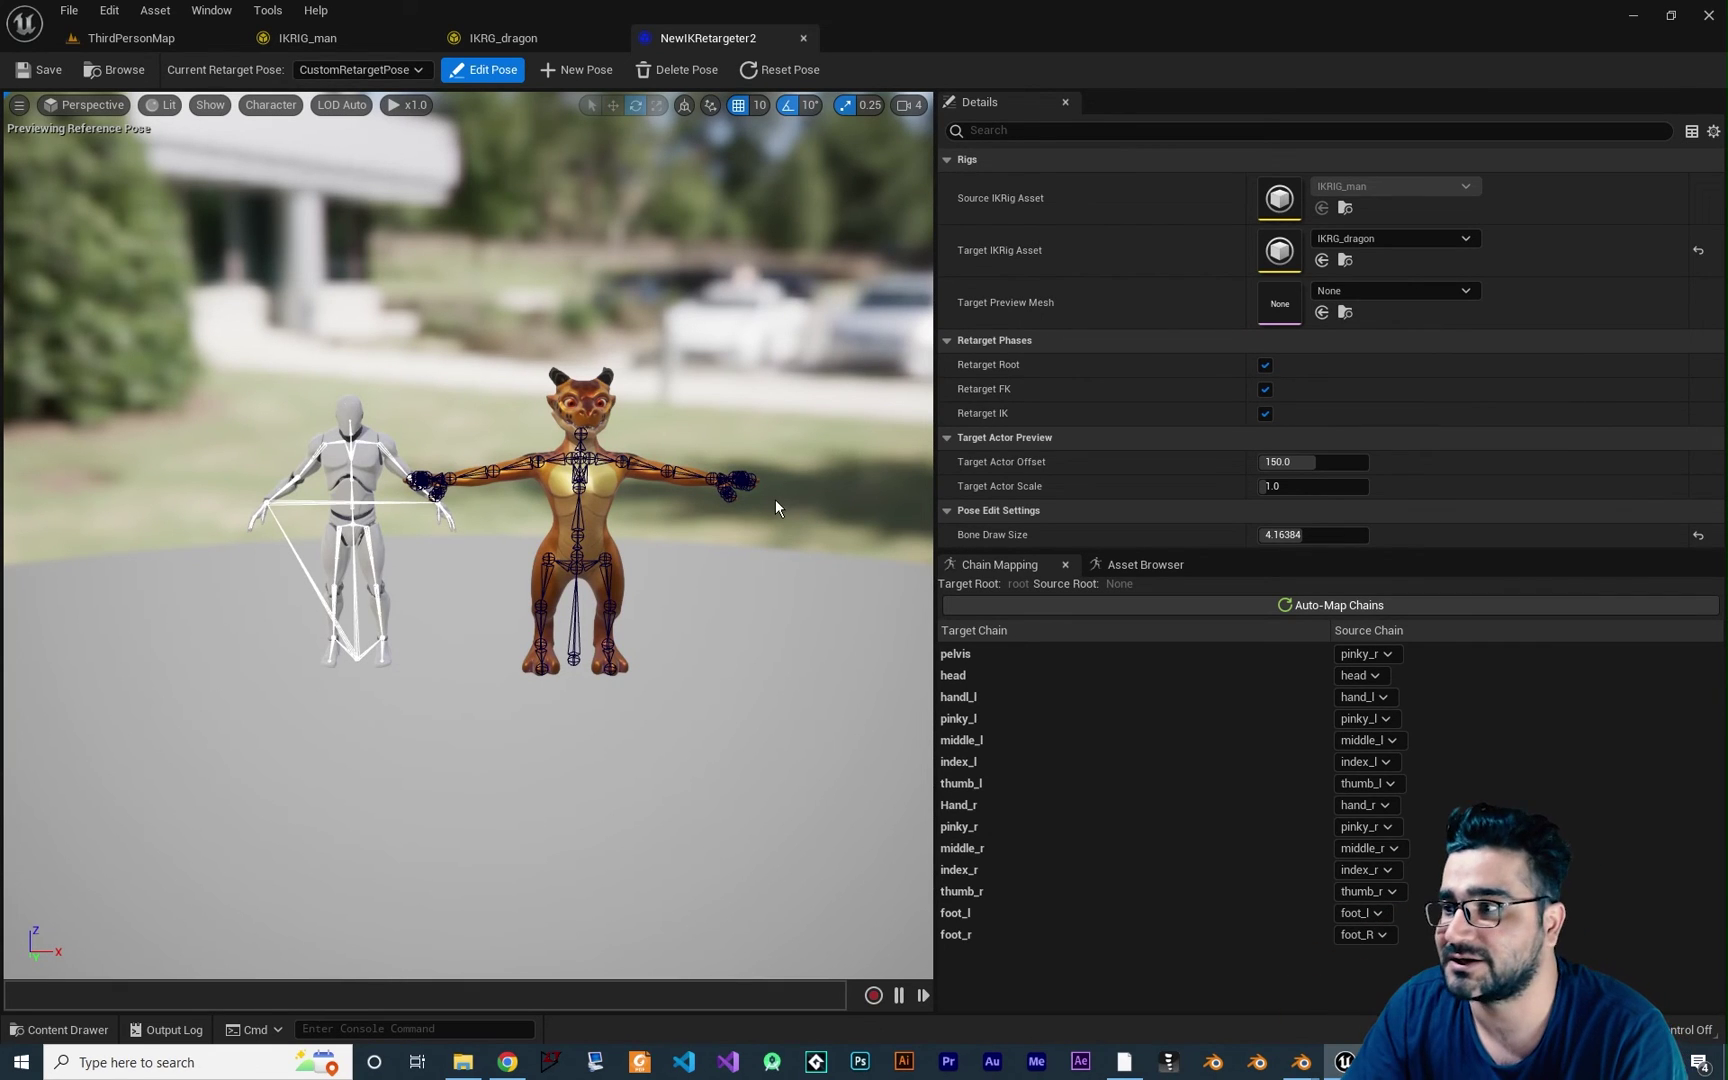
{"action": "left_click", "coordinate": [1145, 564]}
{"action": "left_click", "coordinate": [1060, 616]}
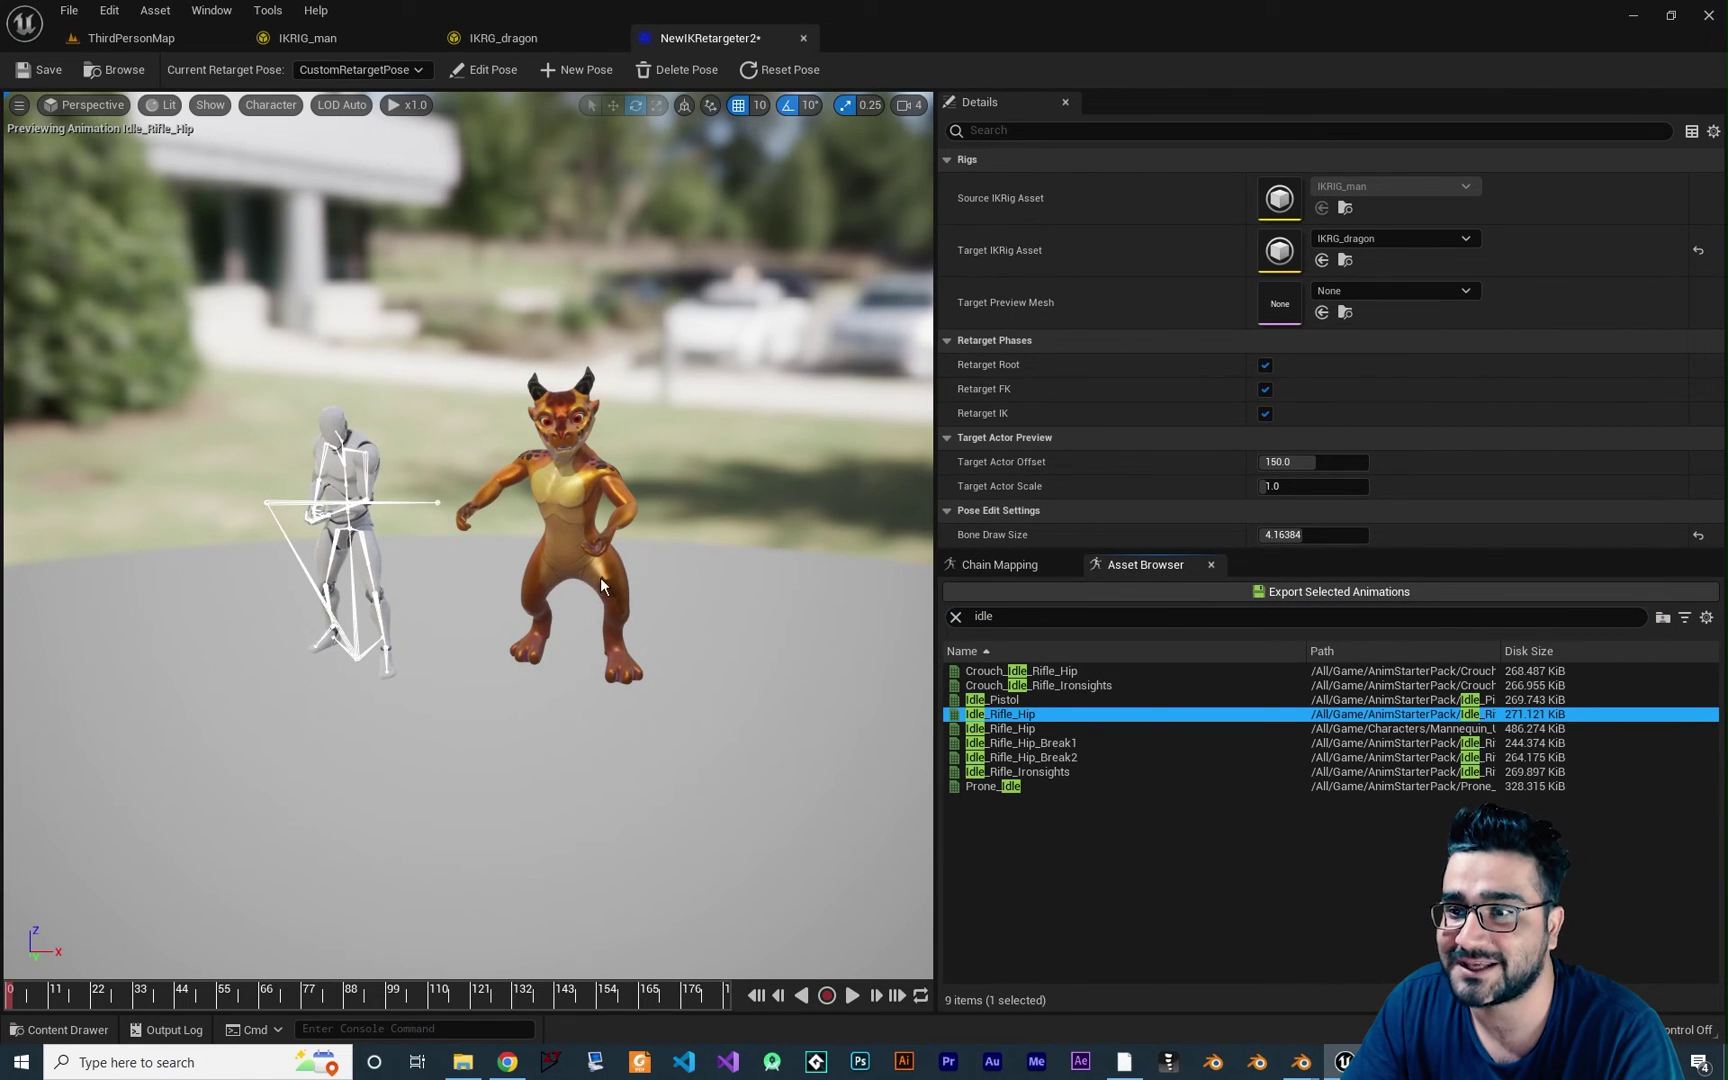
Map the dragon's pelvis chain to pelvis, and rotate both its arms down in the retarget pose to match the mannequin's arms.
{"action": "left_click", "coordinate": [1000, 565]}
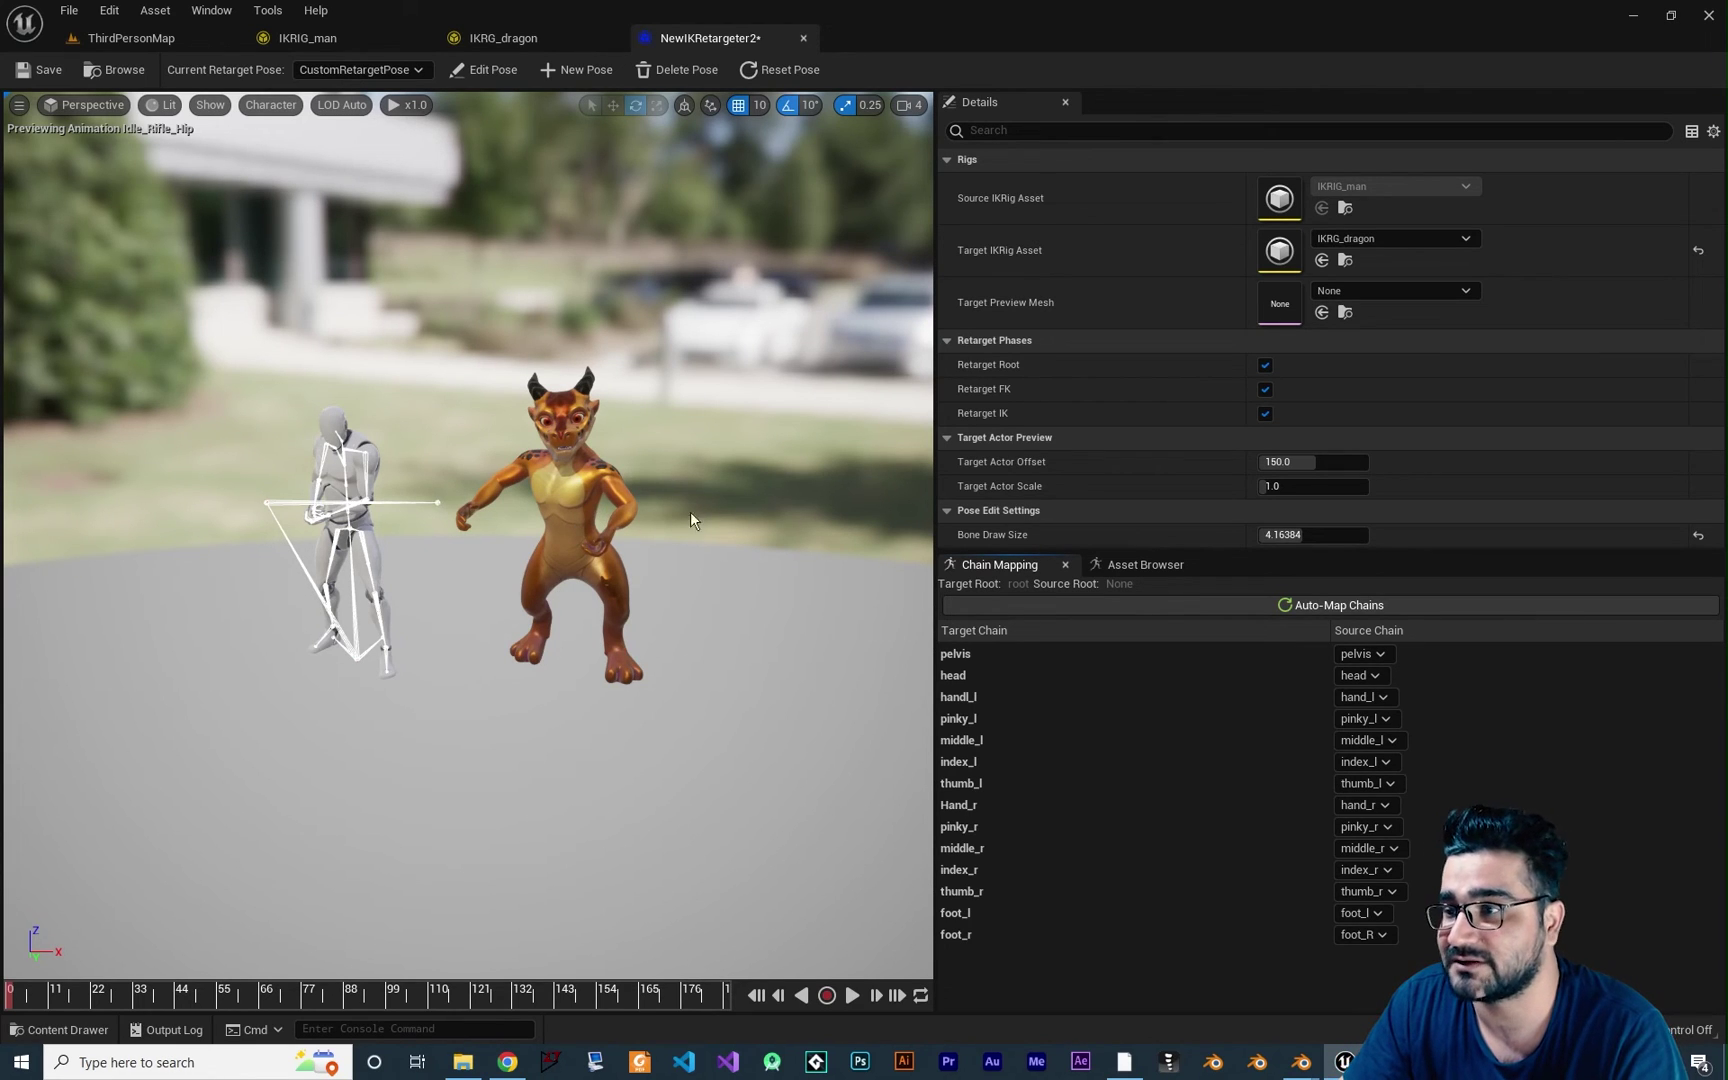
{"action": "left_click", "coordinate": [485, 69]}
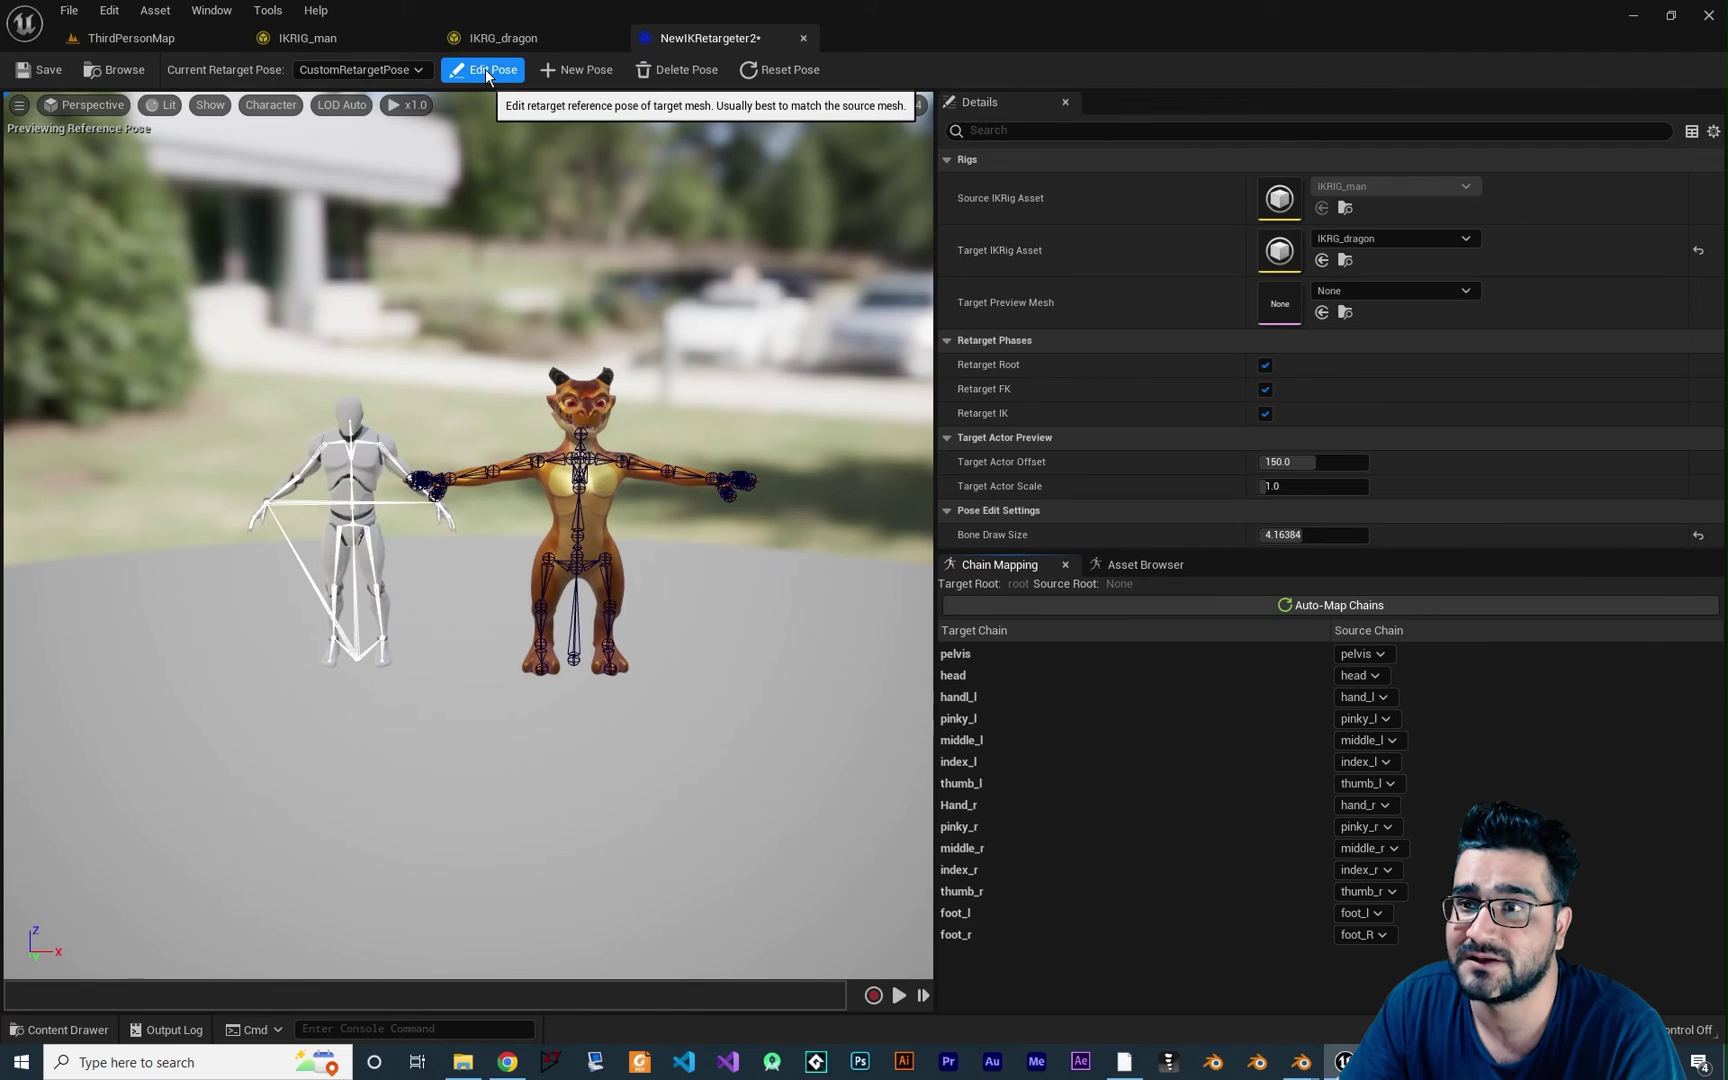
{"action": "left_click", "coordinate": [630, 472]}
{"action": "left_click_drag", "start_coordinate": [594, 377], "coordinate": [700, 430]}
{"action": "left_click", "coordinate": [495, 472]}
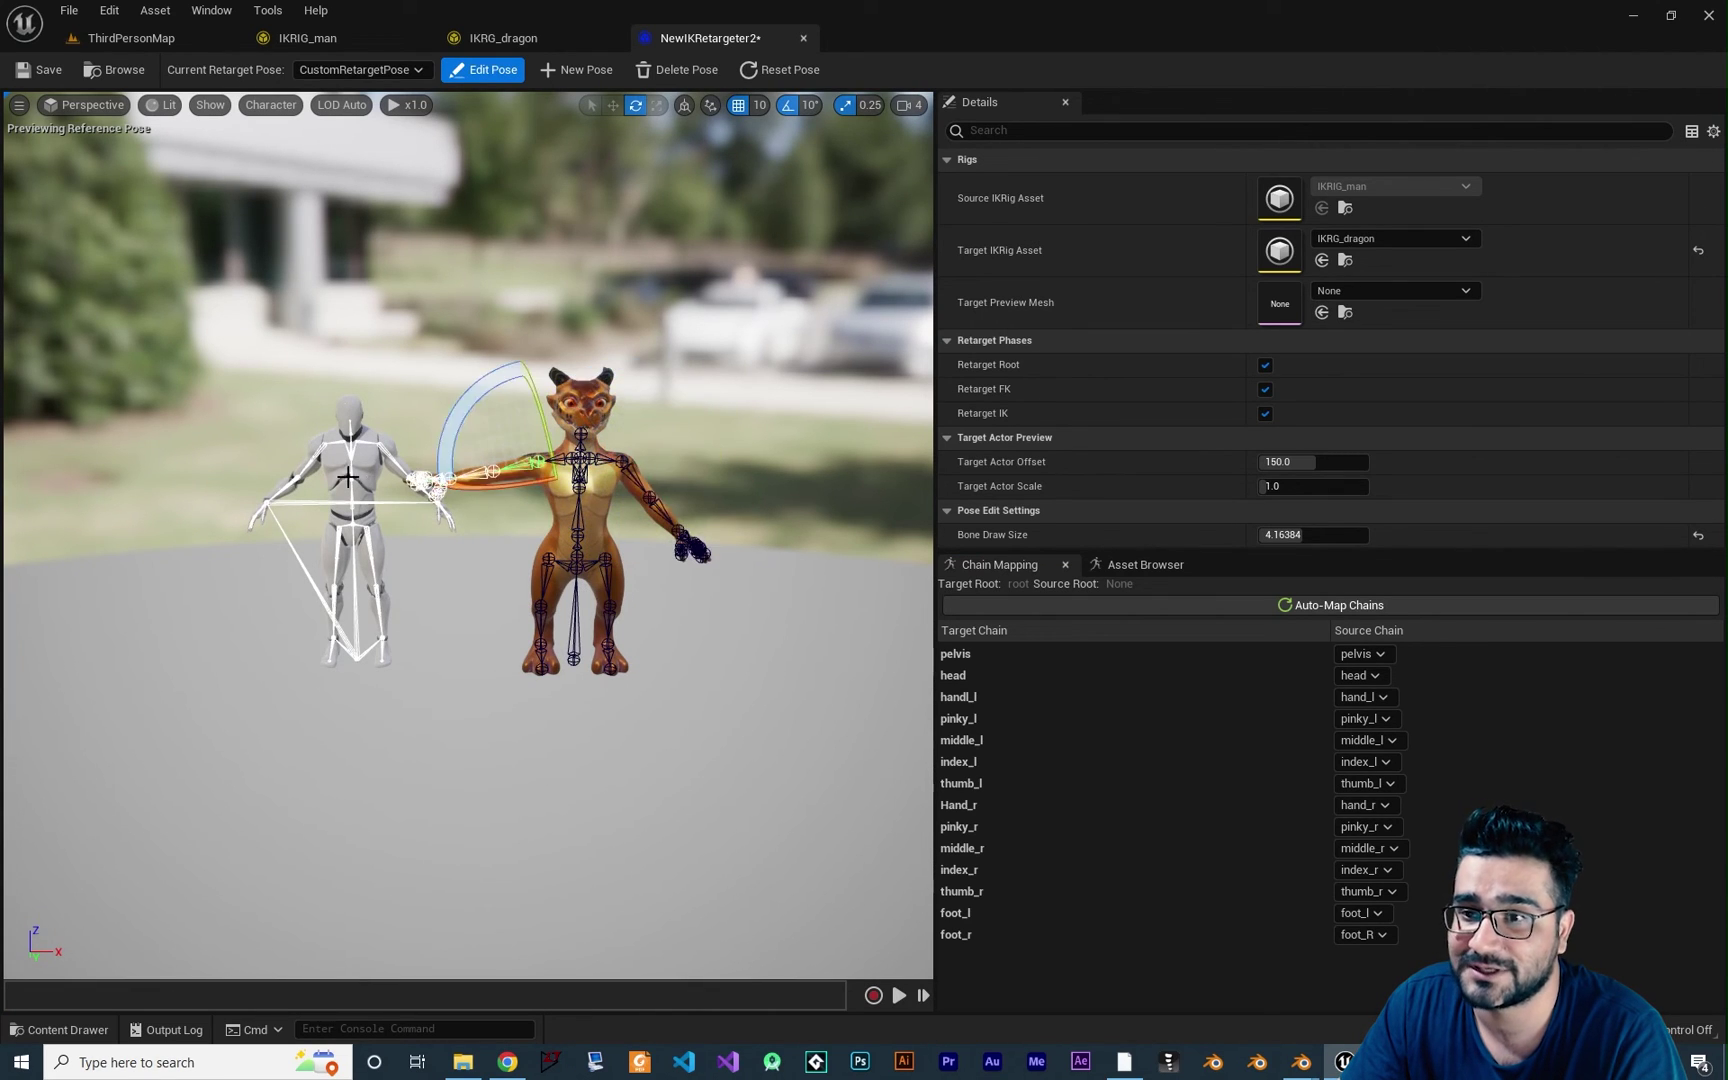
{"action": "left_click_drag", "start_coordinate": [463, 400], "coordinate": [440, 480]}
{"action": "left_click", "coordinate": [671, 490]}
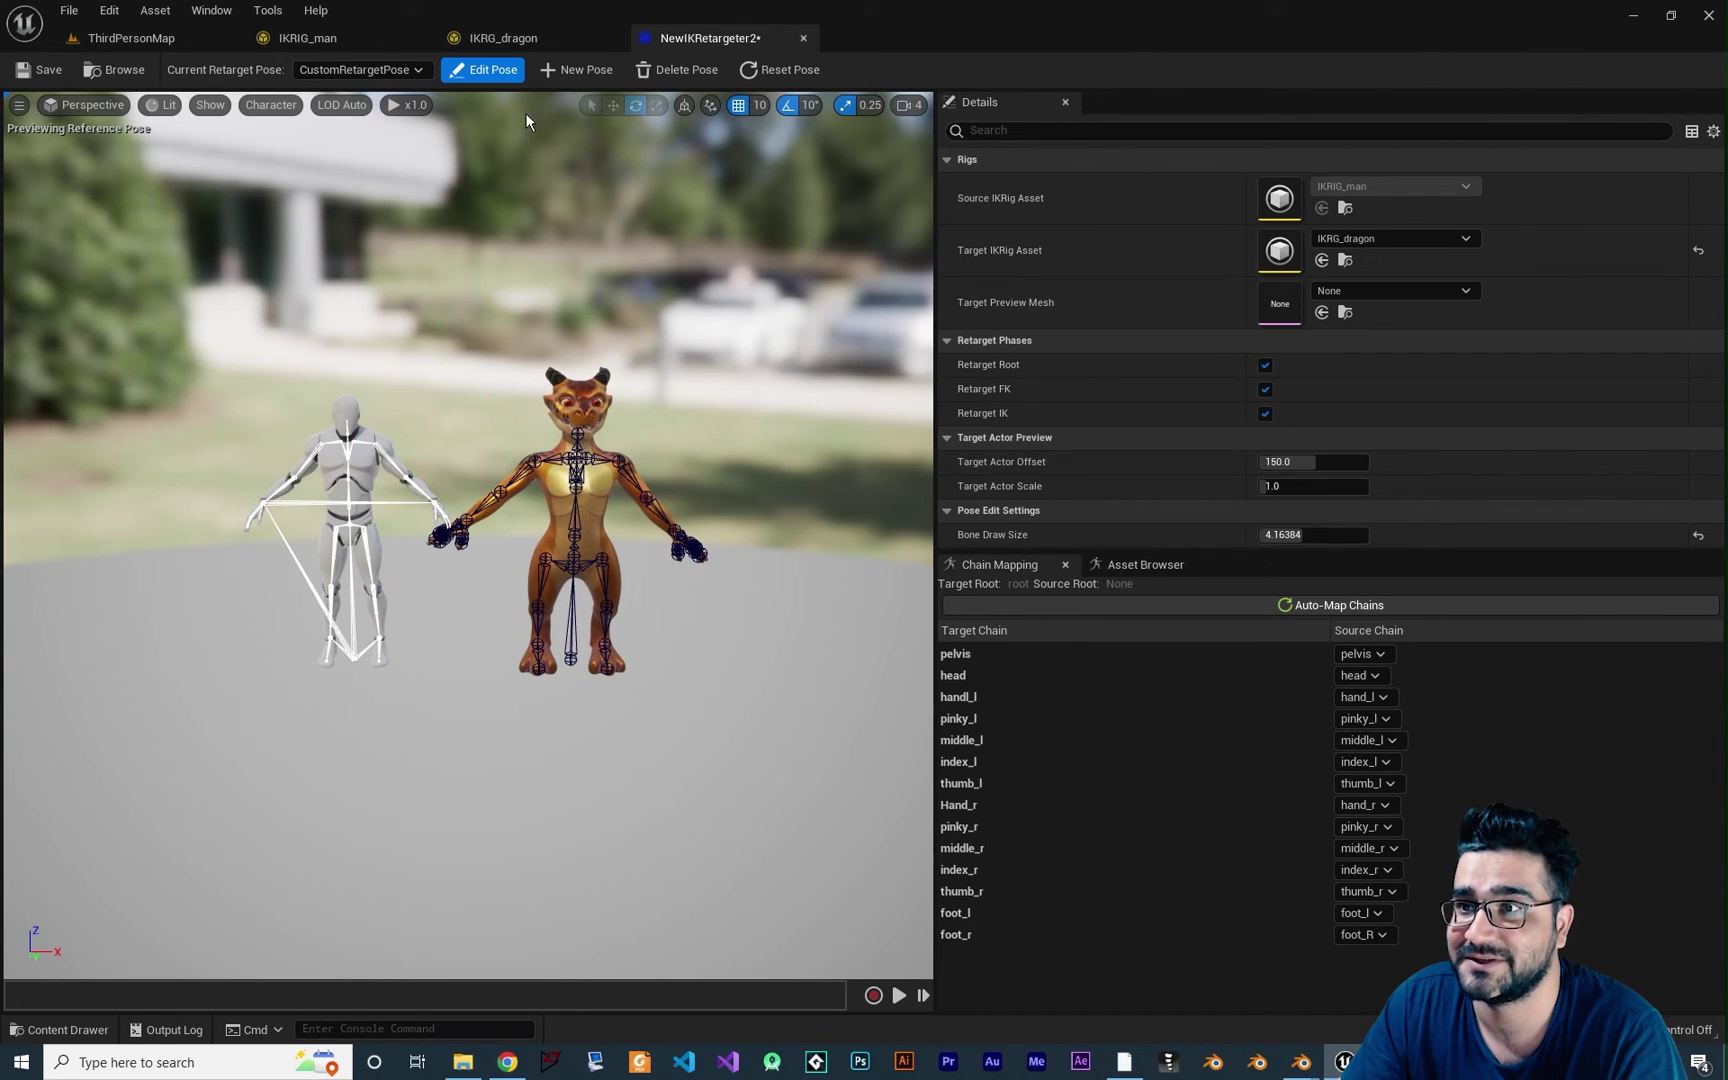
{"action": "left_click", "coordinate": [489, 71]}
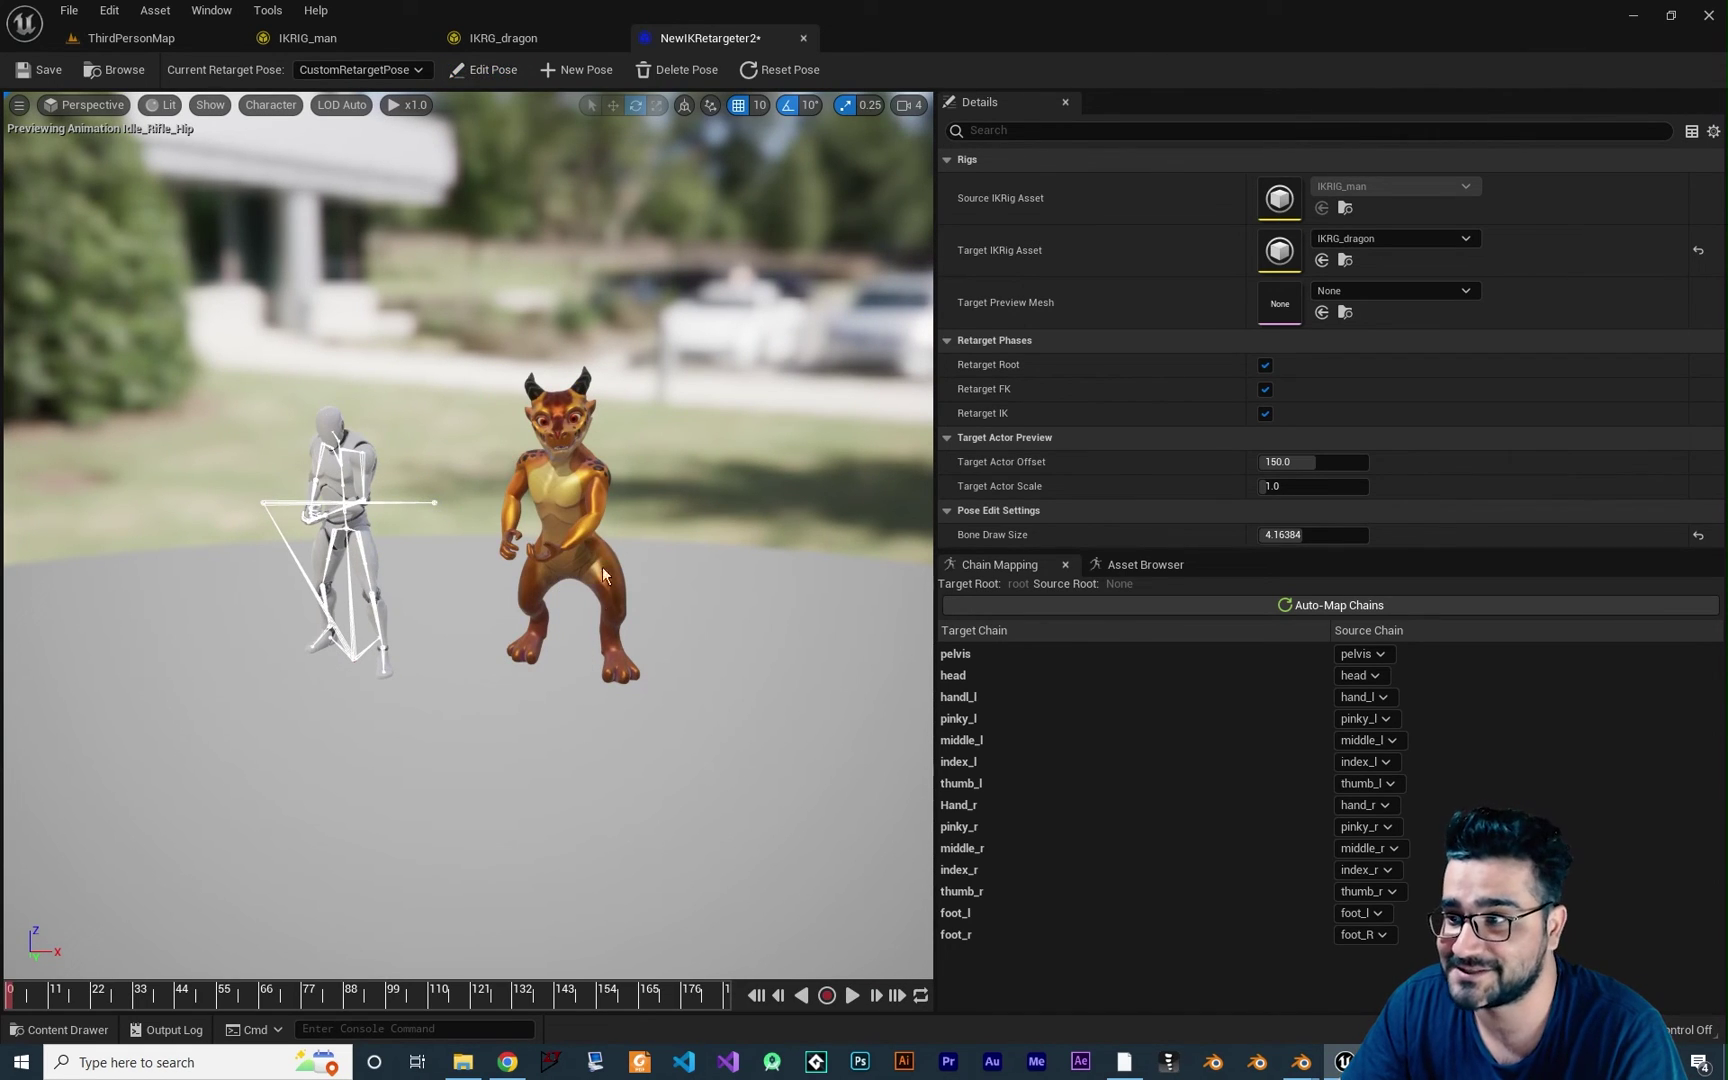
Play Idle_Rifle_Hip and preview Idle_Rifle_Hip_Break1 on the dragon to check the adjusted pose.
{"action": "left_click", "coordinate": [1145, 565]}
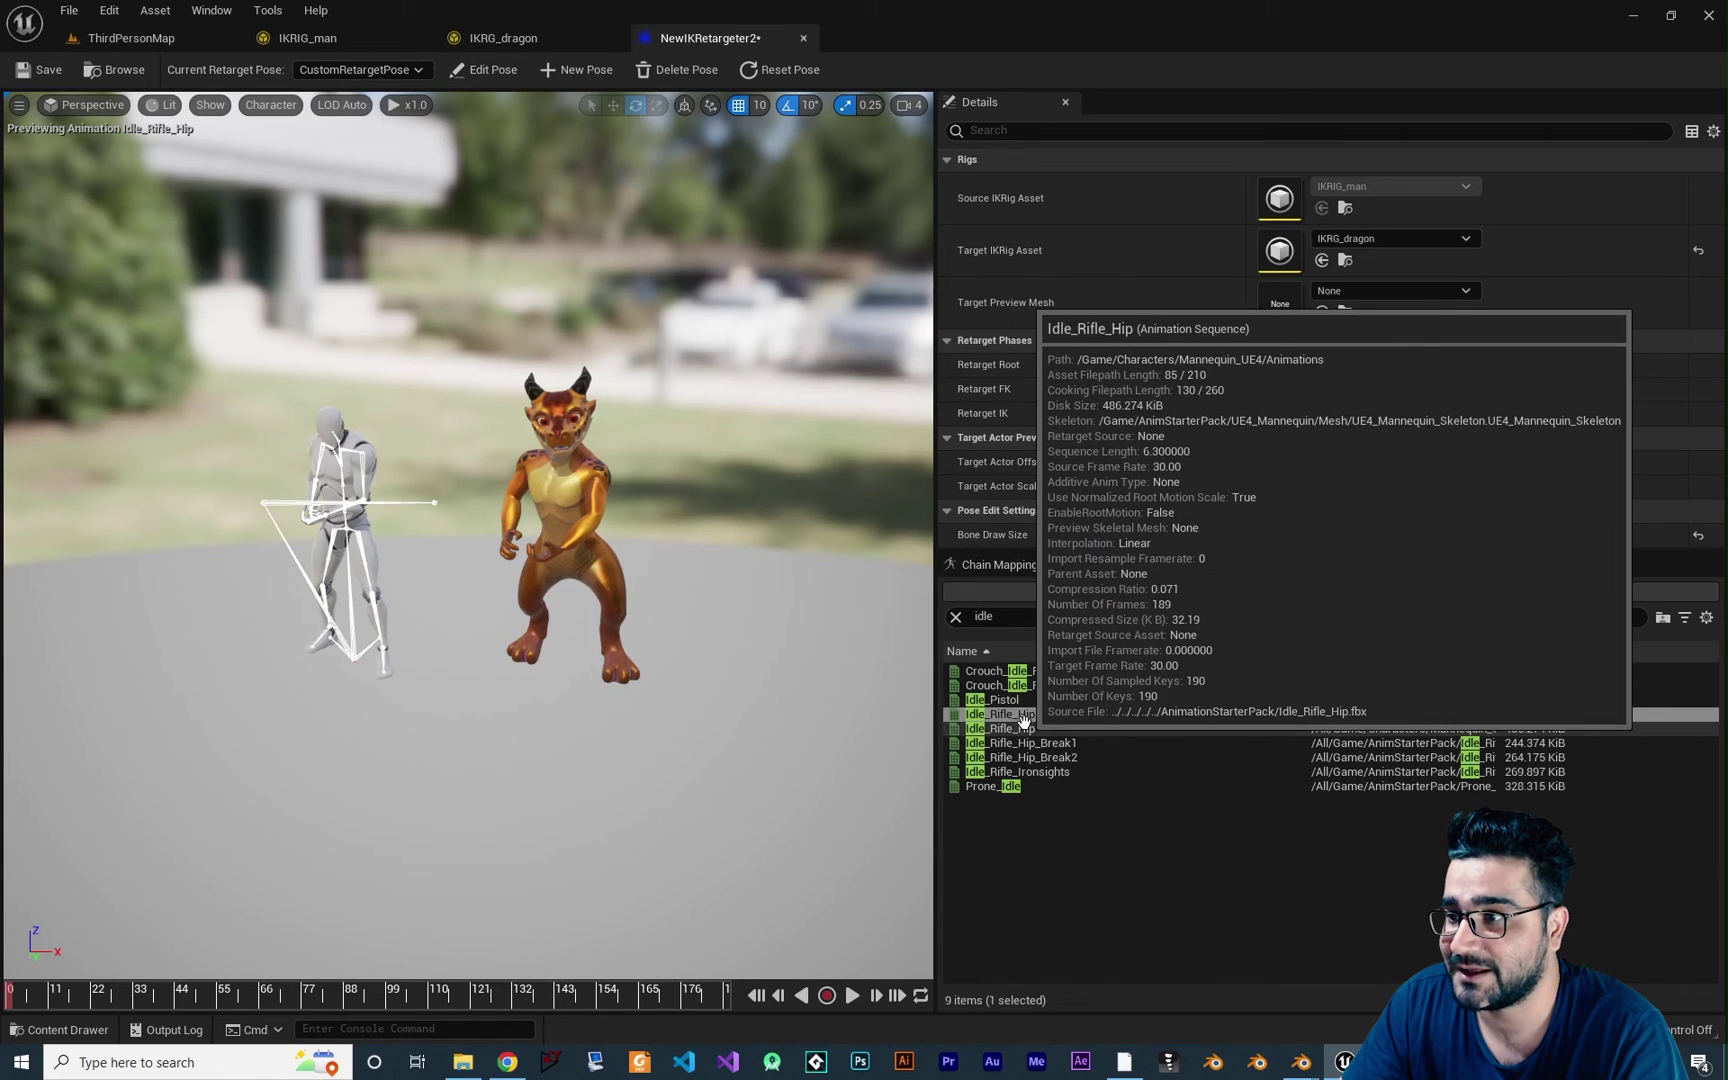
{"action": "left_click", "coordinate": [853, 996]}
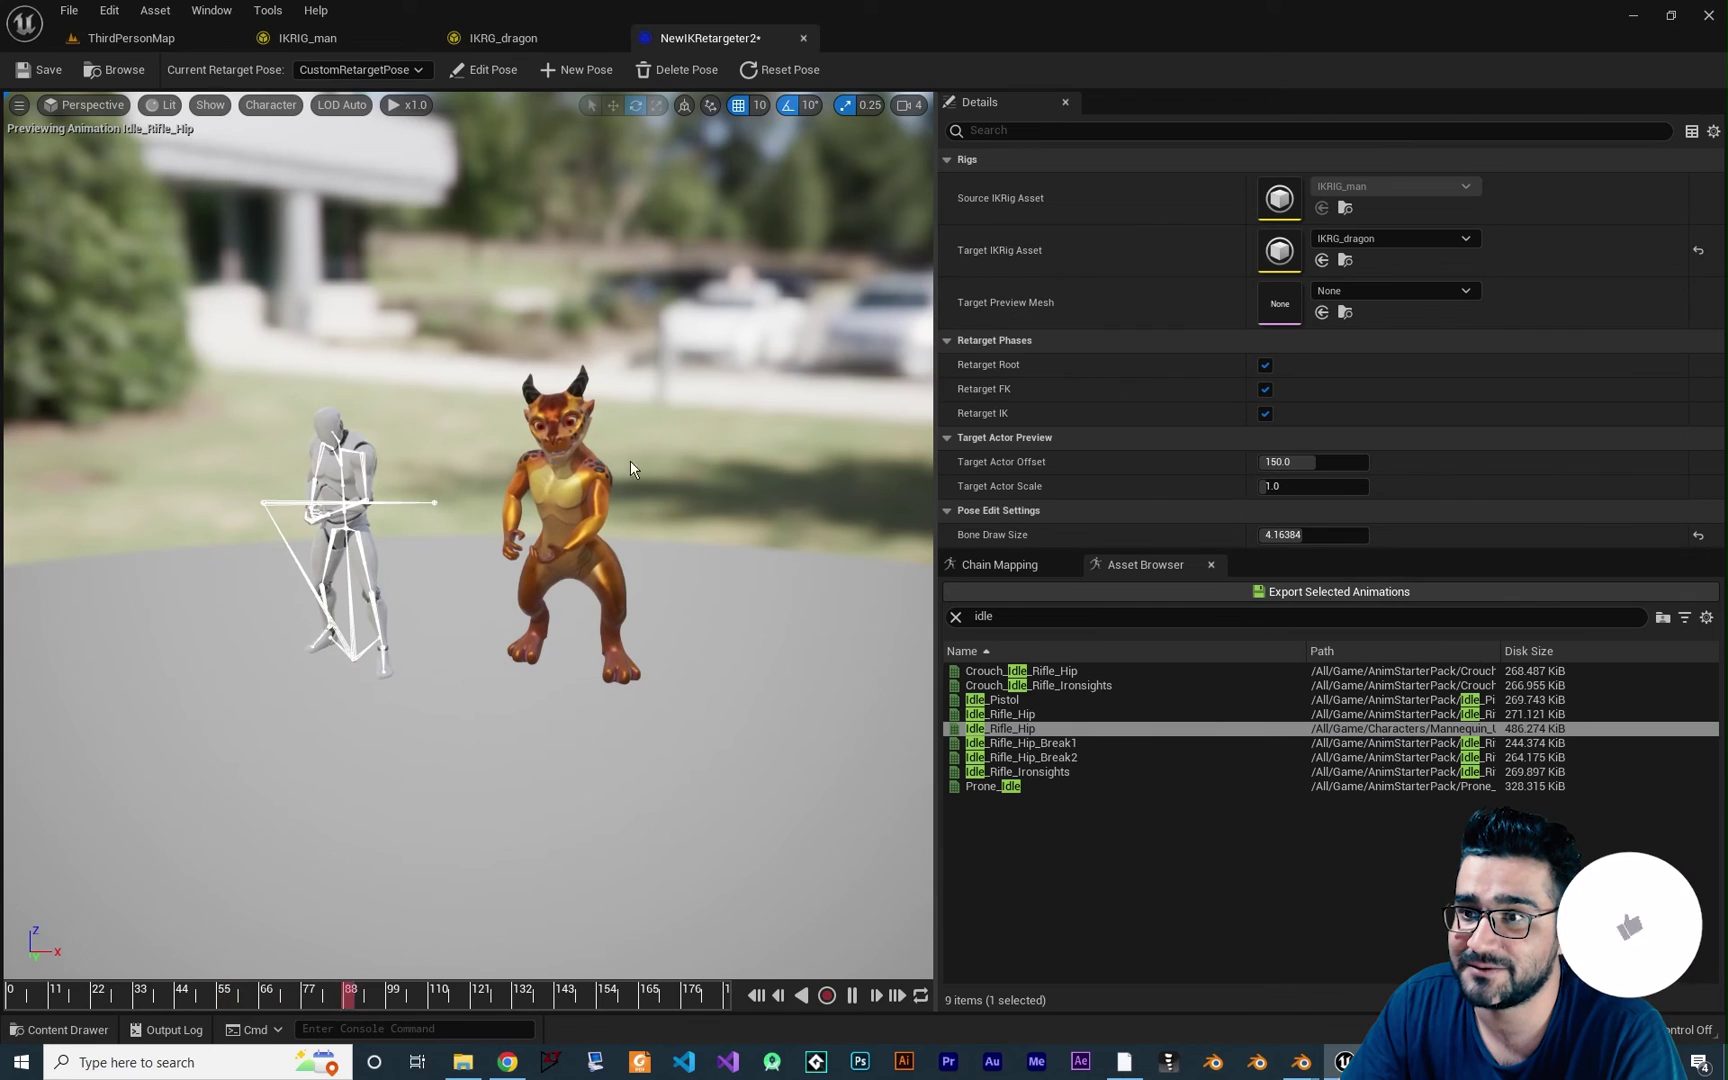
{"action": "left_click", "coordinate": [1006, 743]}
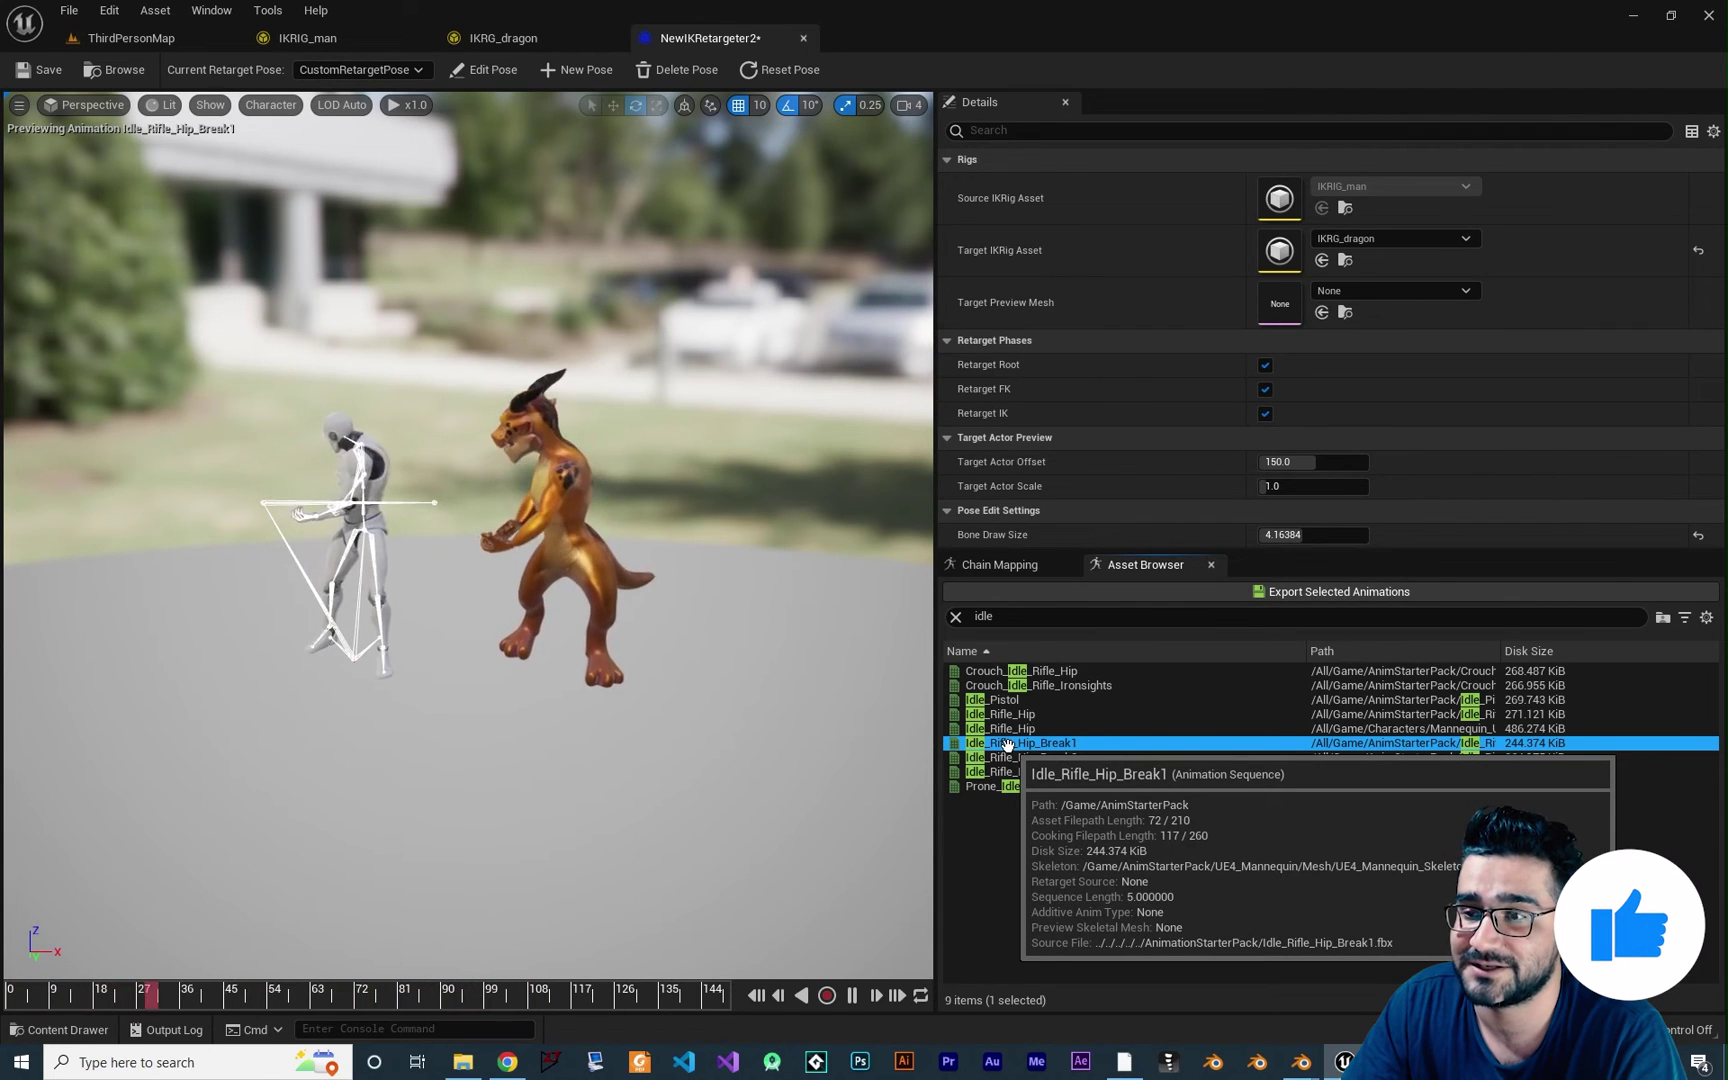
Preview Idle_Rifle_Hip_Break2 and Idle_Rifle_Ironsights on the dragon, and filter the animations by "walk" to preview Walk_Fwd_Rifle_Ironsights.
{"action": "left_click", "coordinate": [1028, 758]}
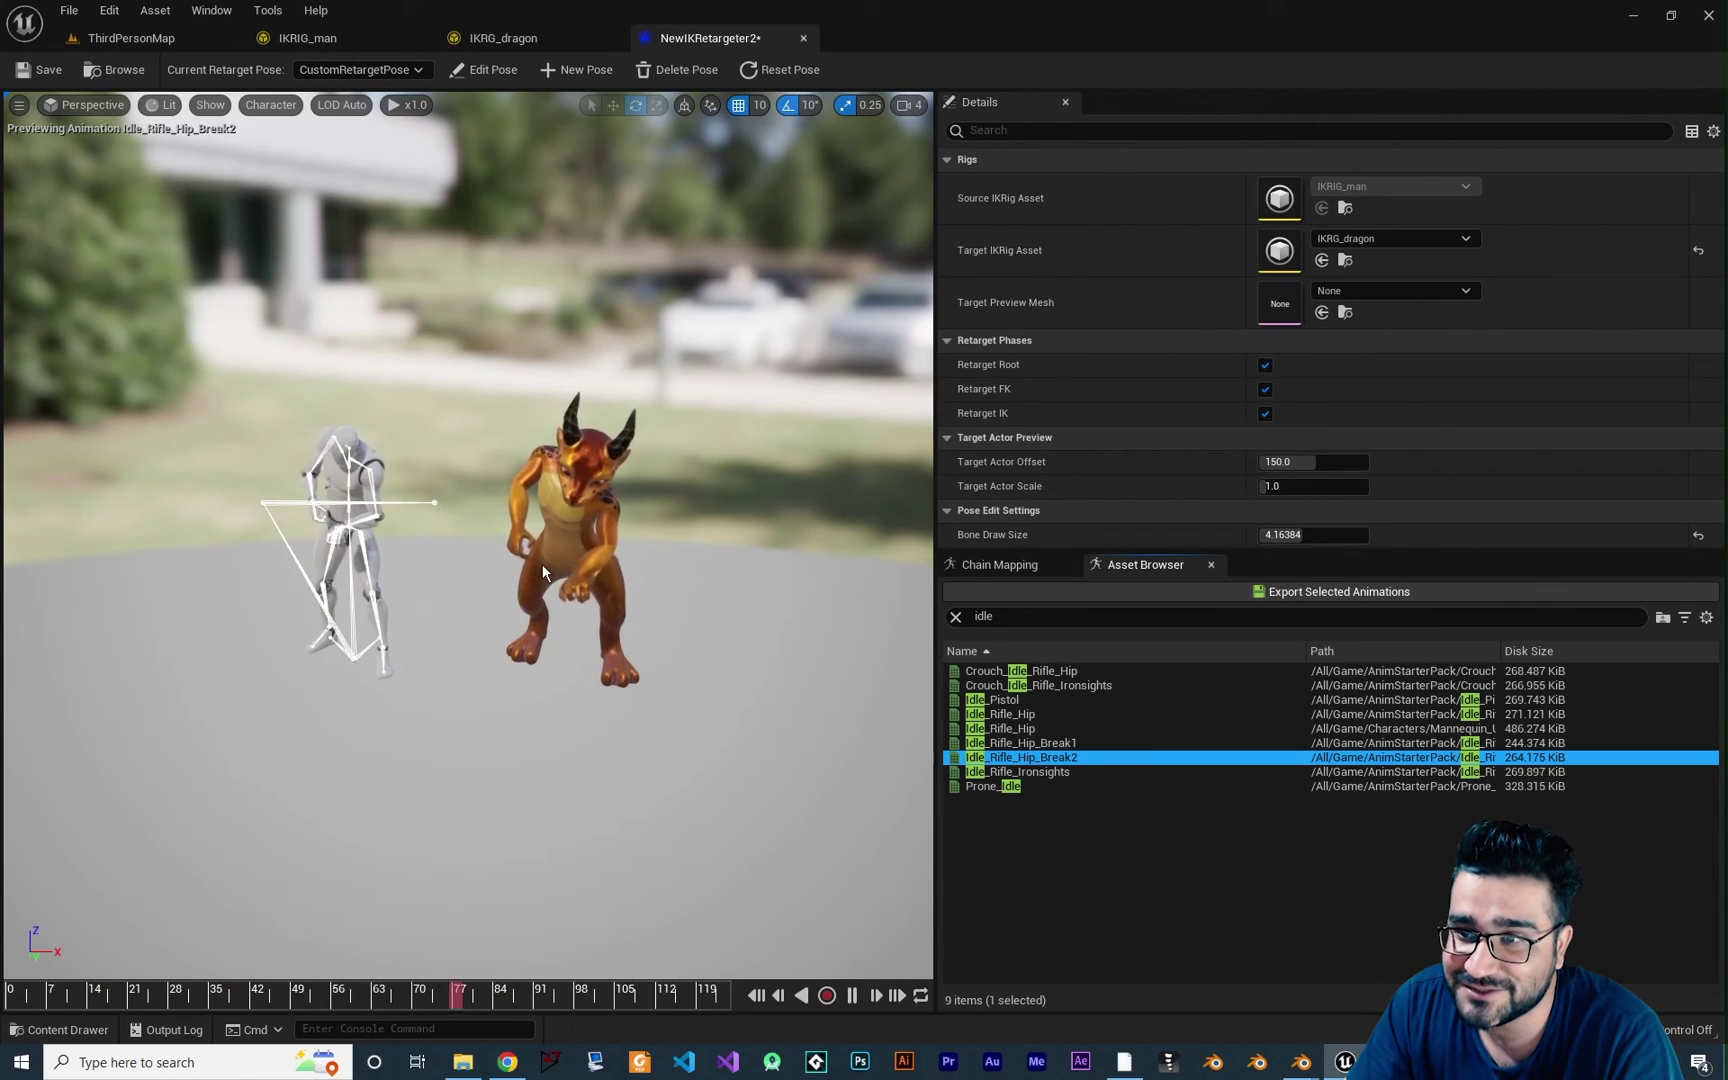
{"action": "left_click", "coordinate": [1038, 773]}
{"action": "left_click", "coordinate": [1000, 617]}
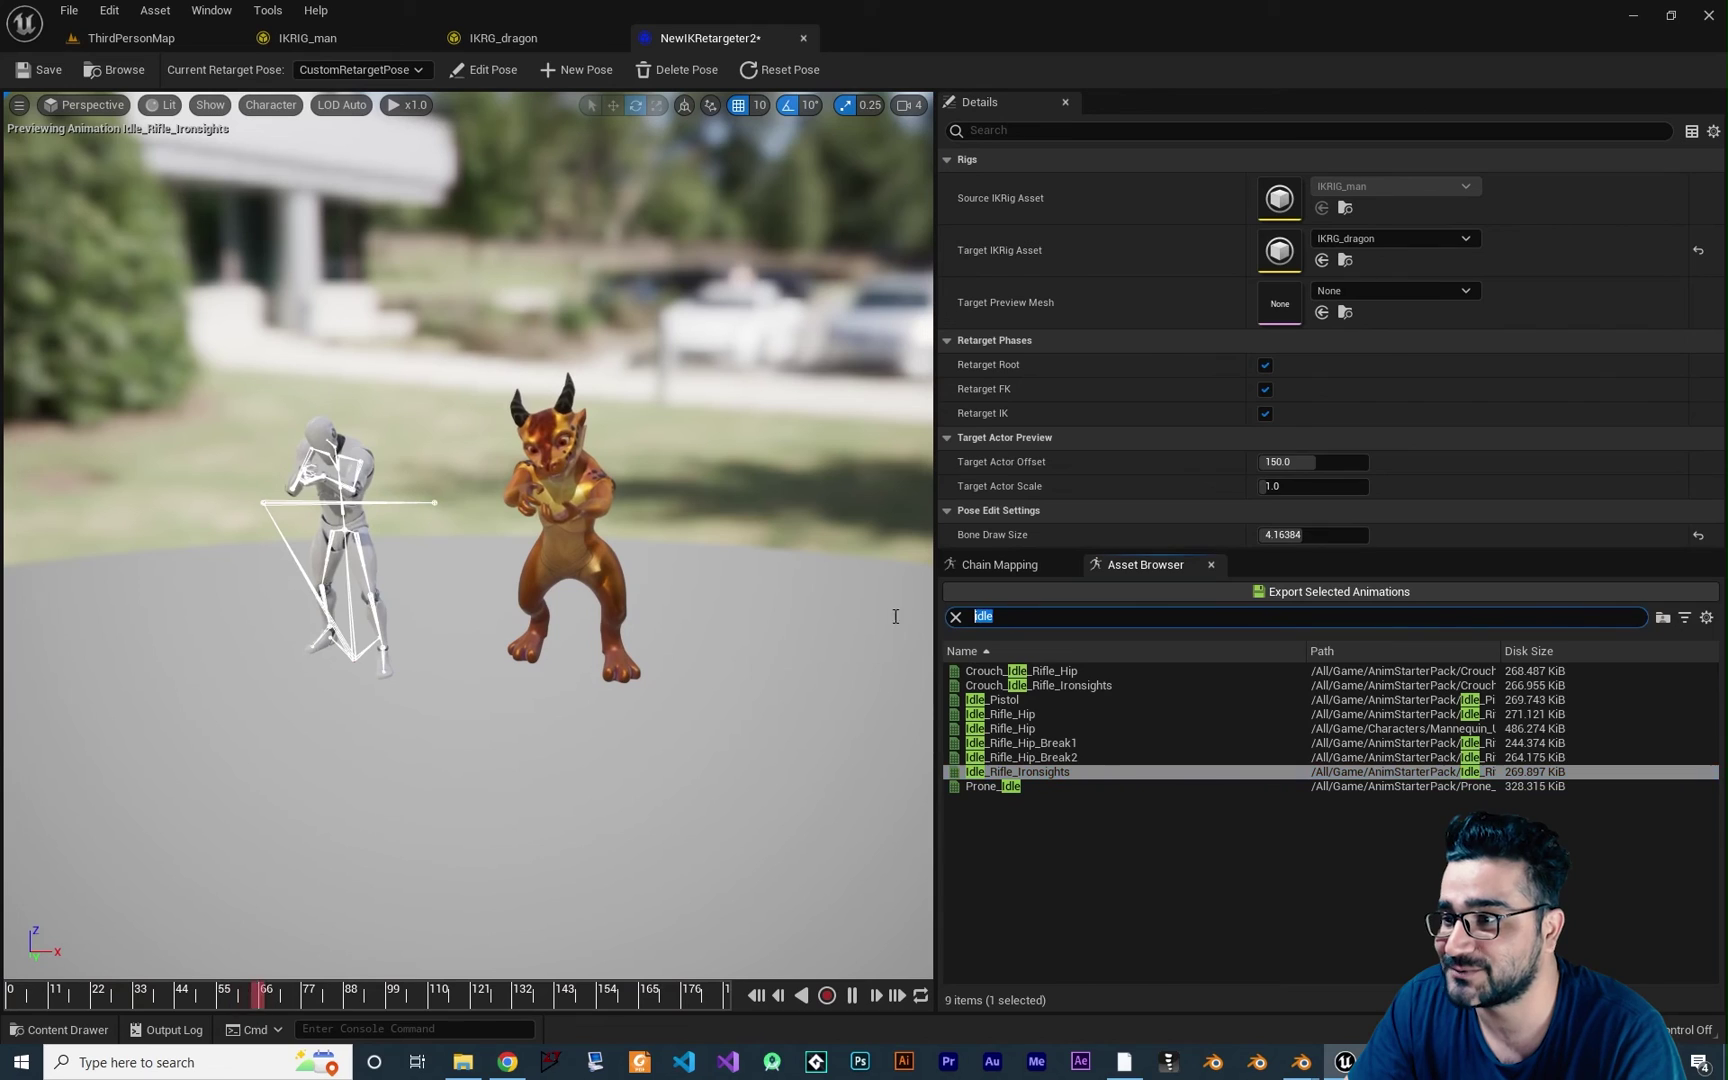
{"action": "type", "text": "walk"}
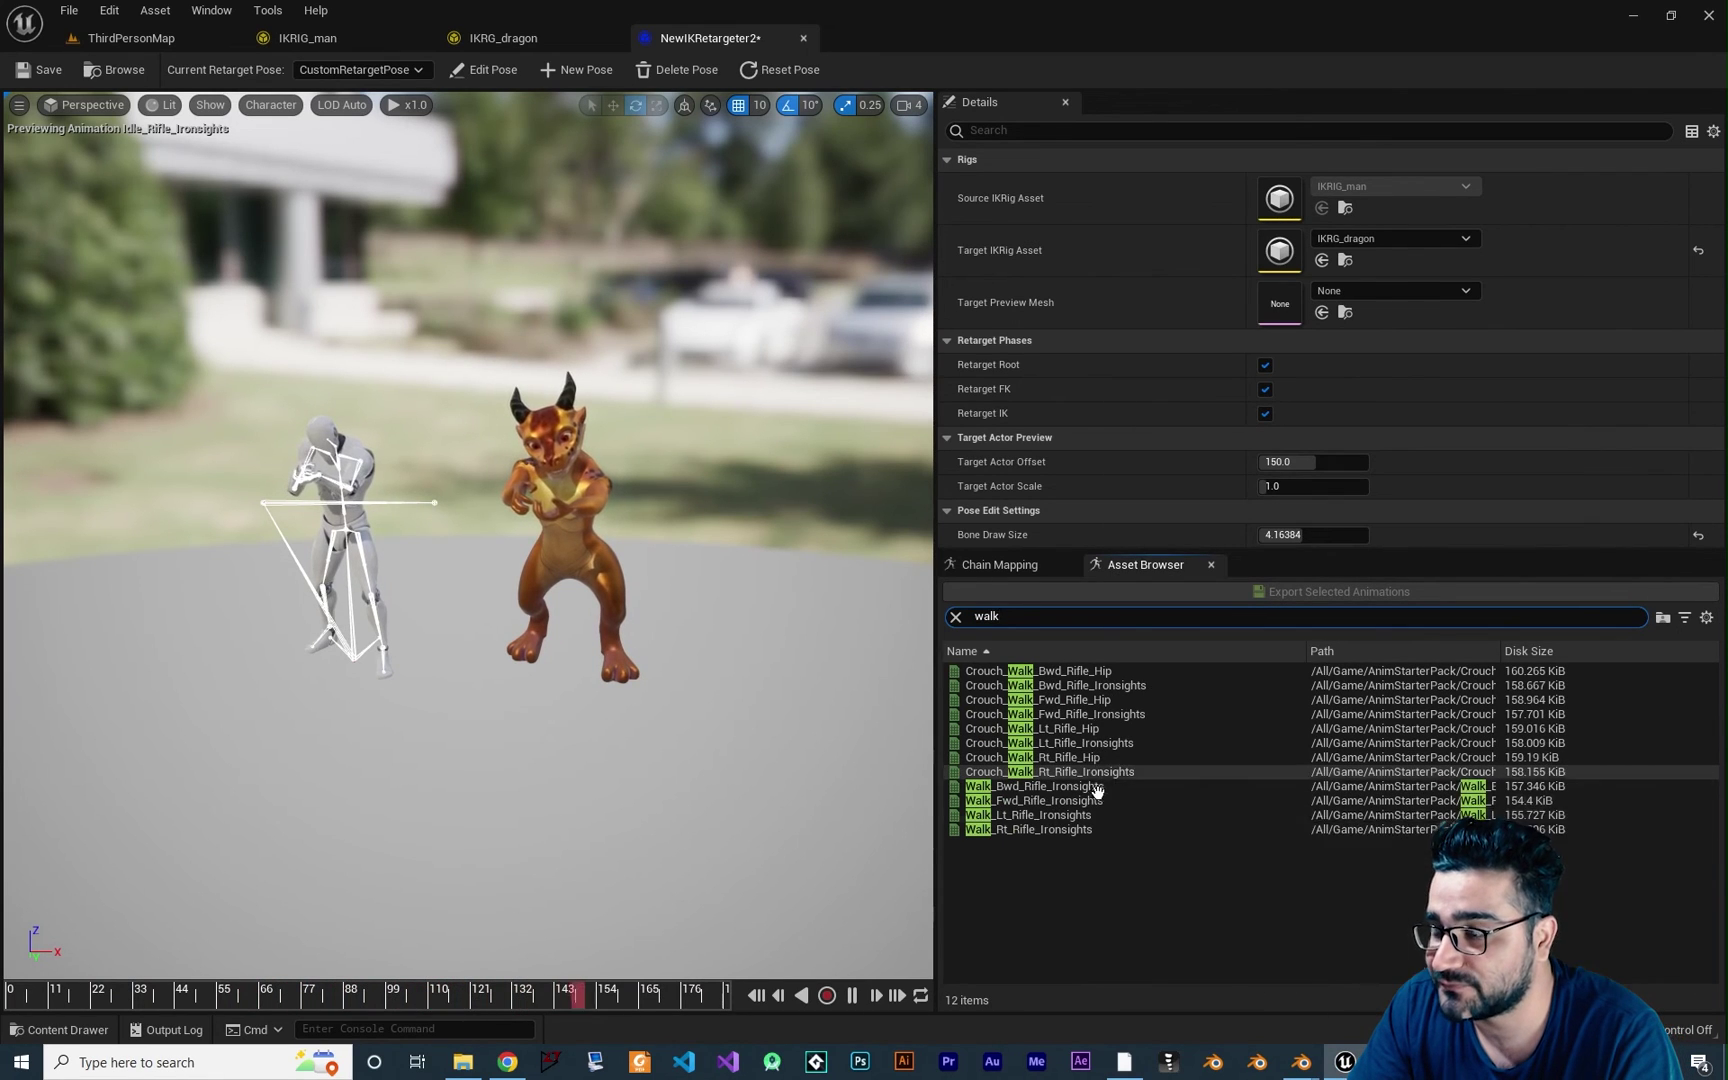
{"action": "left_click", "coordinate": [1030, 801]}
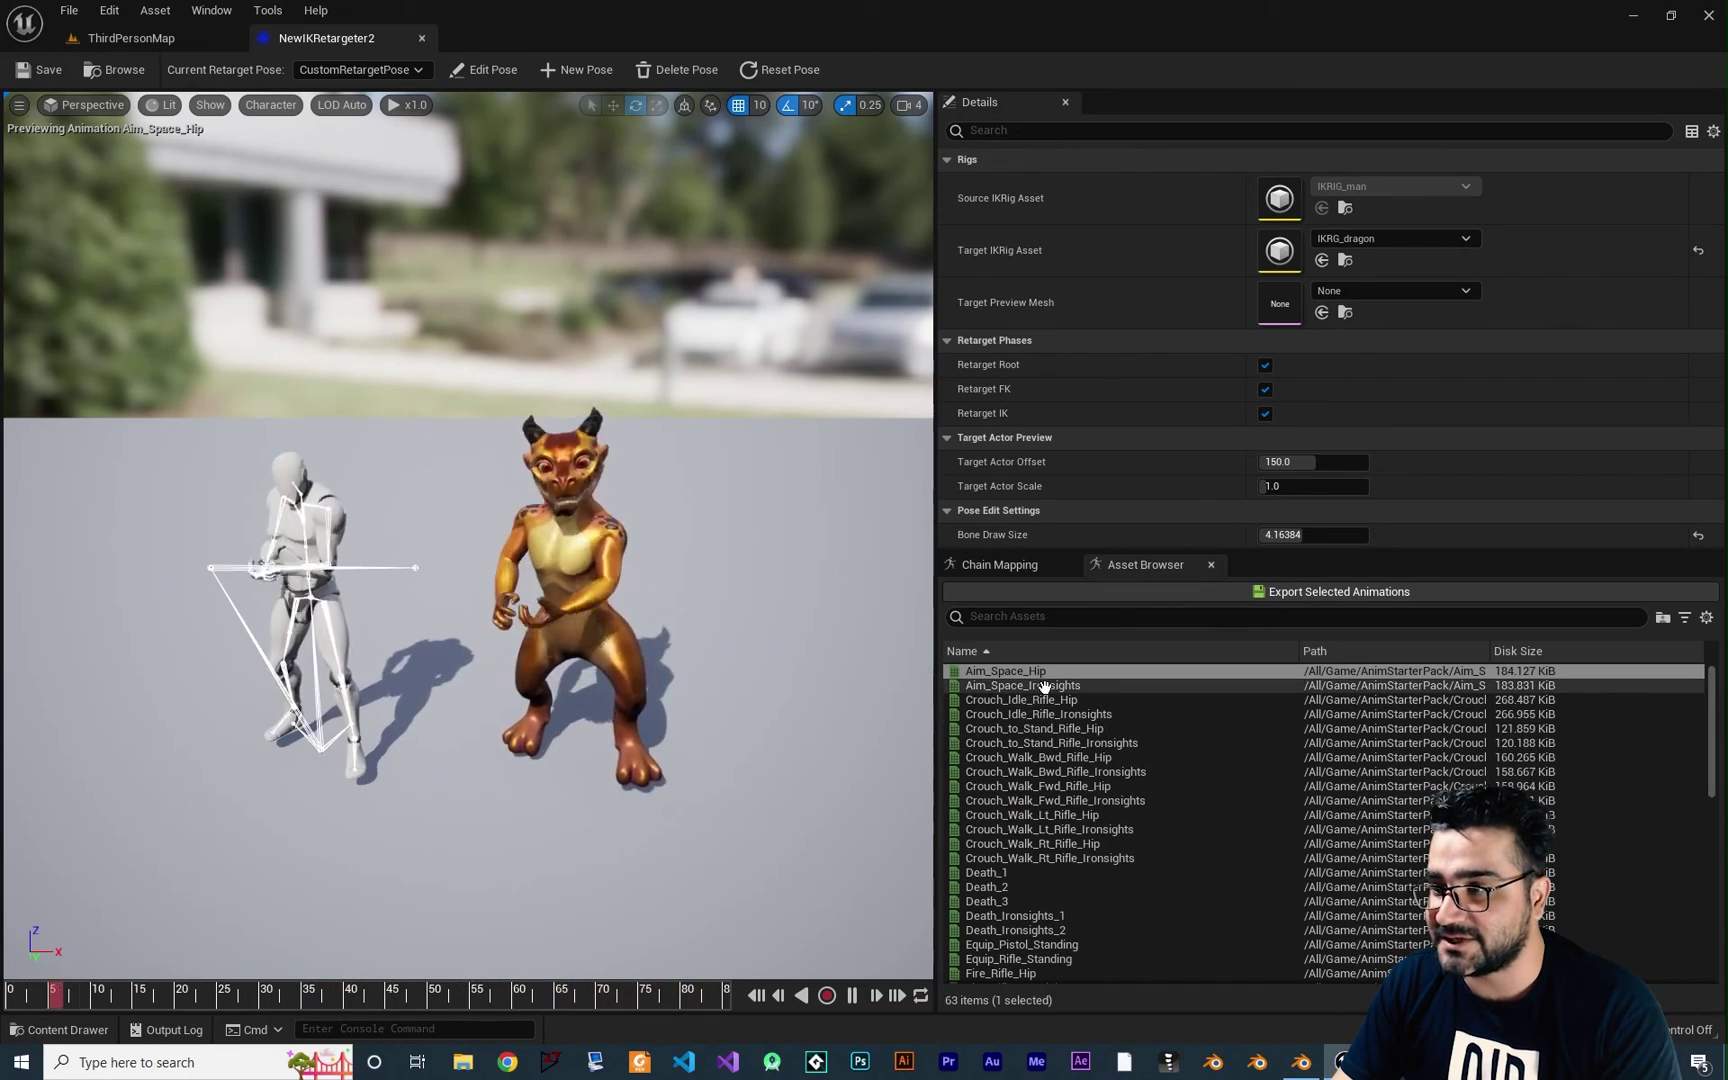
Preview aim, crouch-walk, fire and hit-reaction animations on the dragon, including Crouch_Walk_Fwd_Rifle_Ironsights, Fire_Rifle_Hip, Fire_Shotgun_Ironsights and Hit_React_2.
{"action": "left_click", "coordinate": [1045, 686]}
{"action": "left_click", "coordinate": [1040, 800]}
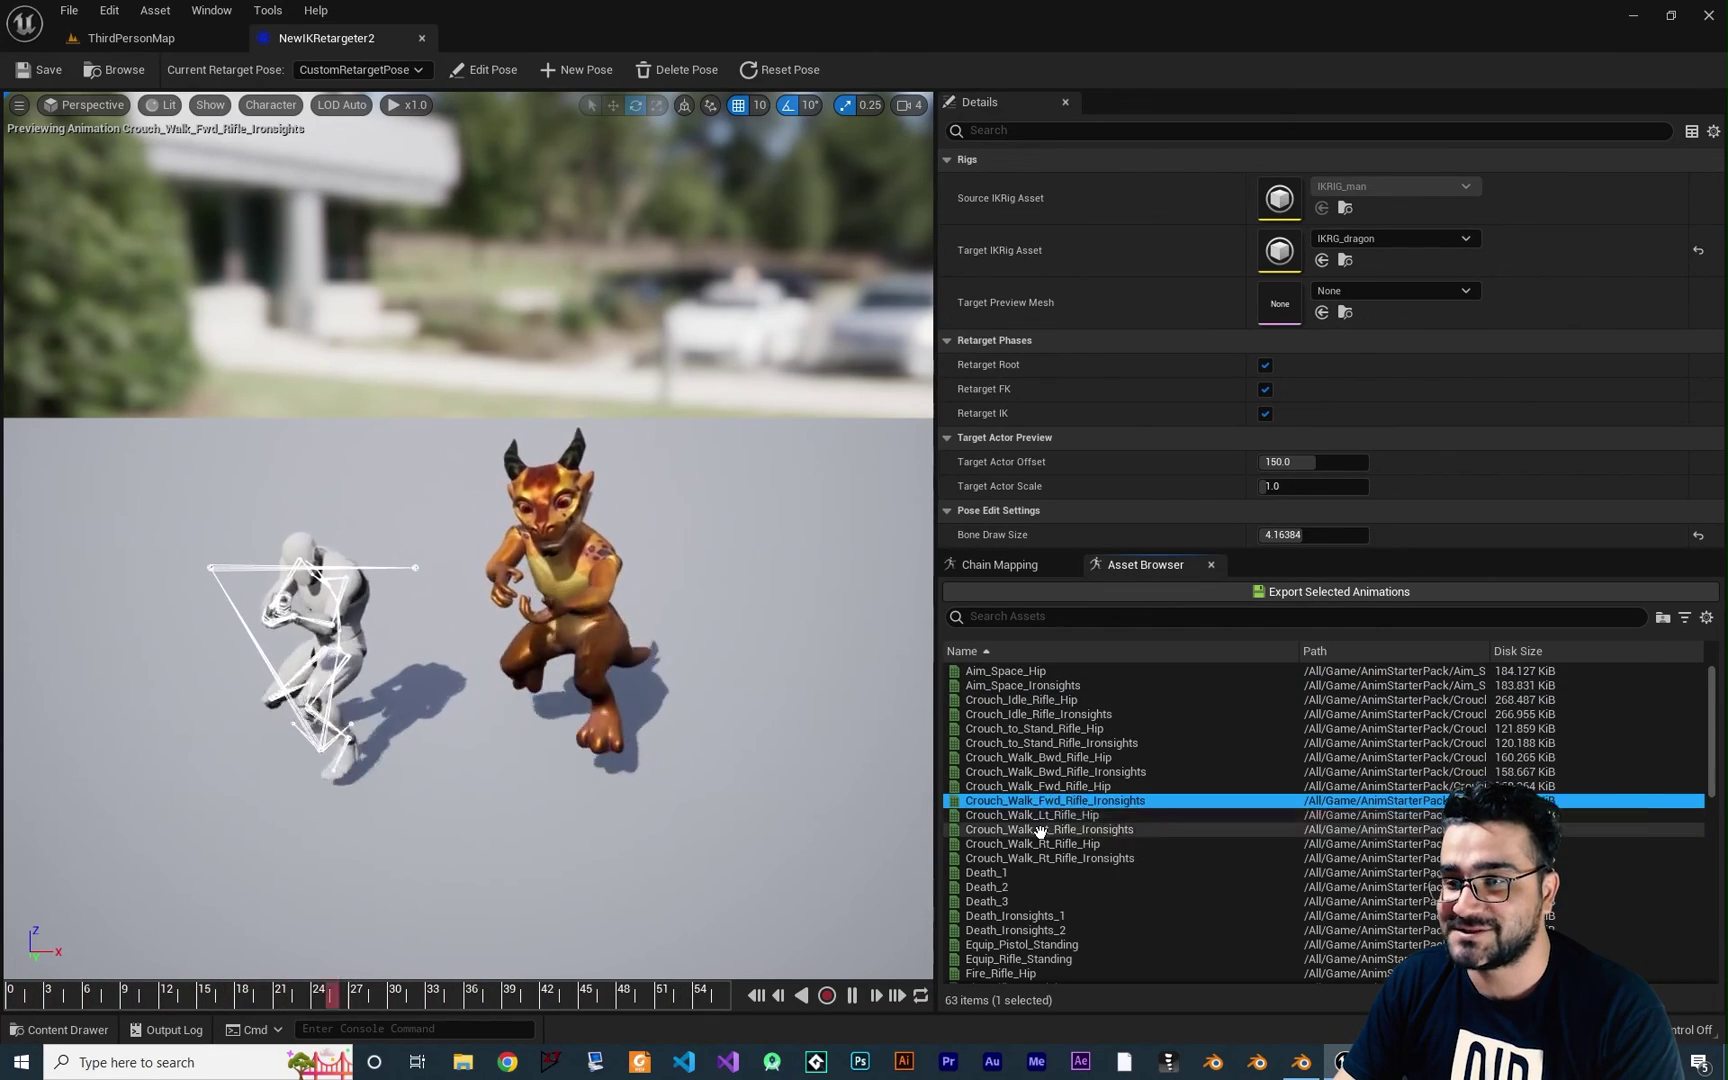
{"action": "left_click", "coordinate": [1040, 829]}
{"action": "left_click", "coordinate": [1032, 886]}
{"action": "scroll", "coordinate": [1040, 895], "scroll_direction": "down", "scroll_amount": 2}
{"action": "left_click", "coordinate": [1033, 886]}
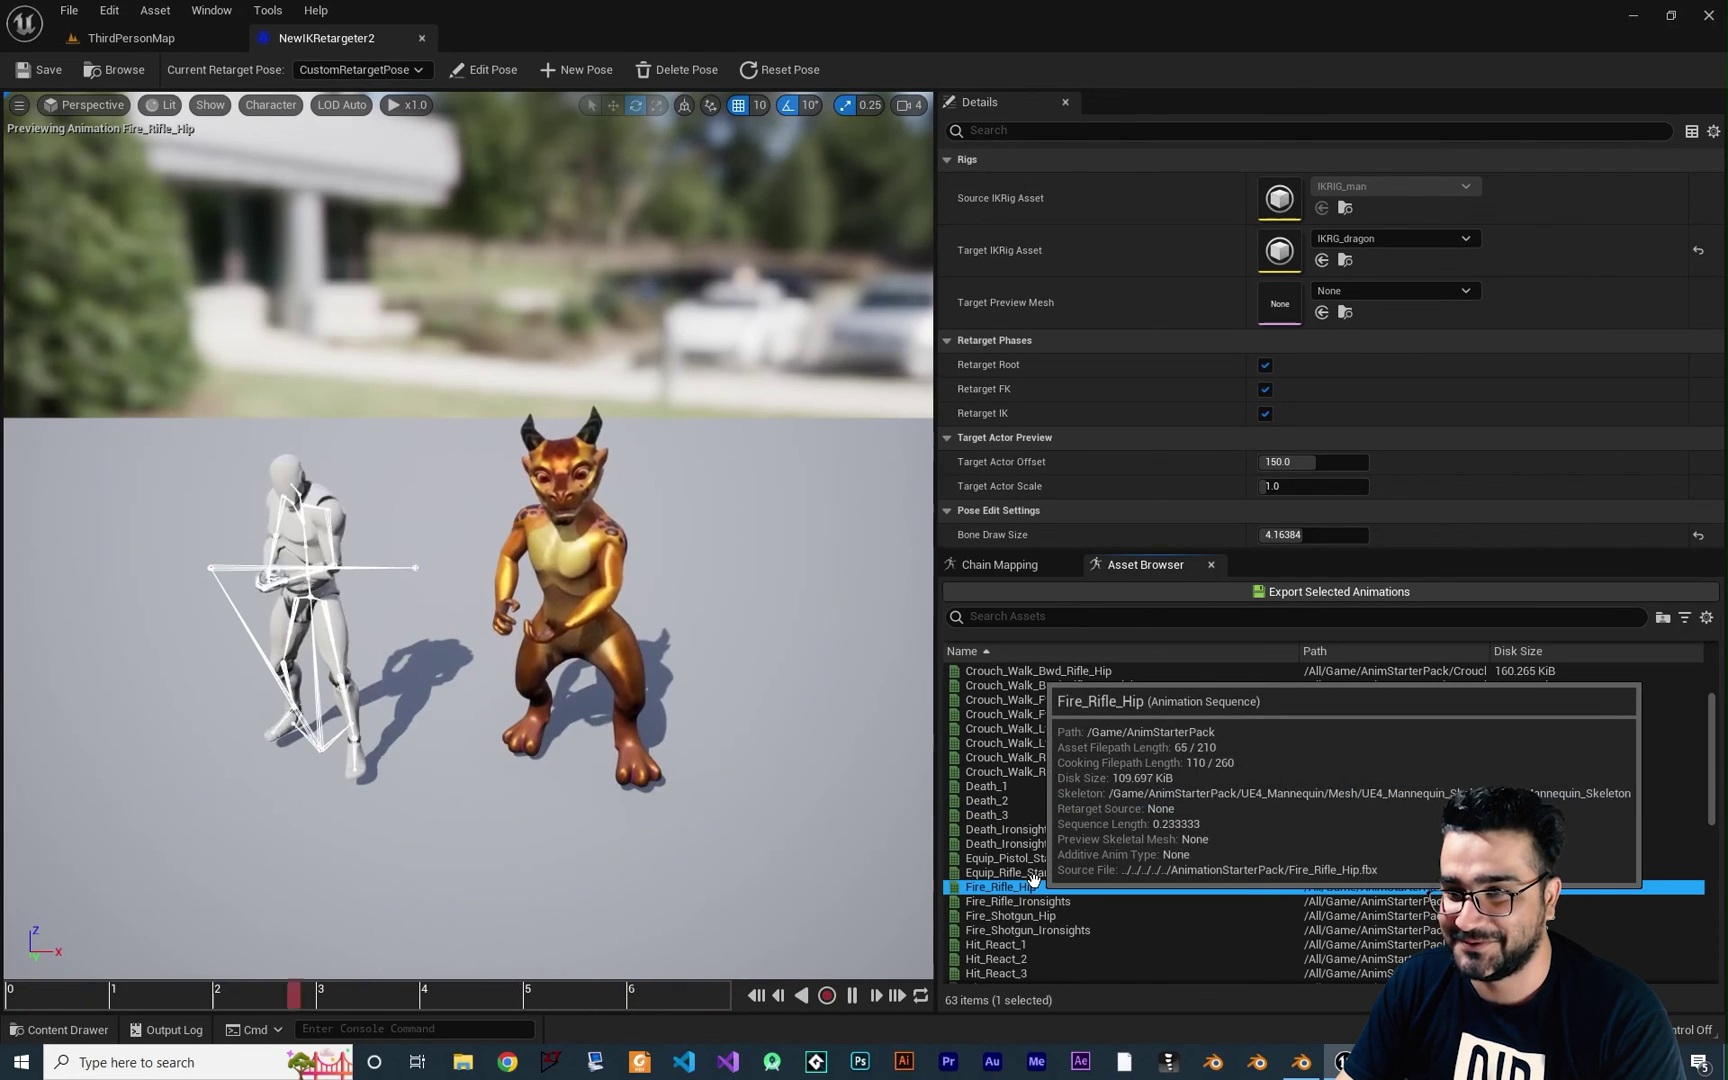
{"action": "scroll", "coordinate": [1035, 884], "scroll_direction": "down", "scroll_amount": 2}
{"action": "left_click", "coordinate": [1035, 868]}
{"action": "scroll", "coordinate": [1035, 868], "scroll_direction": "down", "scroll_amount": 2}
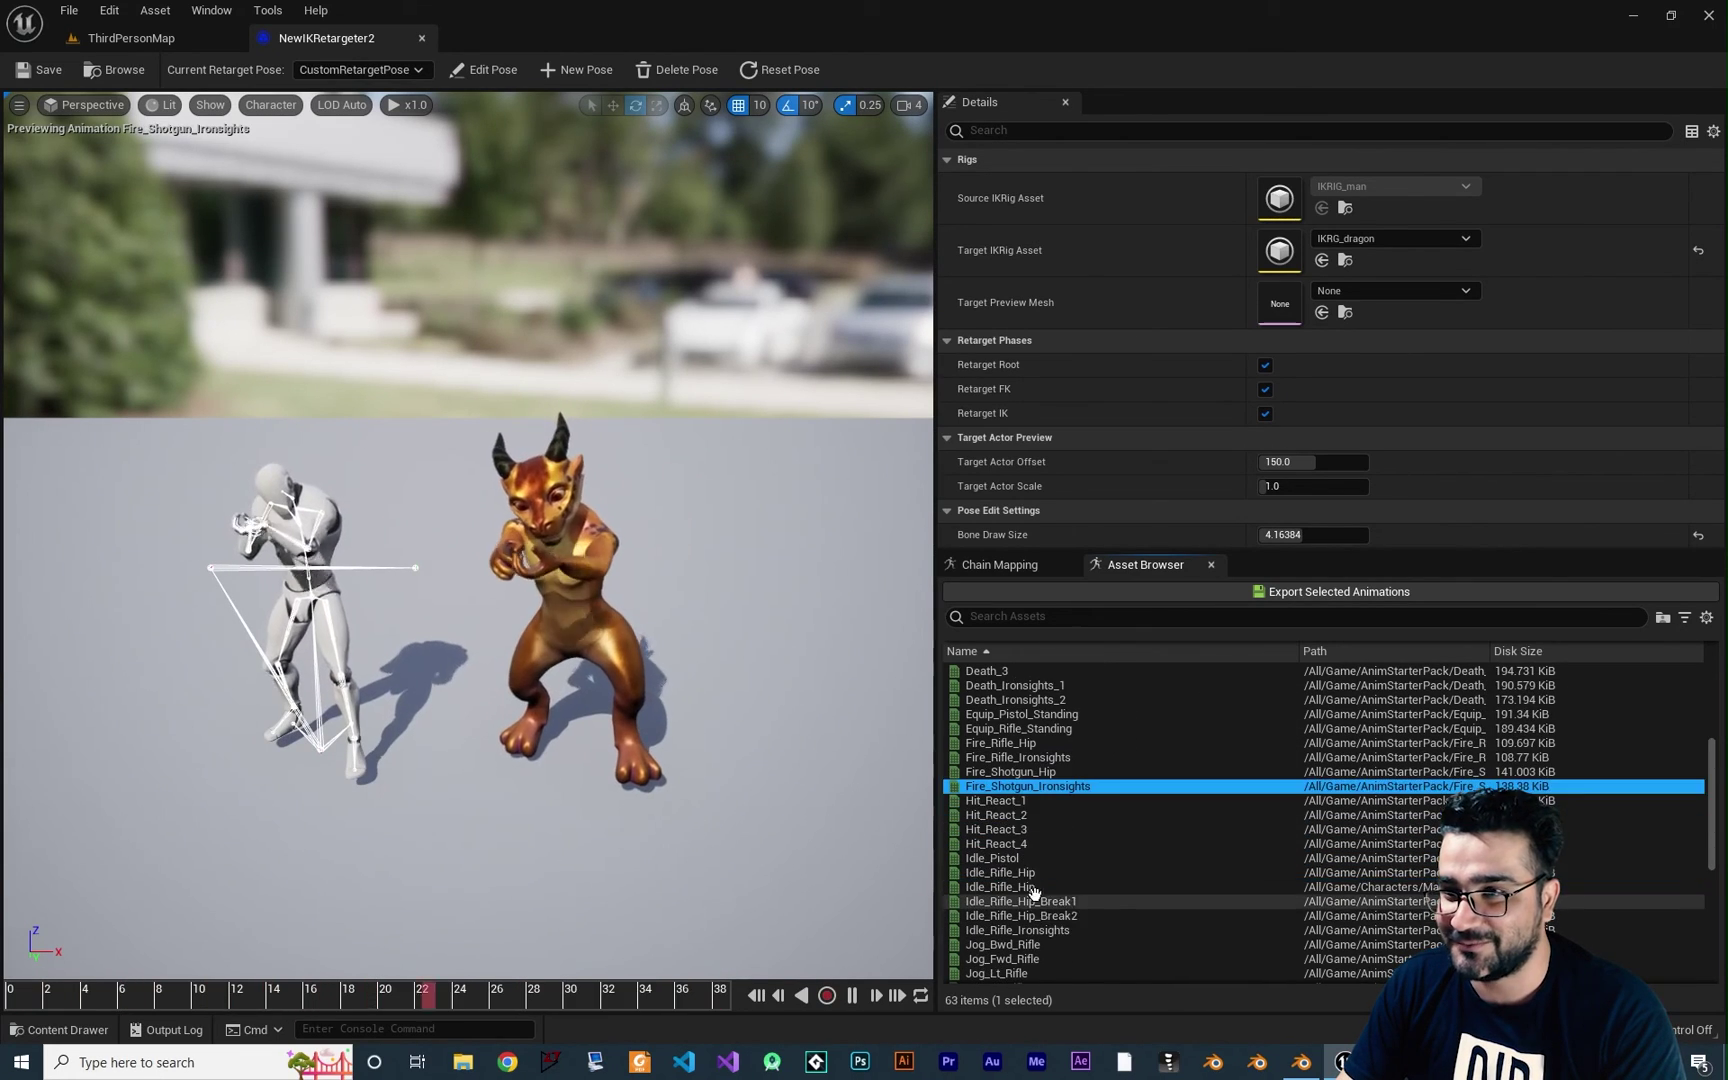
{"action": "left_click", "coordinate": [1030, 813]}
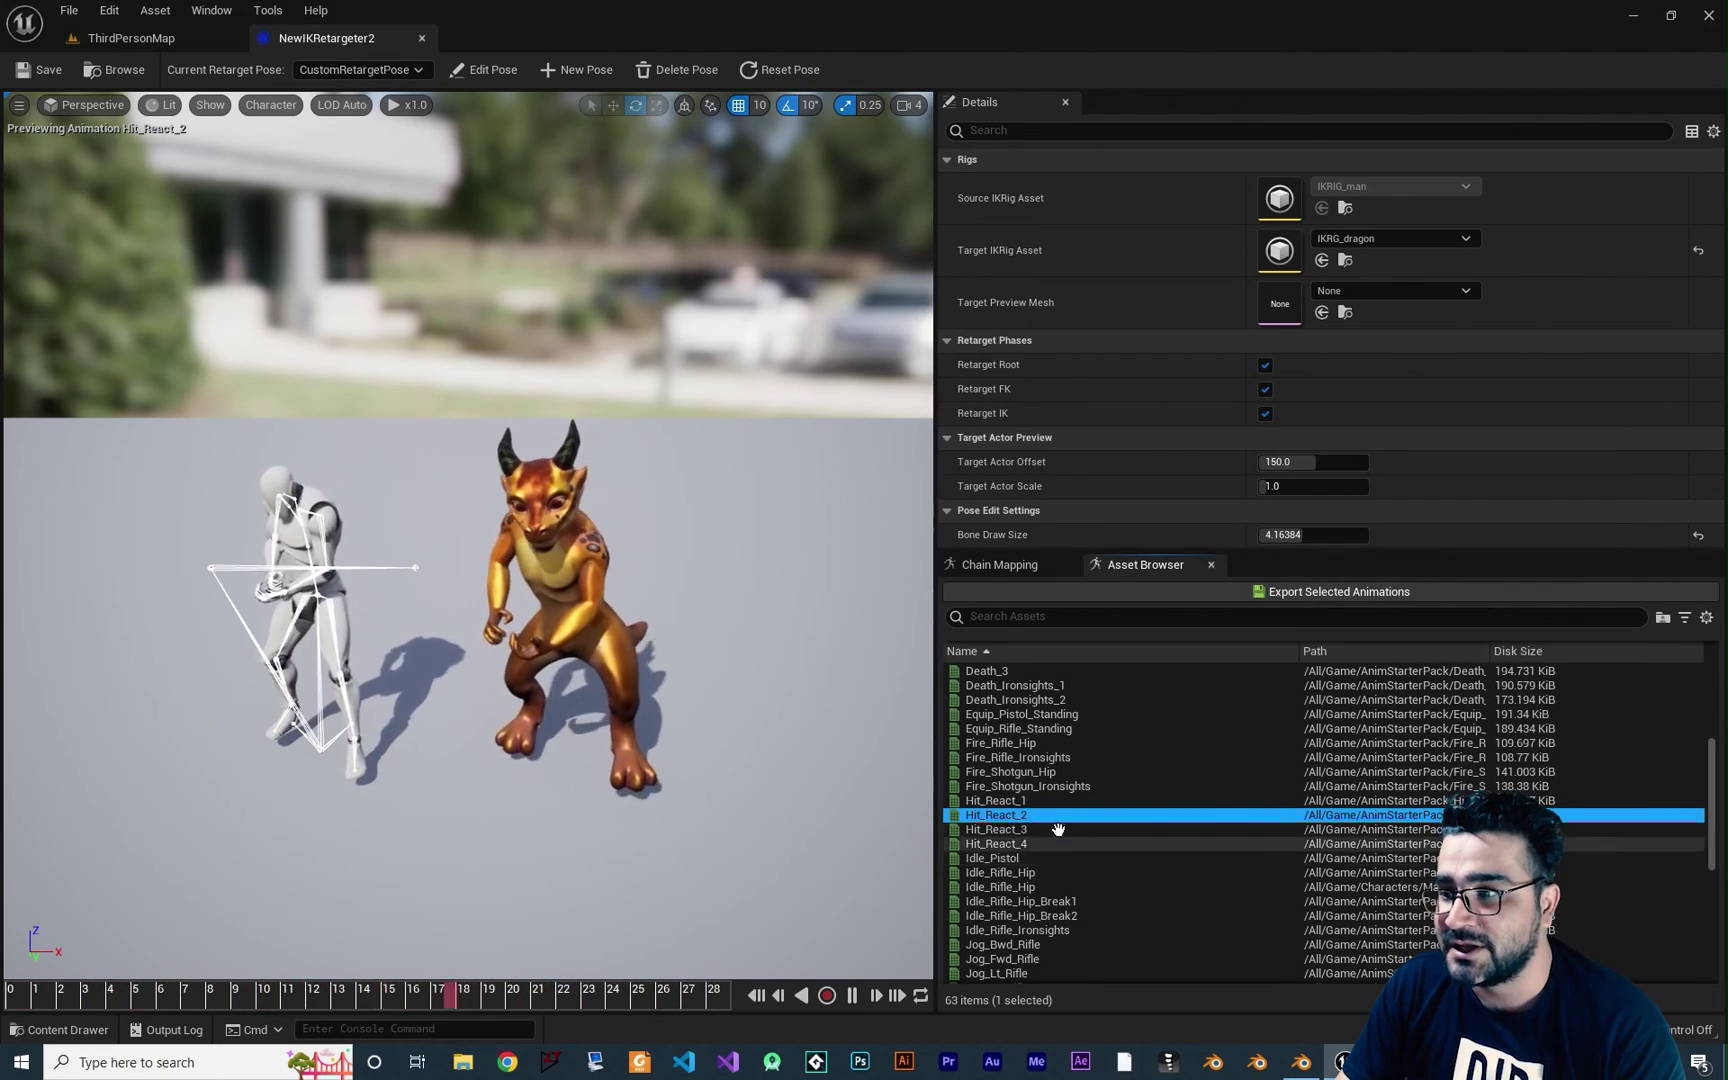
Export the Fire_Shotgun_Ironsights animation retargeted to the dragon into the untitled_asset folder under untitled_category.
{"action": "left_click", "coordinate": [1030, 786]}
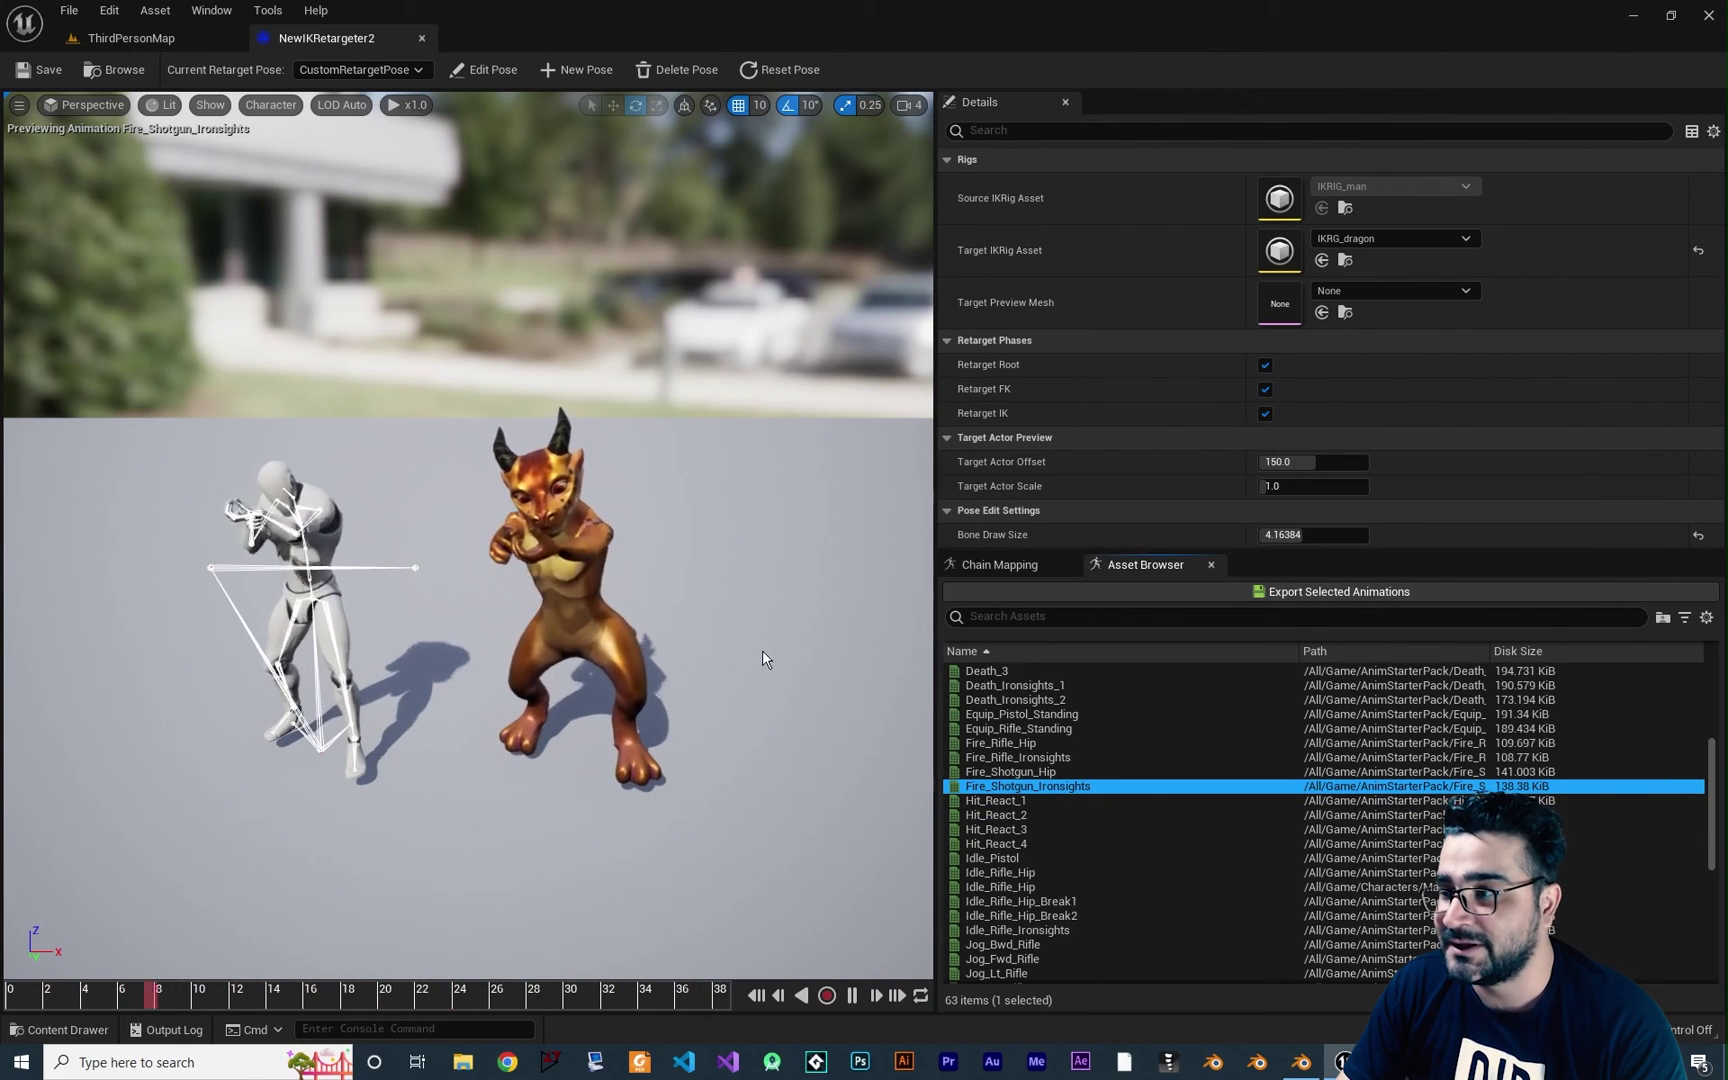
{"action": "left_click", "coordinate": [1330, 594]}
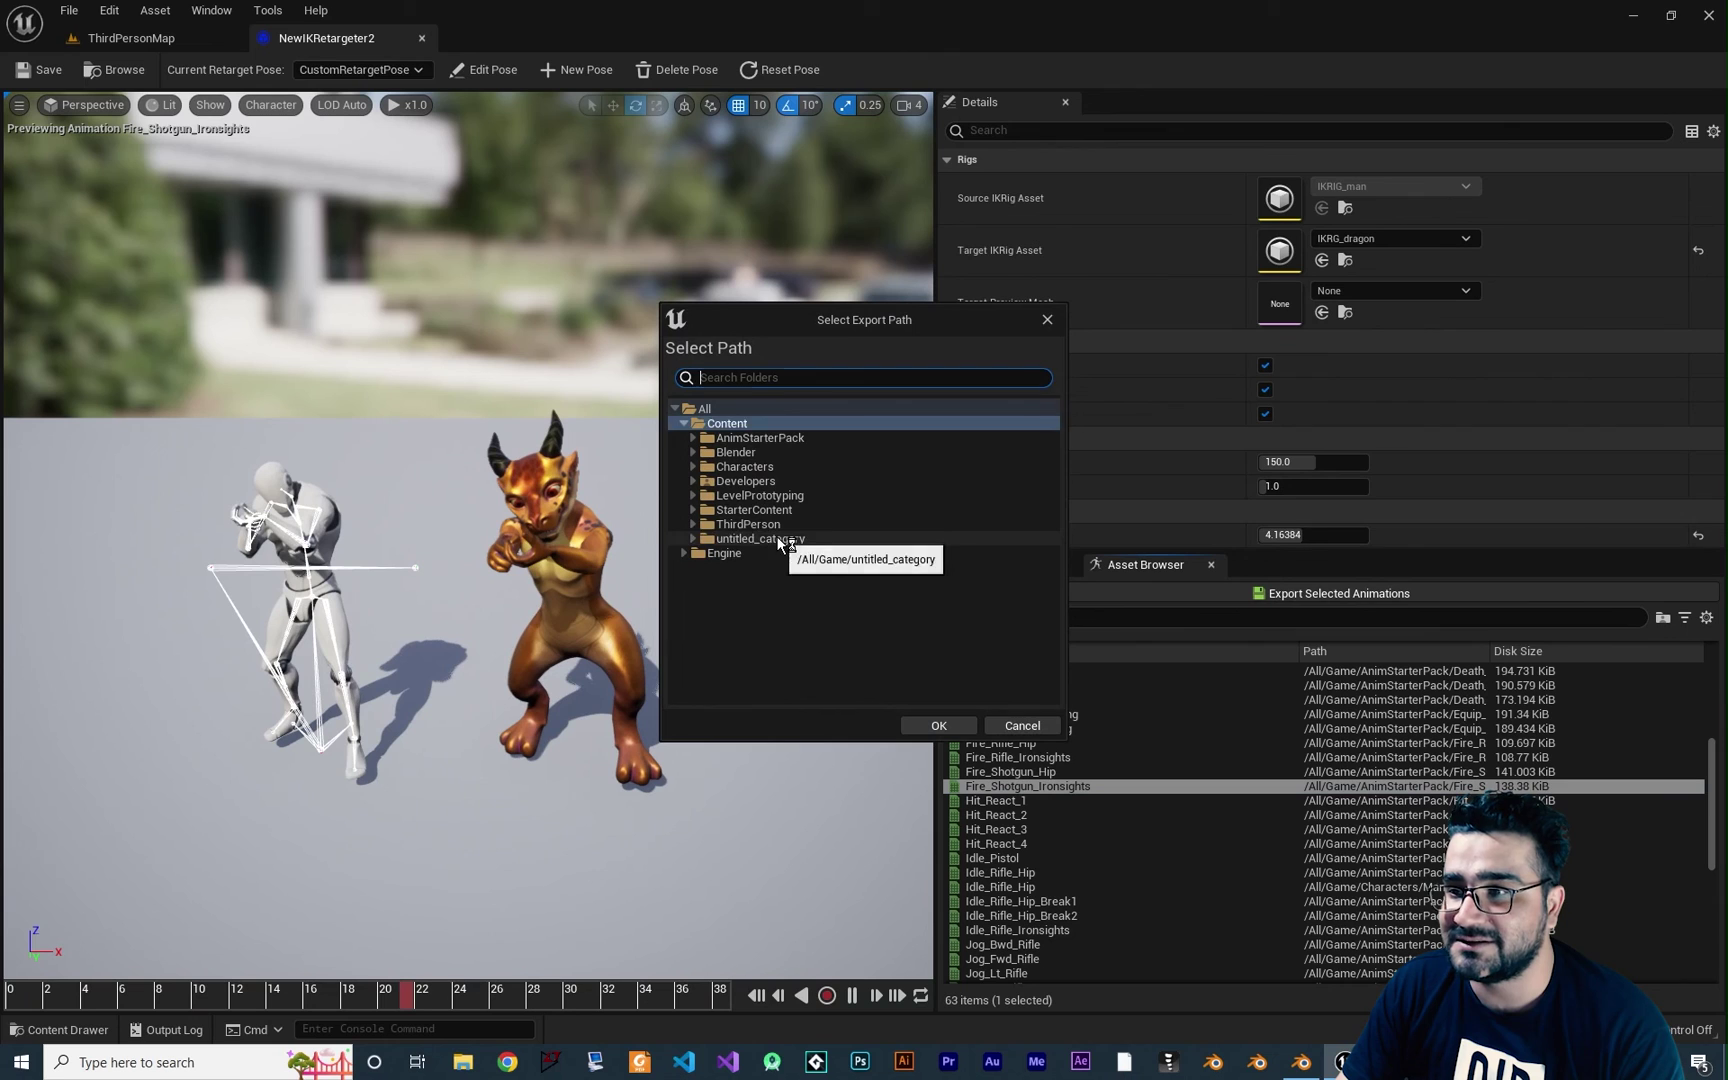
{"action": "left_click", "coordinate": [828, 538]}
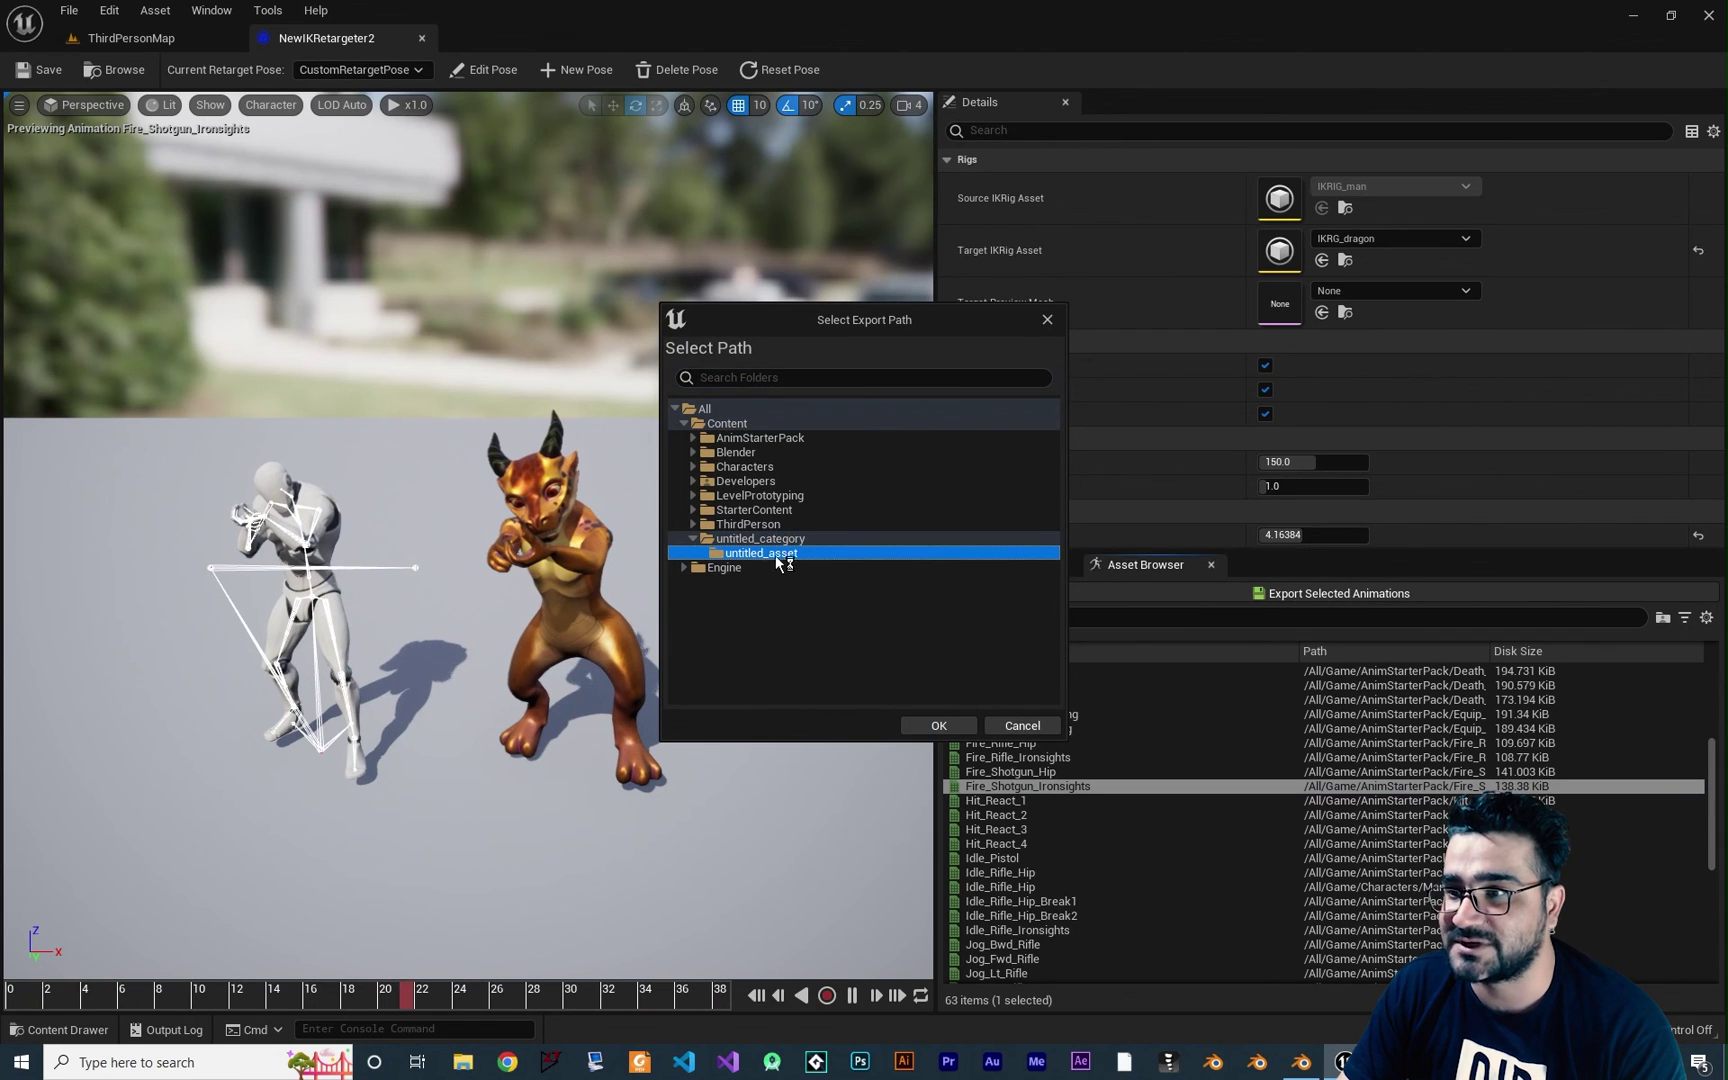
{"action": "left_click", "coordinate": [941, 722]}
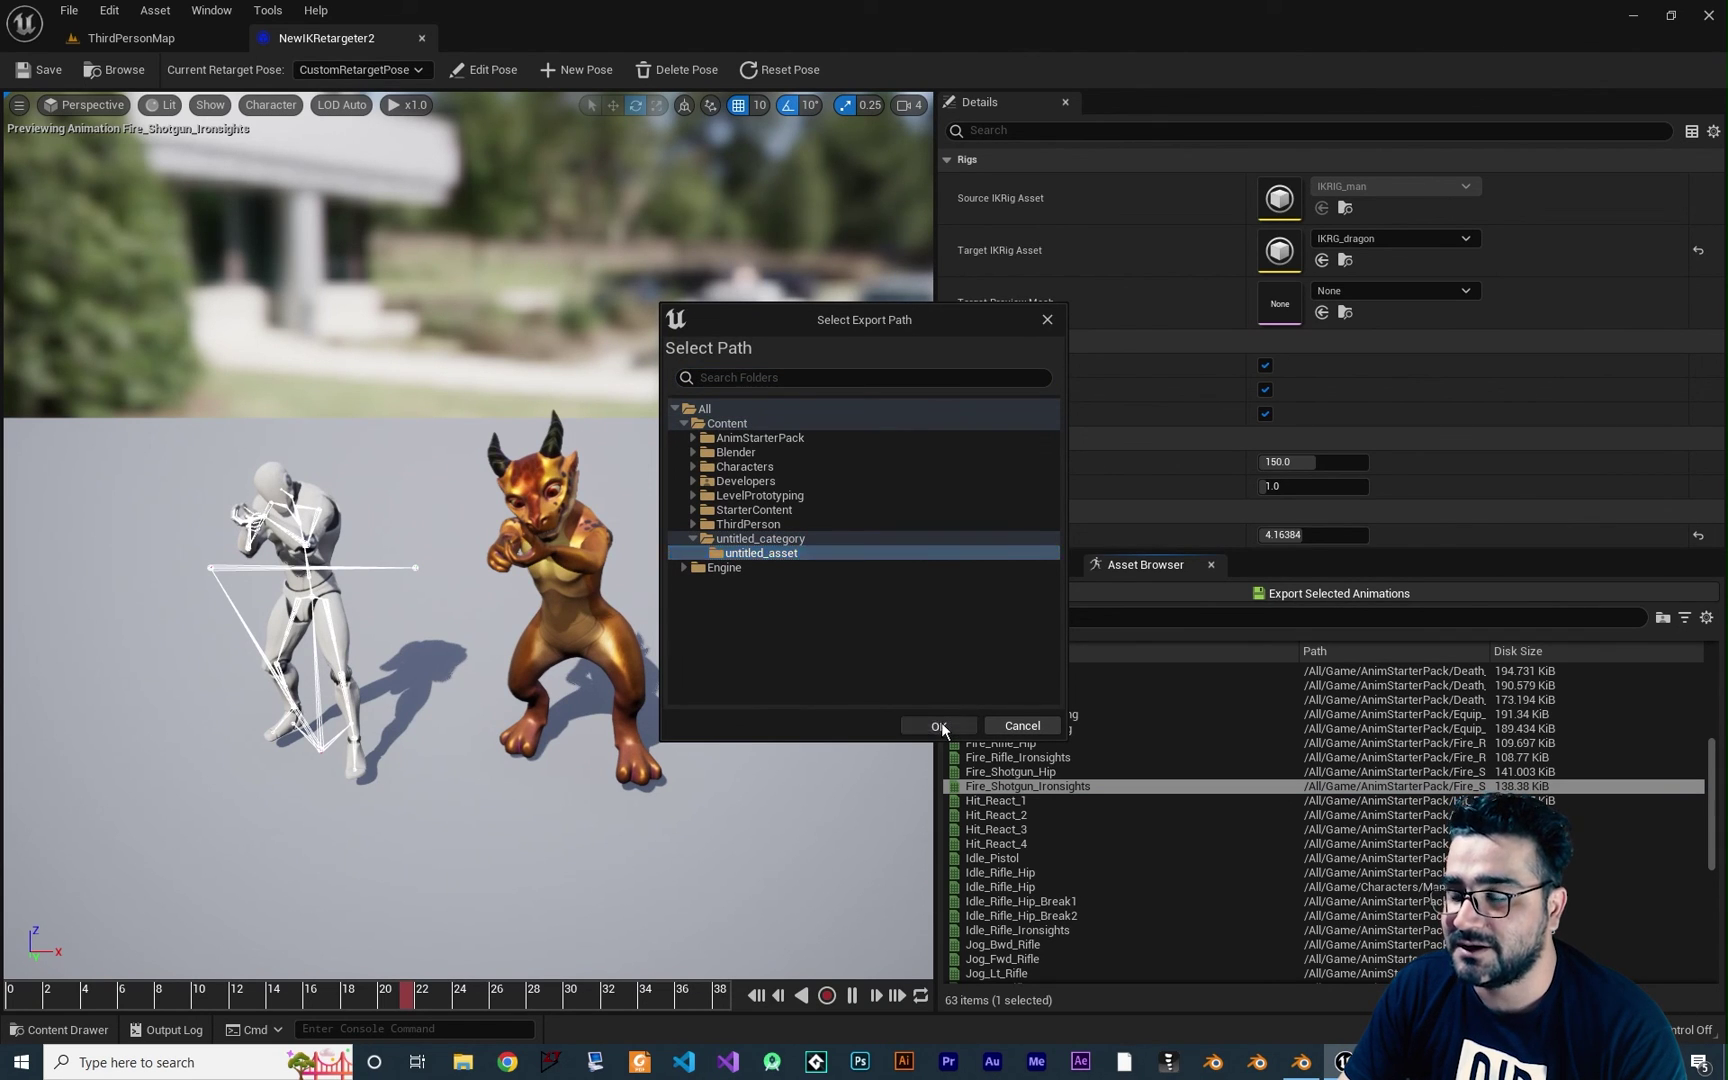
{"action": "left_click", "coordinate": [937, 949]}
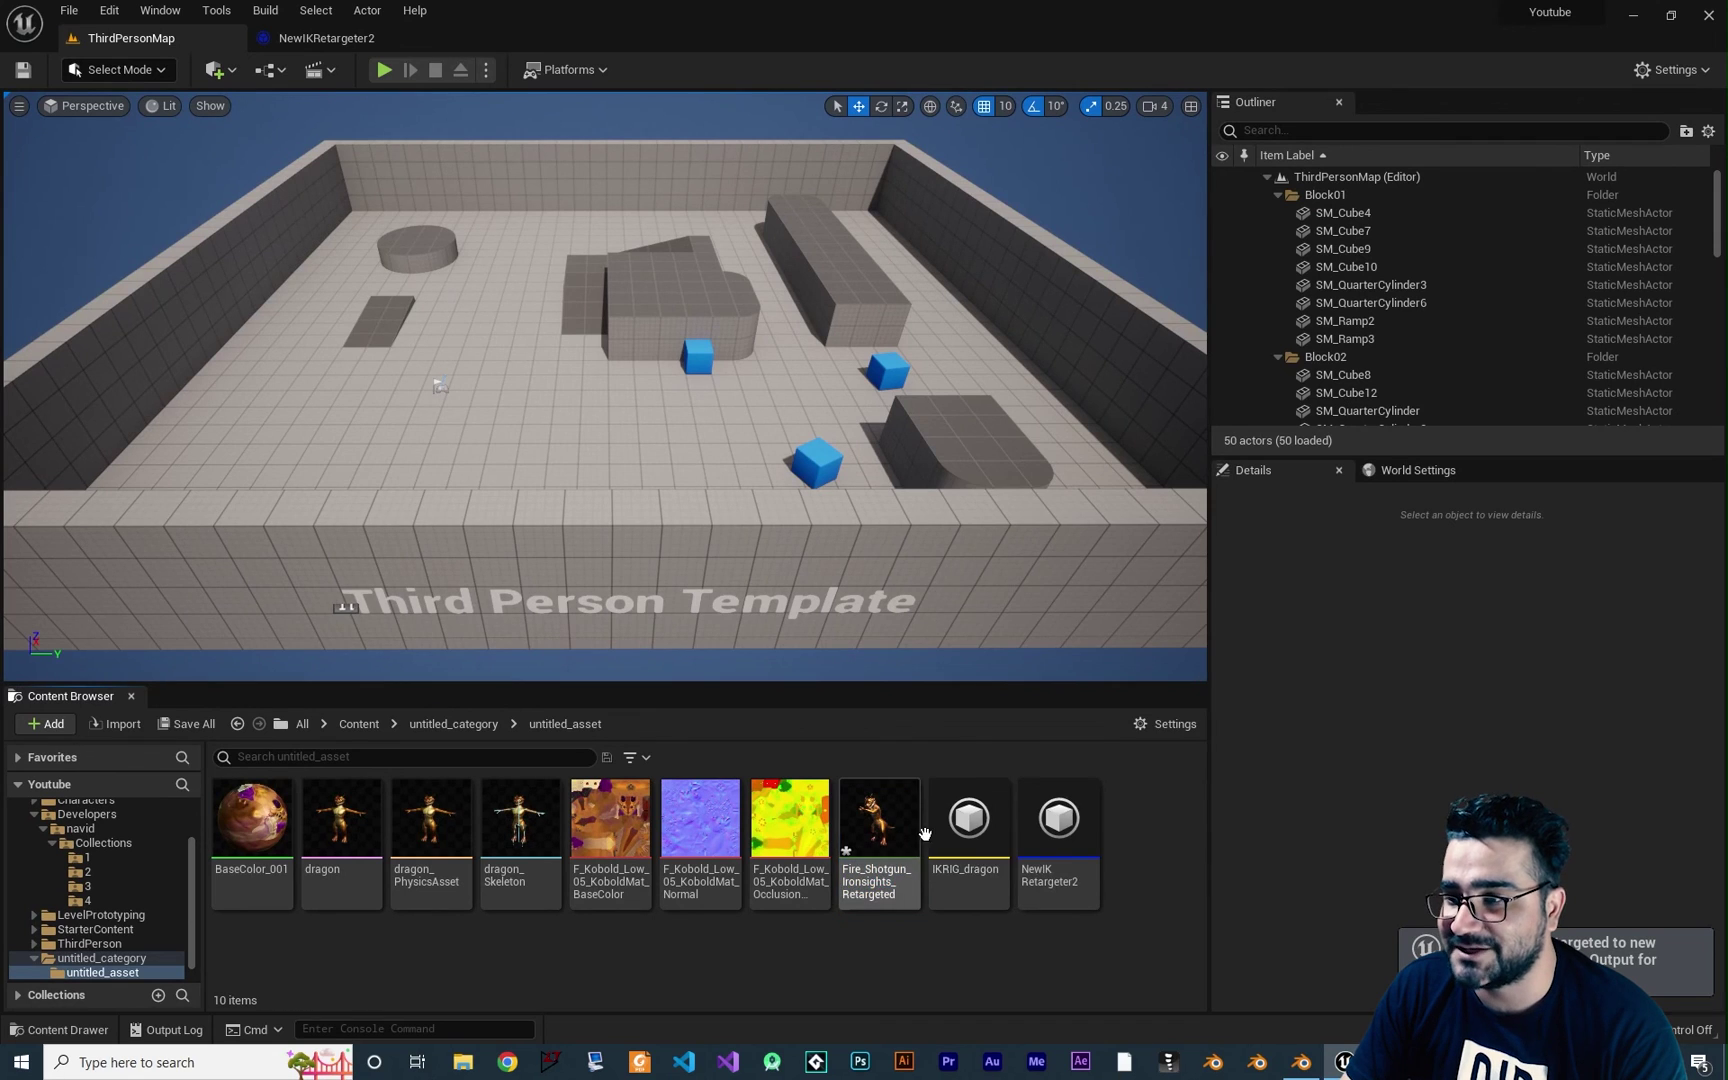
Open Fire_Shotgun_Ironsights_Retargeted and set its bone drawing to Selected Only to inspect the animated dragon from another angle.
{"action": "double_click", "coordinate": [879, 822]}
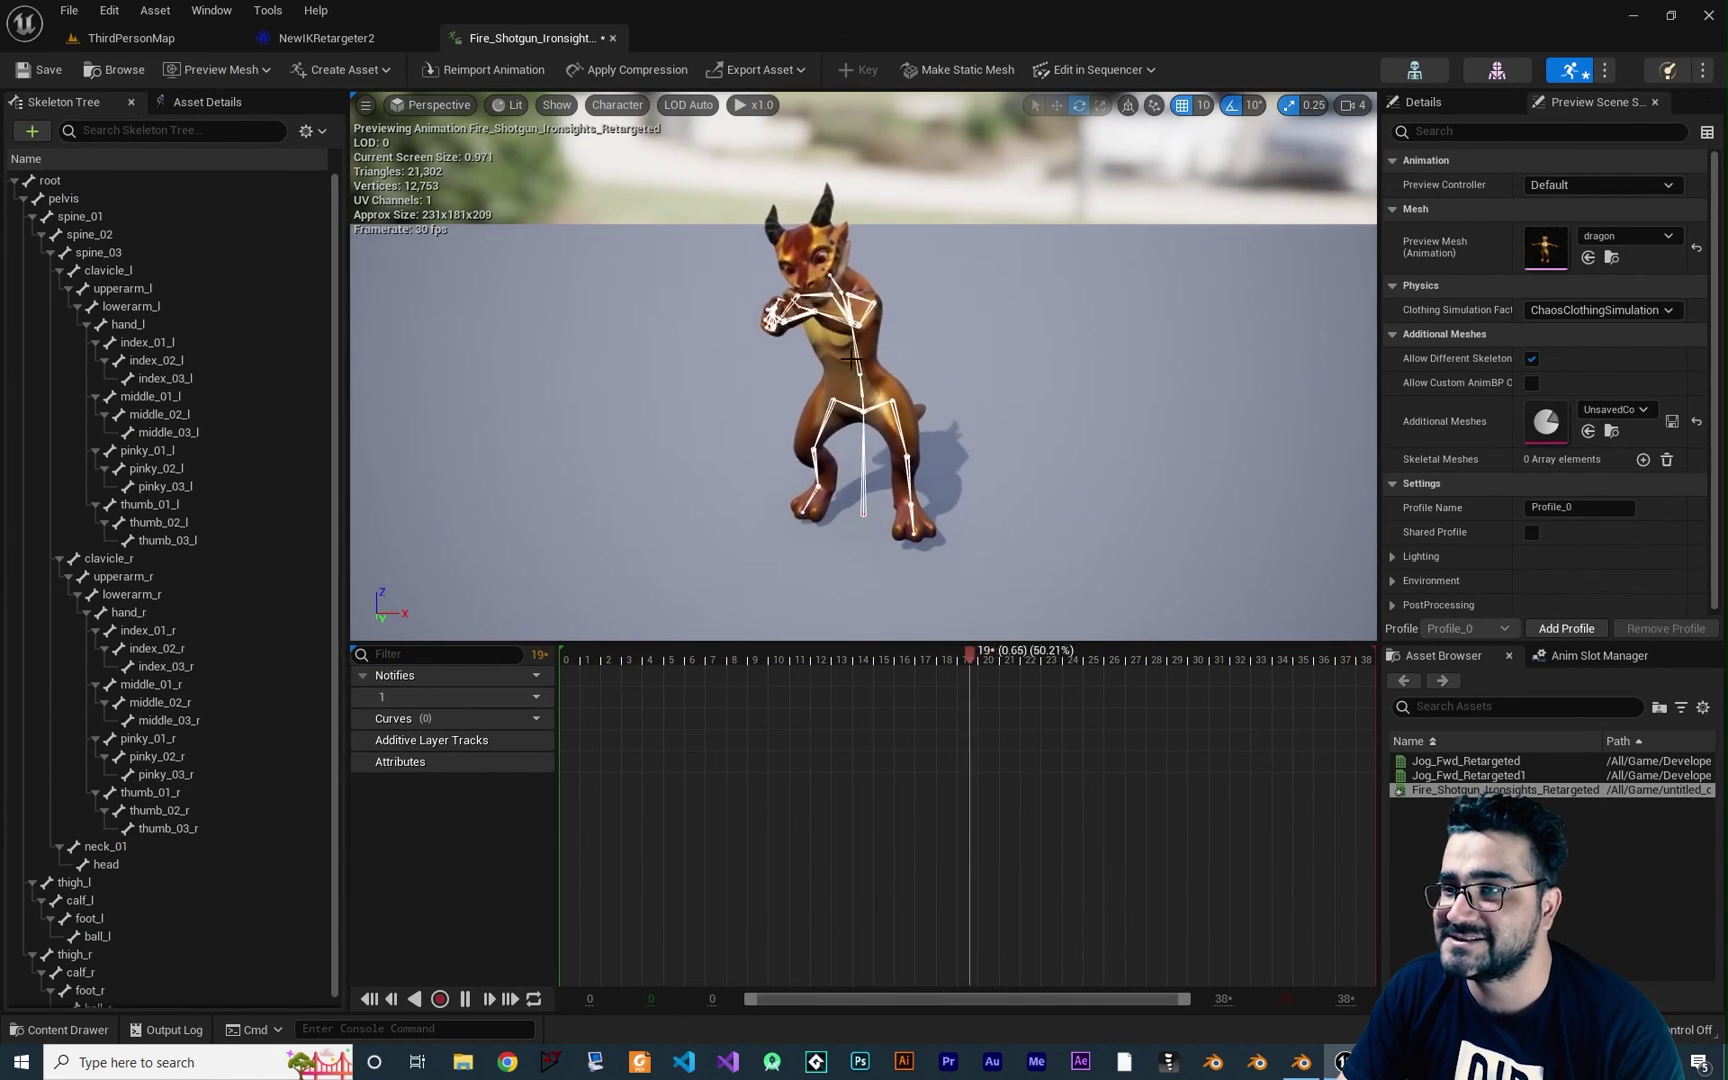
{"action": "left_click", "coordinate": [618, 104]}
{"action": "mouse_move", "coordinate": [639, 197]}
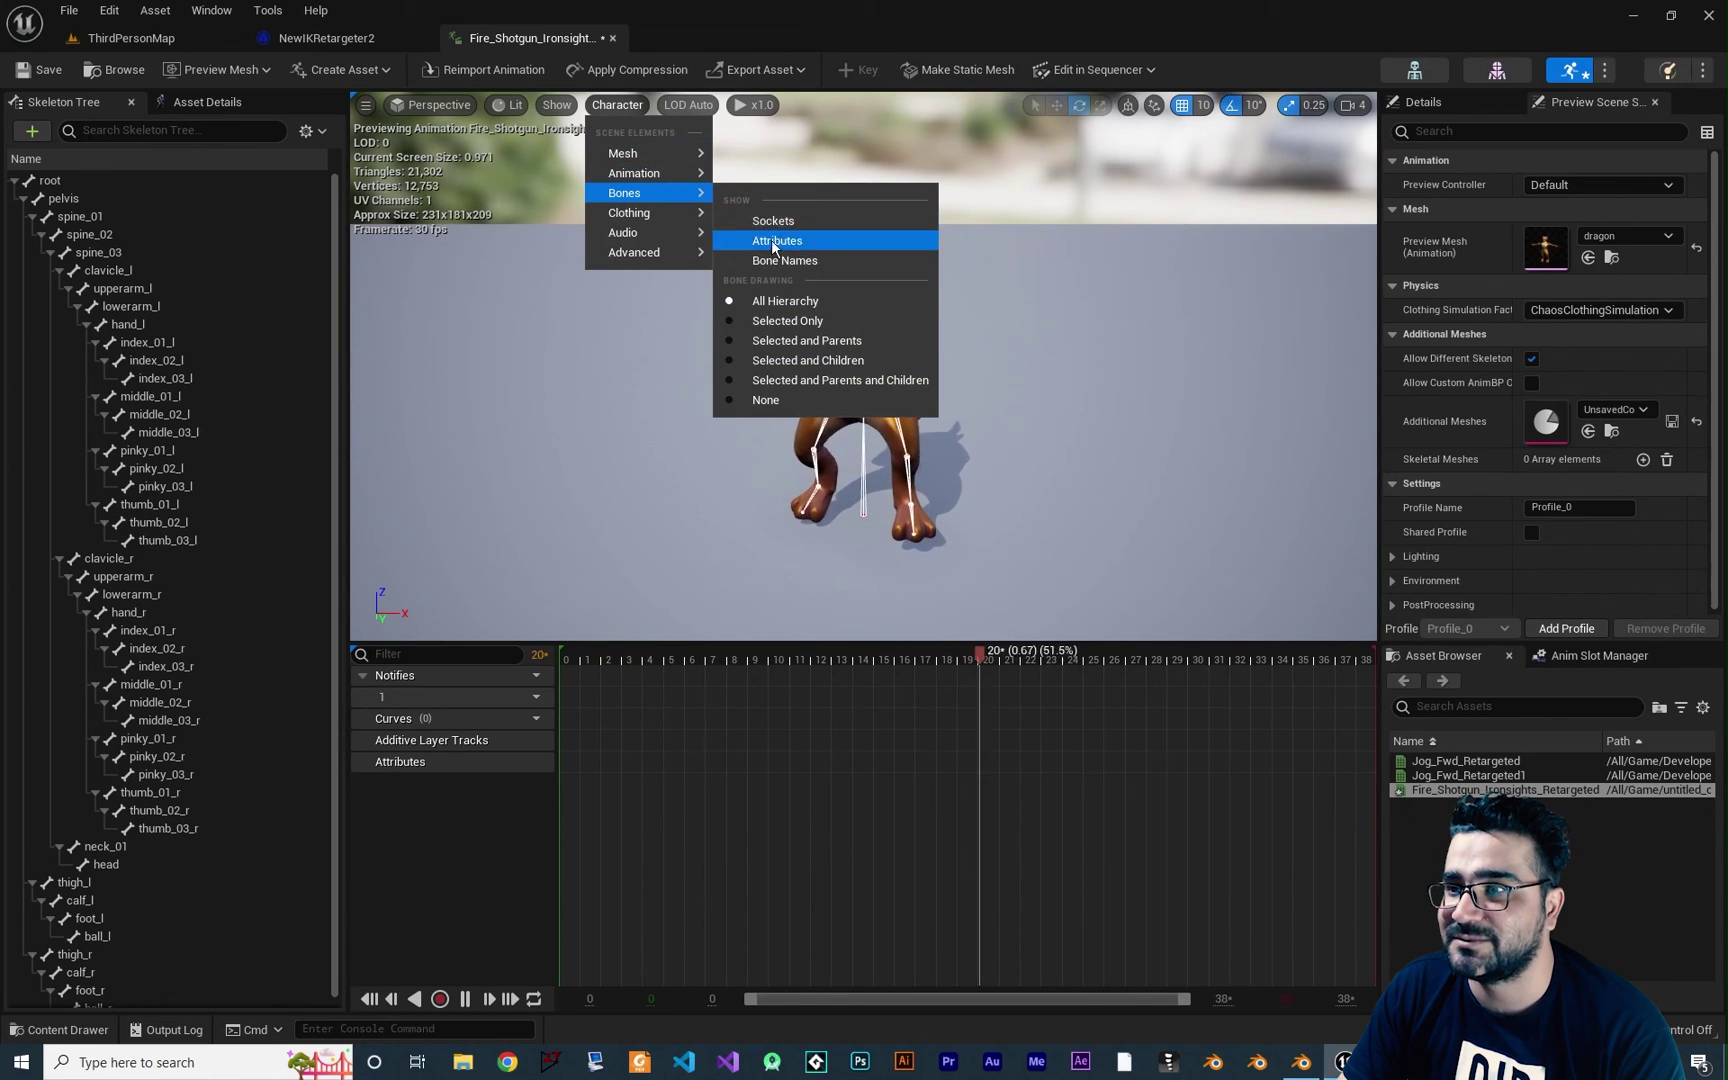
{"action": "left_click", "coordinate": [780, 321]}
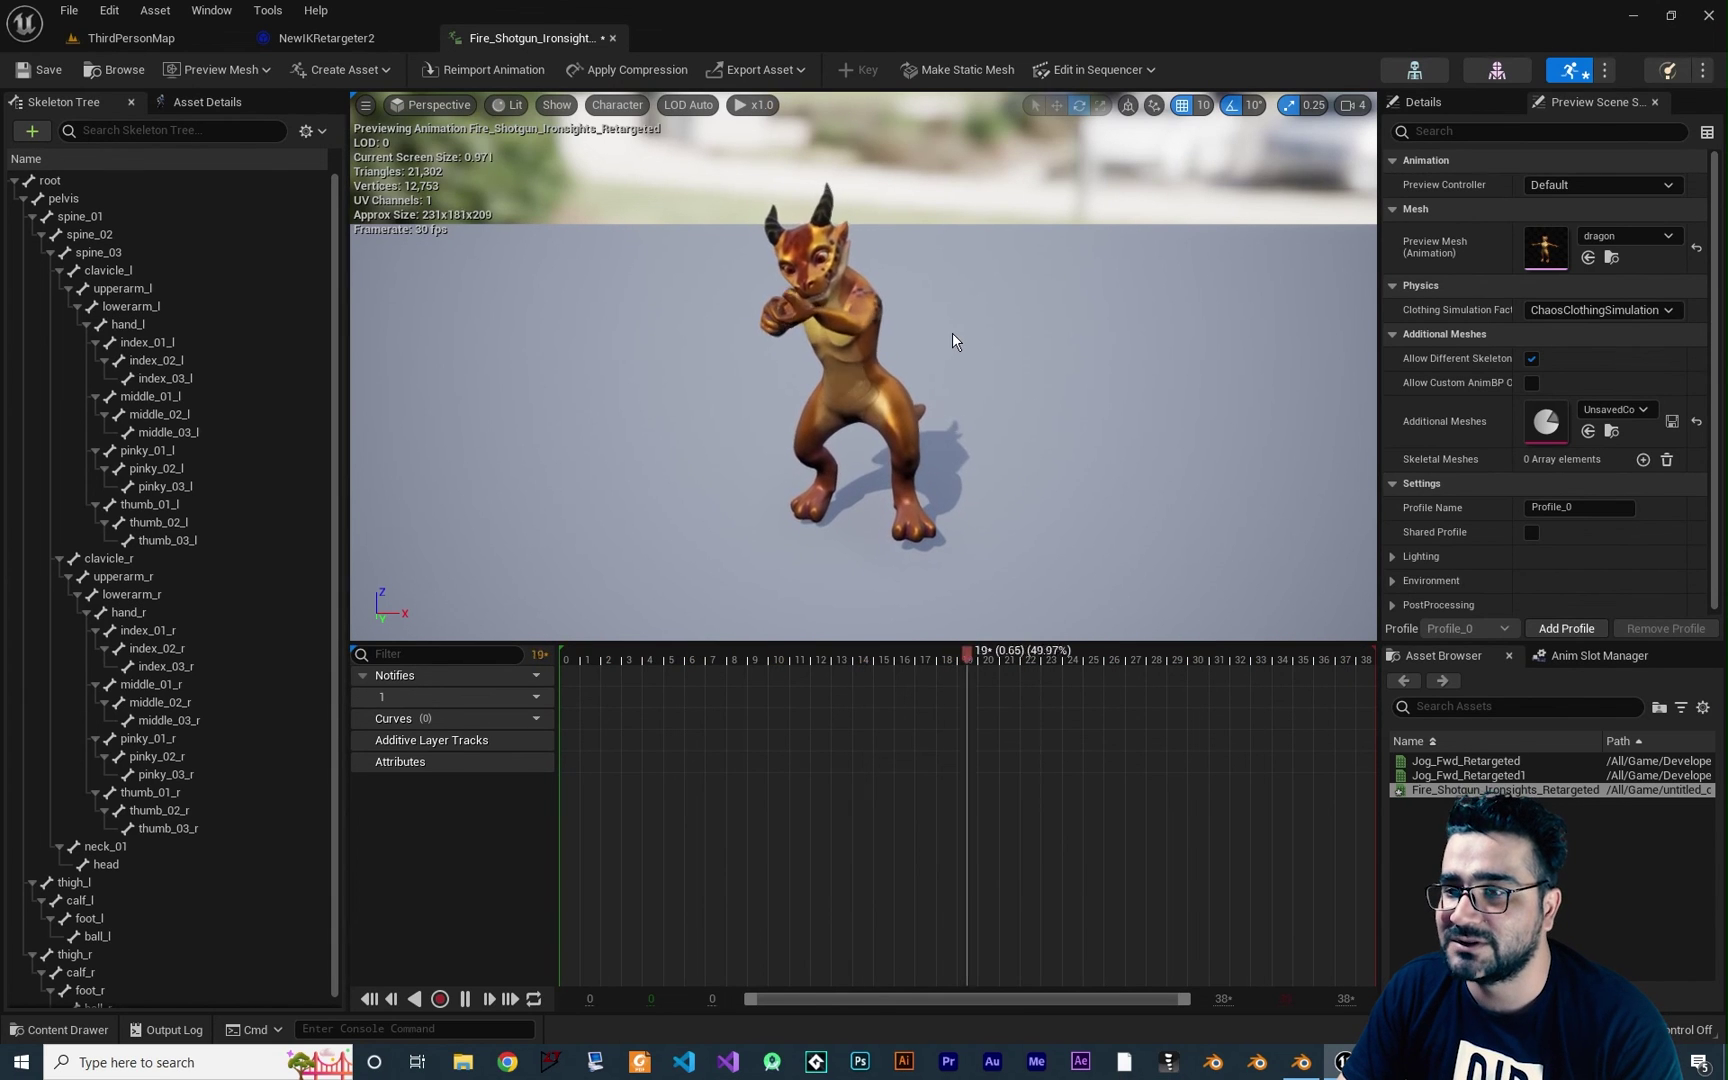
{"action": "left_click_drag", "start_coordinate": [952, 332], "coordinate": [690, 312], "text": "alt"}
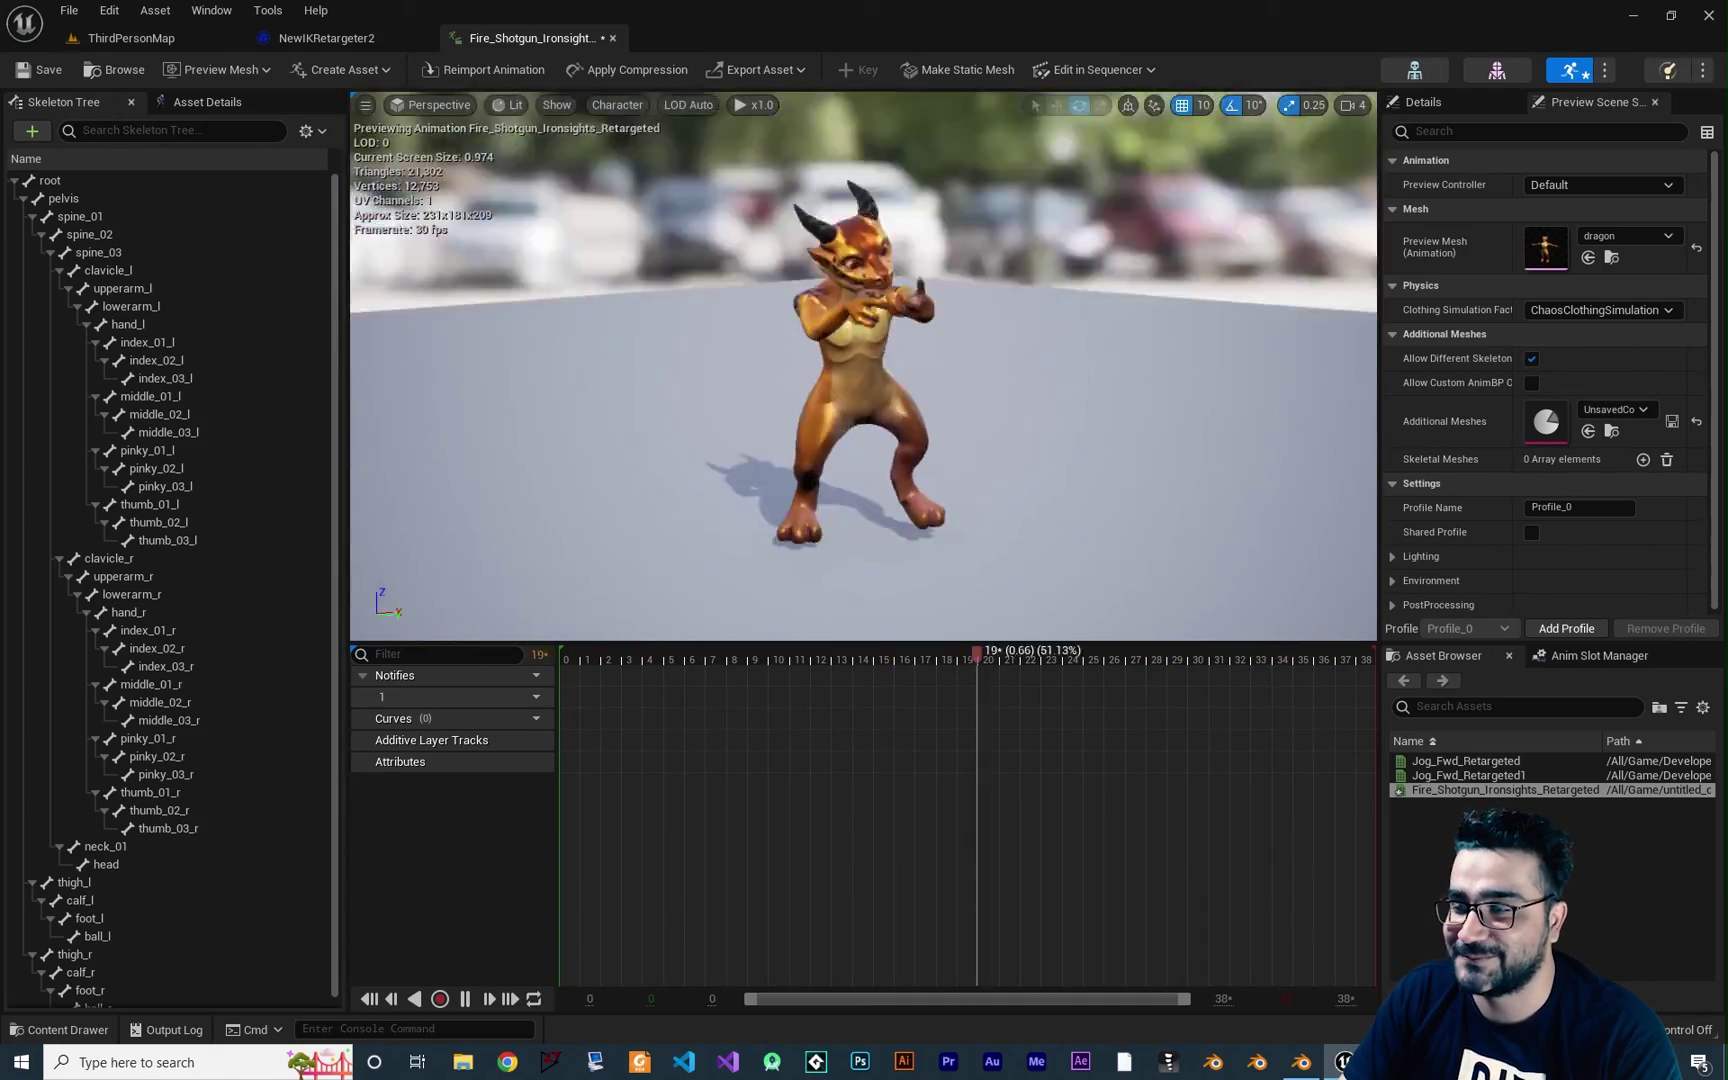